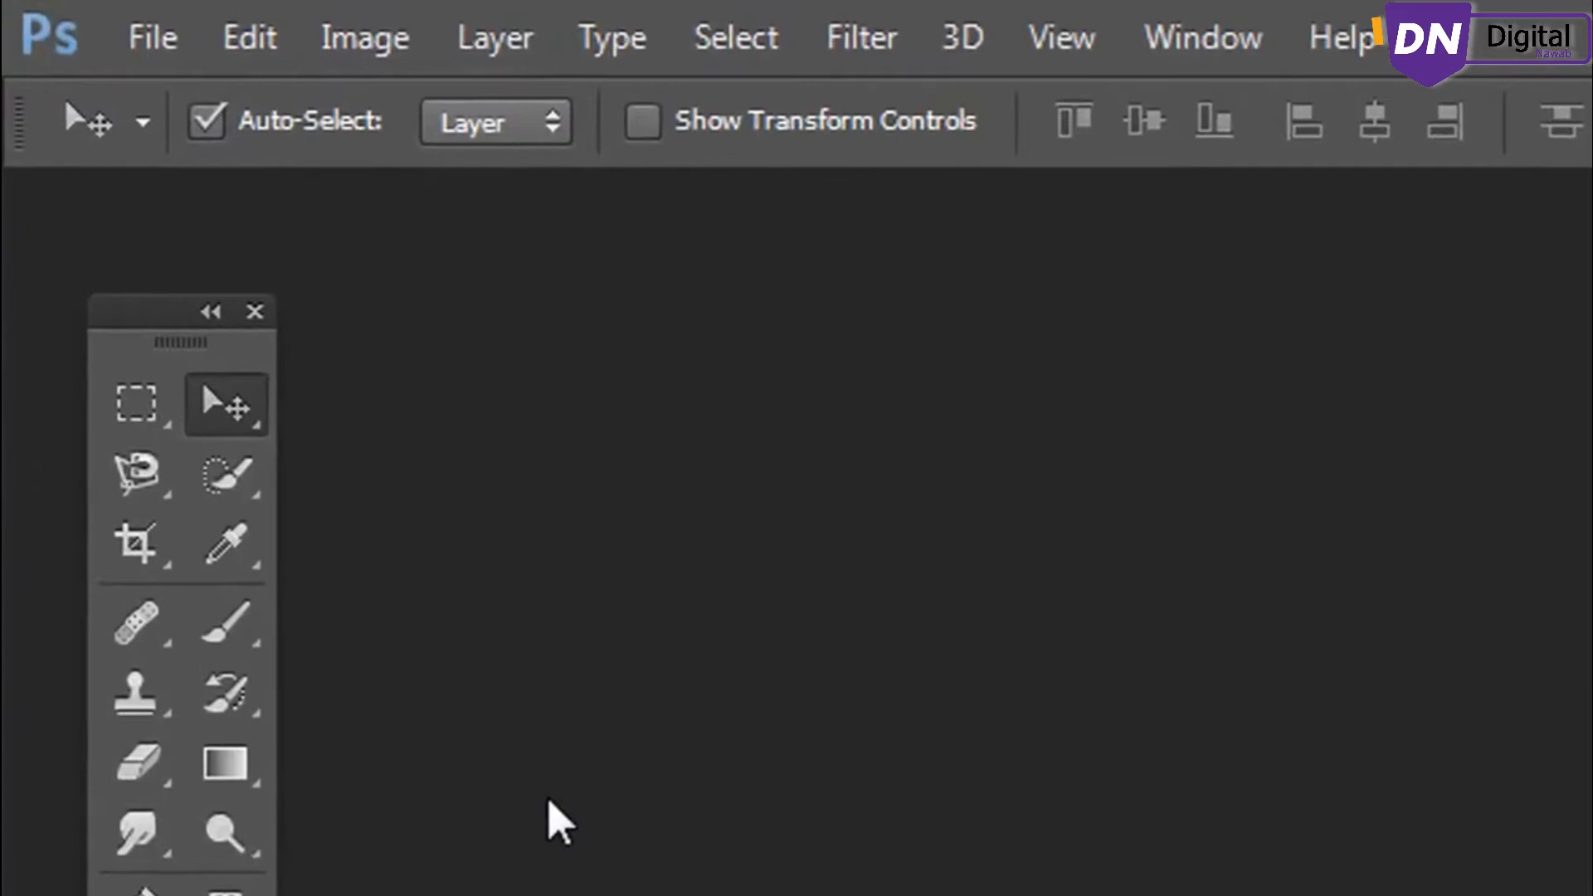
Create a new document 1200 pixels wide and 1200 pixels high.
click(171, 42)
click(189, 87)
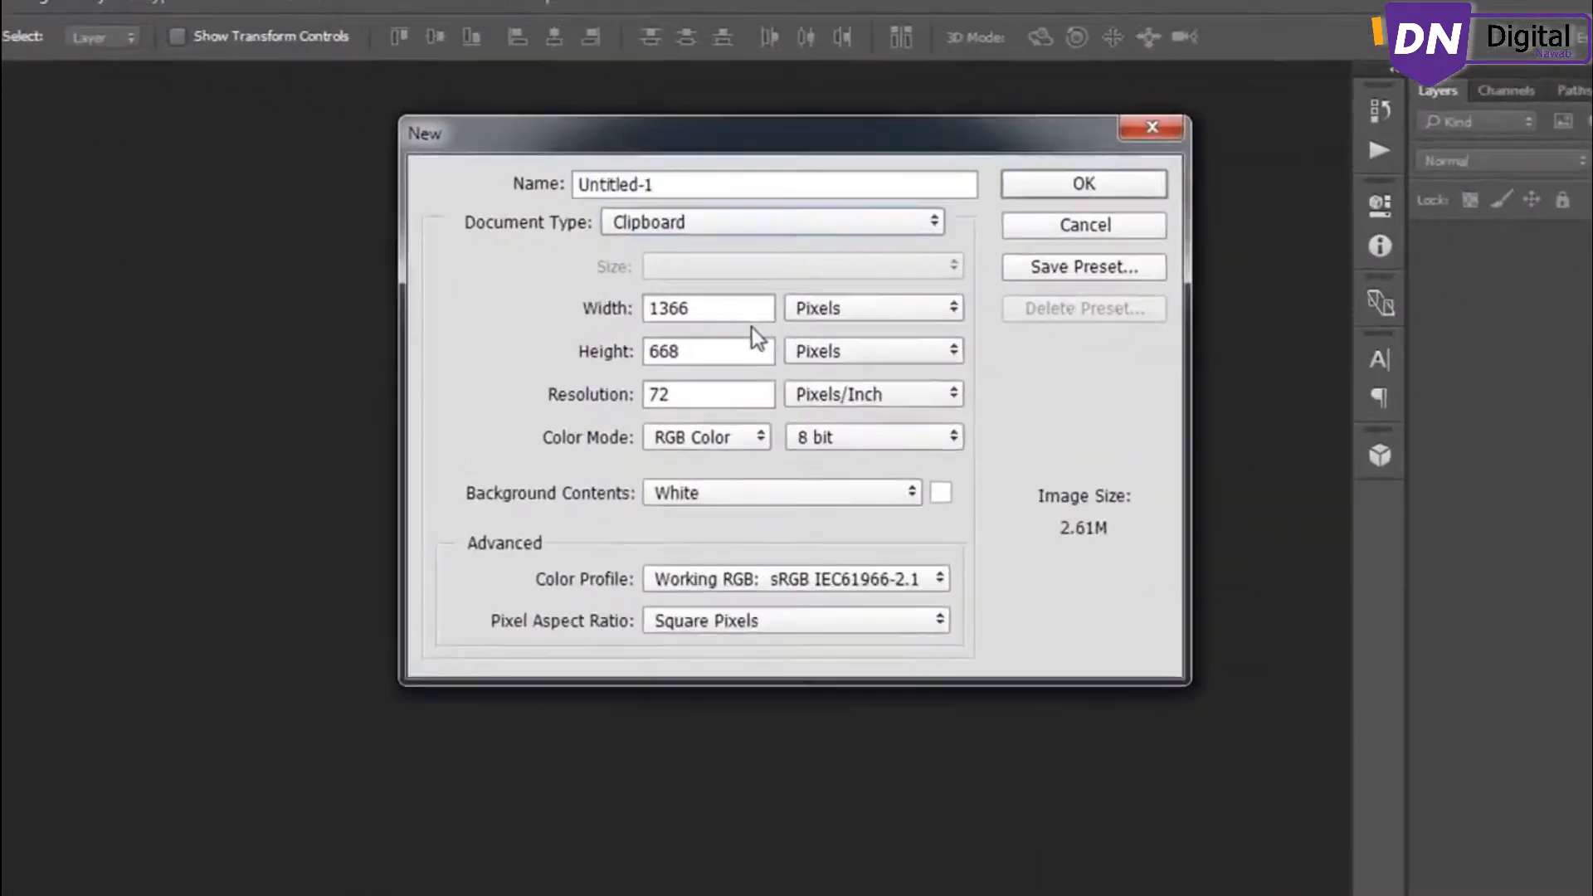
double_click(724, 375)
text(1200)
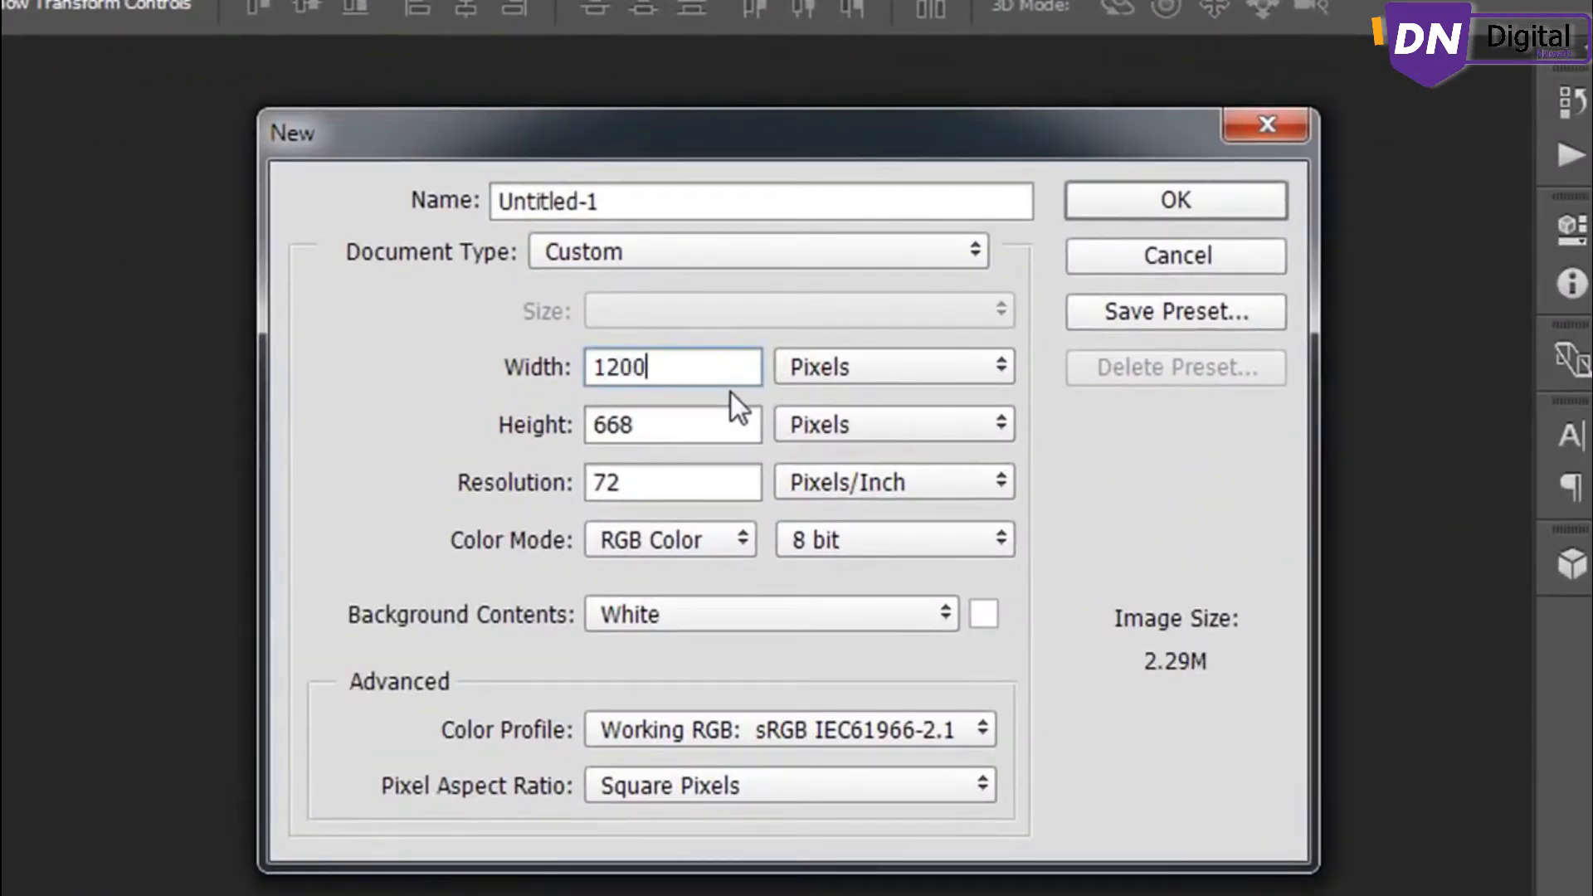
key(Tab)
text(1200)
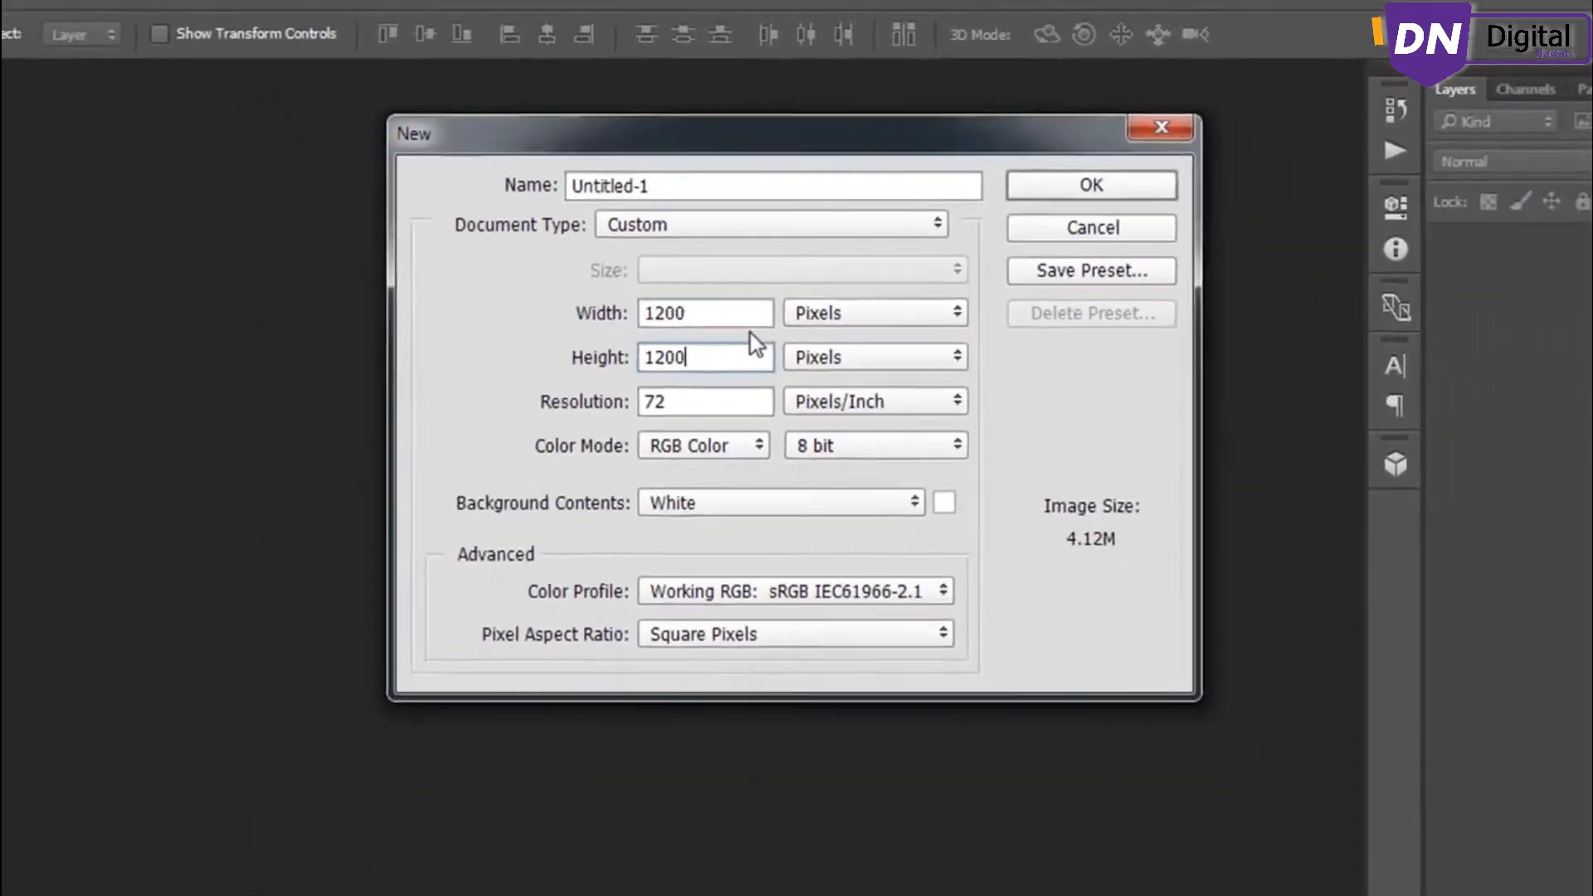
key(Return)
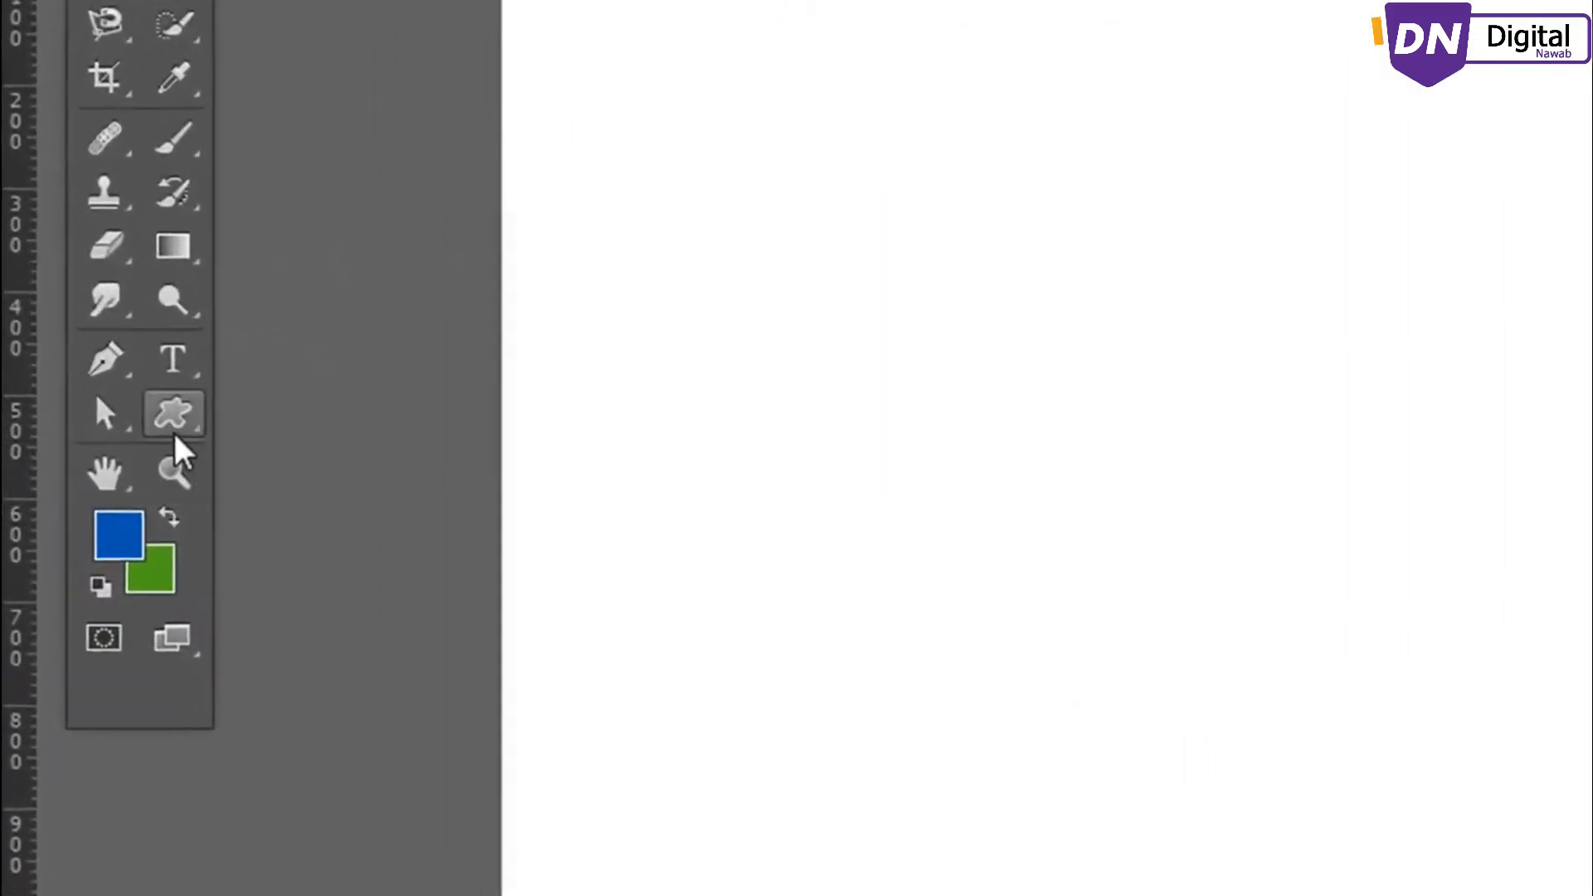
Create a Triangle custom shape 140 px wide and 120 px high in the left half of the canvas.
drag(98, 426, 209, 488)
click(358, 613)
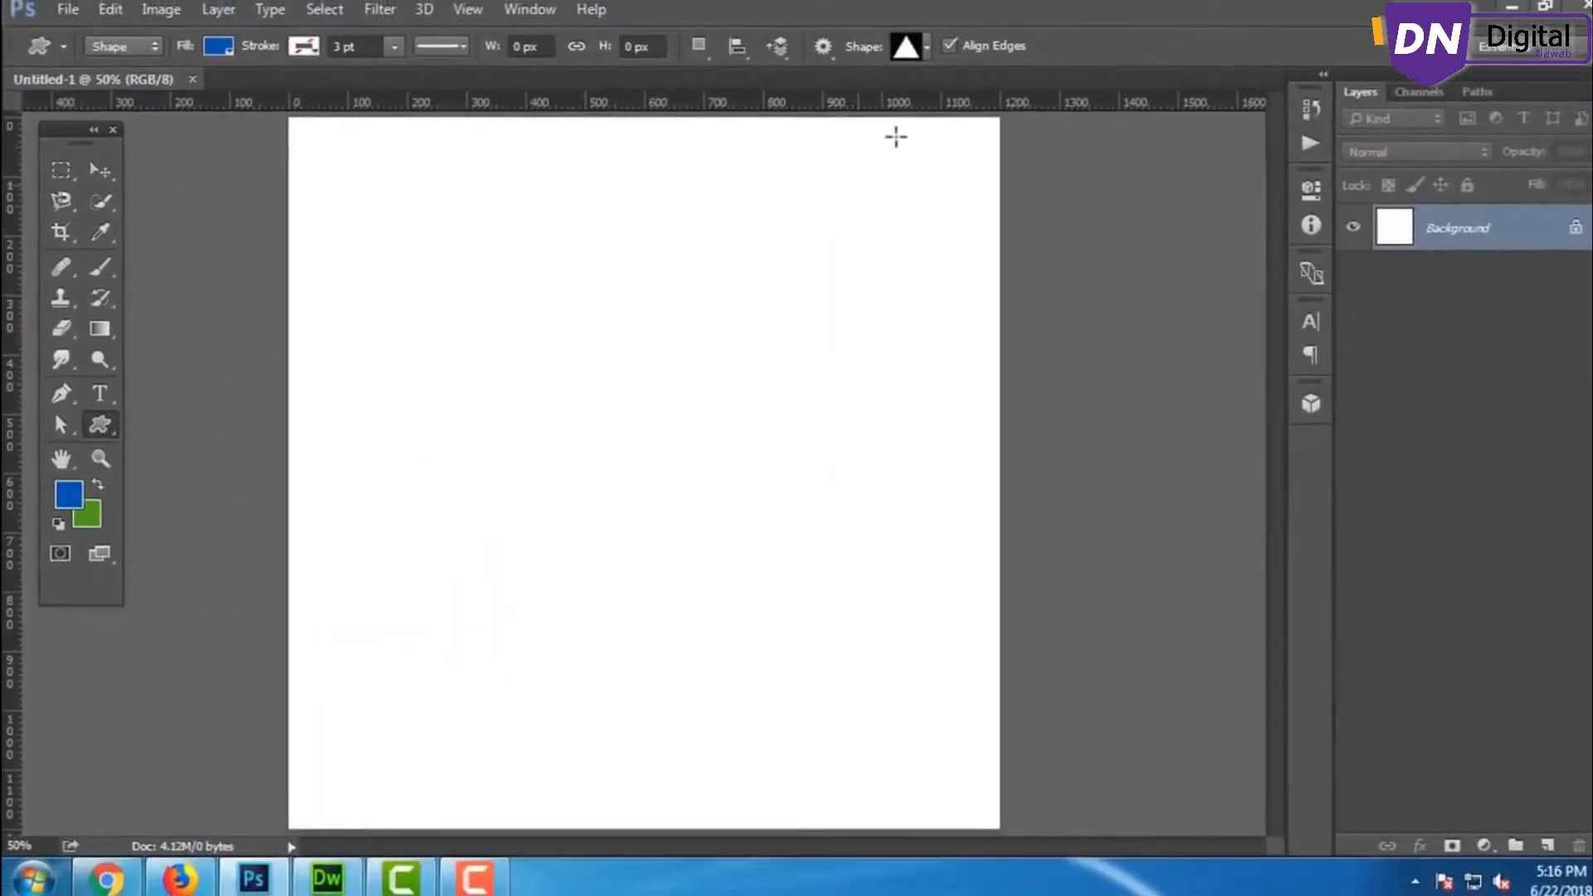
click(924, 48)
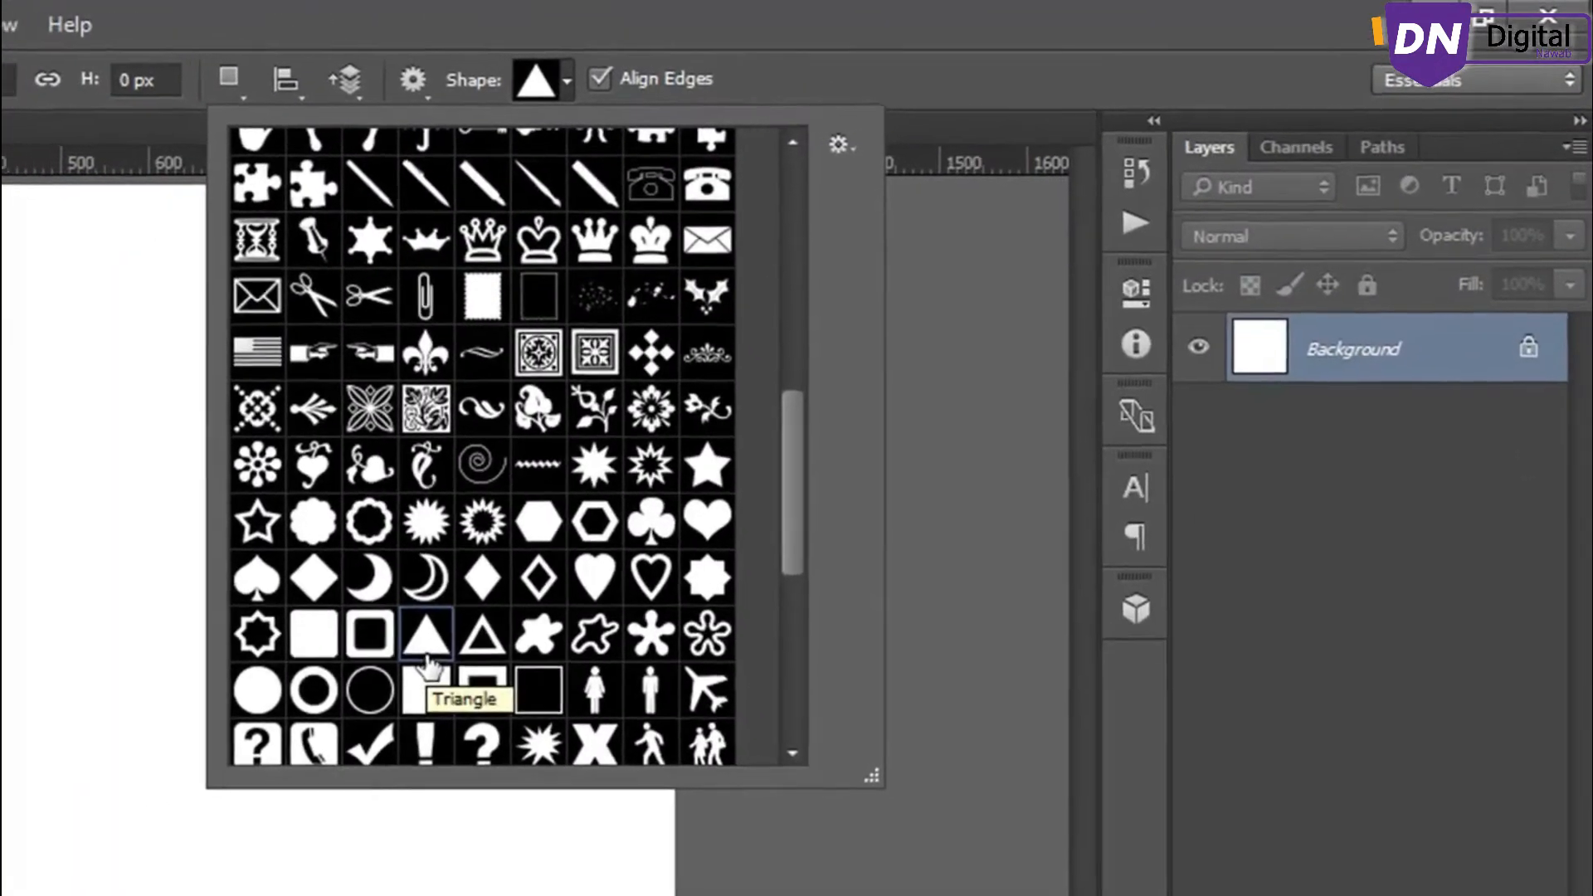
double_click(404, 668)
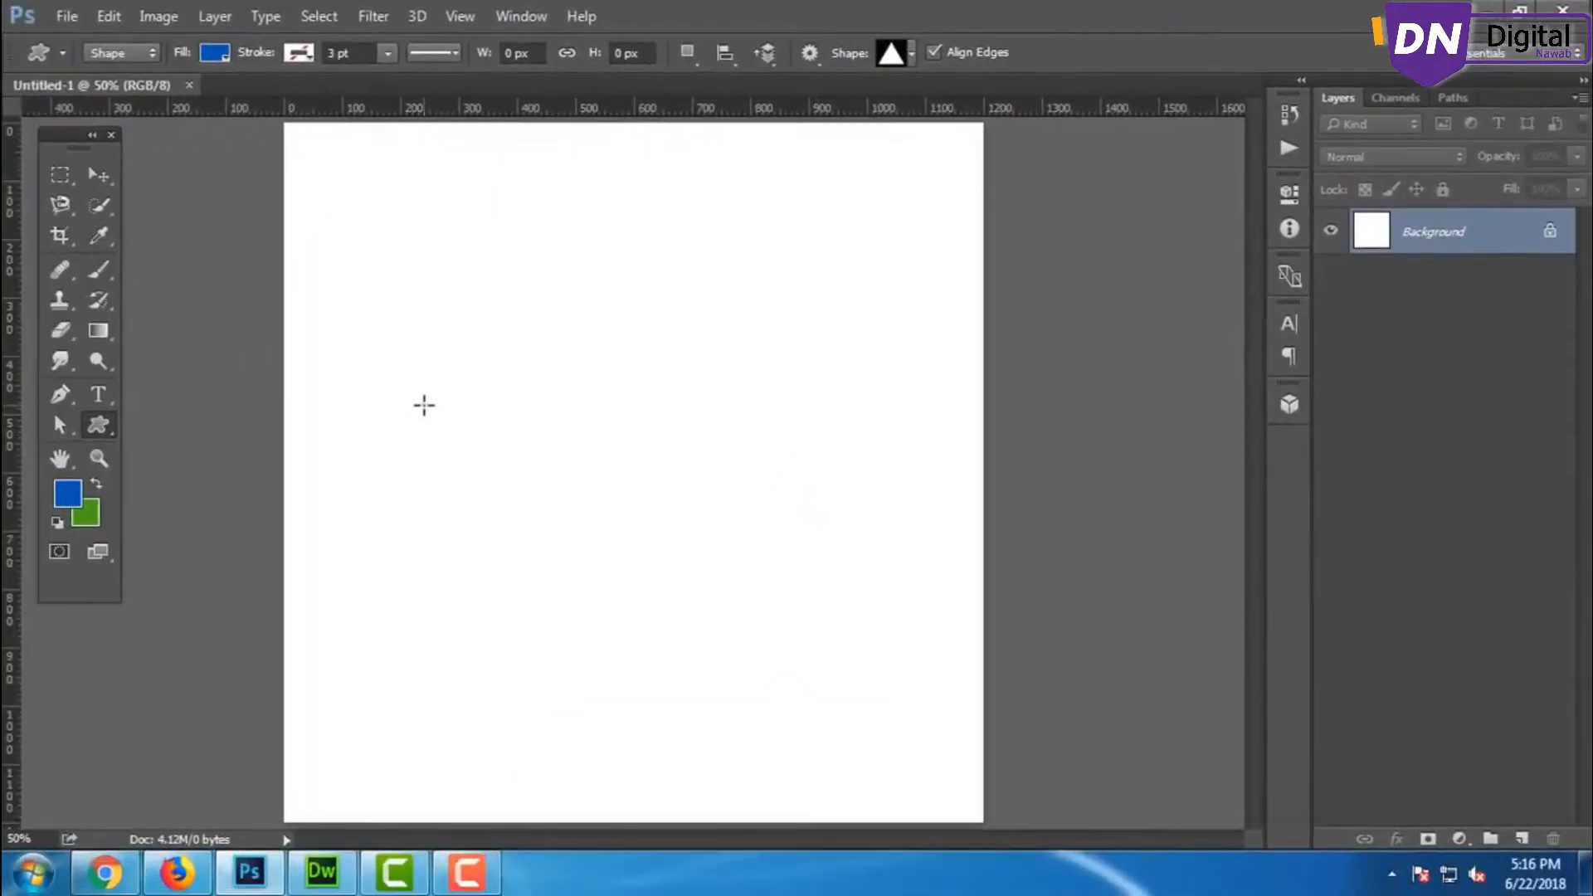
click(424, 405)
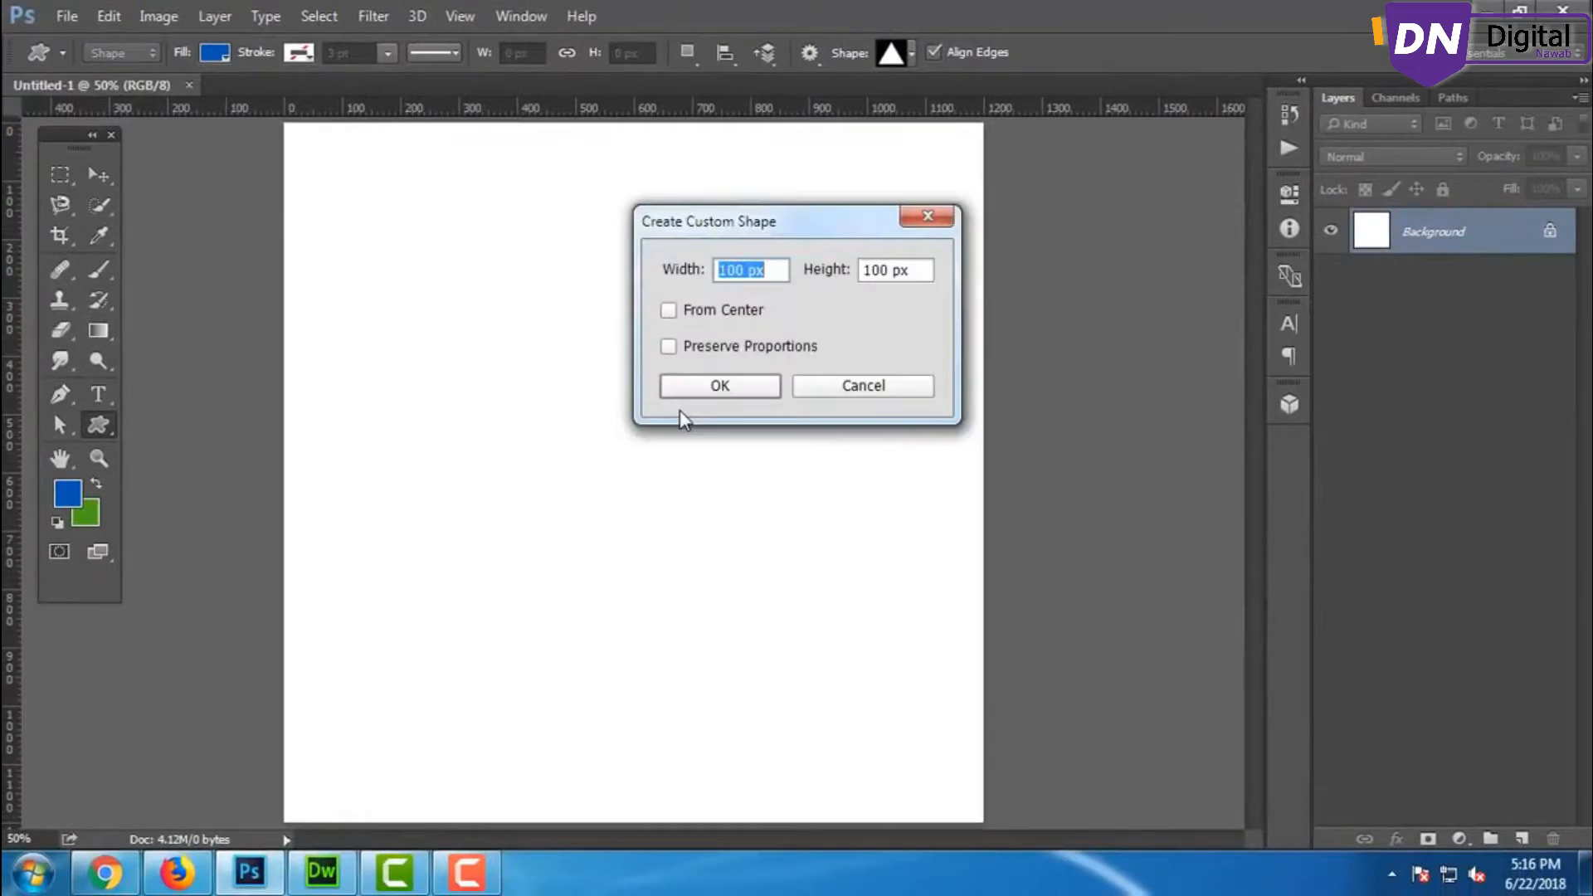
text(140)
key(Tab)
text(120)
key(Tab)
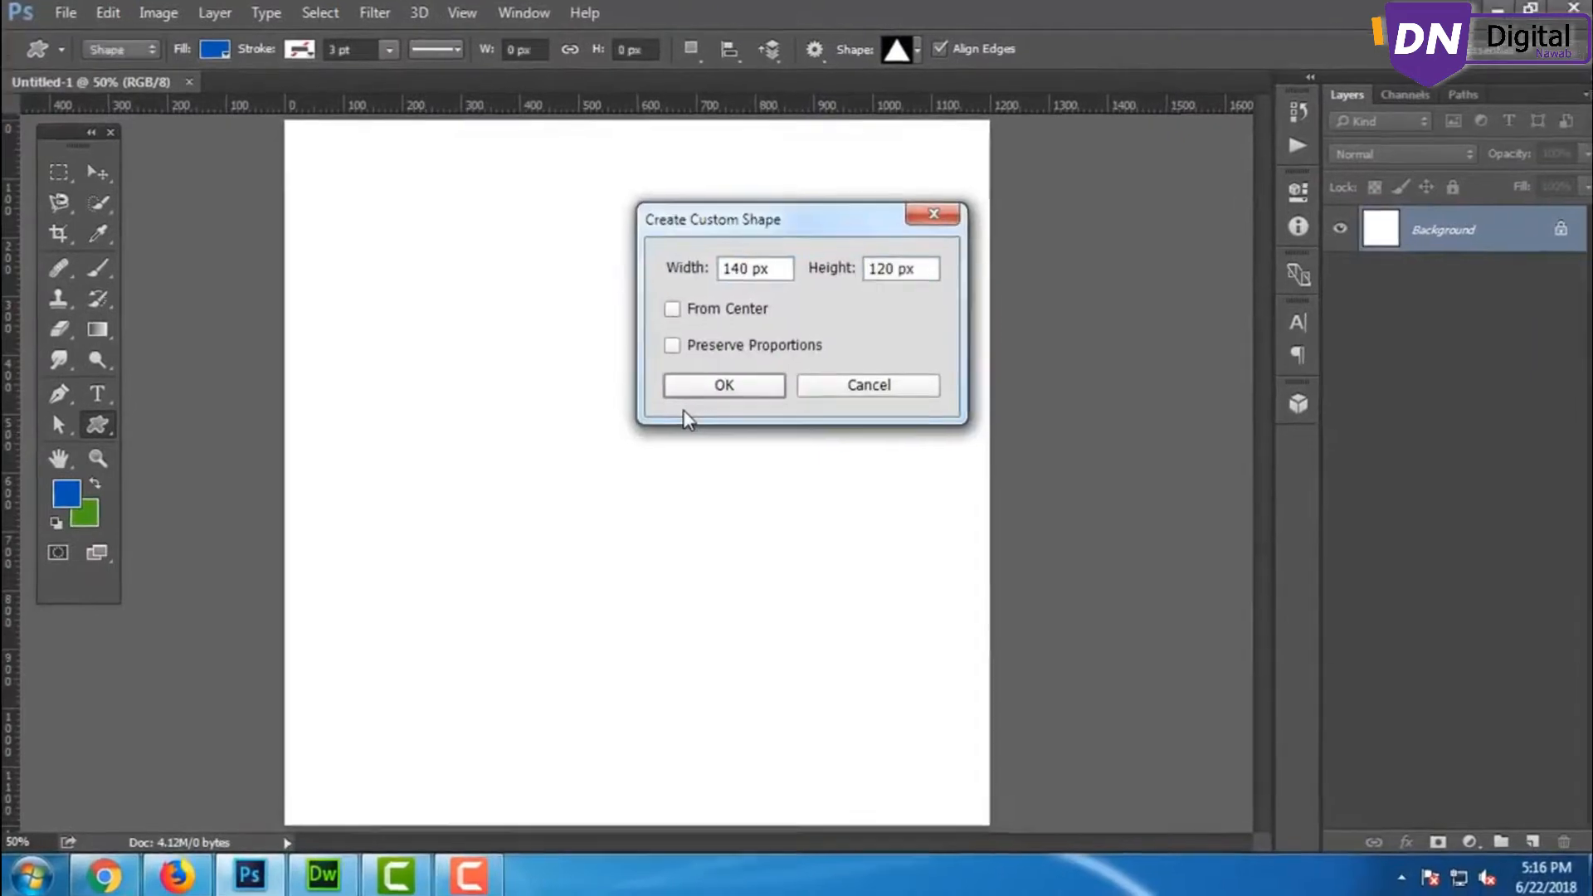
click(697, 389)
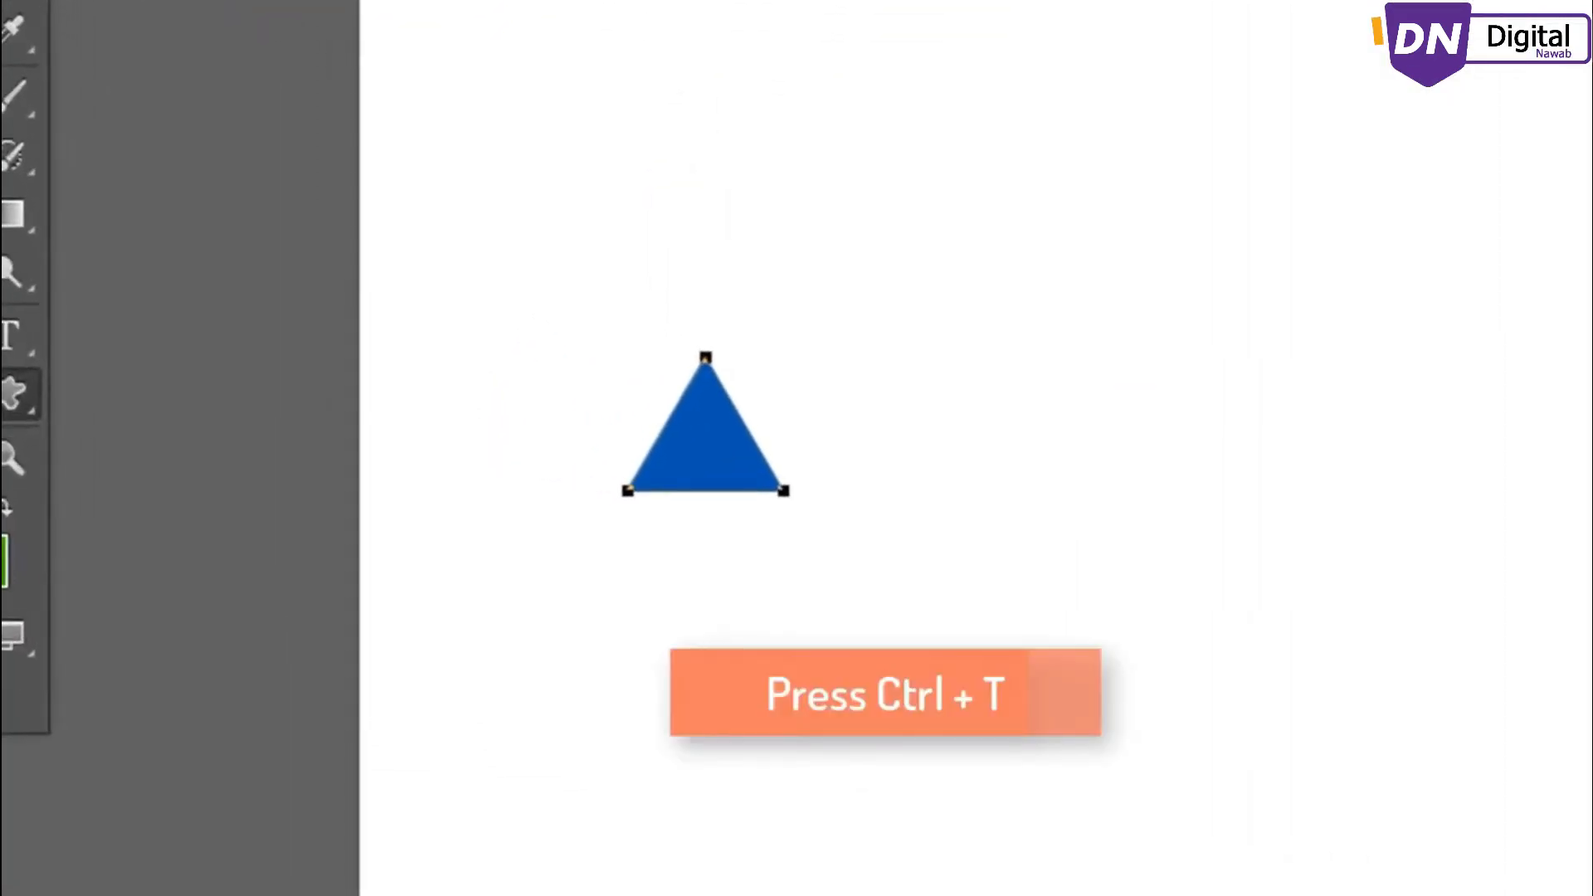
Flip the blue triangle vertically with Free Transform so it points down.
key(ctrl+t)
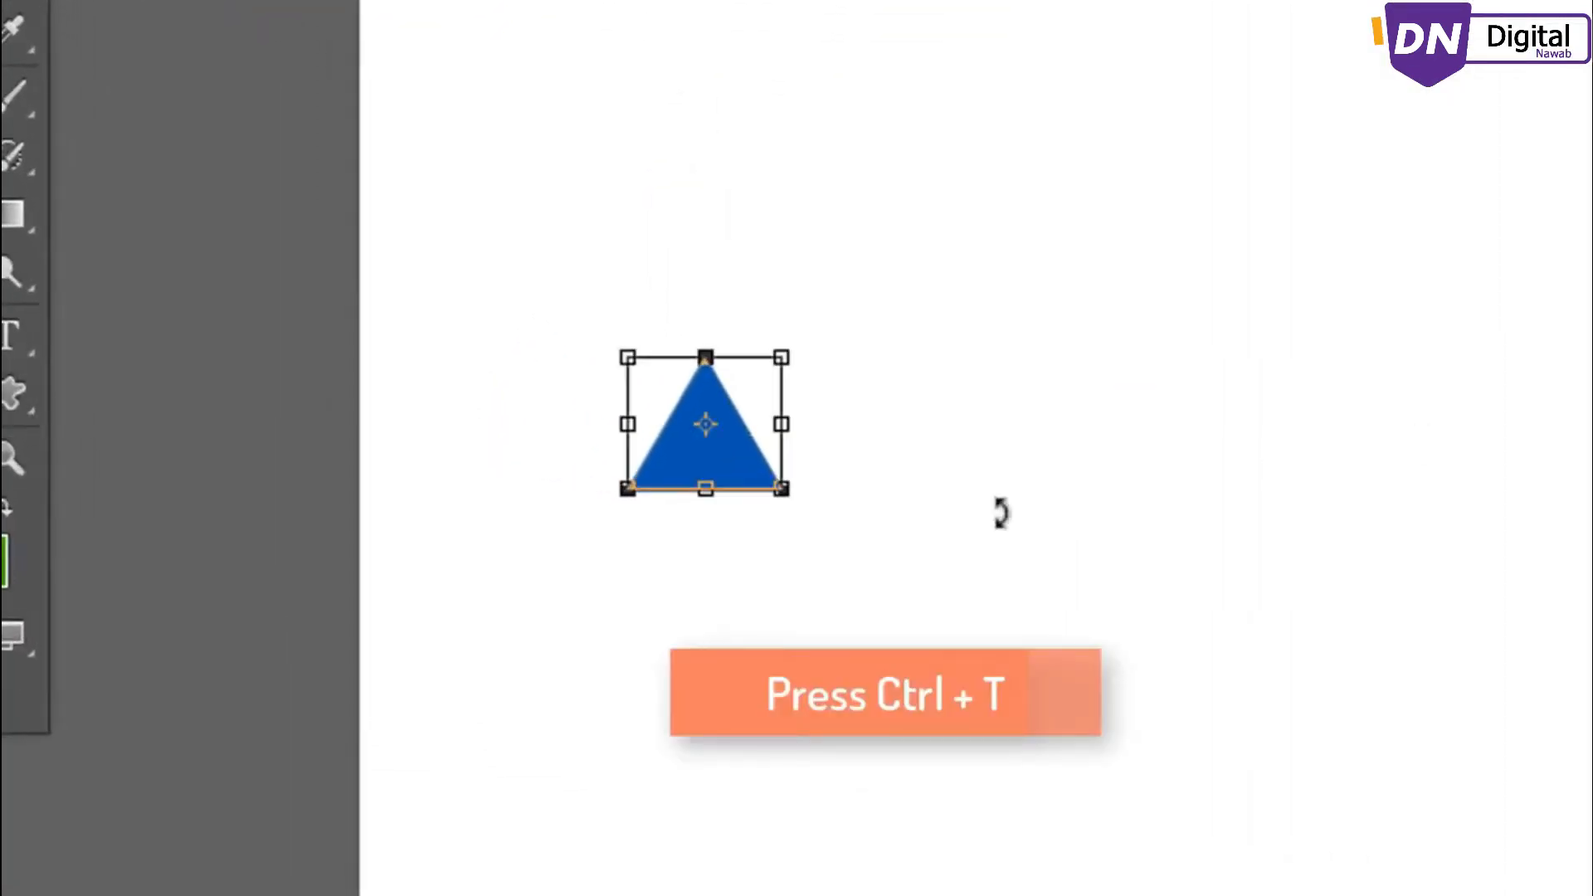
right_click(701, 470)
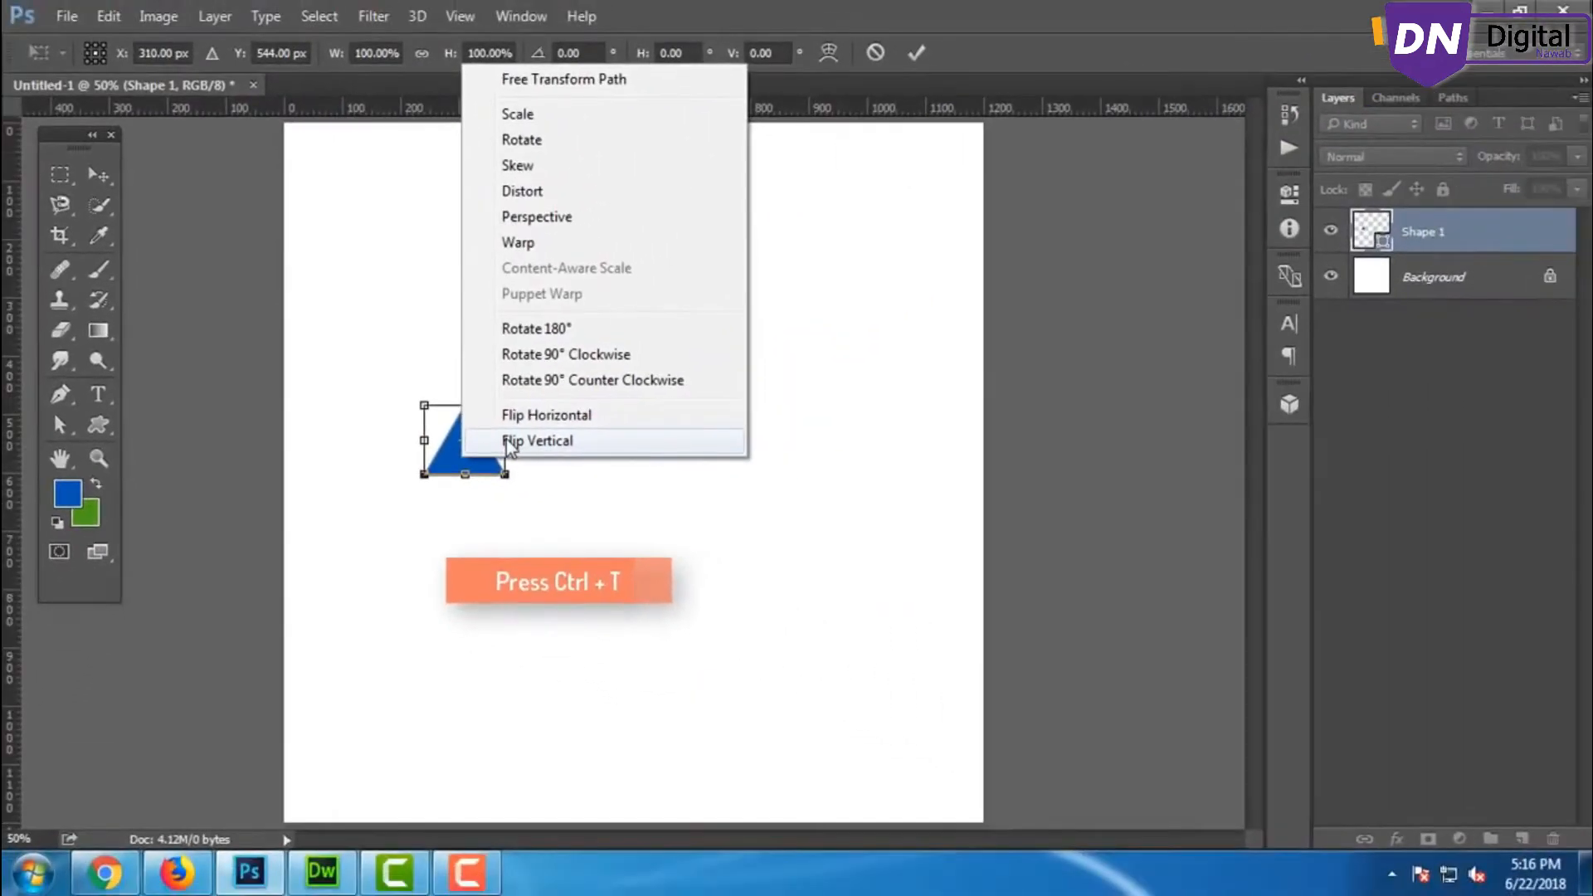
click(524, 444)
key(Return)
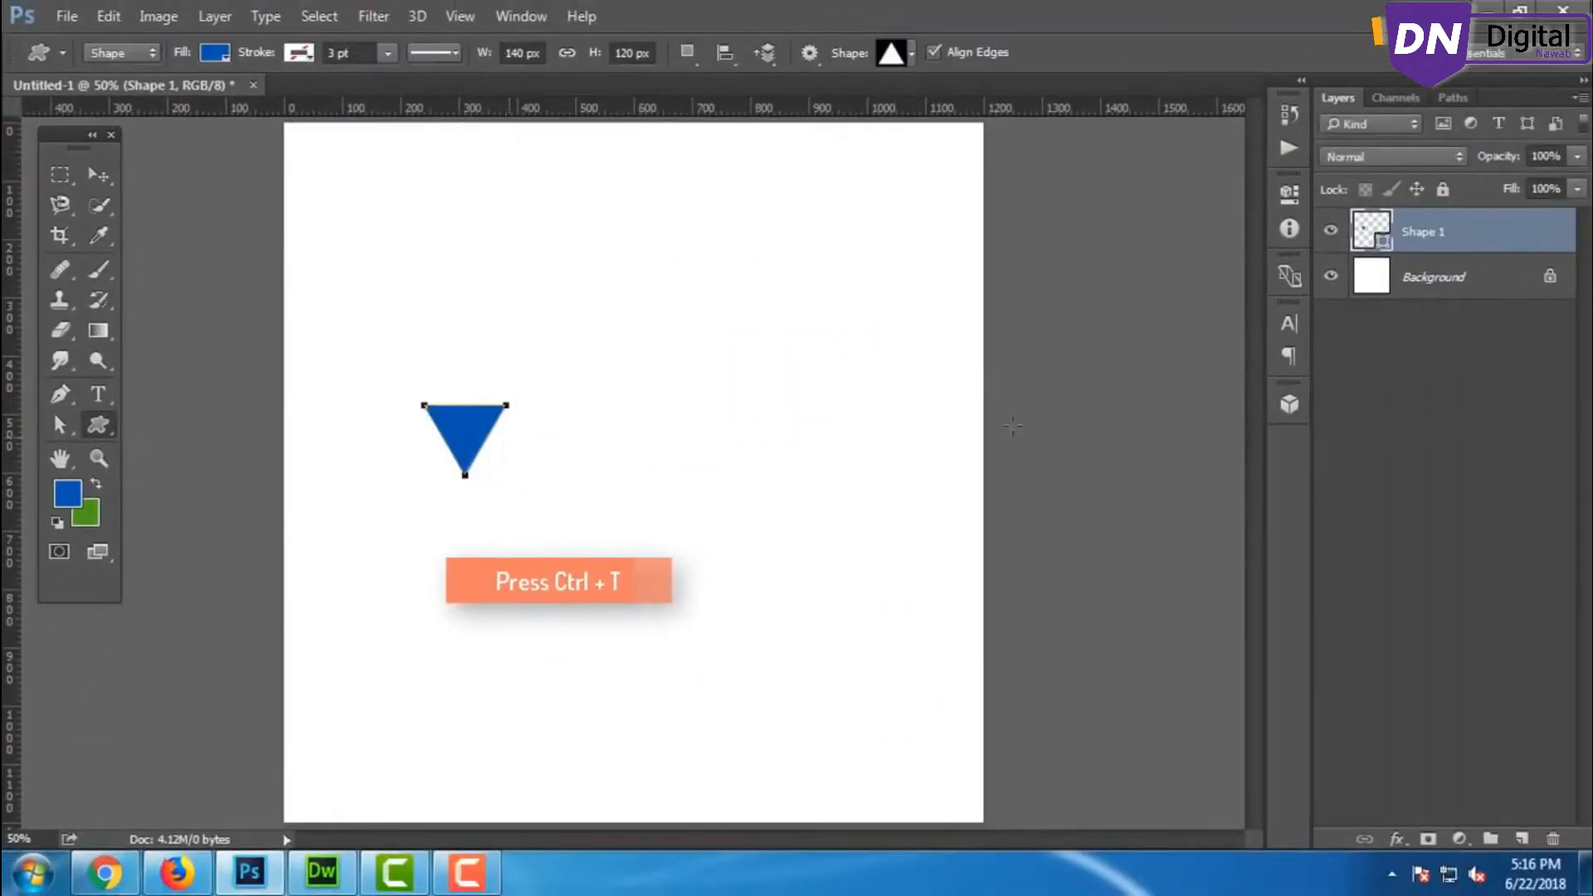
Duplicate the triangle layer and flip the copy vertically about its top-centre reference point to form a diamond.
right_click(1496, 247)
click(1104, 235)
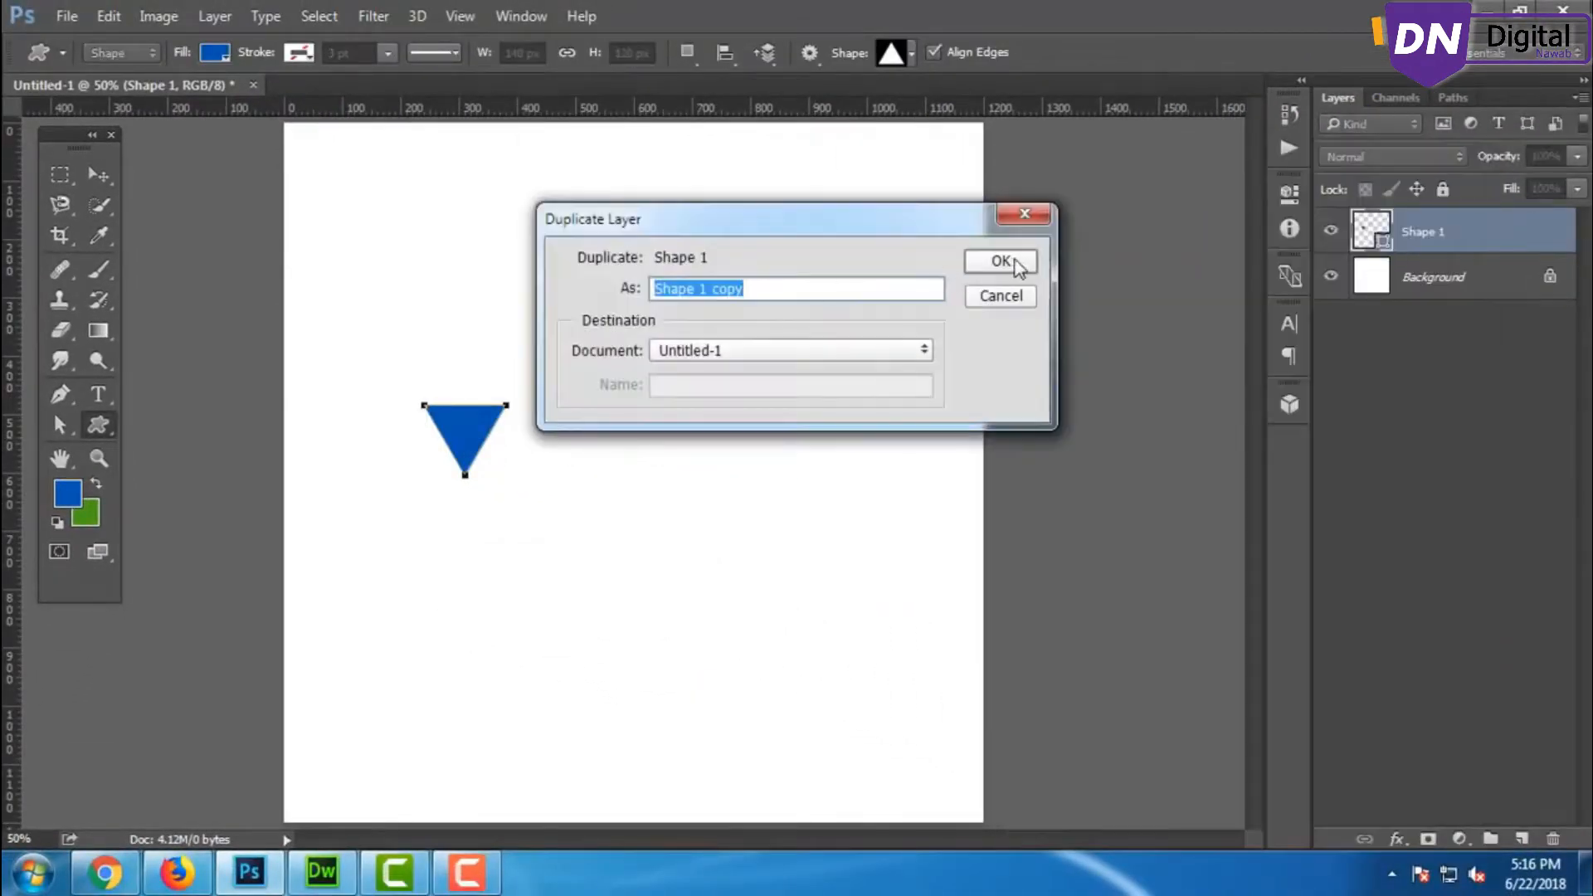
click(1000, 263)
key(ctrl+t)
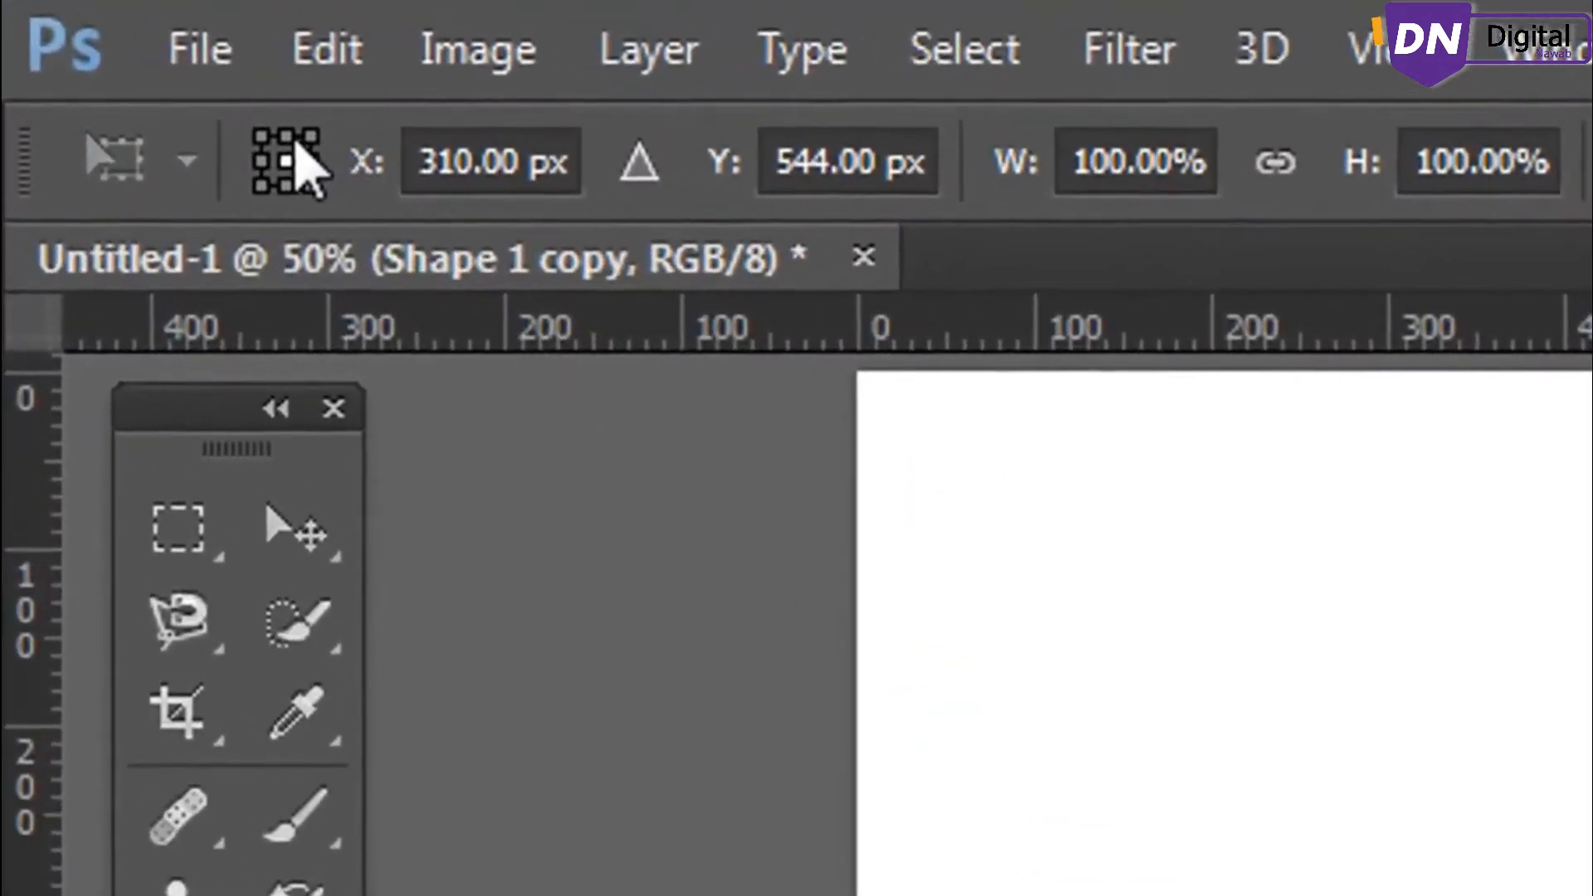
click(287, 137)
right_click(470, 441)
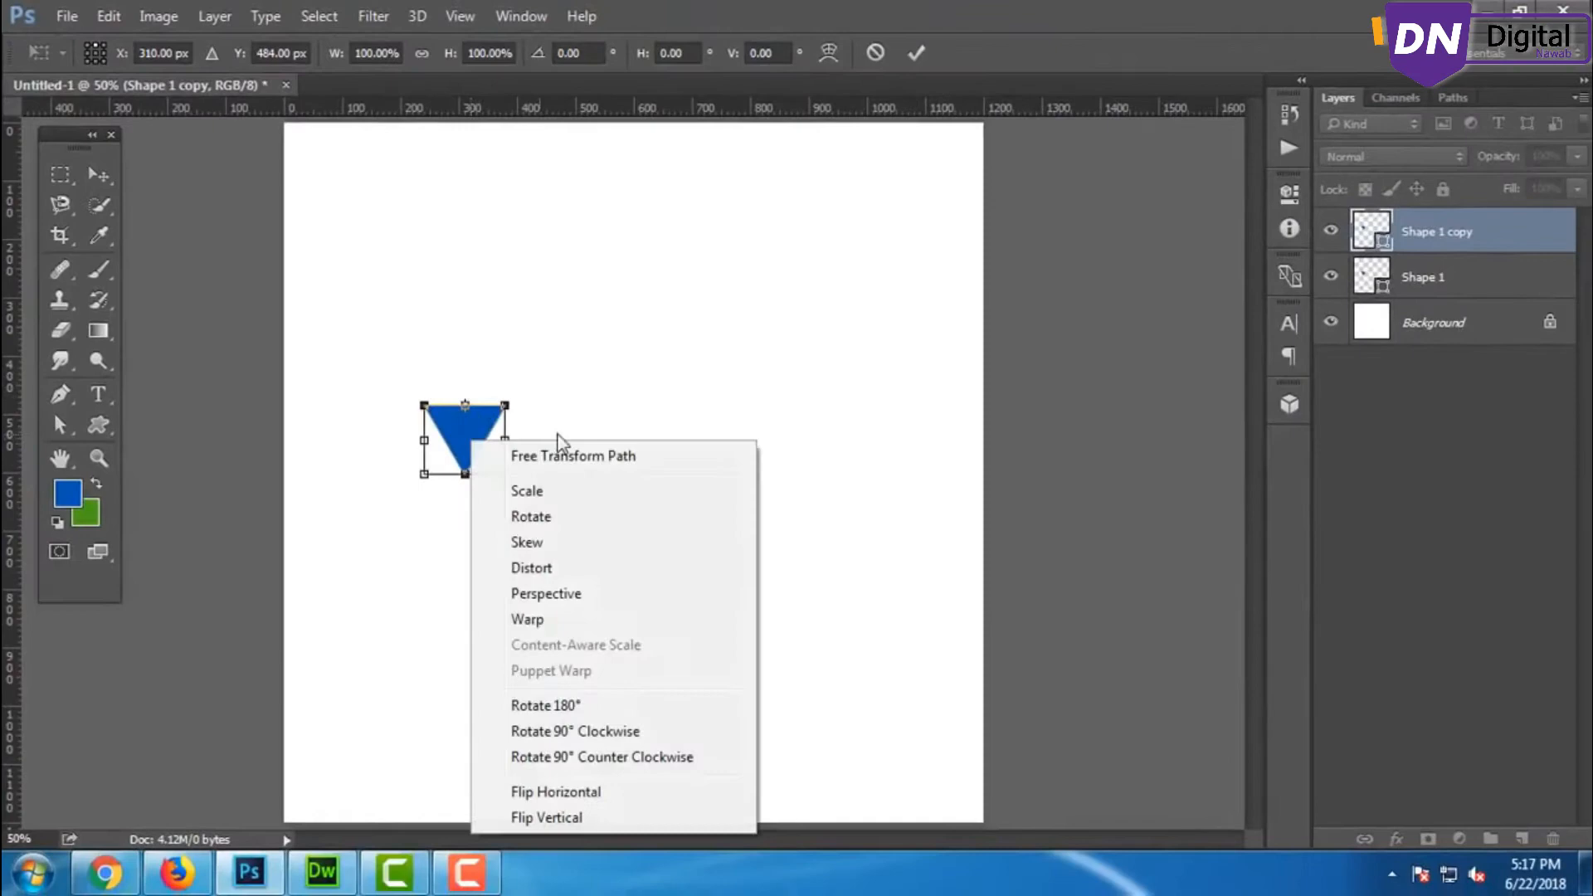
click(576, 808)
key(Return)
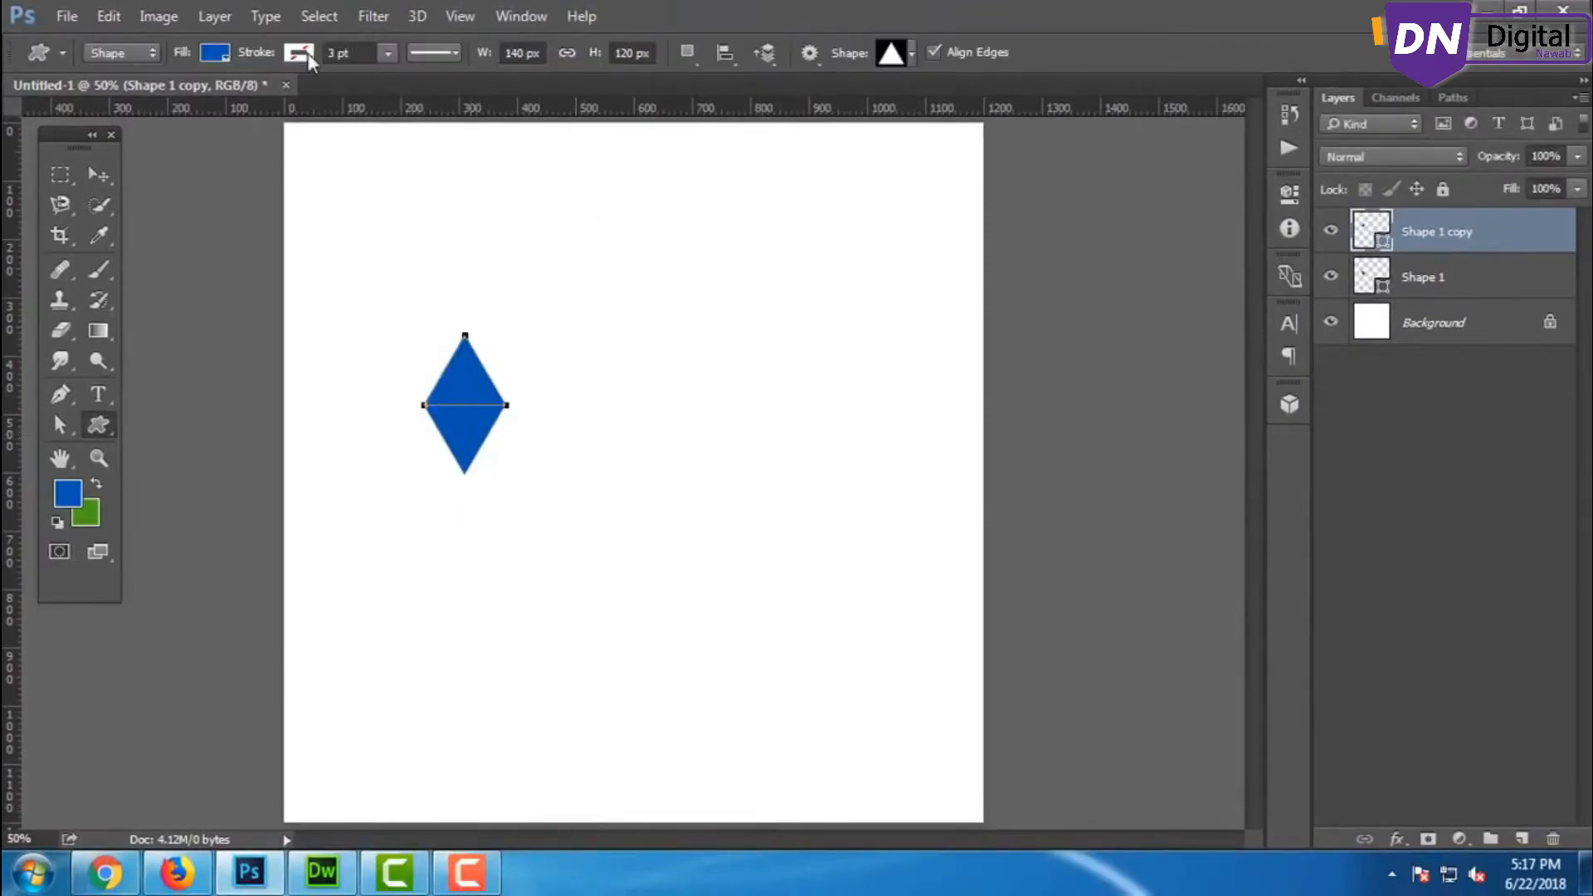
Set the fill of the diamond's upper triangle to the lighter blue #146ed5.
click(215, 53)
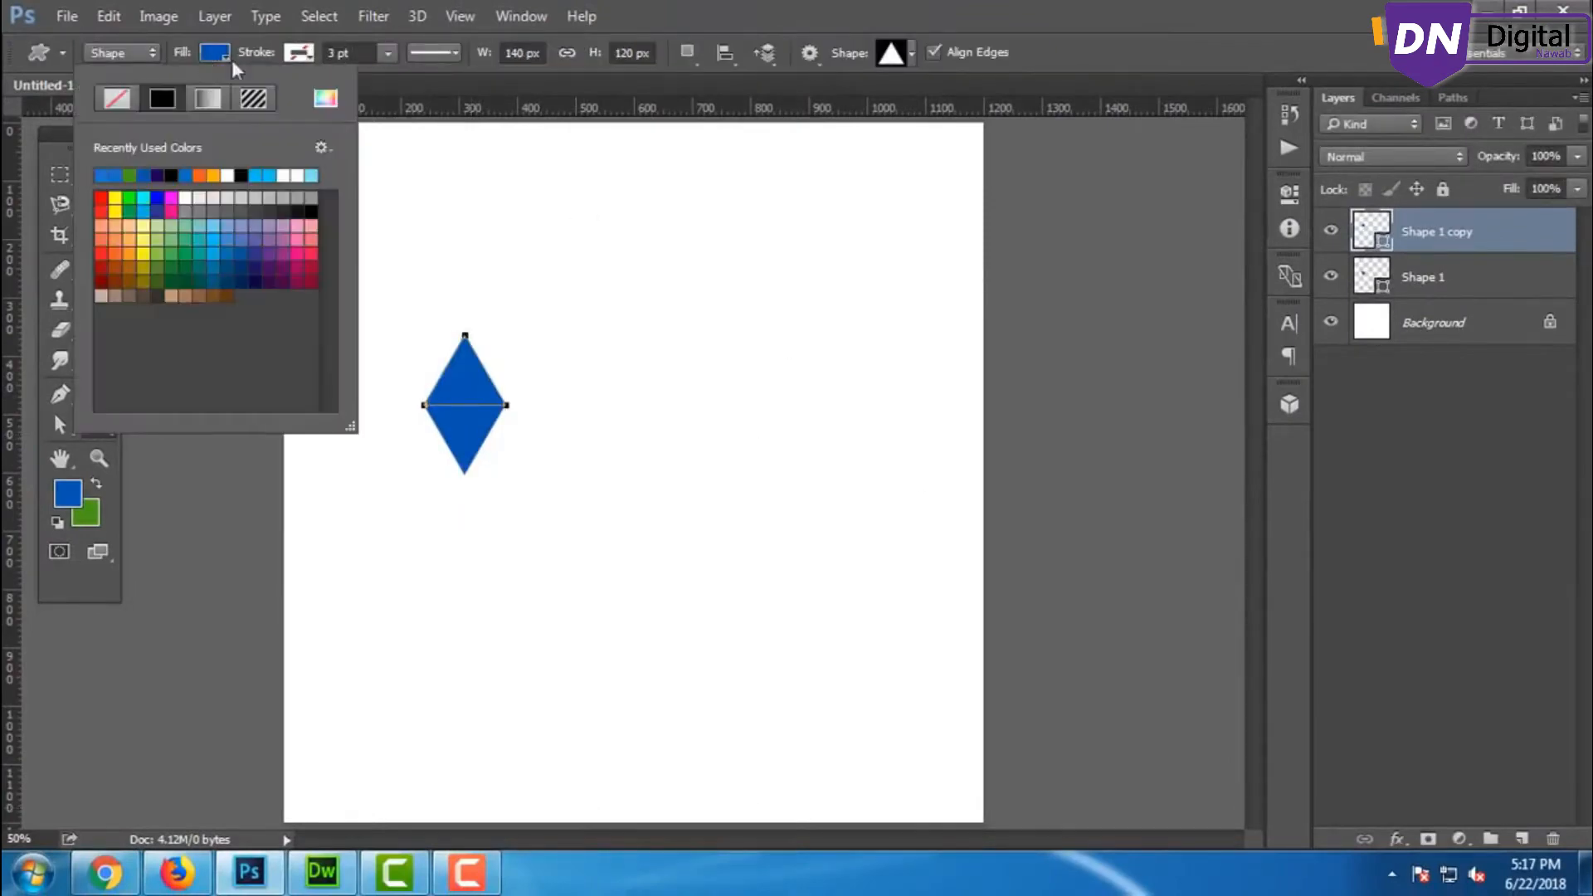
click(324, 100)
click(1190, 271)
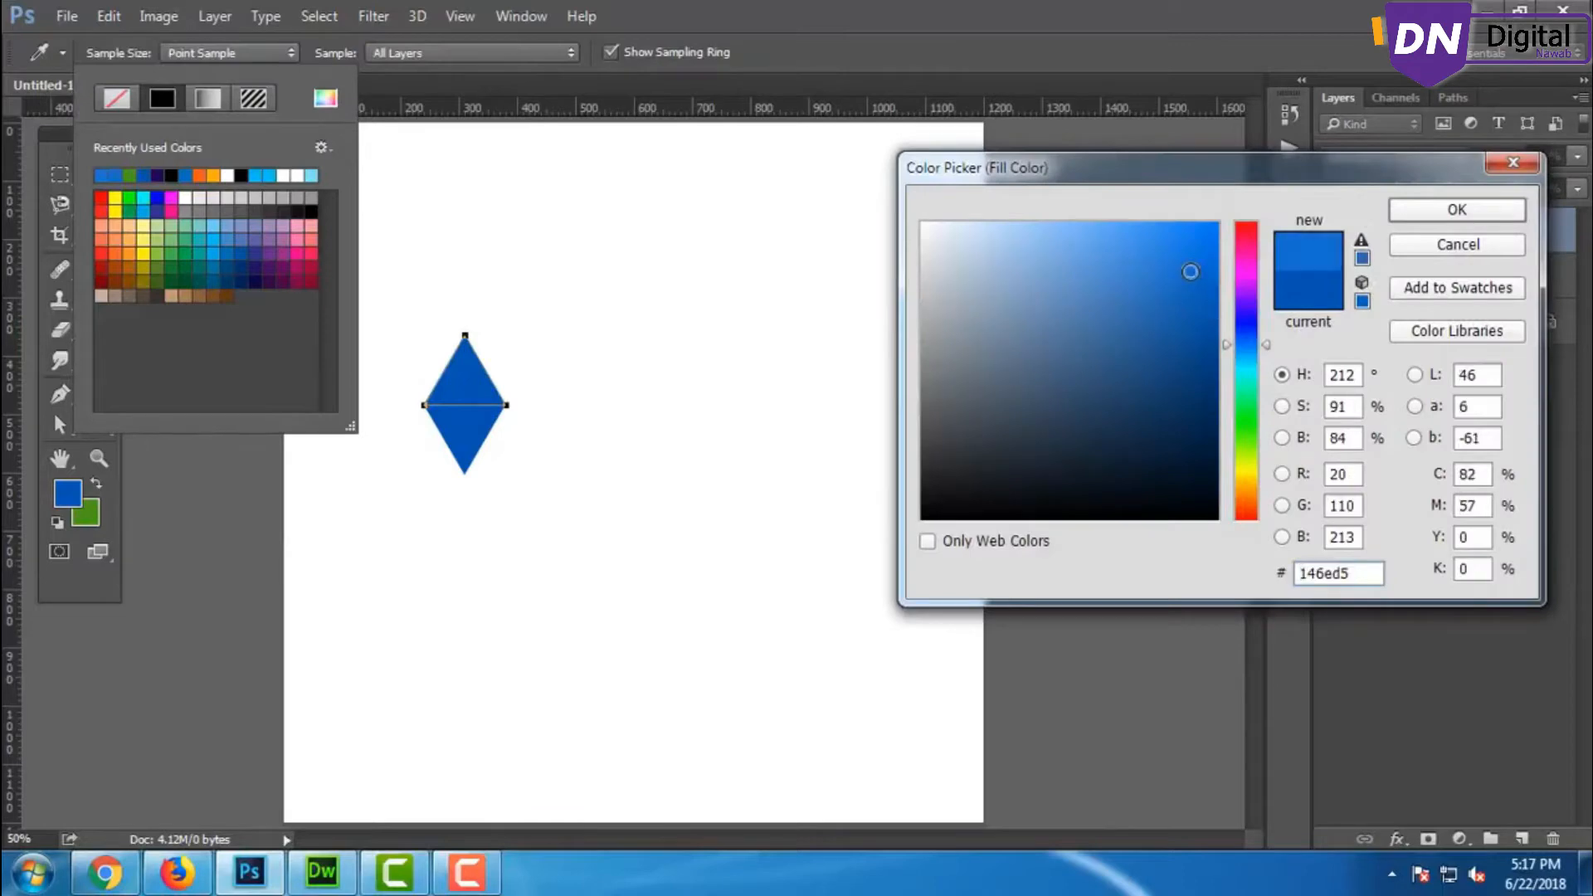
key(Return)
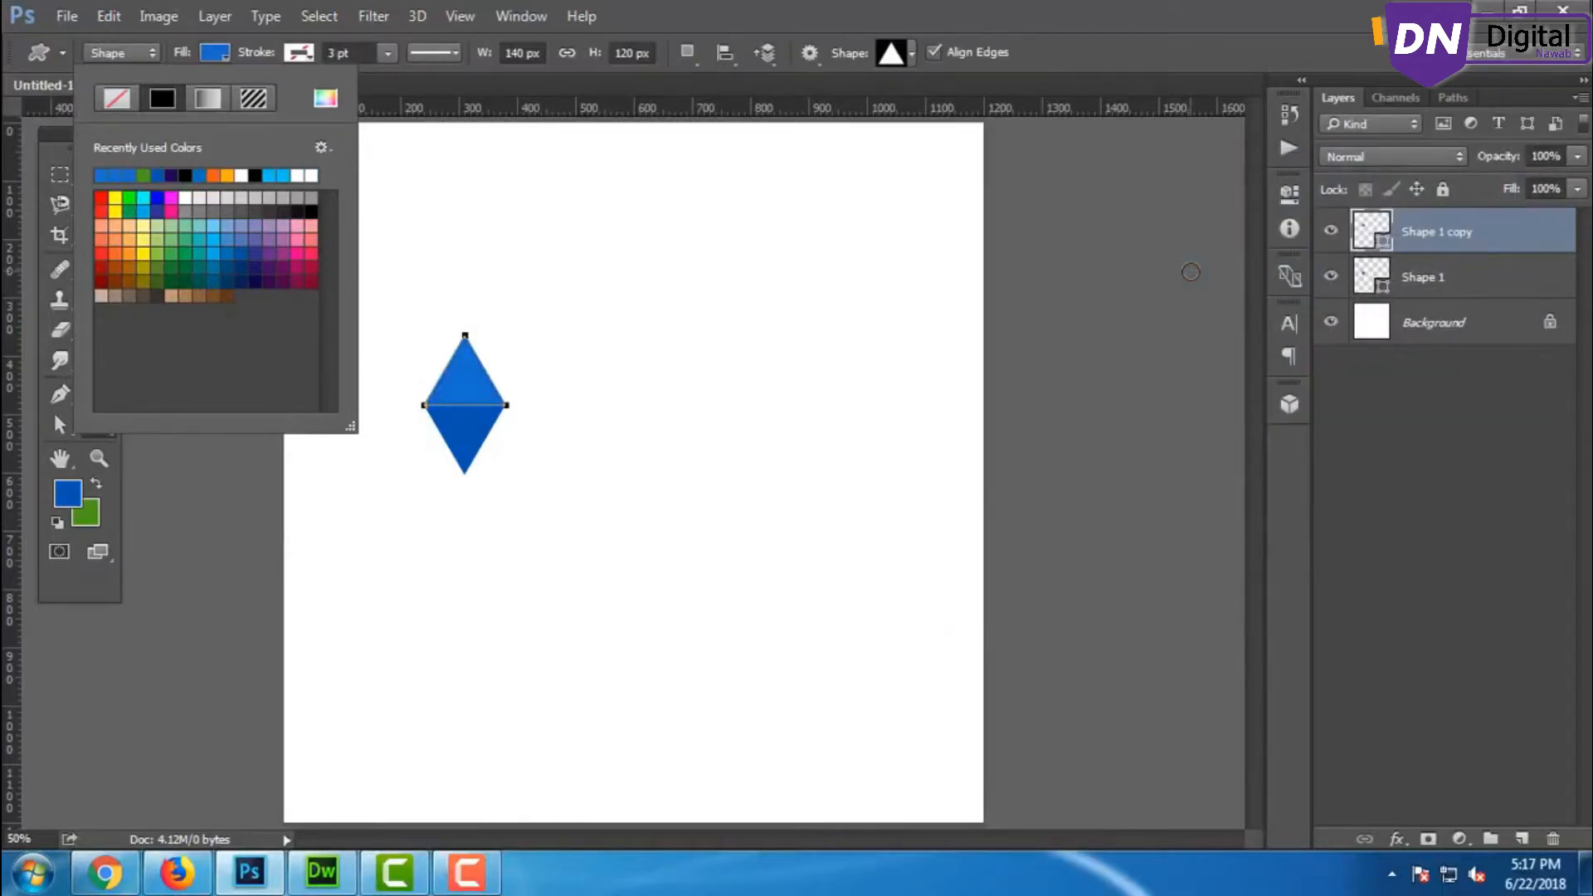
key(Return)
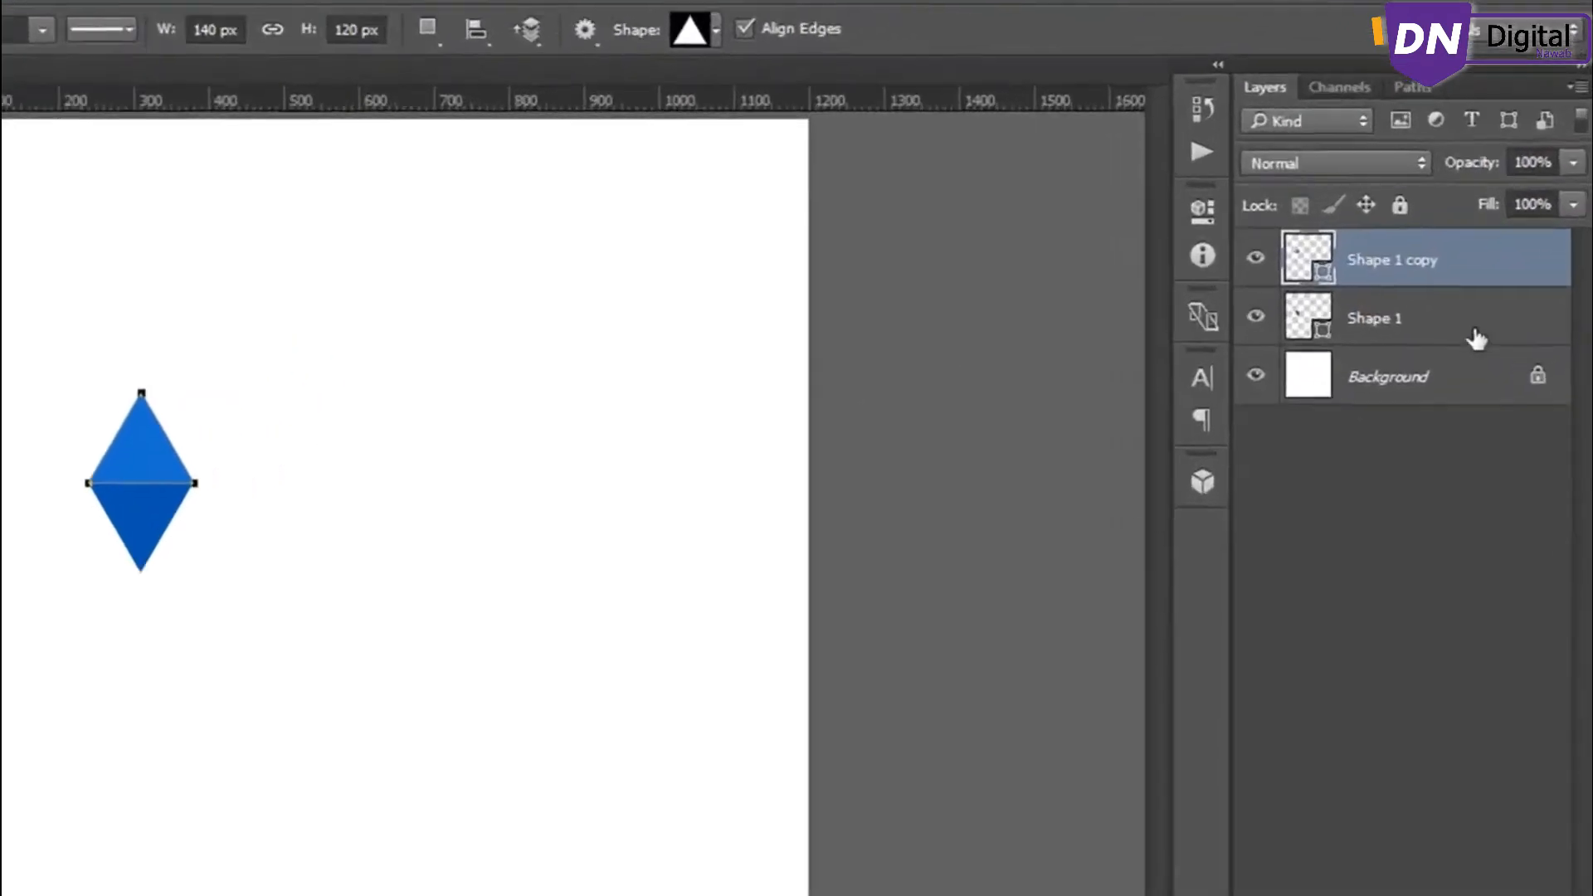
Duplicate both triangle layers together and nudge the copies right until a second diamond sits corner to corner with the first.
shift+click(1496, 282)
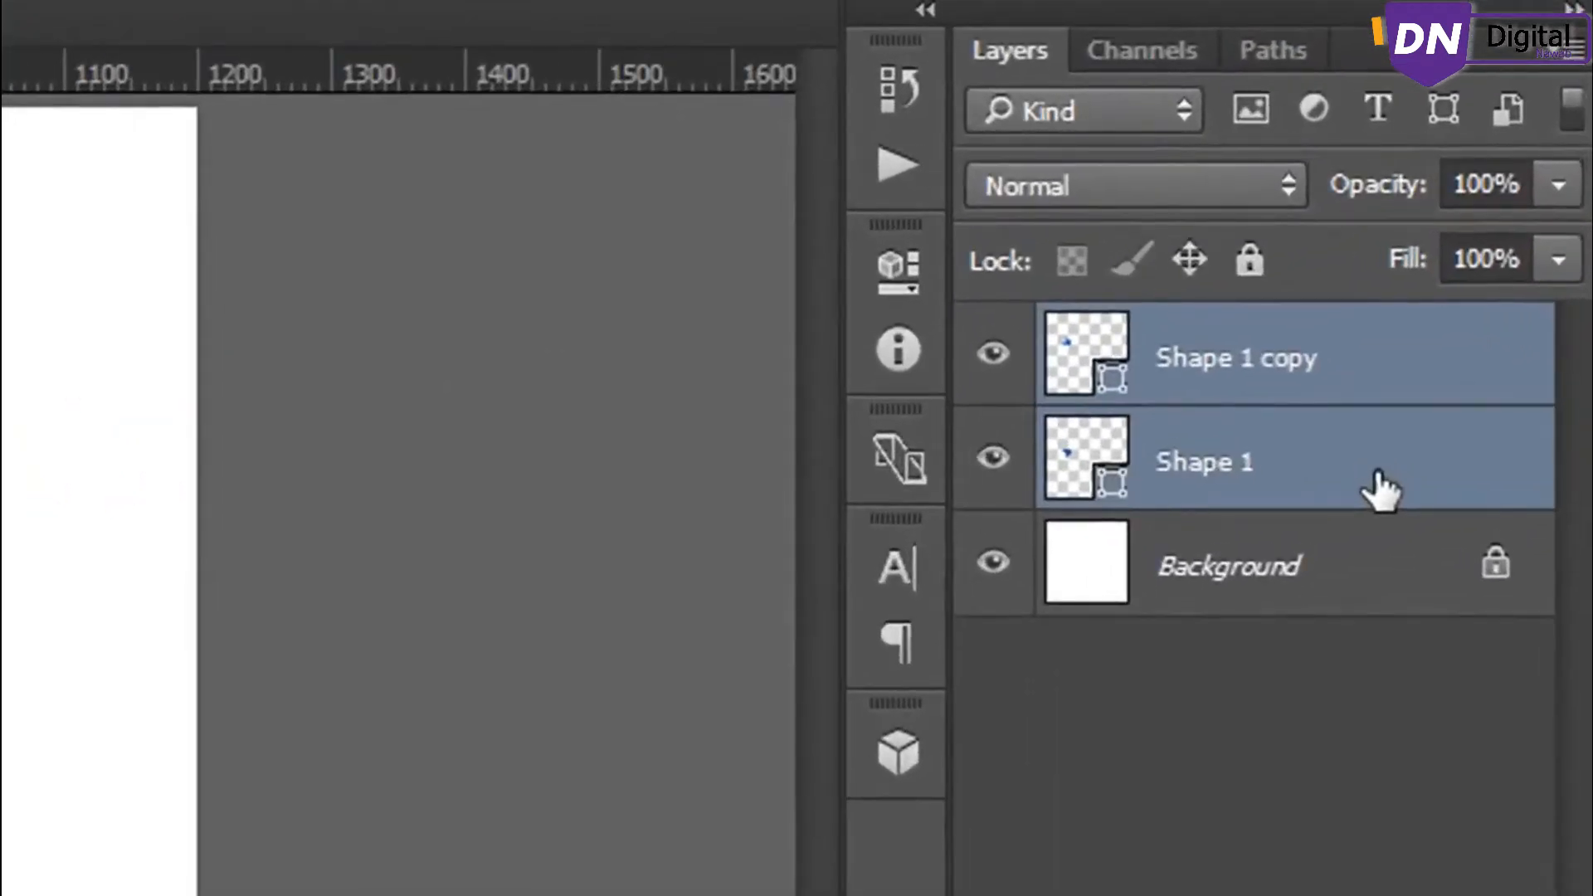
right_click(1377, 489)
click(442, 369)
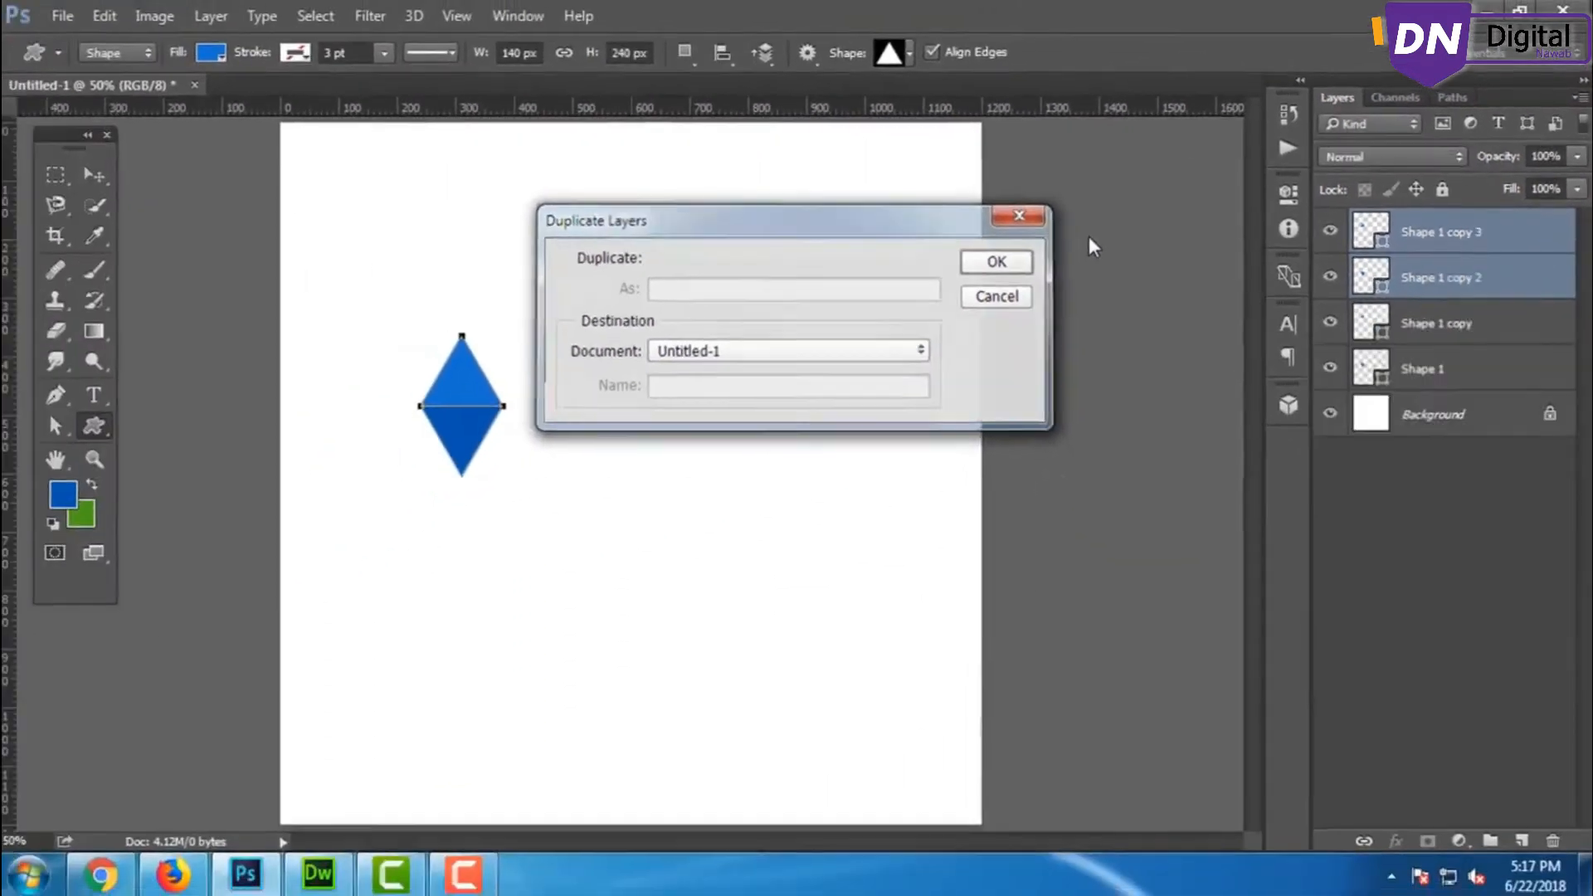
key(Return)
key(v)
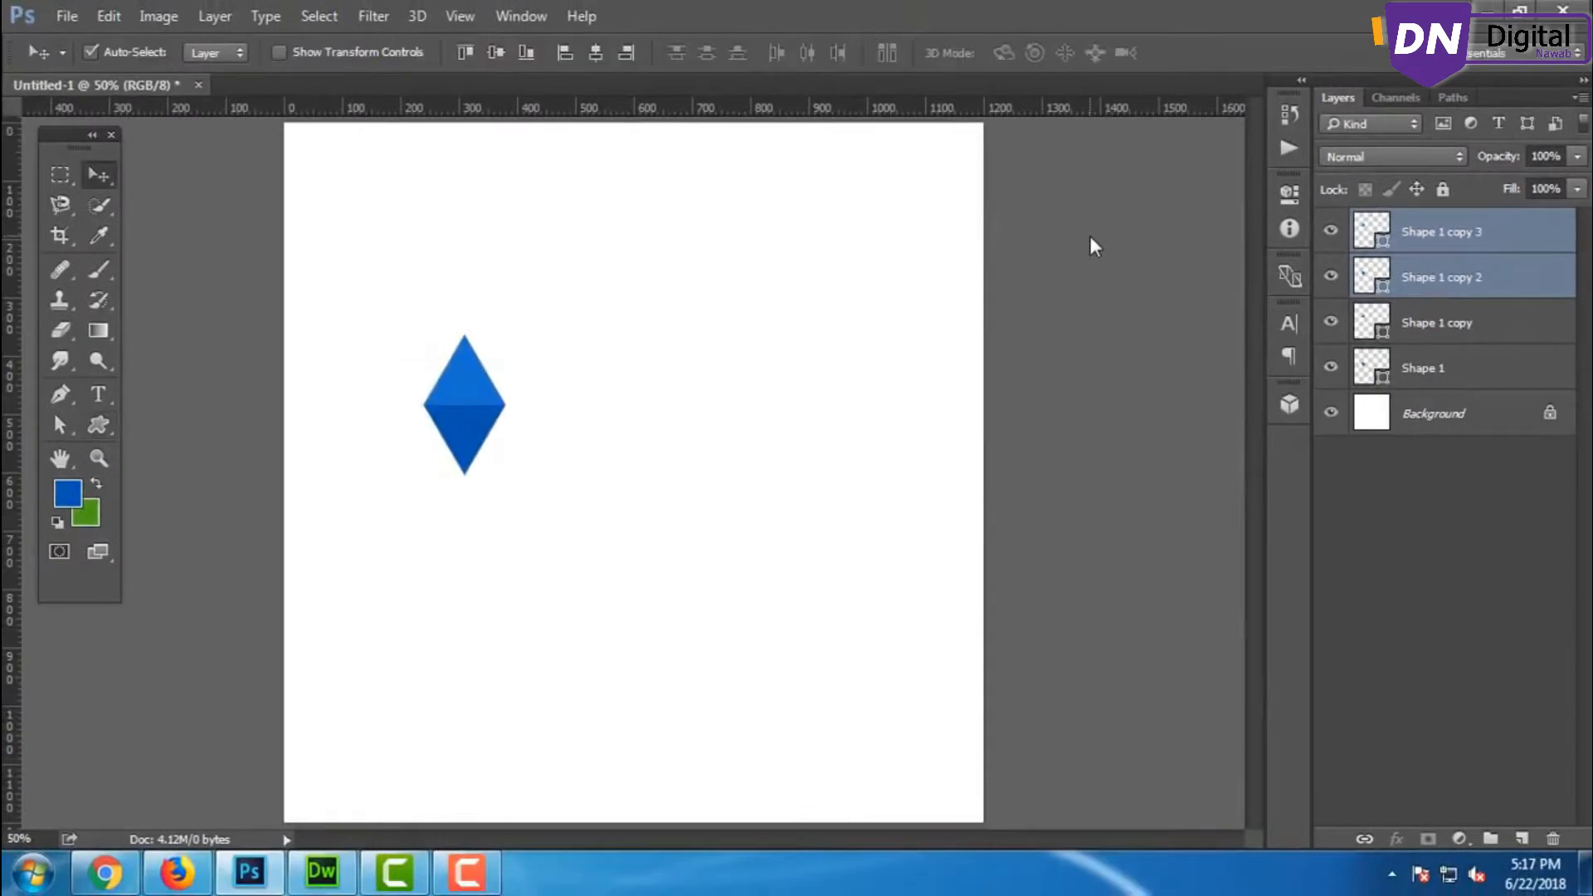
key(shift+Right)
key(shift+Right)
key(shift+Right)
key(shift+Right)
key(shift+Right)
key(shift+Right)
key(shift+Right)
key(shift+Right)
key(shift+Right)
key(shift+Right)
key(shift+Right)
key(shift+Right)
key(shift+Right)
key(shift+Right)
key(shift+Right)
key(shift+Right)
key(shift+Right)
key(shift+Right)
key(shift+Right)
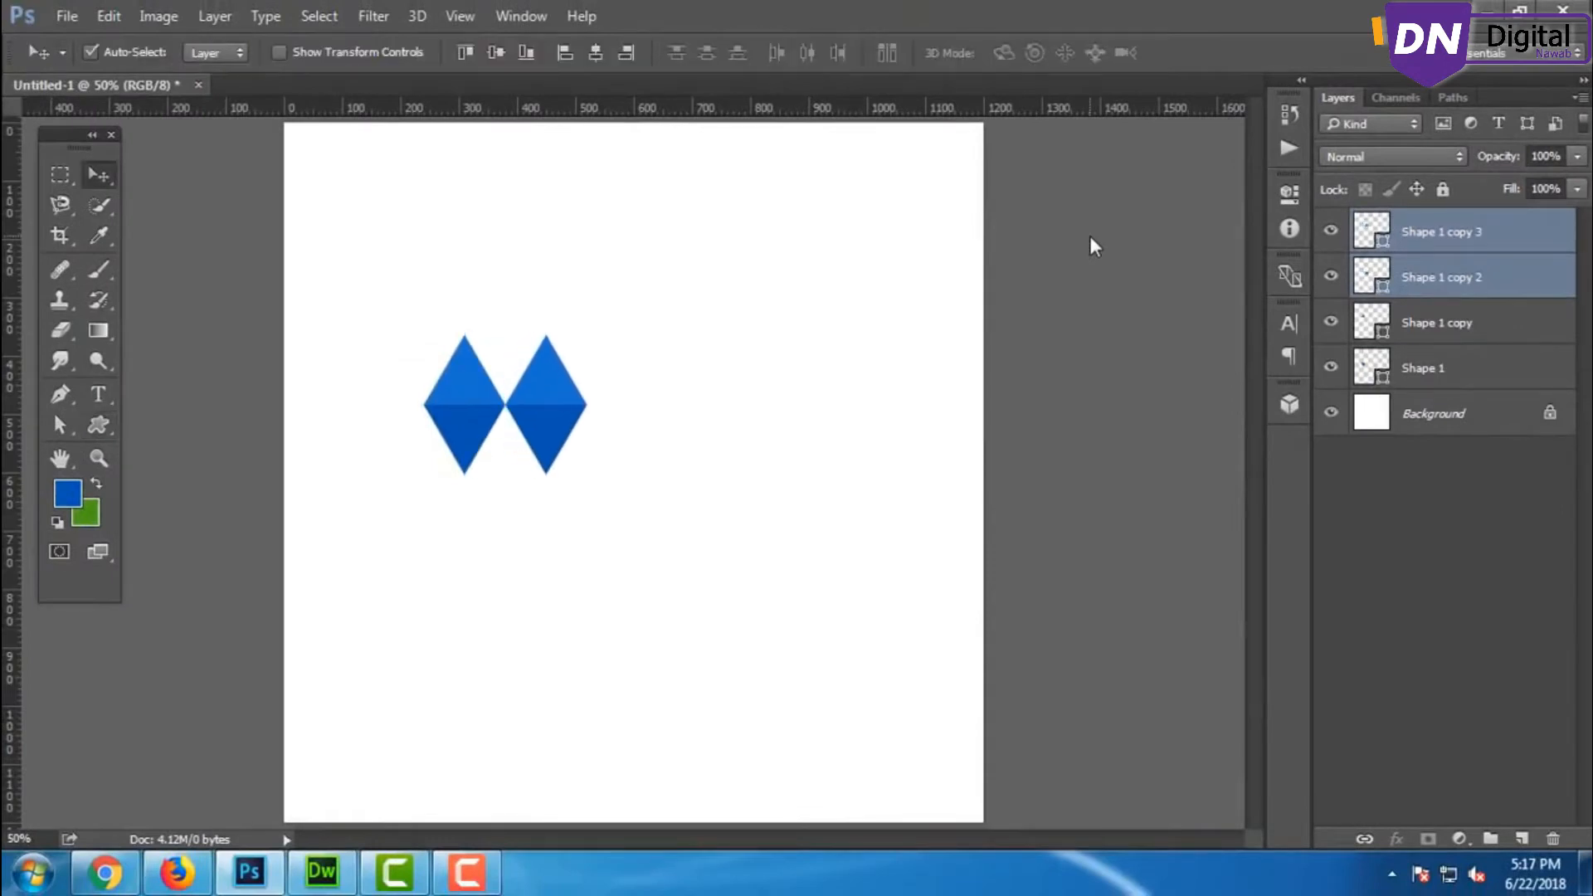
Duplicate the second diamond's two layers and nudge the copies right to place a third diamond touching it.
right_click(1429, 270)
click(1018, 231)
click(1017, 263)
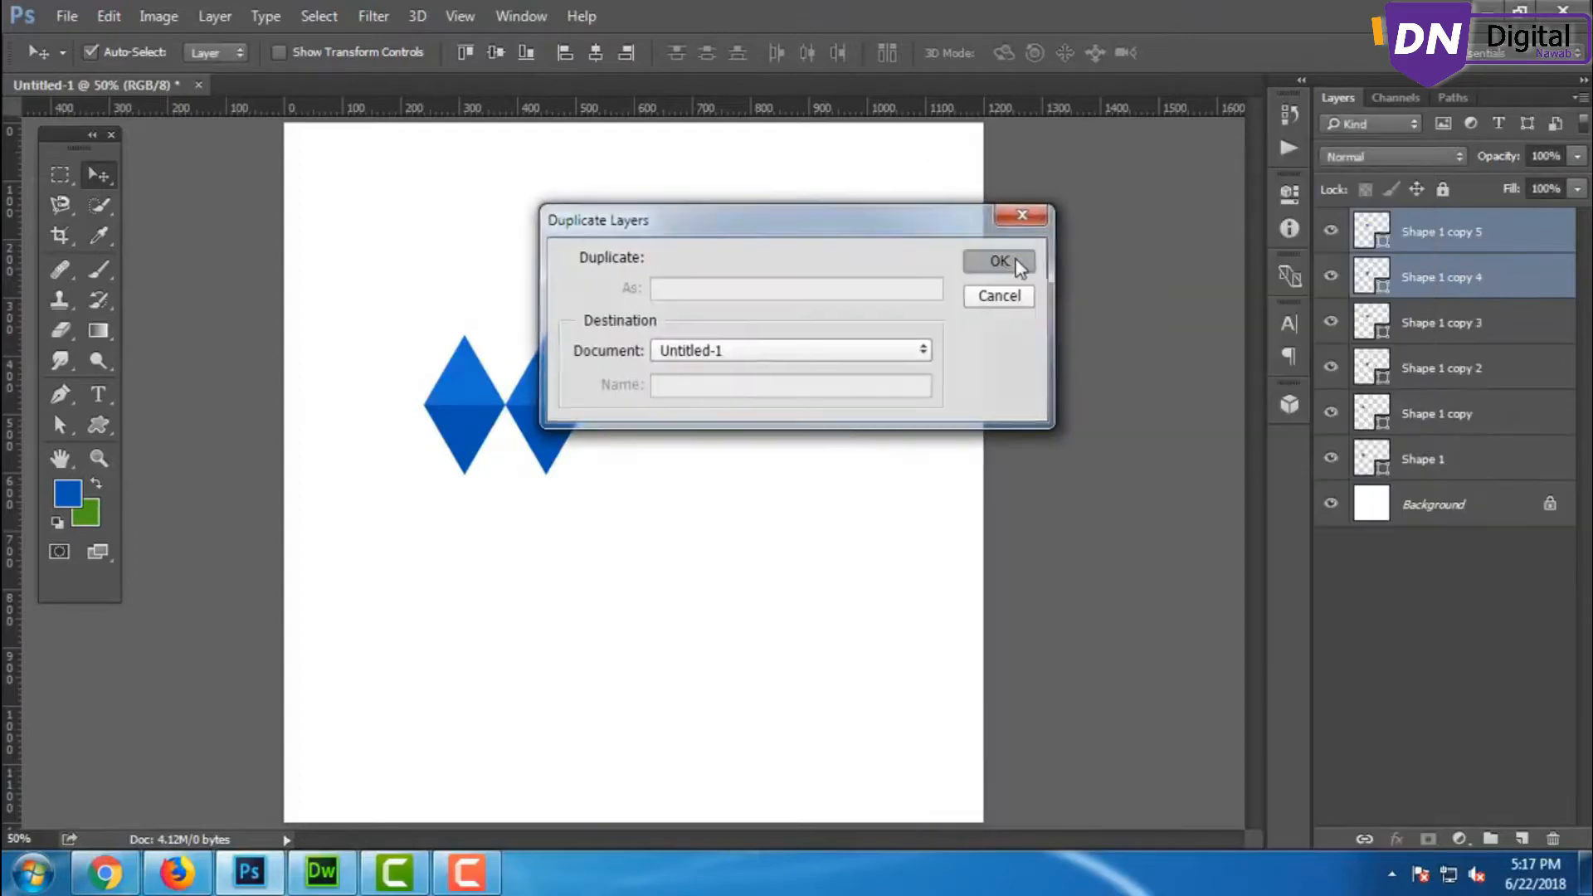
key(shift+Right)
key(shift+Right)
key(shift+Right)
key(shift+Right)
key(shift+Right)
key(shift+Right)
key(shift+Right)
key(shift+Right)
key(shift+Right)
key(shift+Right)
key(shift+Right)
key(shift+Right)
key(shift+Right)
key(shift+Right)
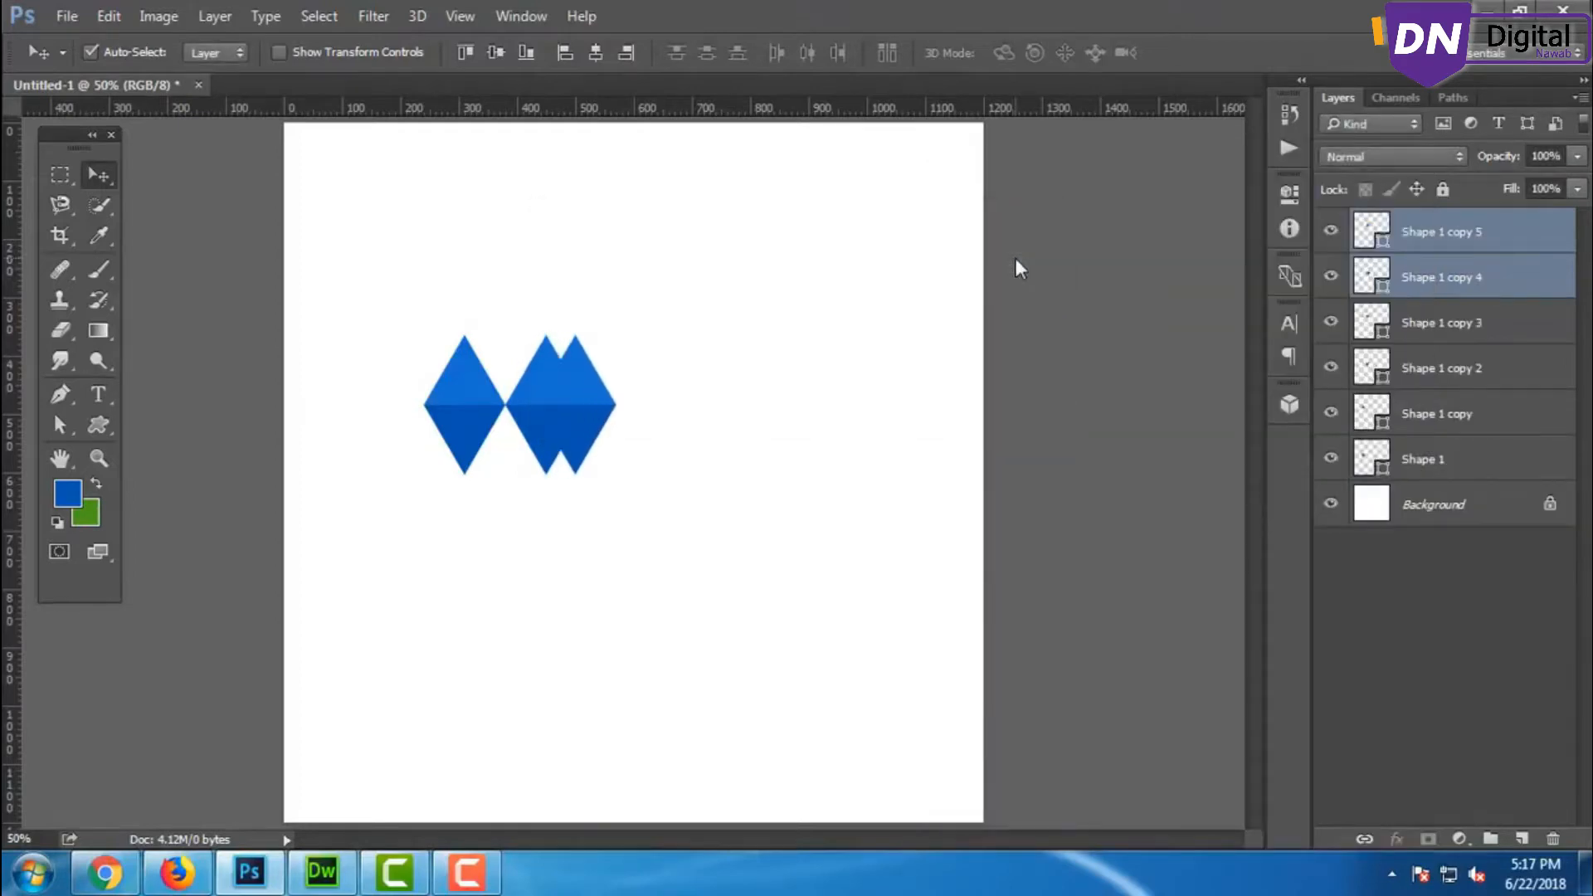
key(shift+Right)
key(shift+Right)
key(shift+Right)
key(shift+Right)
key(shift+Right)
key(shift+Right)
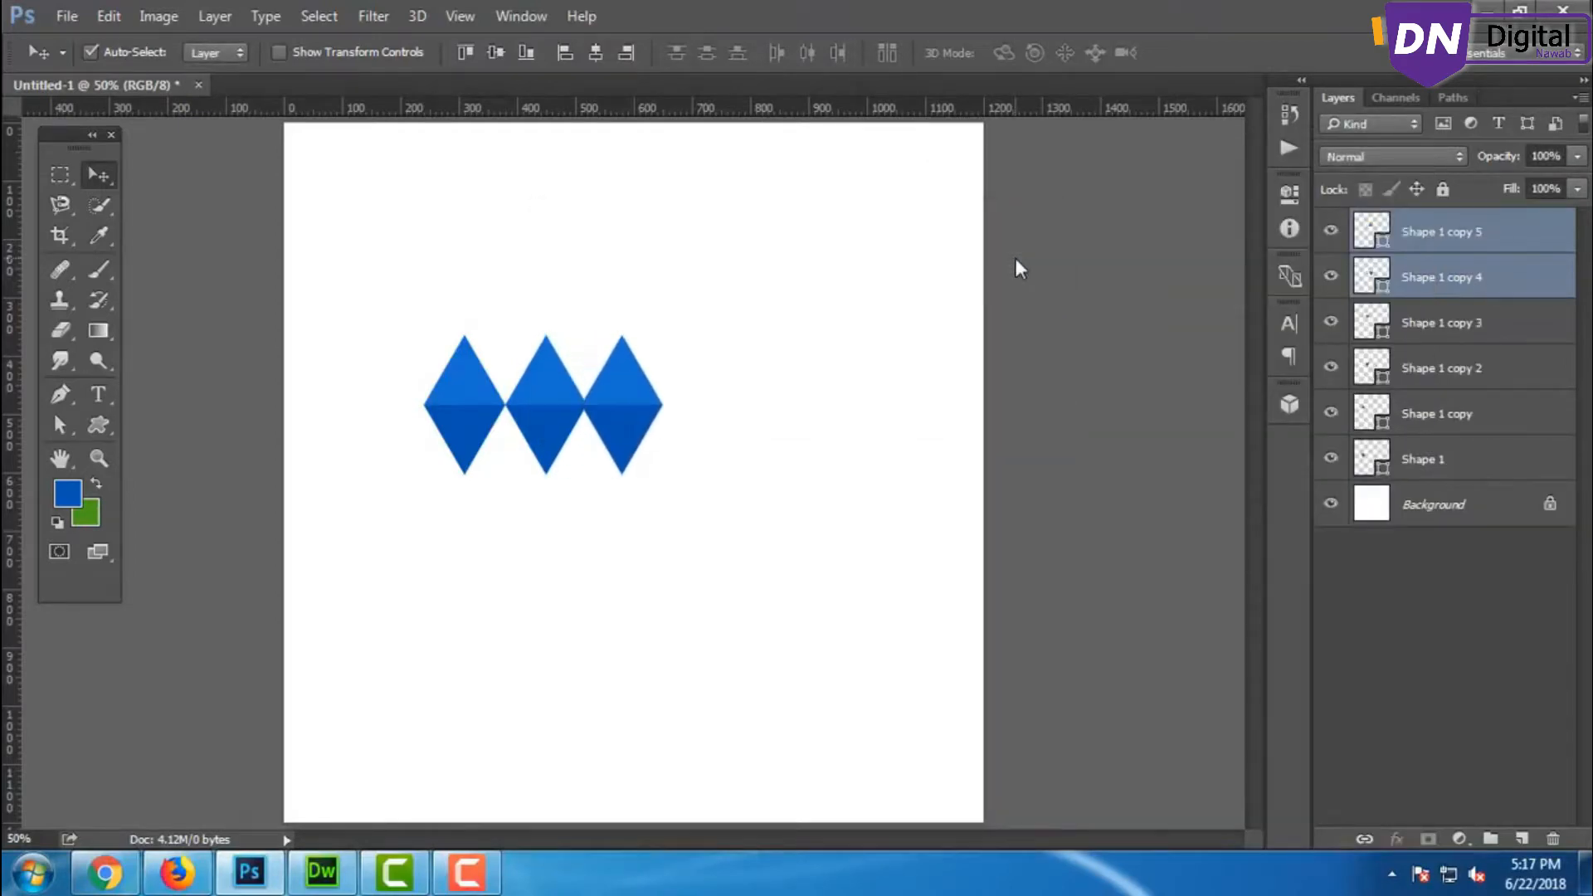
Duplicate the third diamond's two layers and nudge the copies right to add a fourth diamond to the row.
right_click(1518, 280)
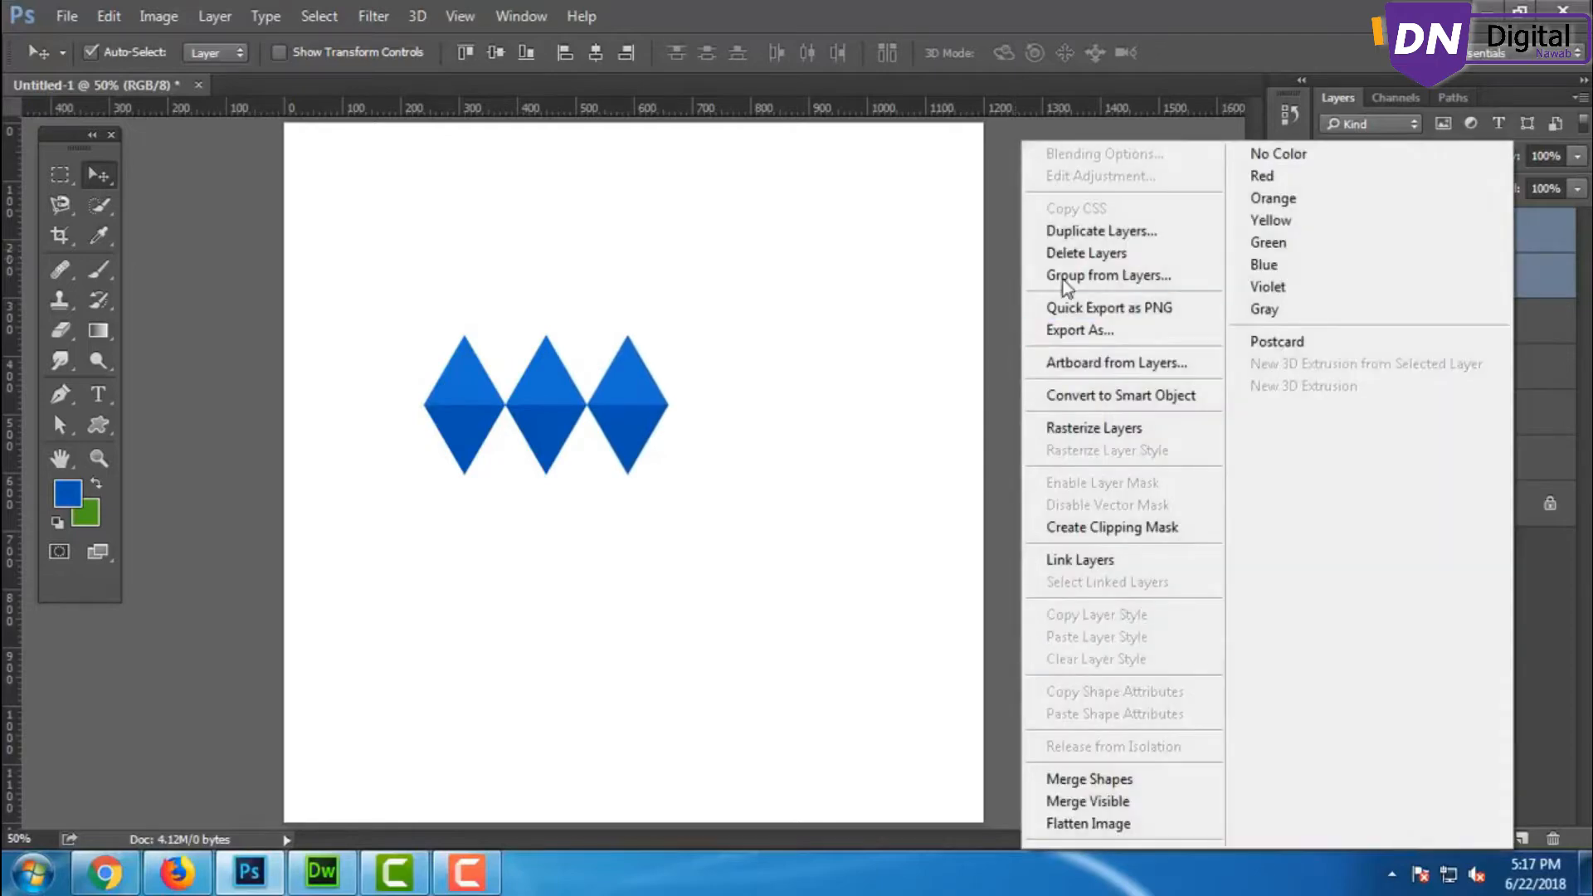
click(1075, 232)
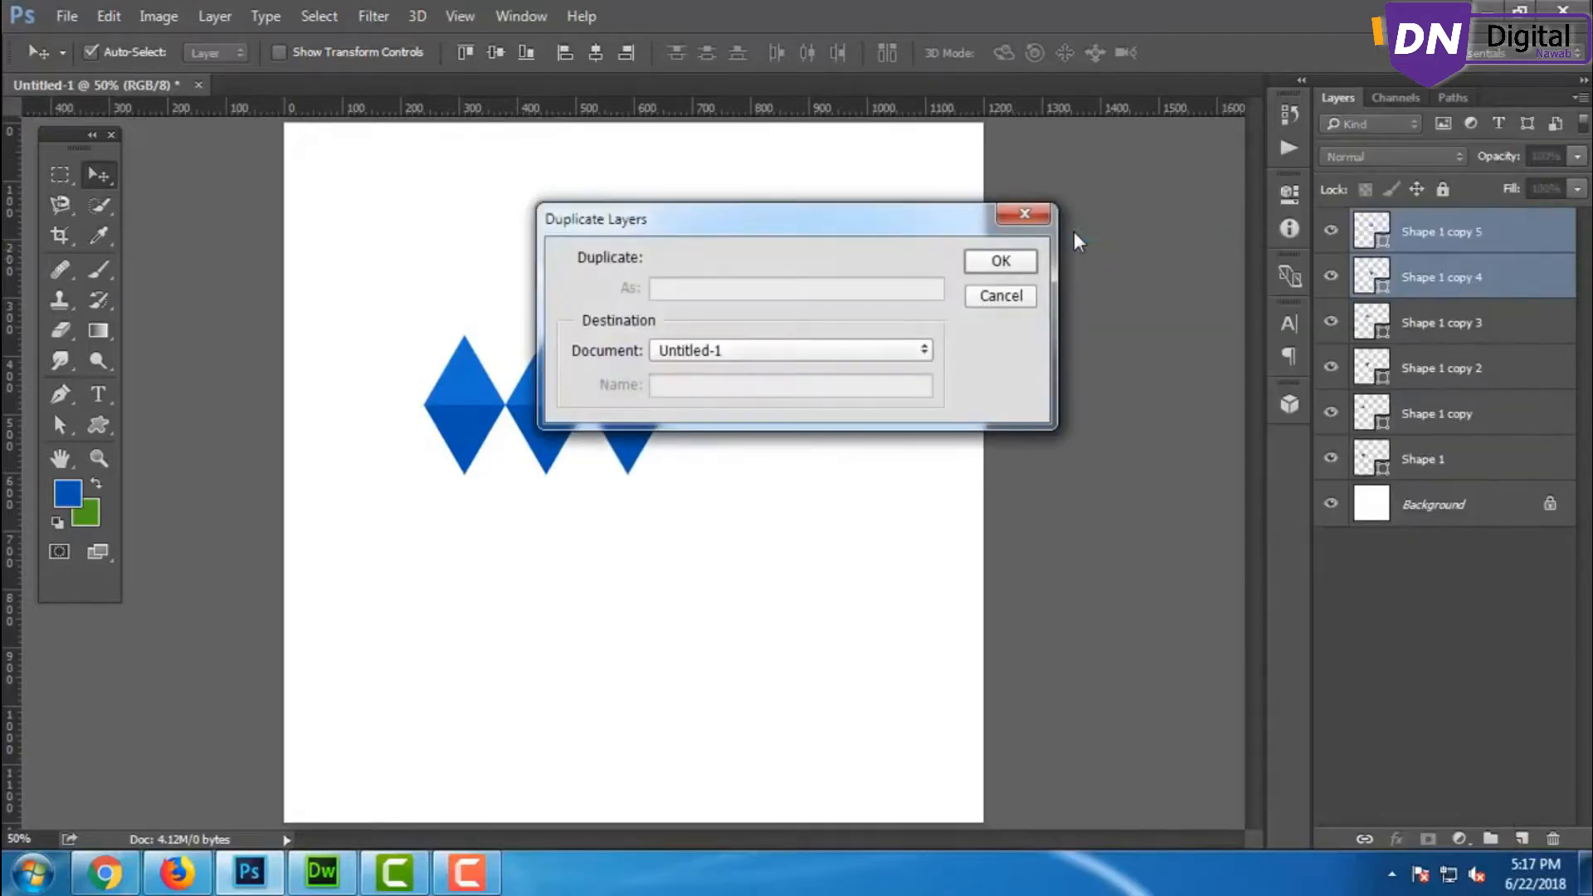
click(1018, 270)
key(shift+Right)
key(shift+Right)
key(shift+Right)
key(shift+Right)
key(shift+Right)
key(shift+Right)
key(shift+Right)
key(shift+Right)
key(shift+Right)
key(shift+Right)
key(shift+Right)
key(shift+Right)
key(shift+Right)
key(shift+Right)
key(shift+Right)
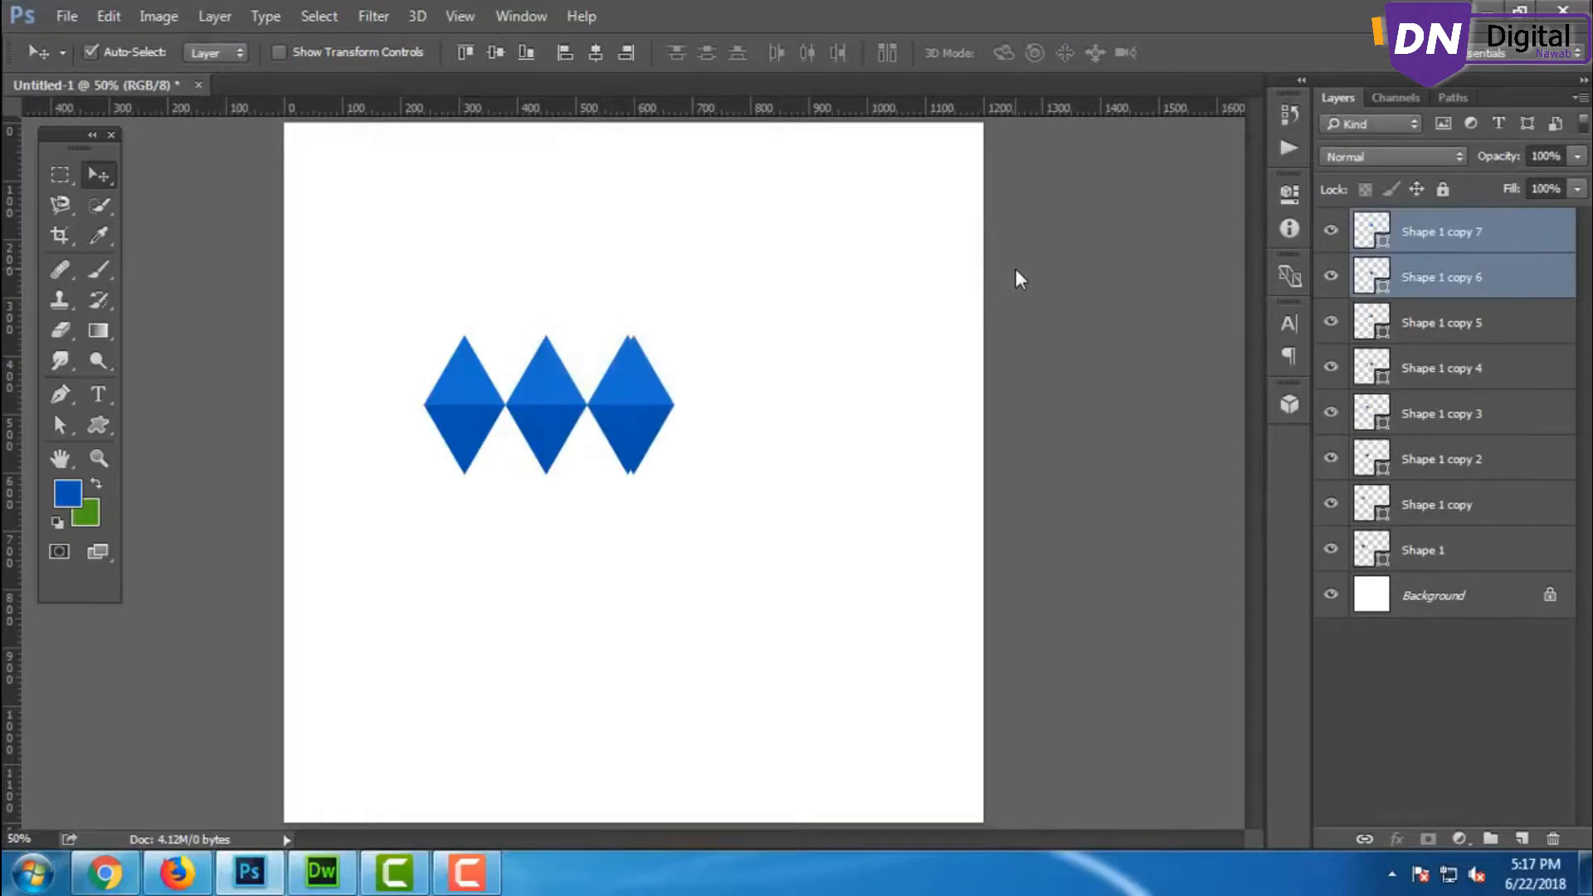
key(shift+Right)
key(shift+Right)
key(shift+Right)
key(shift+Right)
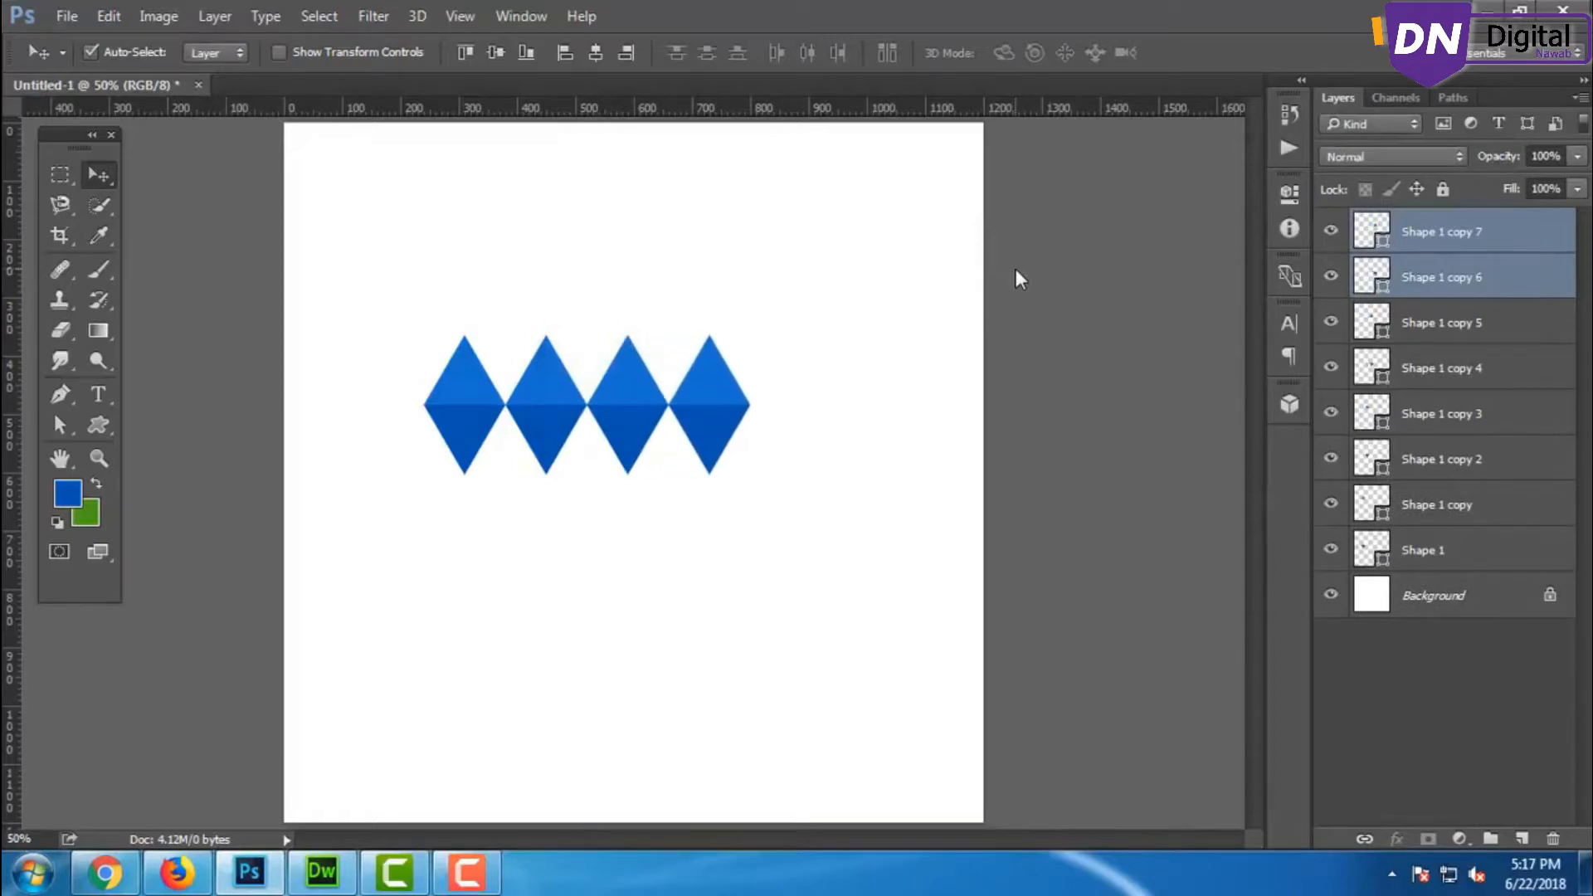
Duplicate the two triangle layers of the fourth diamond.
right_click(1498, 280)
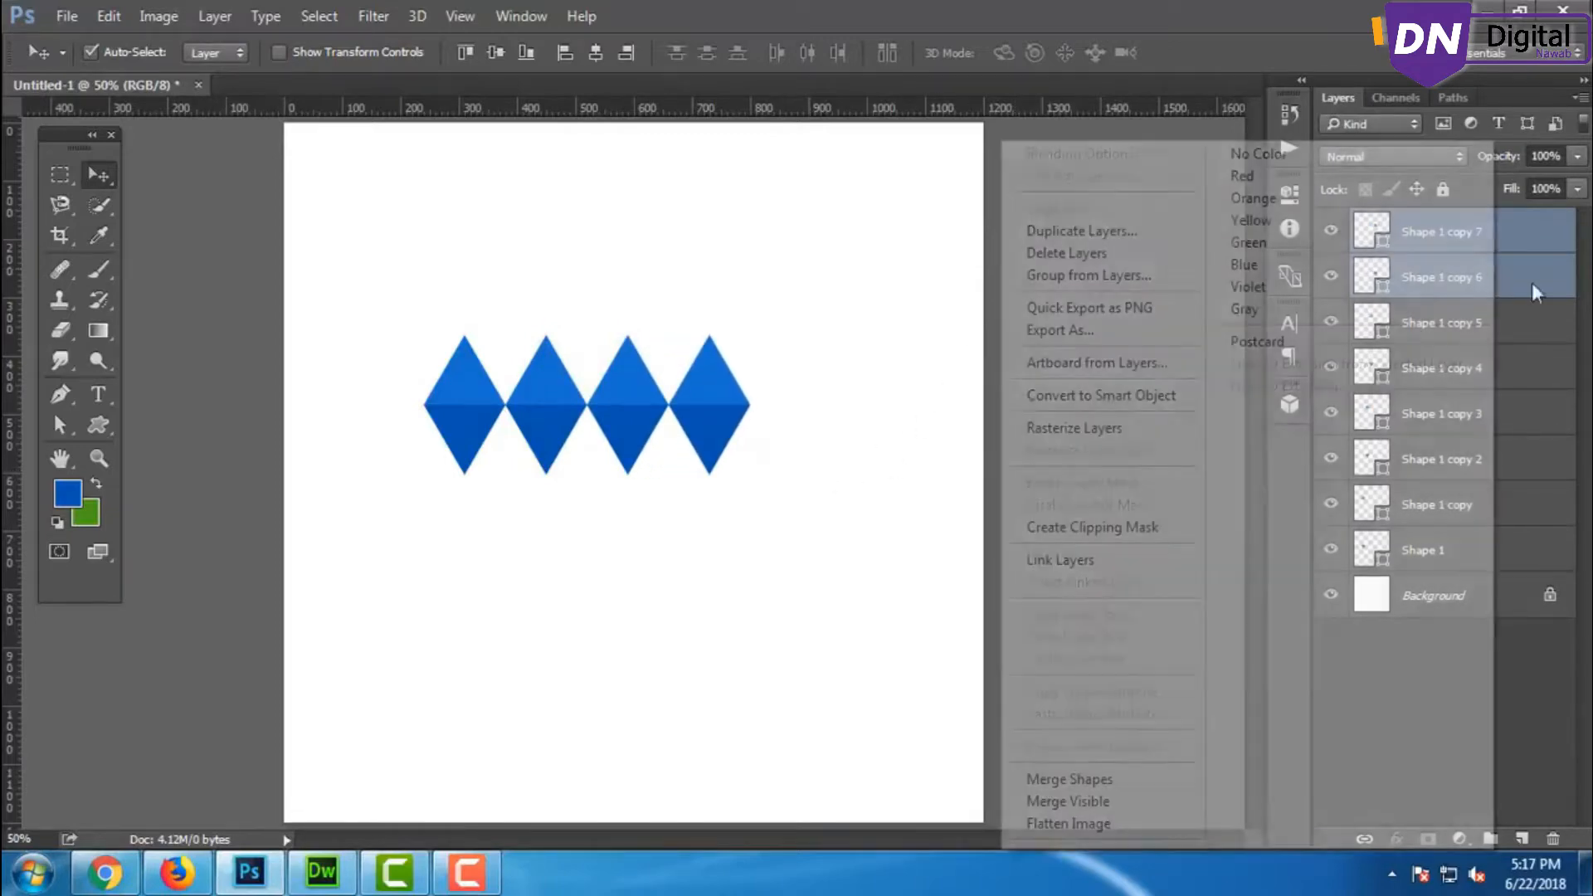
click(1097, 232)
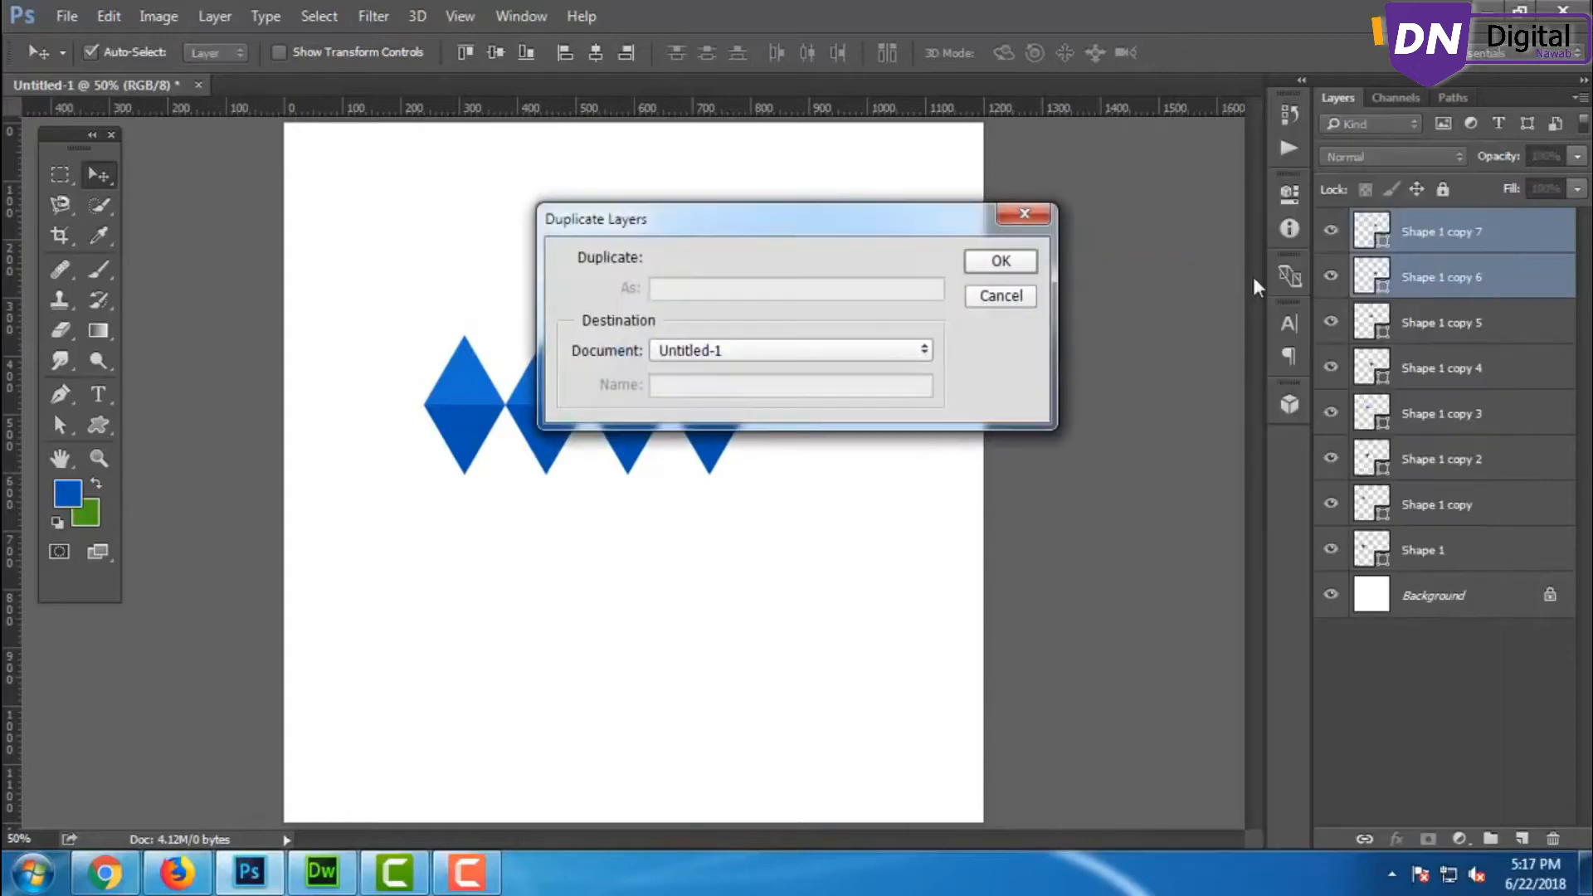
click(1026, 263)
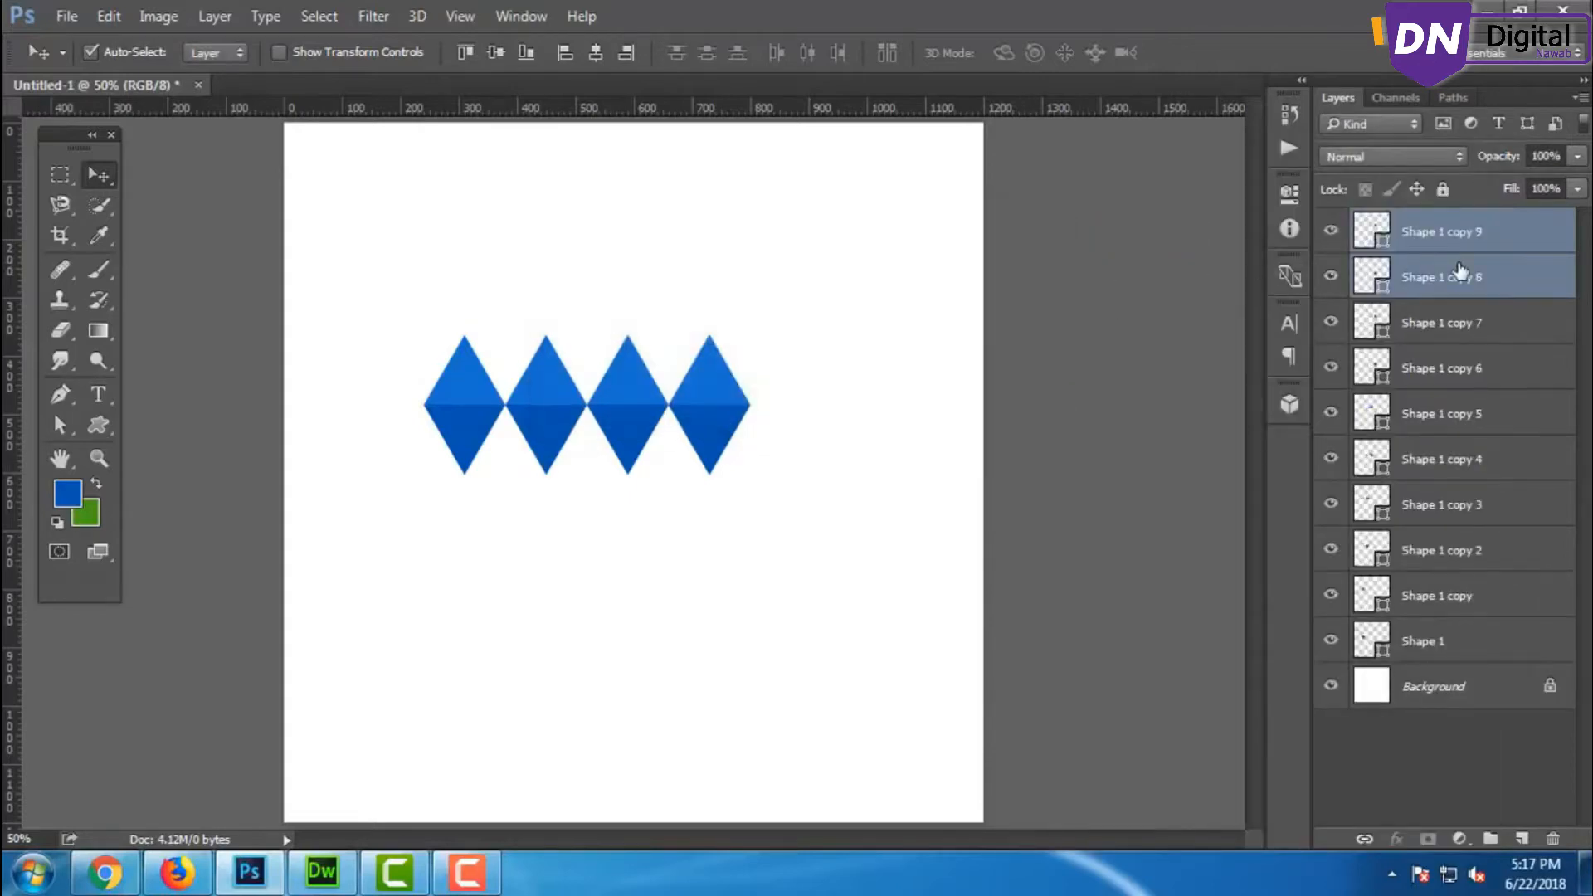
Nudge the duplicated diamond down and left until it fits below and between the second and third diamonds of the row.
key(shift+Down)
key(shift+Down)
key(shift+Down)
key(shift+Down)
key(shift+Down)
key(shift+Down)
key(shift+Down)
key(shift+Down)
key(shift+Down)
key(shift+Down)
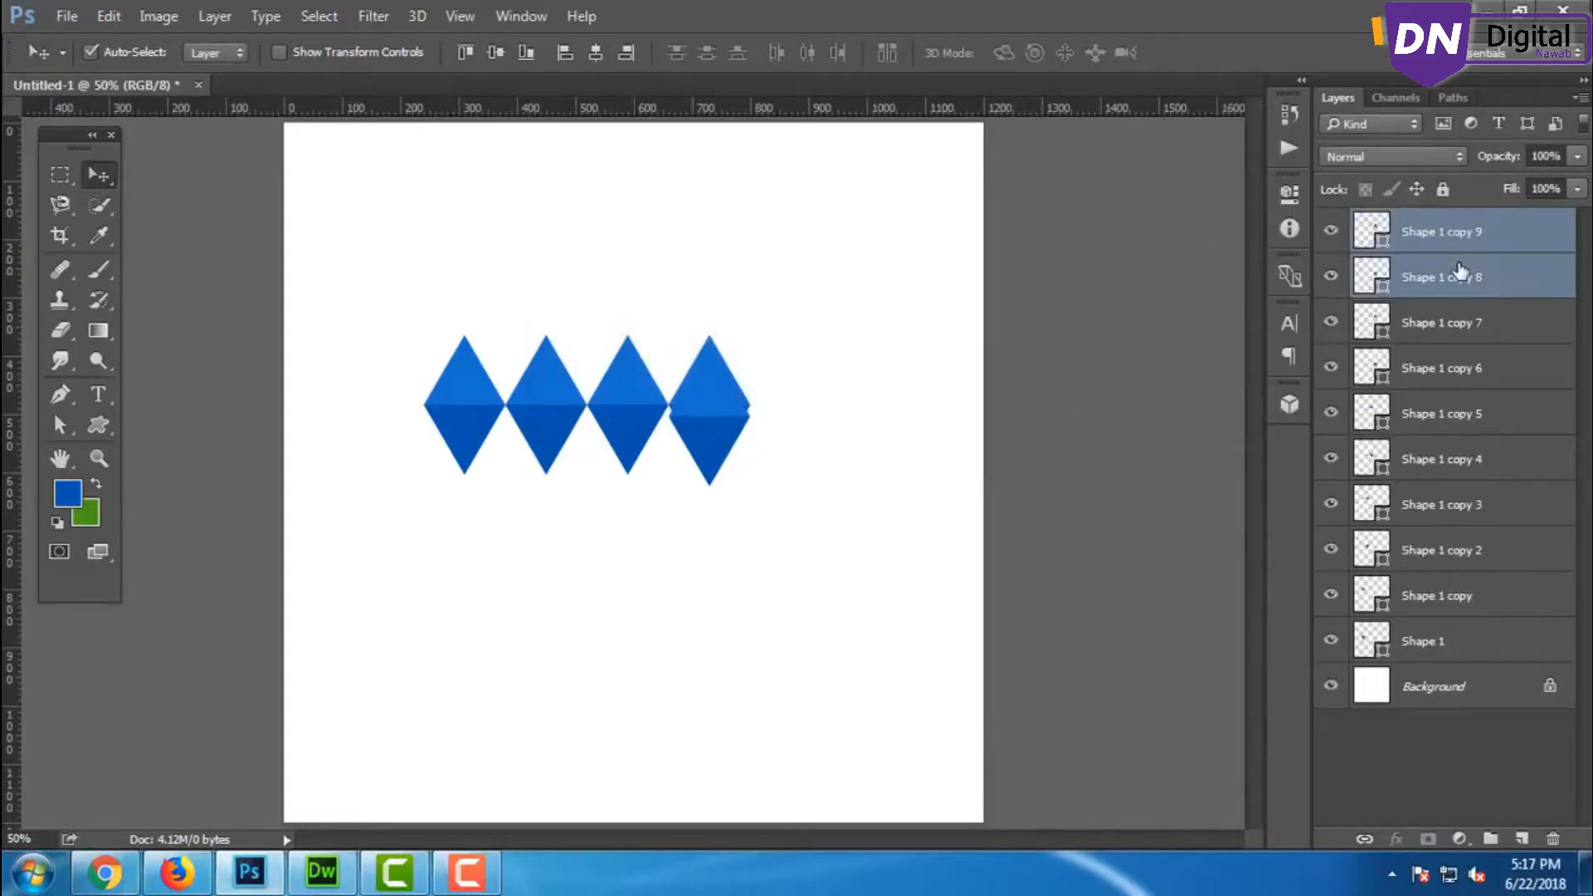
key(shift+Left)
key(shift+Left)
key(shift+Left)
key(shift+Left)
key(shift+Left)
key(shift+Left)
key(shift+Left)
key(shift+Left)
key(shift+Left)
key(shift+Left)
key(shift+Left)
key(shift+Left)
key(shift+Left)
key(shift+Left)
key(shift+Left)
key(shift+Left)
key(shift+Left)
key(shift+Left)
key(shift+Left)
key(shift+Left)
key(shift+Left)
key(shift+Left)
key(shift+Left)
key(shift+Left)
key(shift+Left)
key(shift+Left)
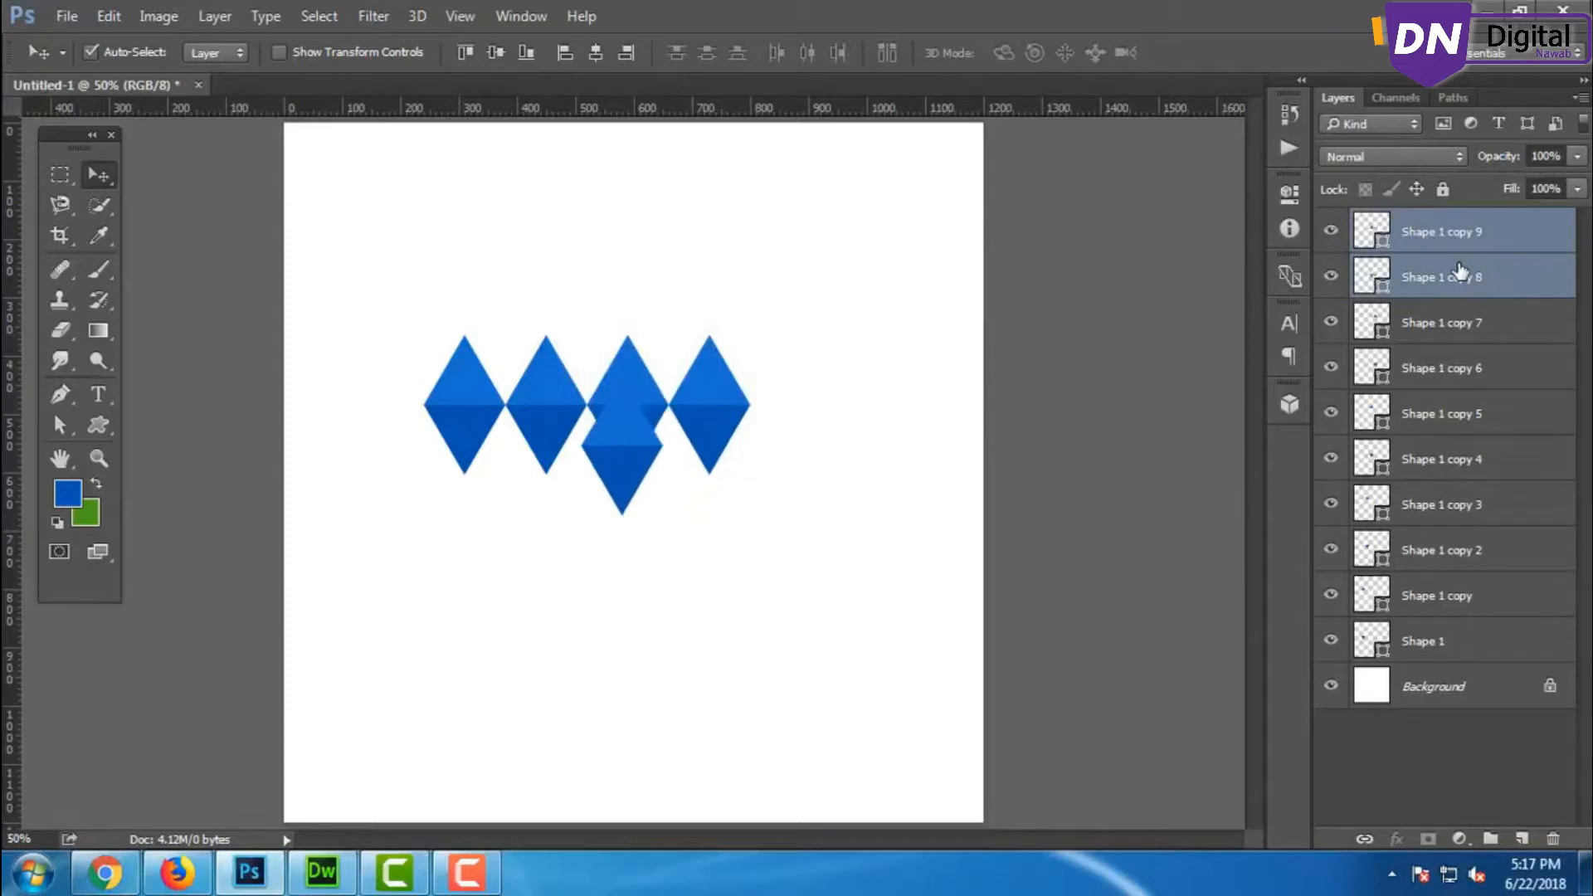
key(shift+Down)
key(shift+Down)
key(shift+Down)
key(shift+Down)
key(shift+Down)
key(shift+Down)
key(shift+Down)
key(shift+Left)
key(shift+Left)
key(shift+Left)
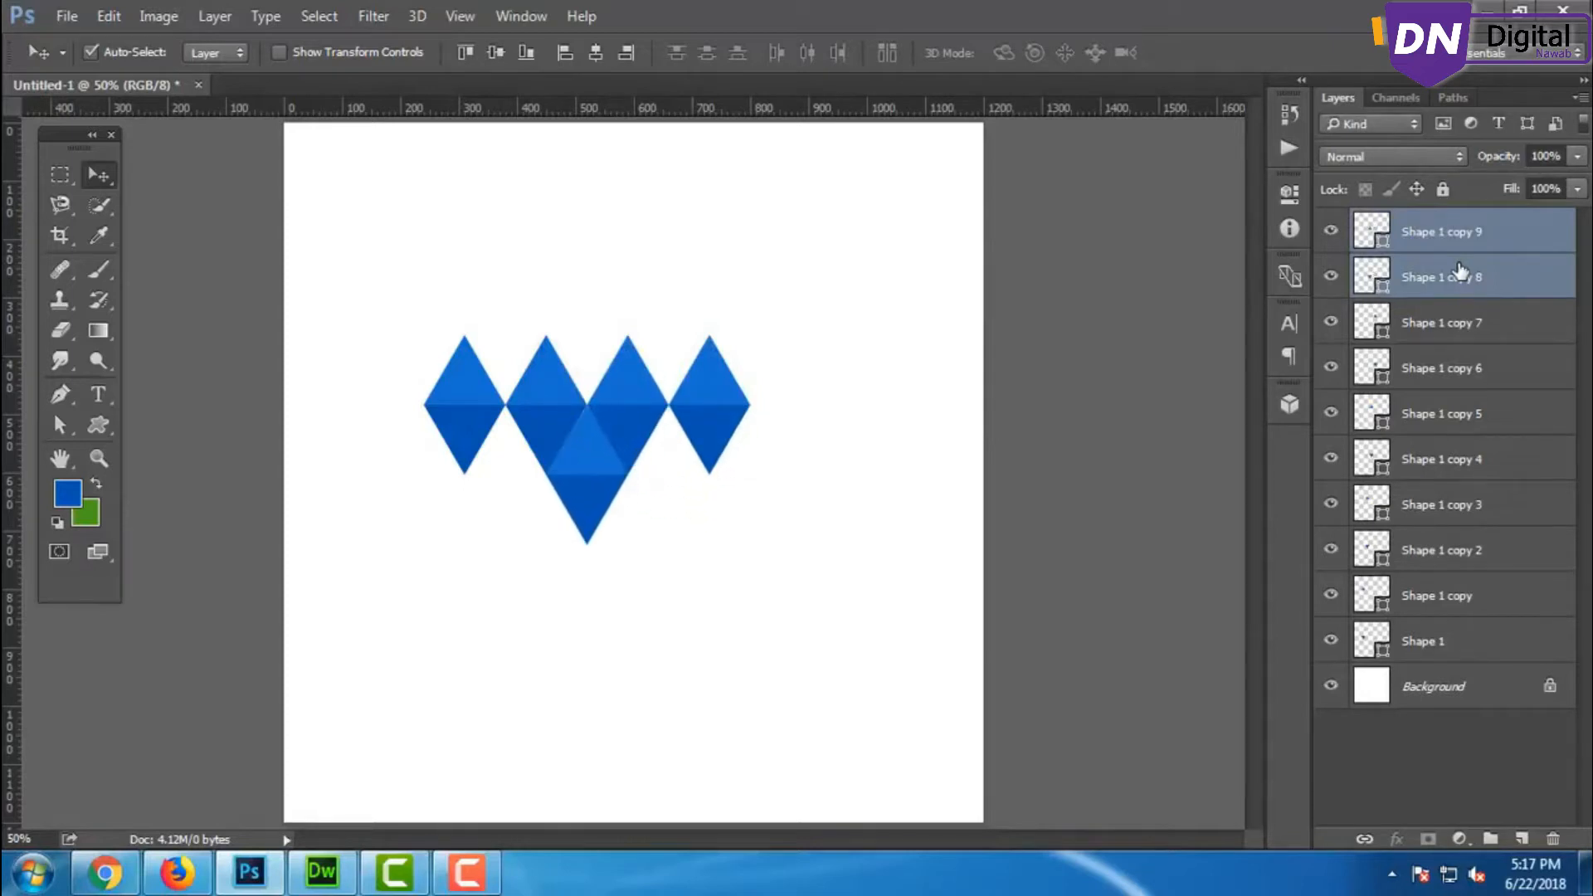
key(Right)
key(Left)
key(Down)
key(ctrl+1)
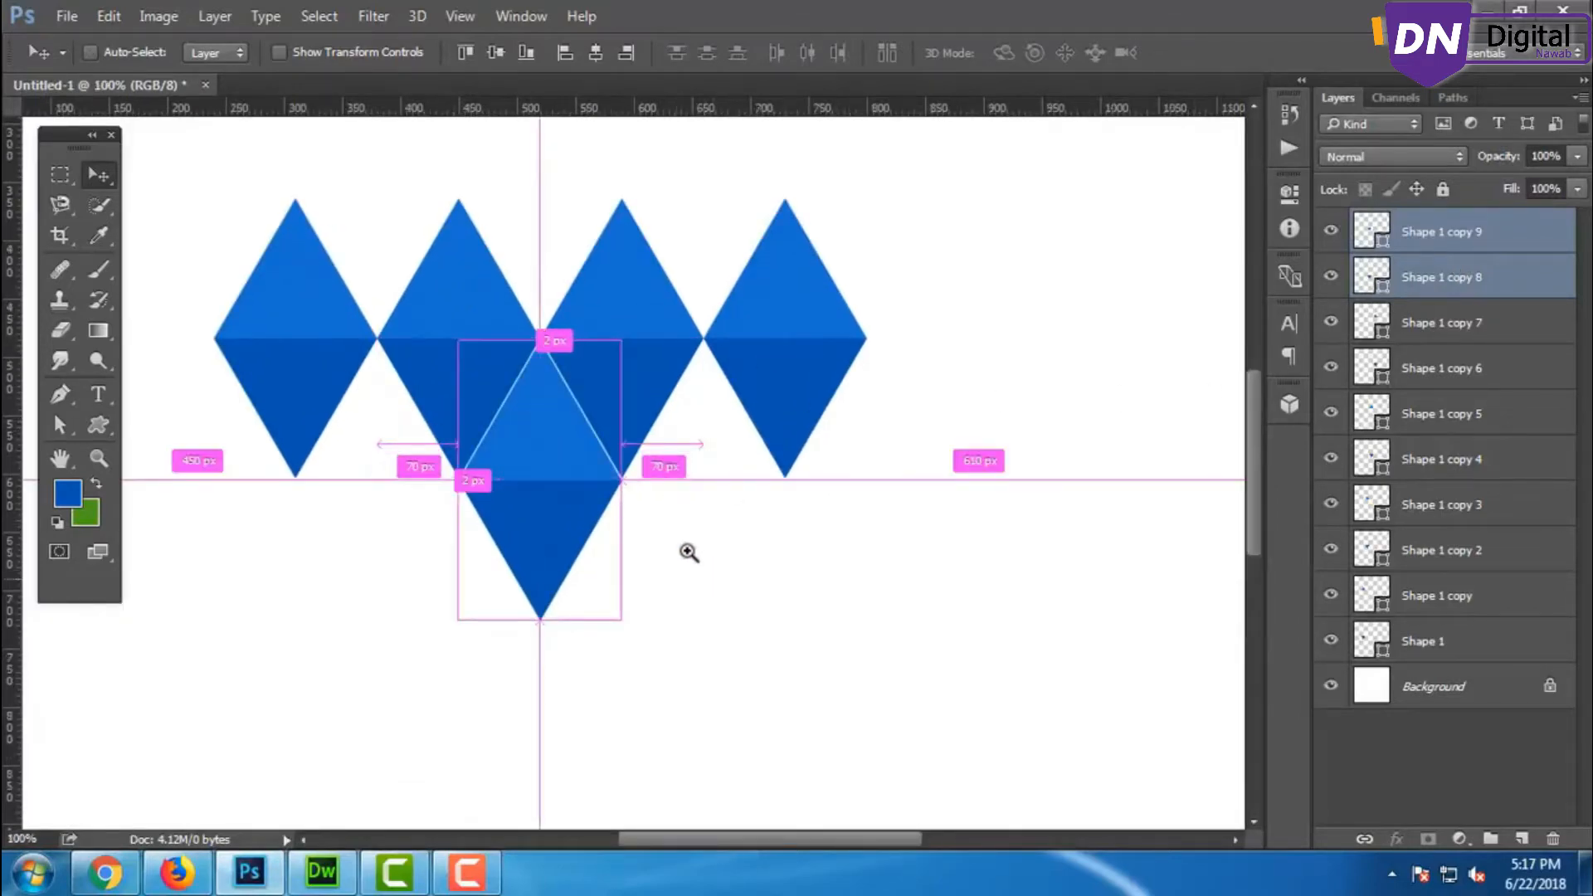
key(ctrl+0)
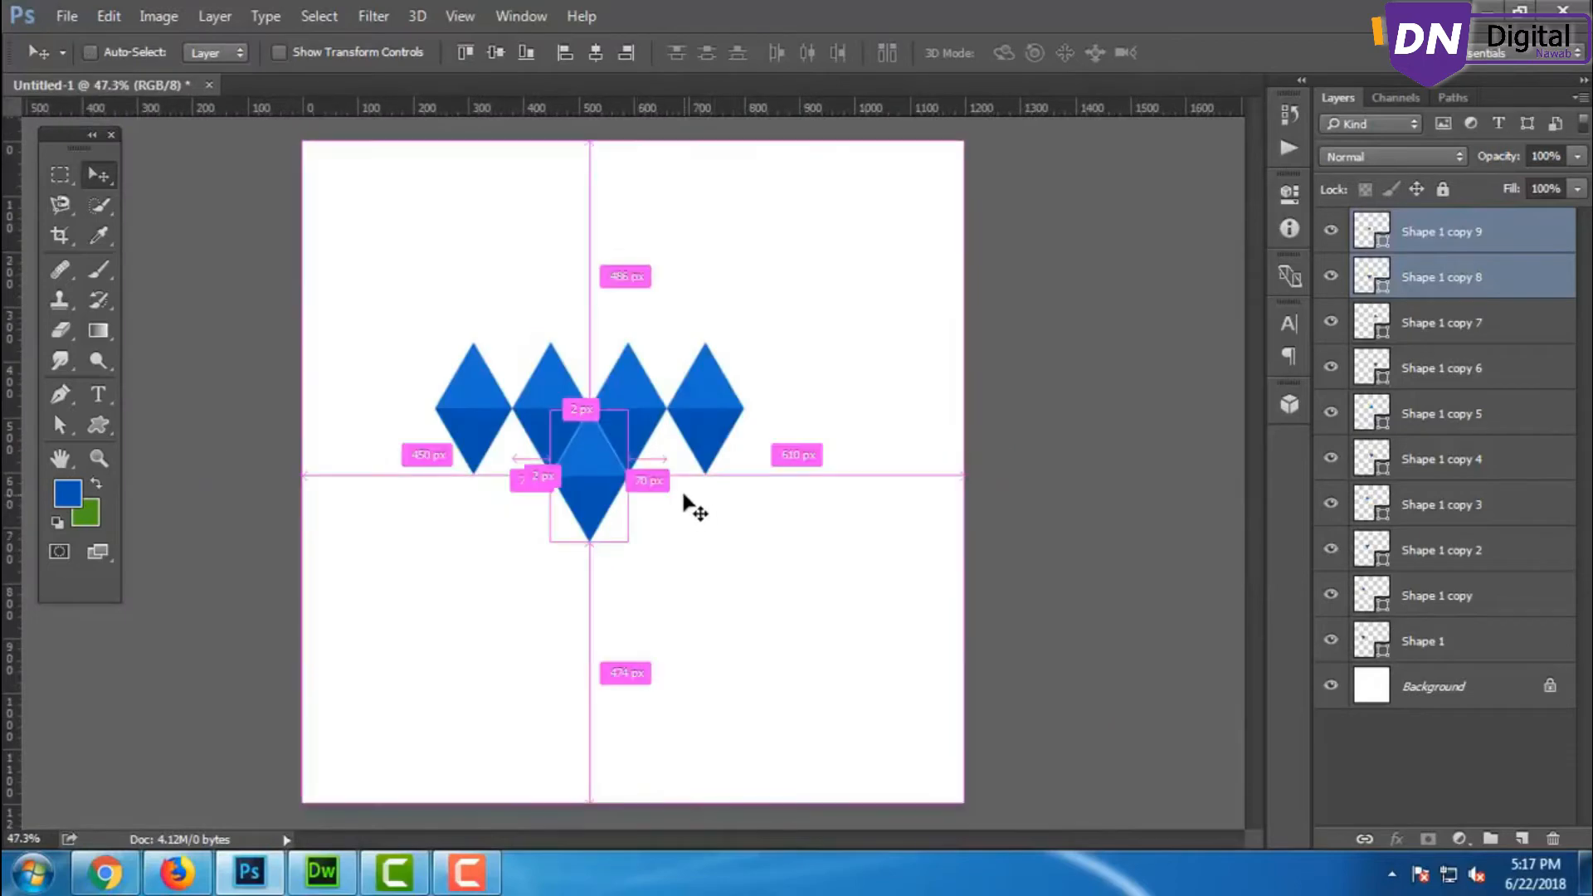
Save the document to the Desktop as MLogo.psd in Photoshop format with Maximize Compatibility on.
key(ctrl+s)
key(Escape)
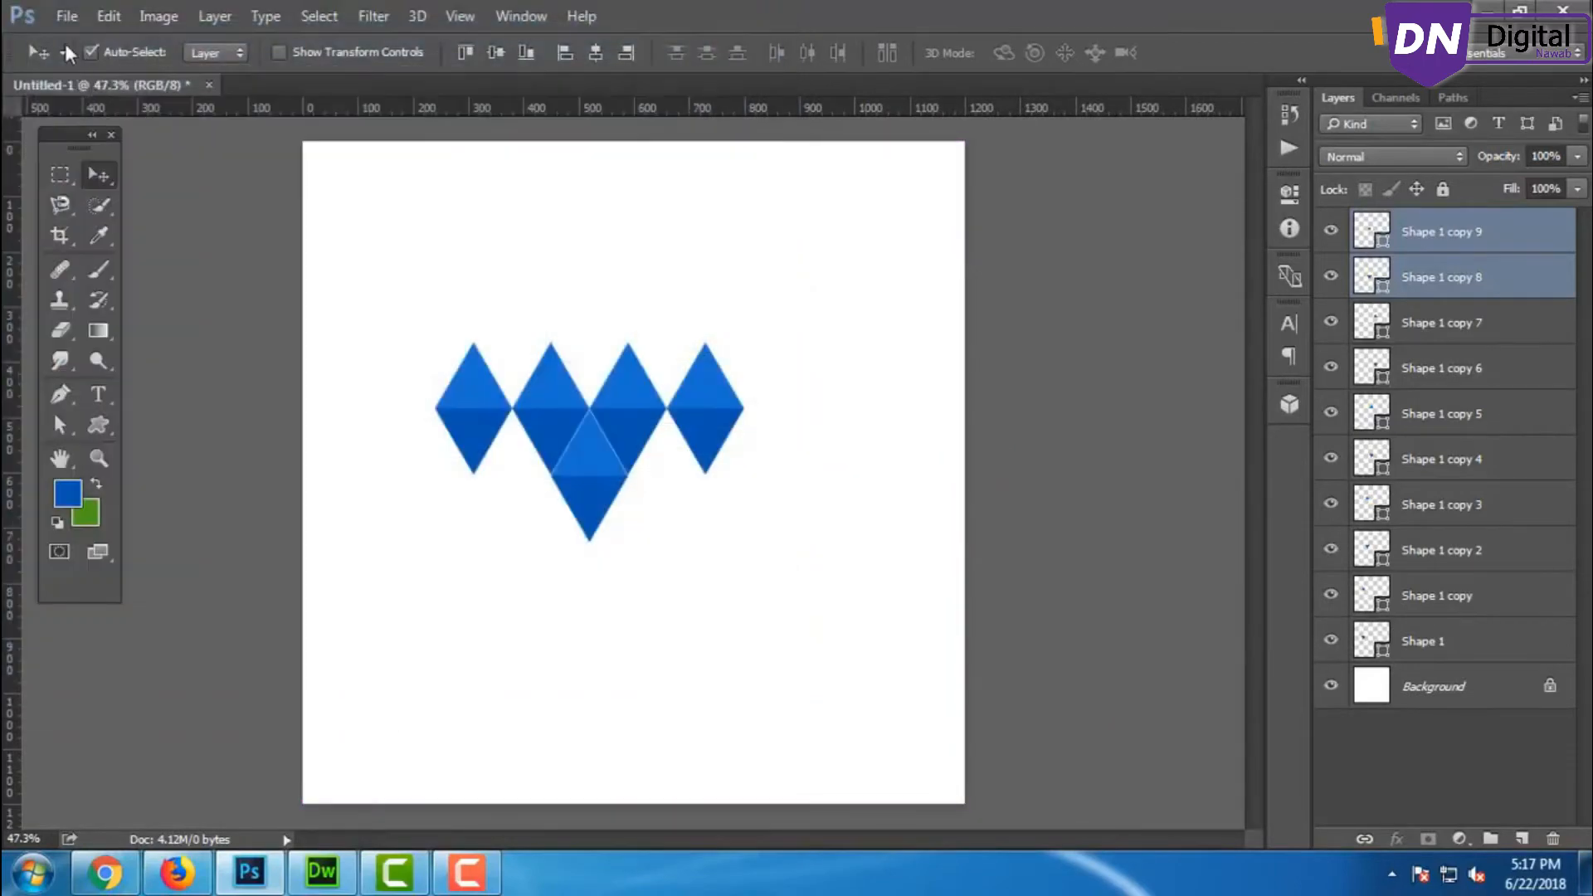
click(67, 16)
click(84, 252)
click(91, 160)
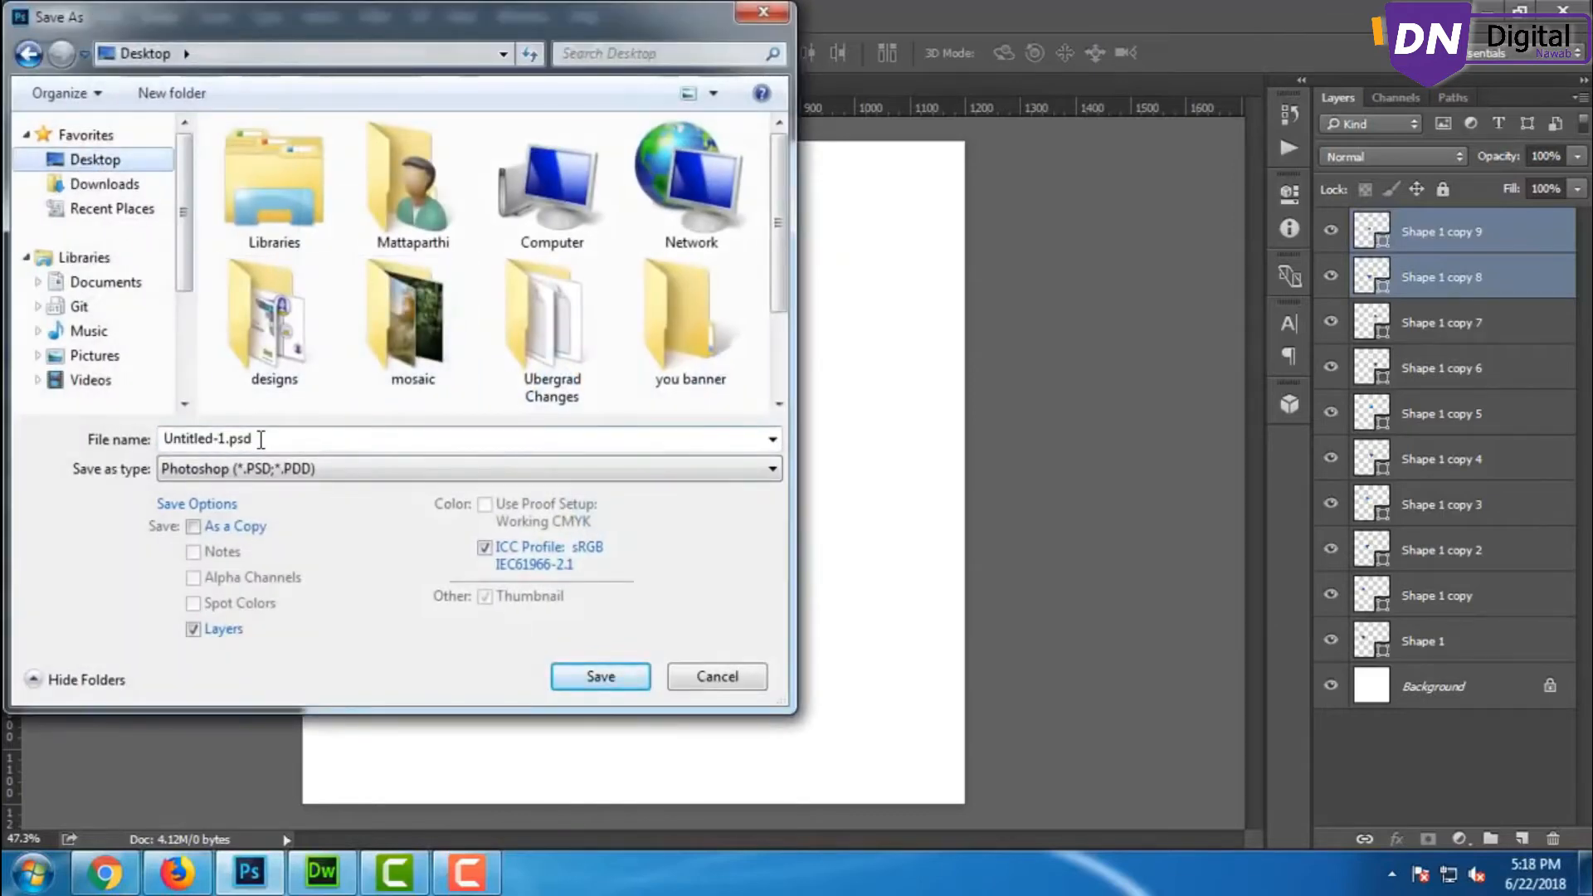
click(234, 439)
click(227, 439)
key(shift+Home)
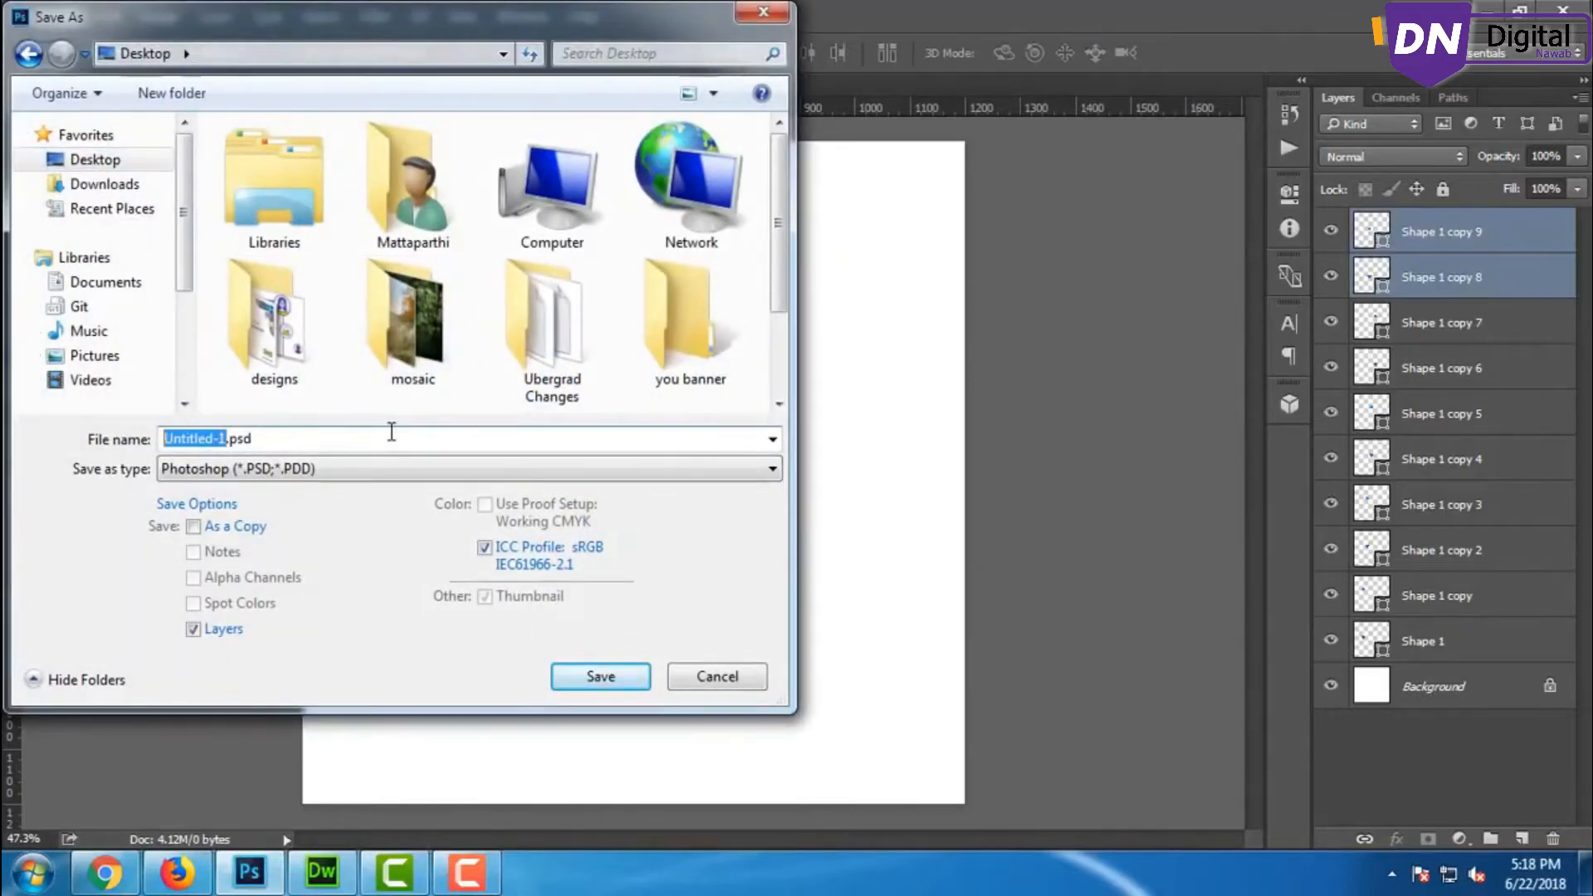
text(MLogo)
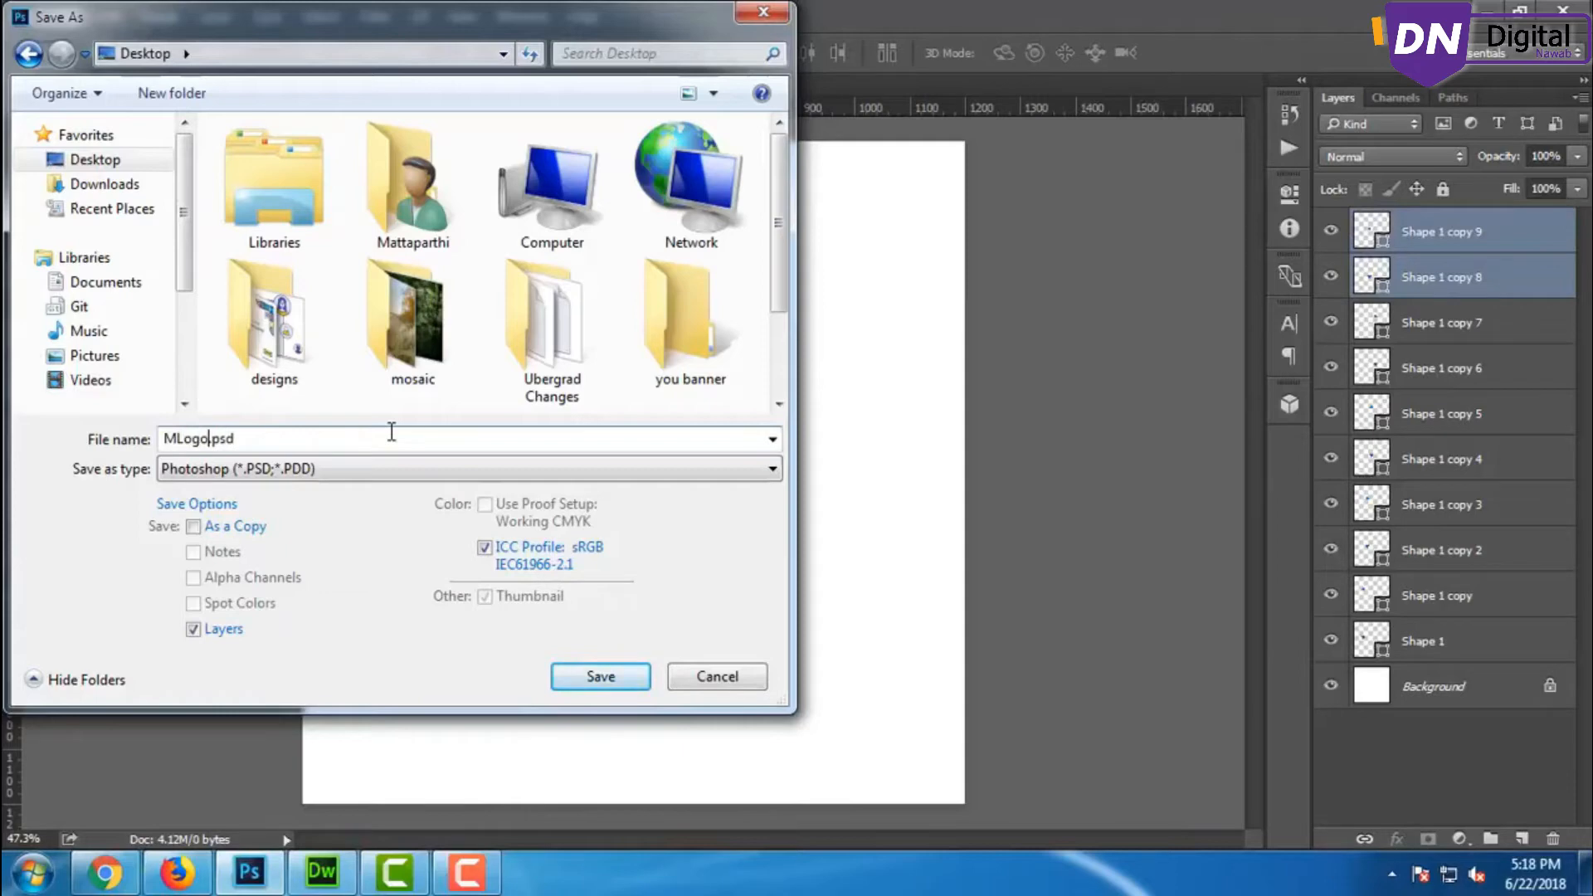
key(Return)
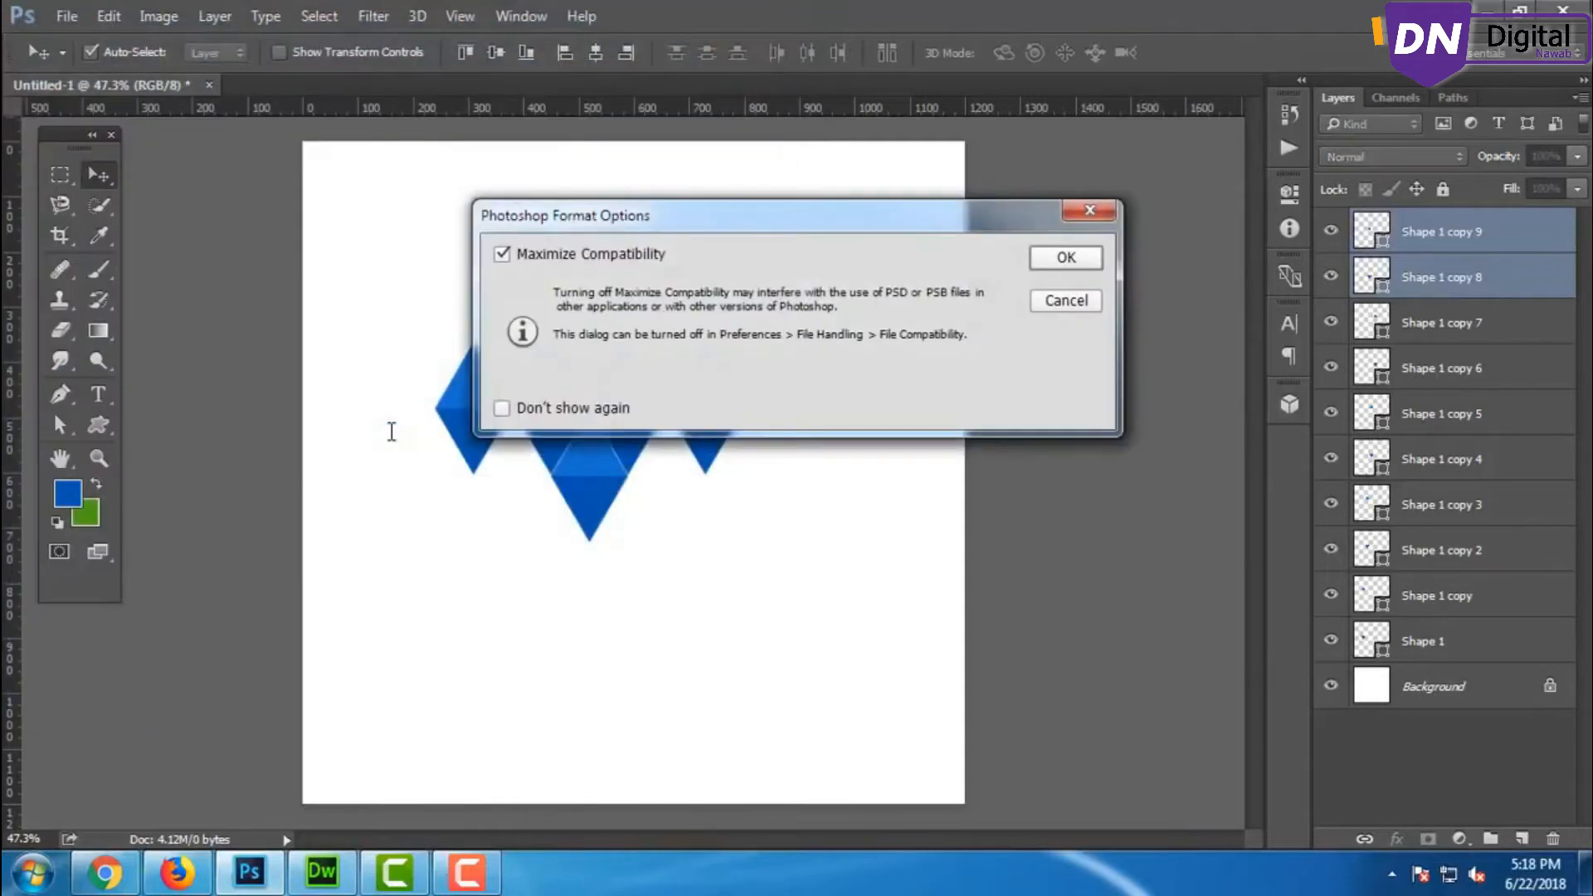
key(Return)
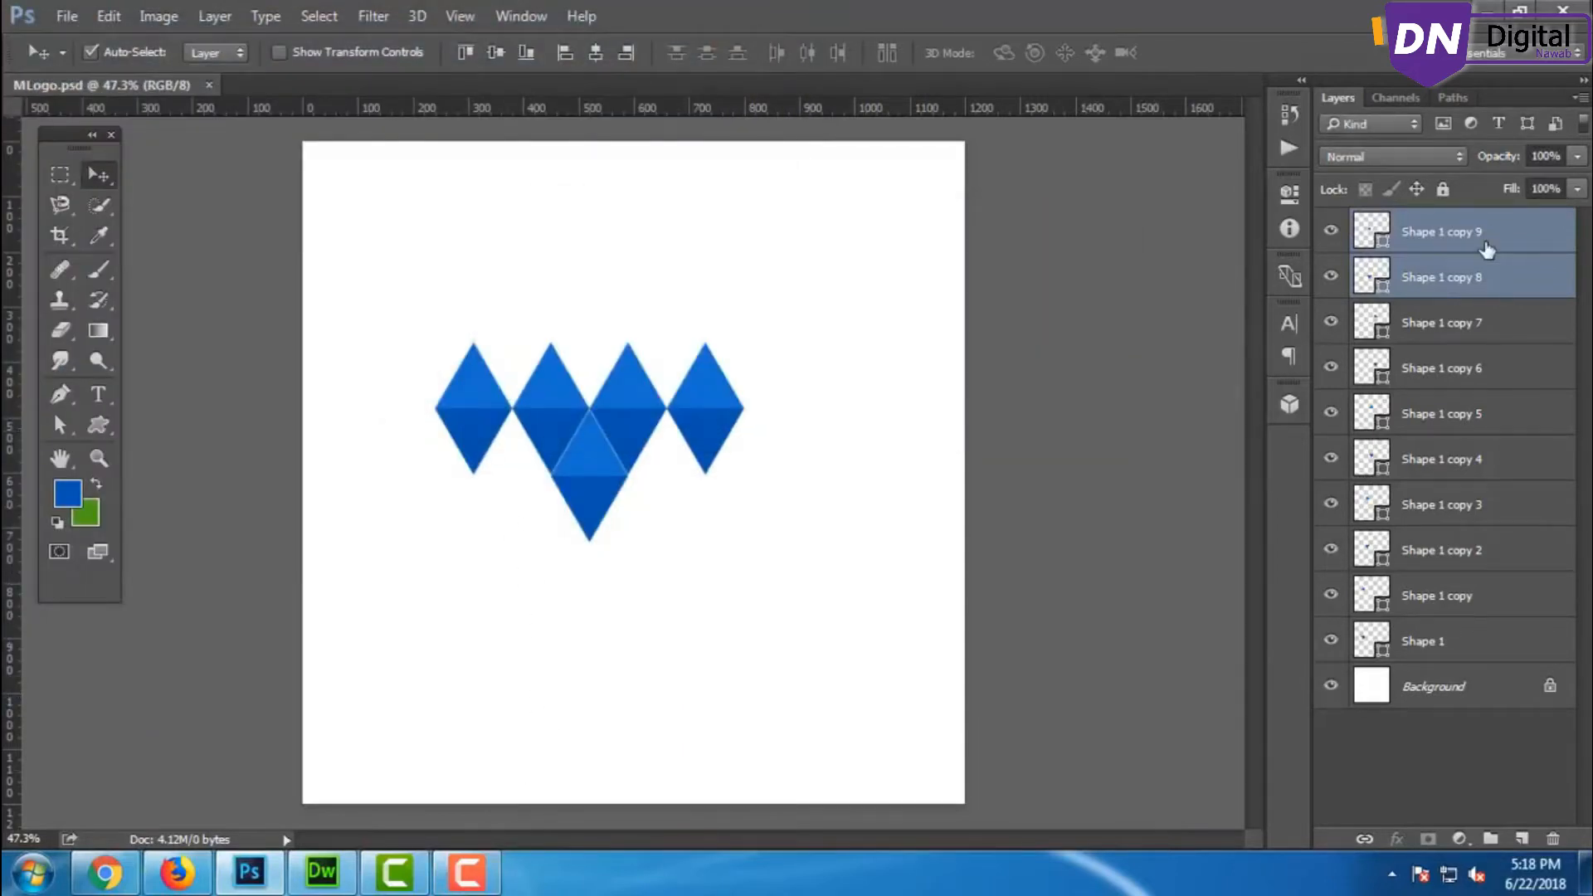
Duplicate the lower diamond's two layers and nudge the copies left until they sit against the first diamond's lower-left edge.
right_click(1486, 250)
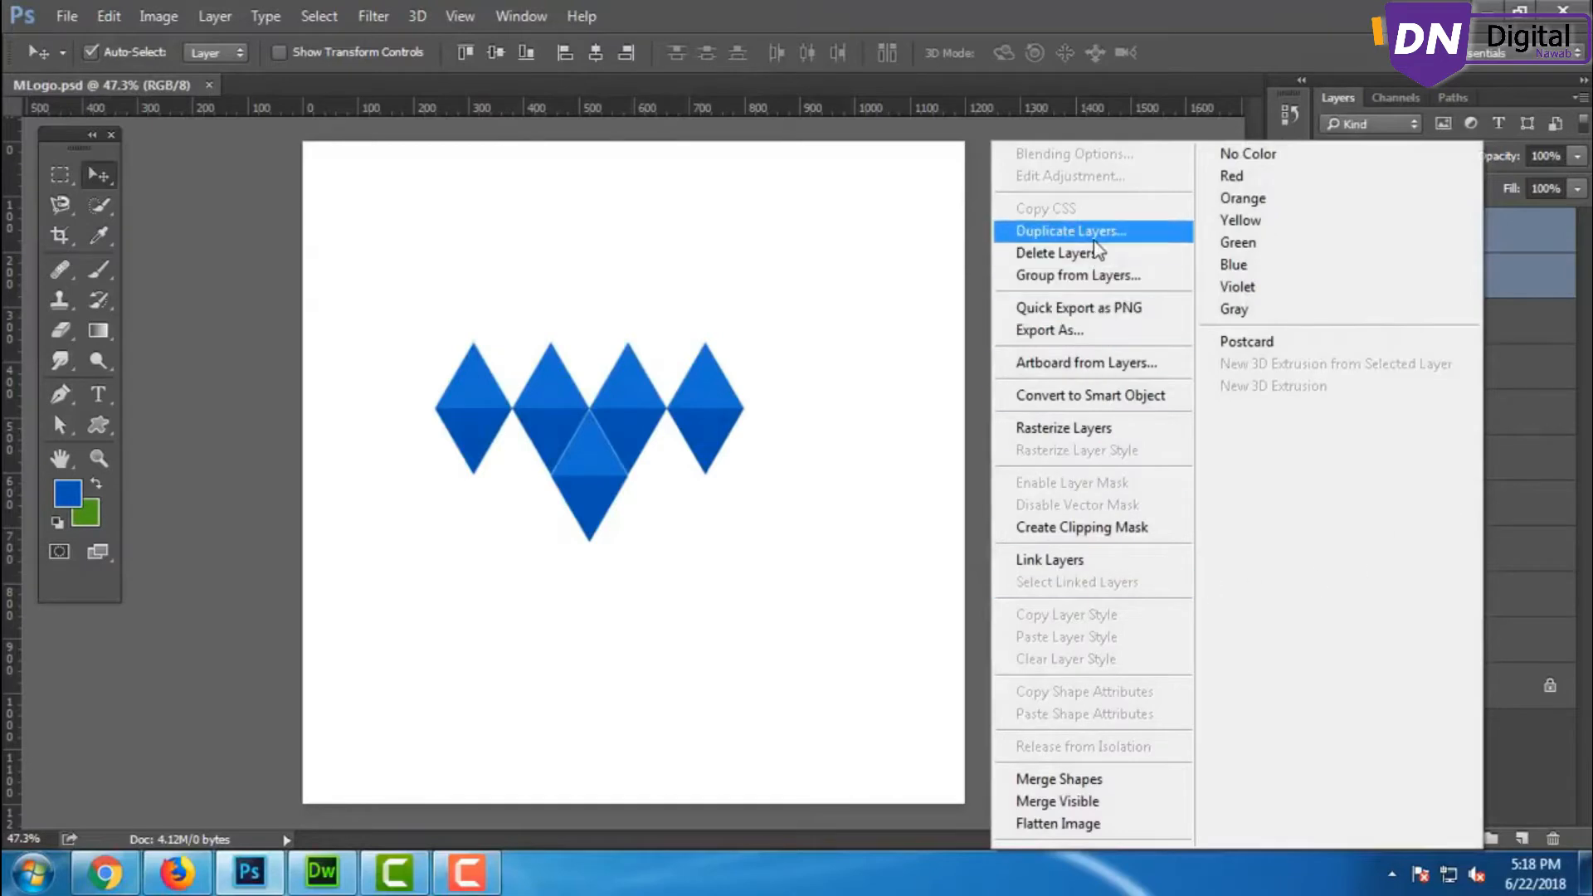
click(1070, 232)
click(1000, 264)
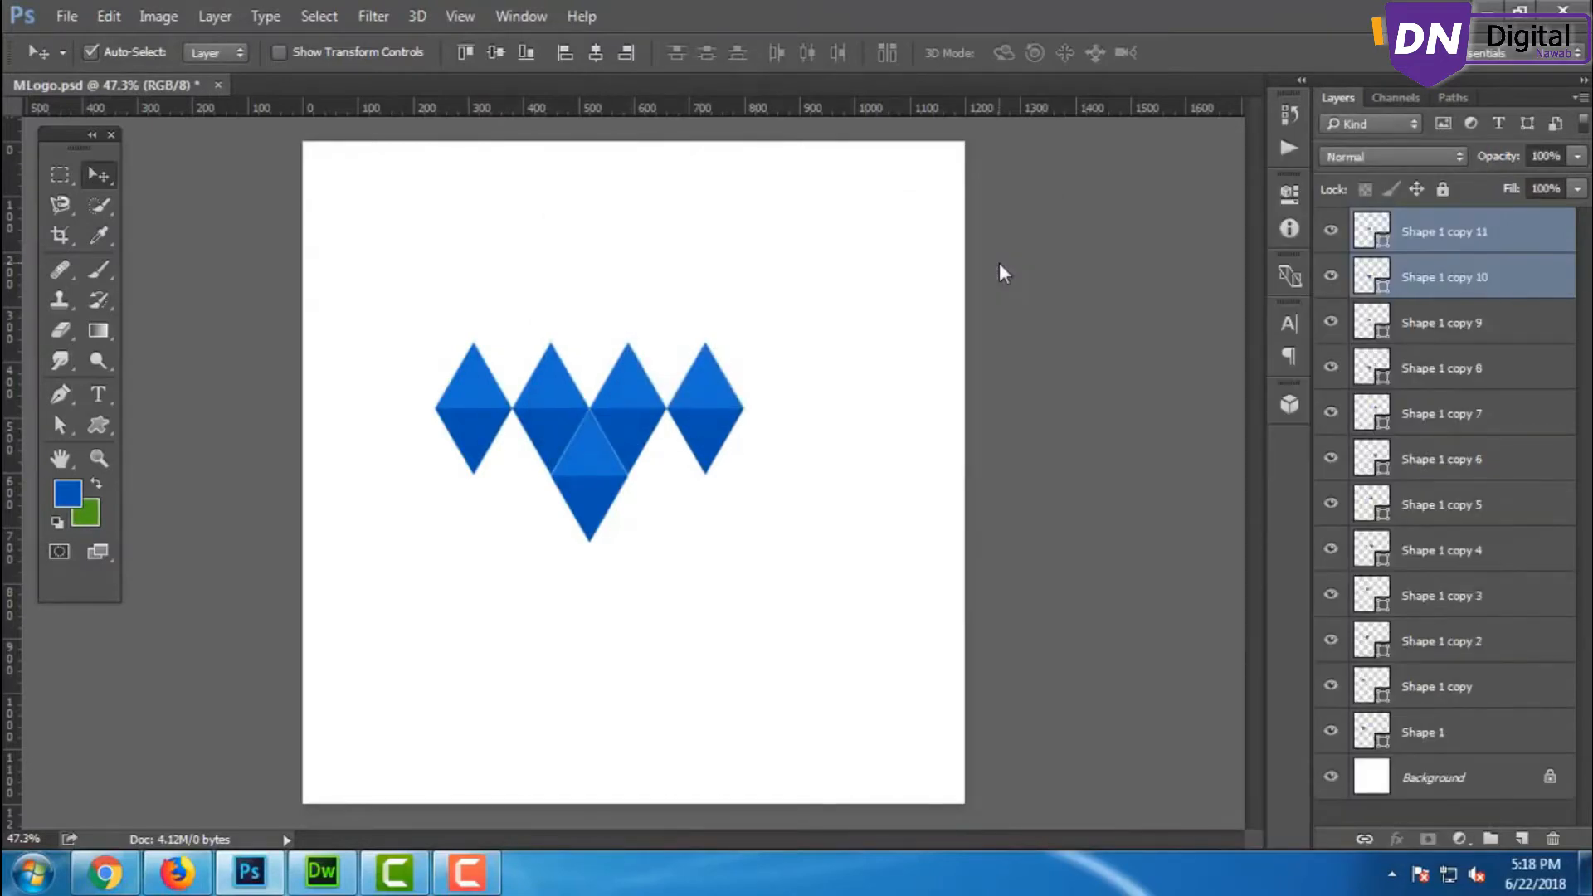
key(shift+Left)
key(shift+Left)
key(shift+Left)
key(shift+Left)
key(shift+Left)
key(shift+Left)
key(shift+Left)
key(shift+Left)
key(shift+Left)
key(shift+Left)
key(shift+Left)
key(shift+Left)
key(shift+Left)
key(shift+Left)
key(shift+Left)
key(shift+Left)
key(shift+Left)
key(shift+Left)
key(shift+Left)
key(shift+Left)
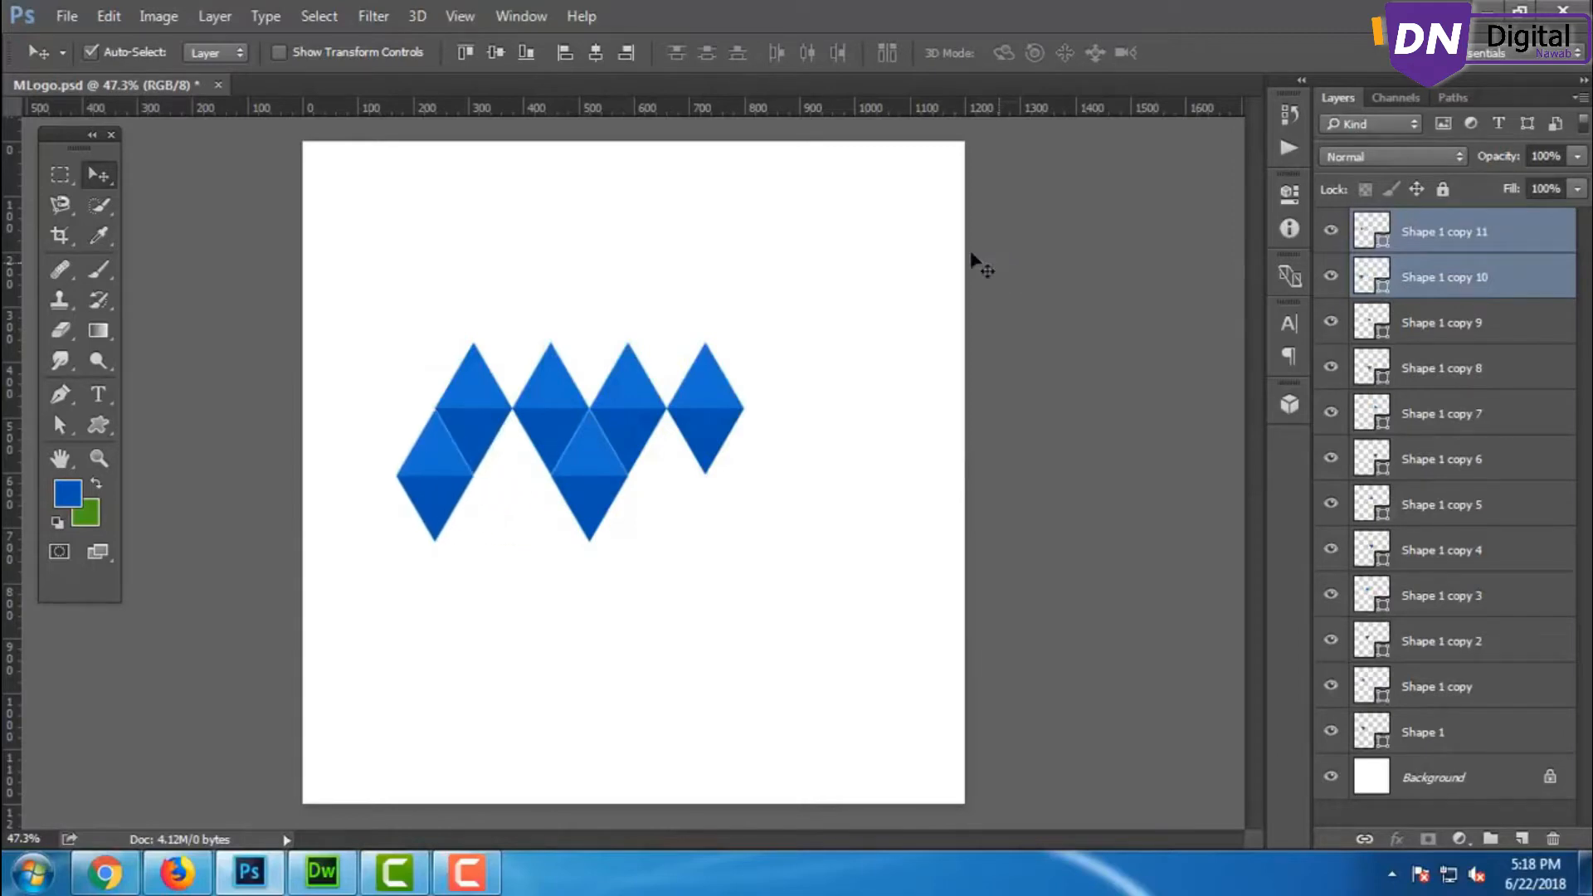
Duplicate the lower-left diamond's two layers and nudge the copies right until they sit against the fourth diamond's lower-right edge.
right_click(1469, 280)
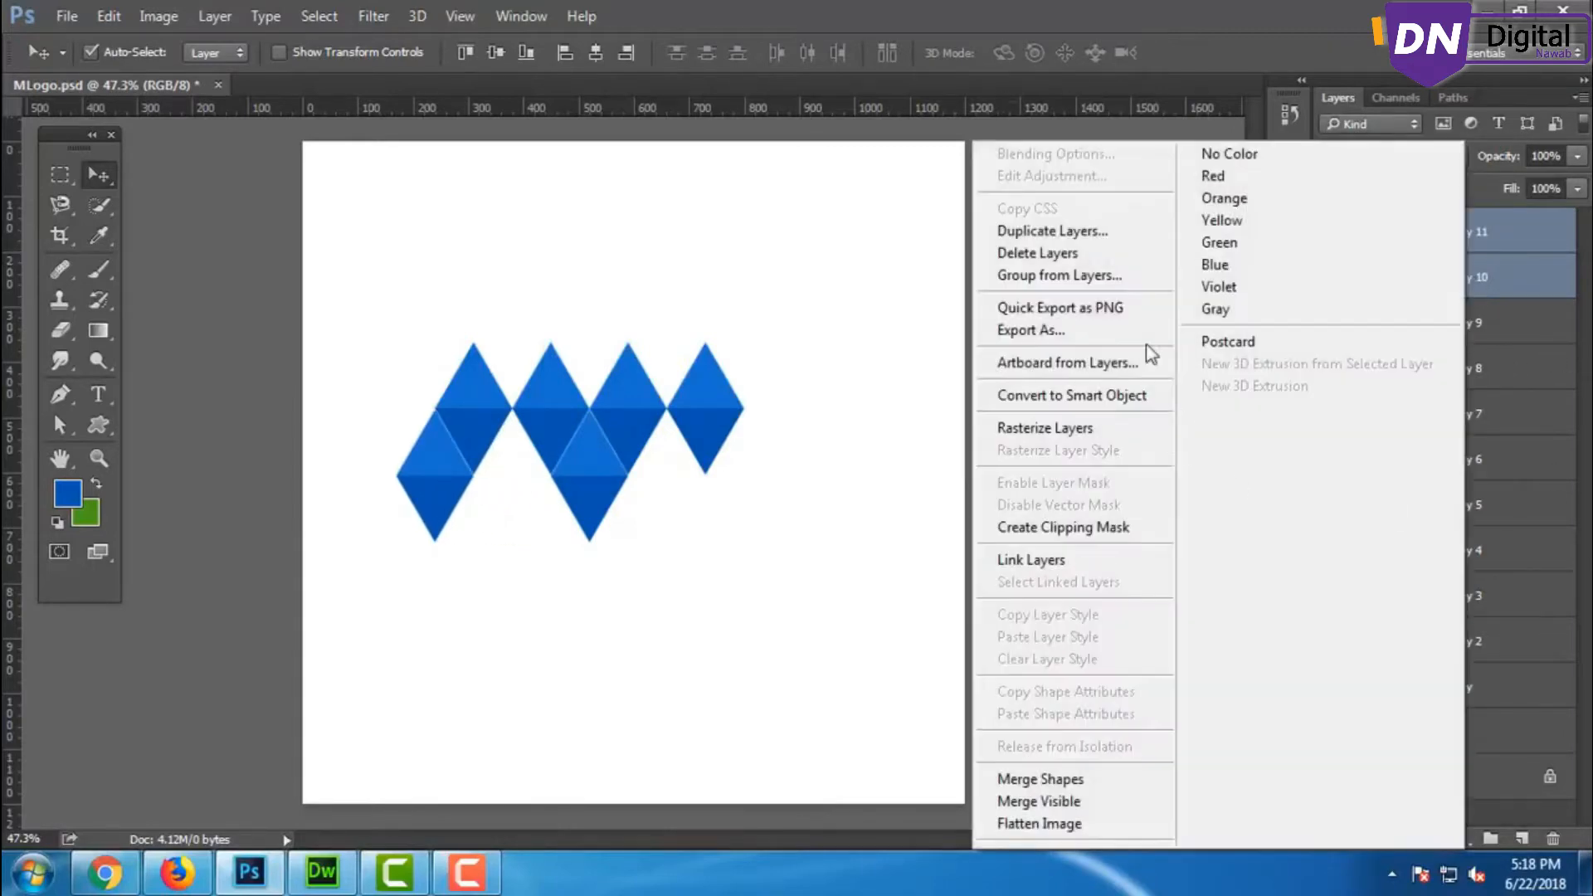
click(1109, 232)
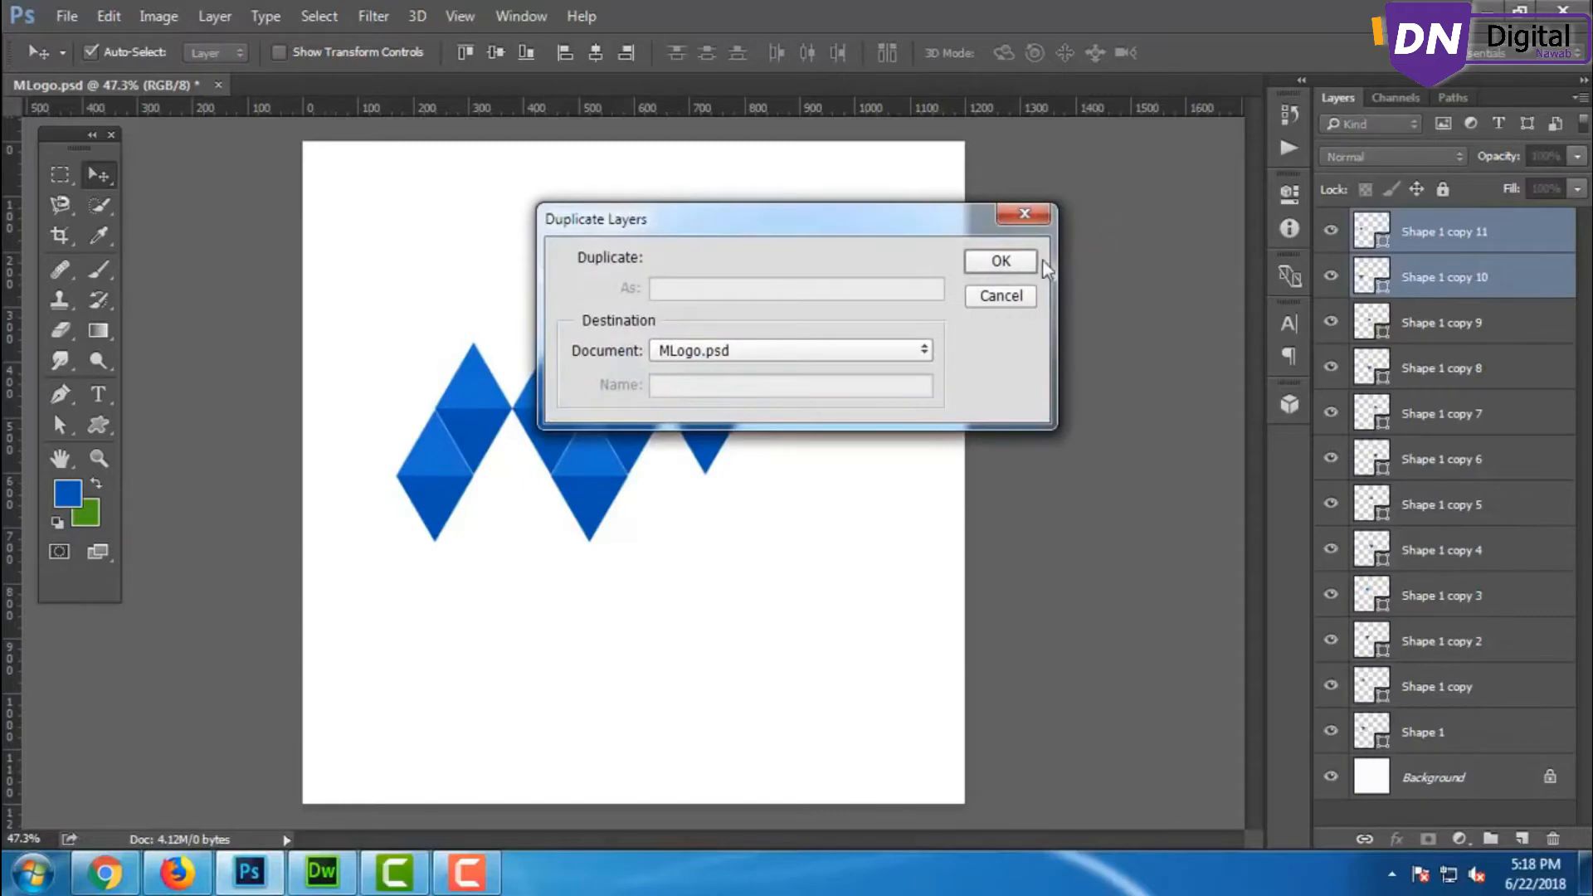
click(1017, 260)
key(shift+Right)
key(shift+Right)
key(shift+Right)
key(shift+Right)
key(shift+Right)
key(shift+Right)
key(shift+Right)
key(shift+Right)
key(shift+Right)
key(shift+Right)
key(shift+Right)
key(shift+Right)
key(shift+Right)
key(shift+Right)
key(shift+Right)
key(shift+Right)
key(shift+Right)
key(shift+Right)
key(shift+Right)
key(shift+Right)
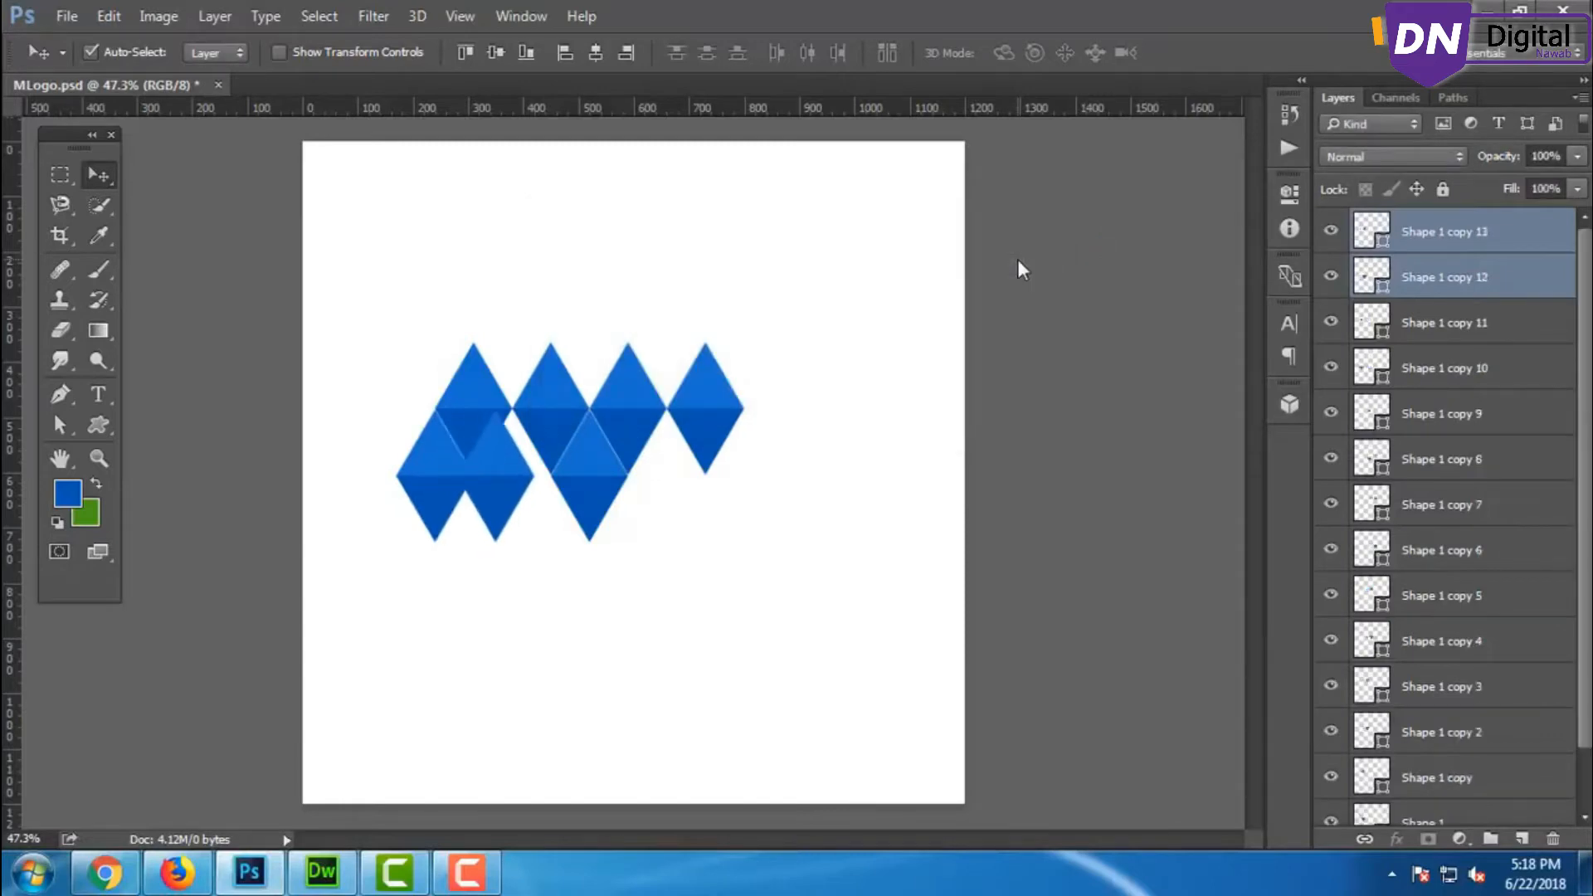
key(shift+Right)
key(shift+Right)
key(shift+Right)
key(shift+Right)
key(shift+Right)
key(shift+Right)
key(shift+Right)
key(shift+Right)
key(shift+Right)
key(shift+Right)
key(shift+Right)
key(shift+Right)
key(shift+Right)
key(shift+Right)
key(shift+Right)
key(shift+Right)
key(shift+Right)
key(shift+Right)
key(shift+Right)
key(shift+Right)
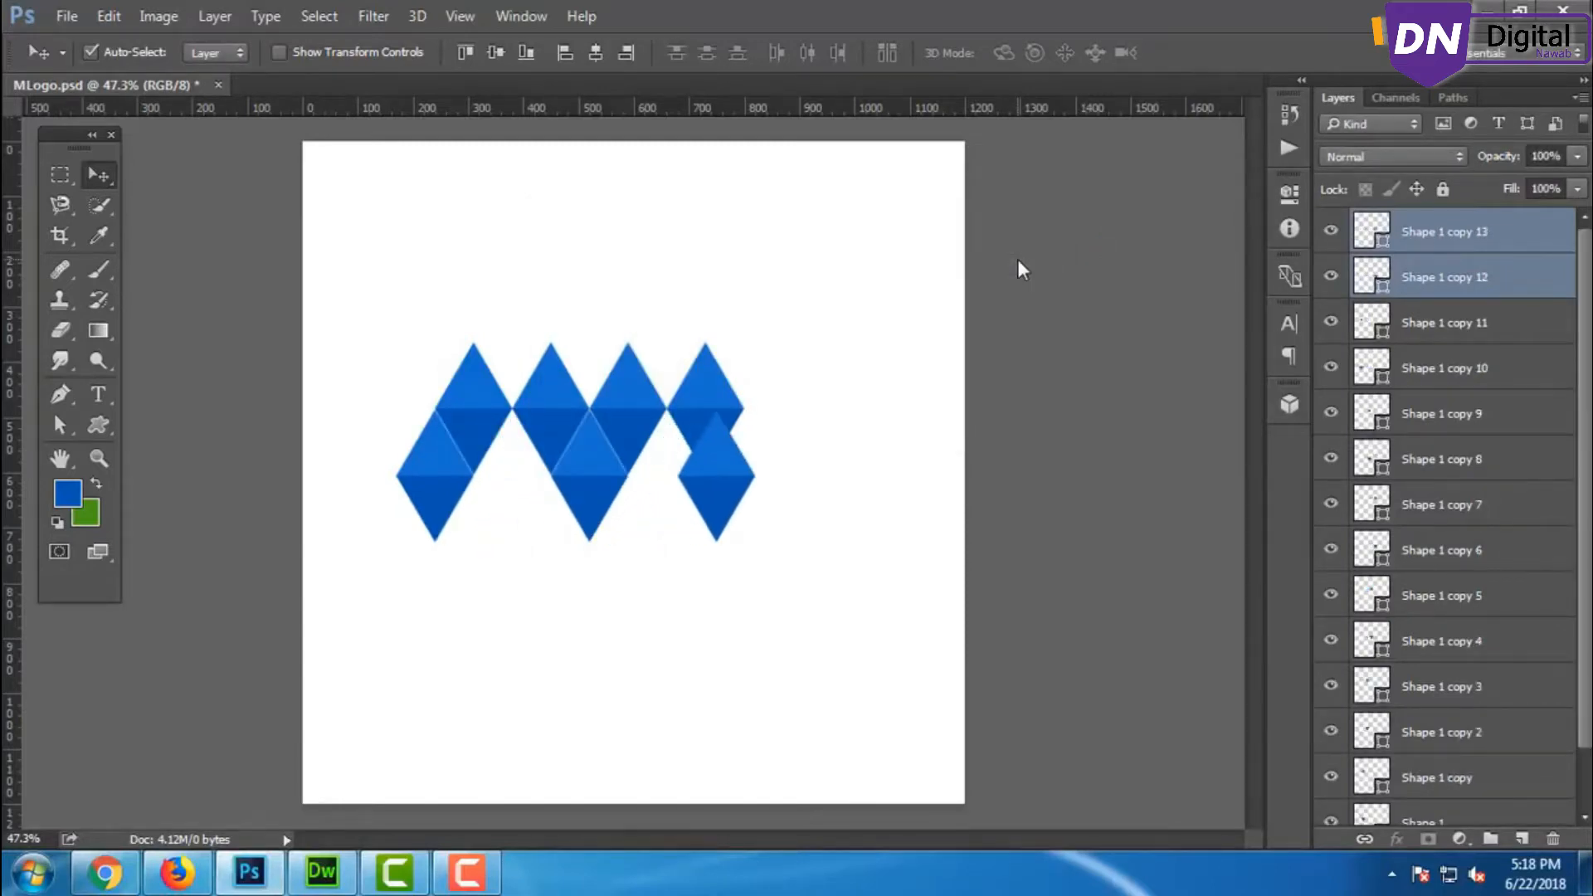
key(shift+Left)
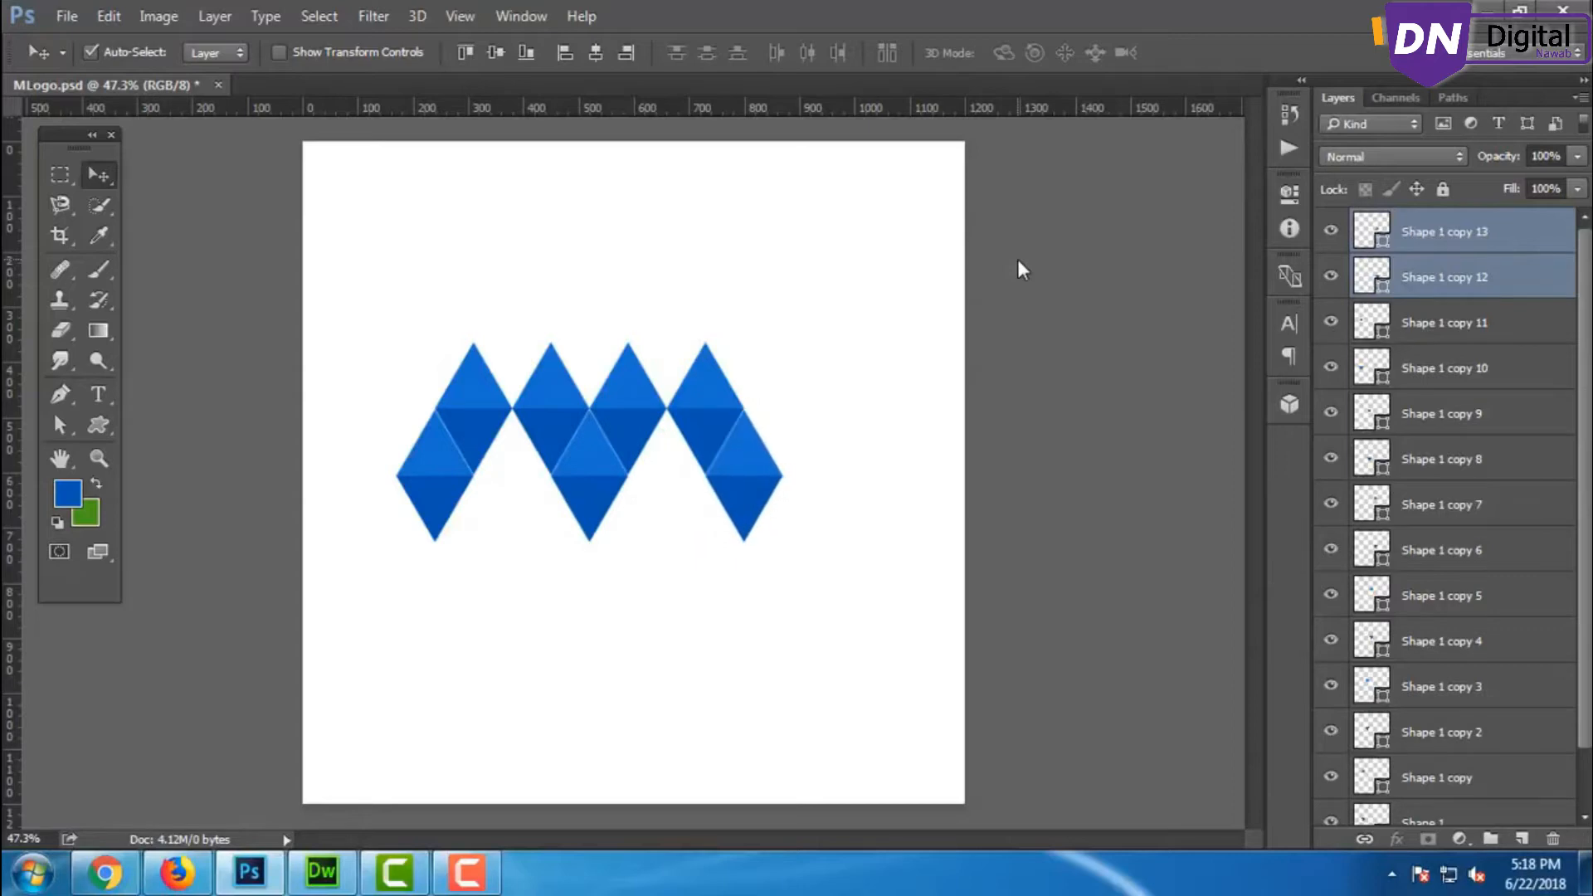
click(466, 871)
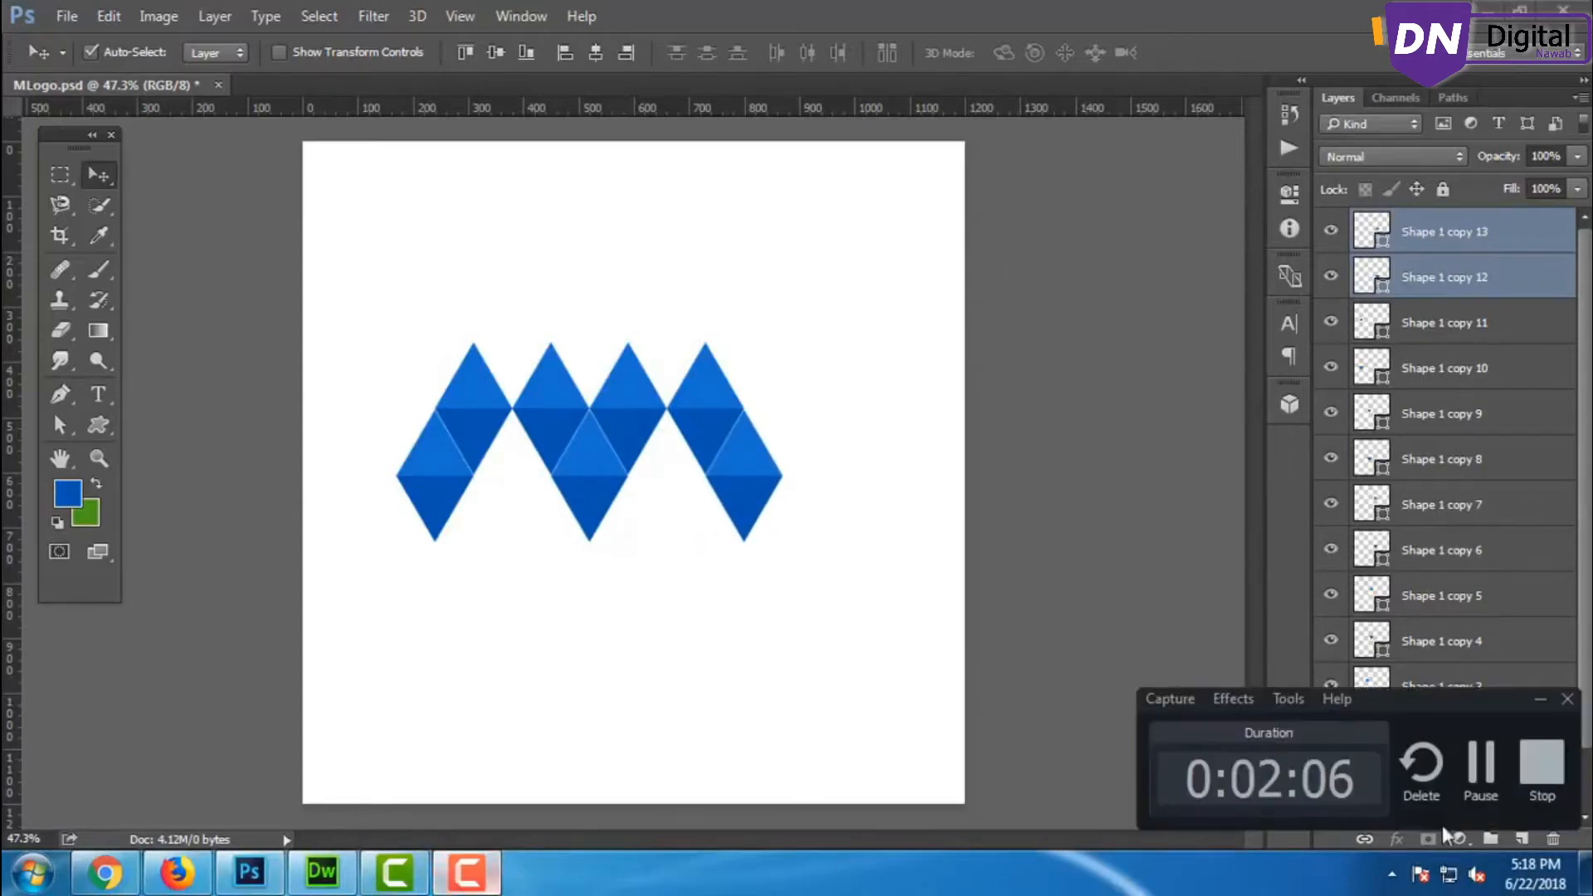
click(1508, 793)
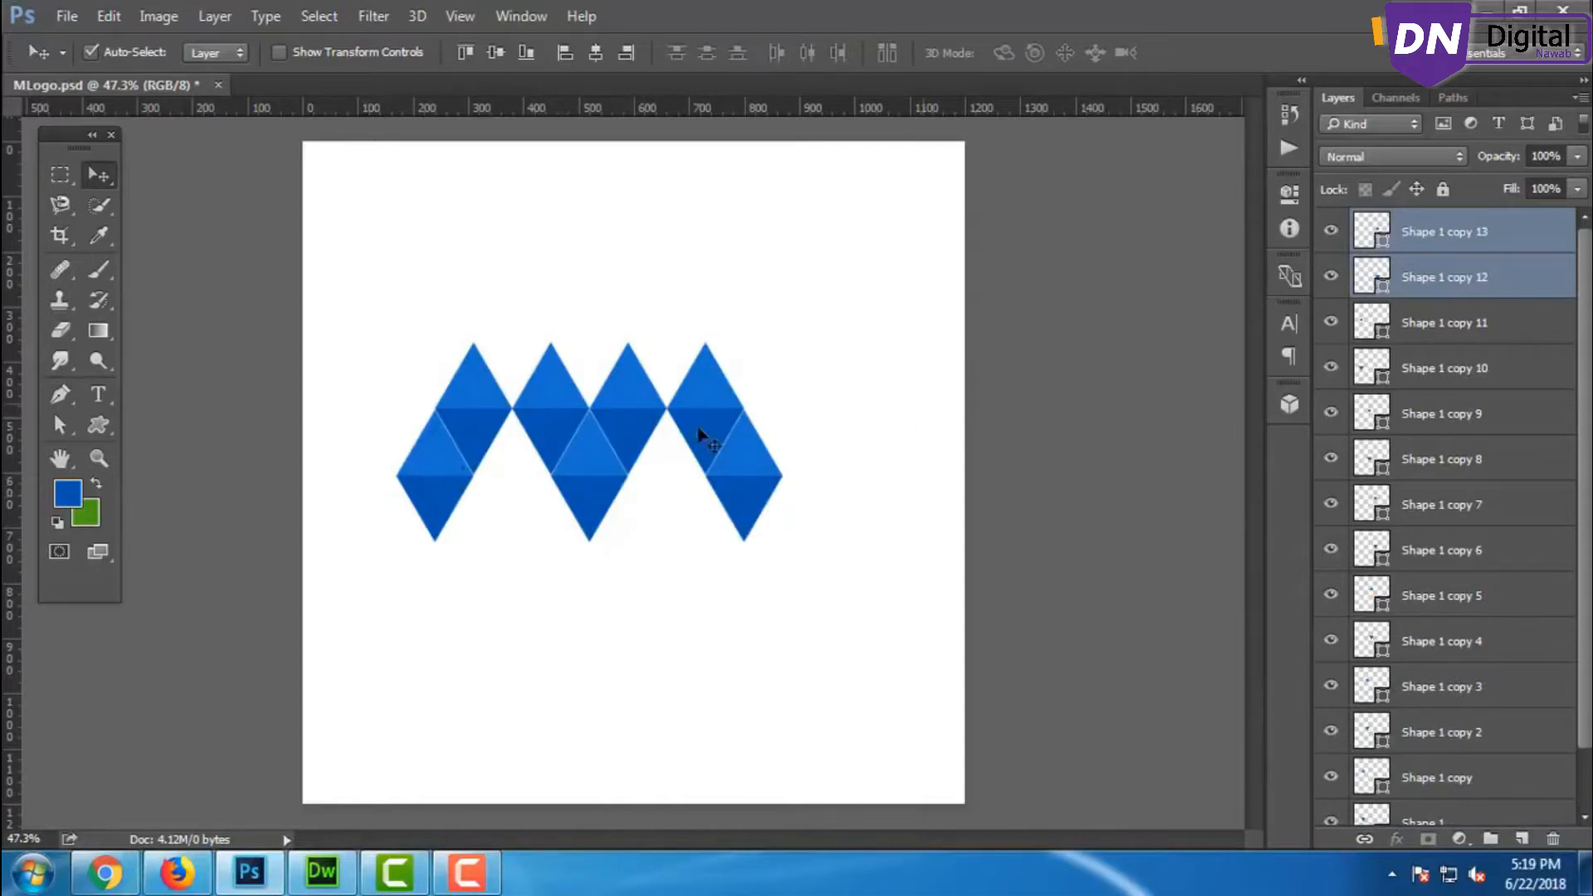
Place a copy of the lower-left diamond's light triangle against the inner edge of its dark triangle and bring its layer to the top.
click(451, 457)
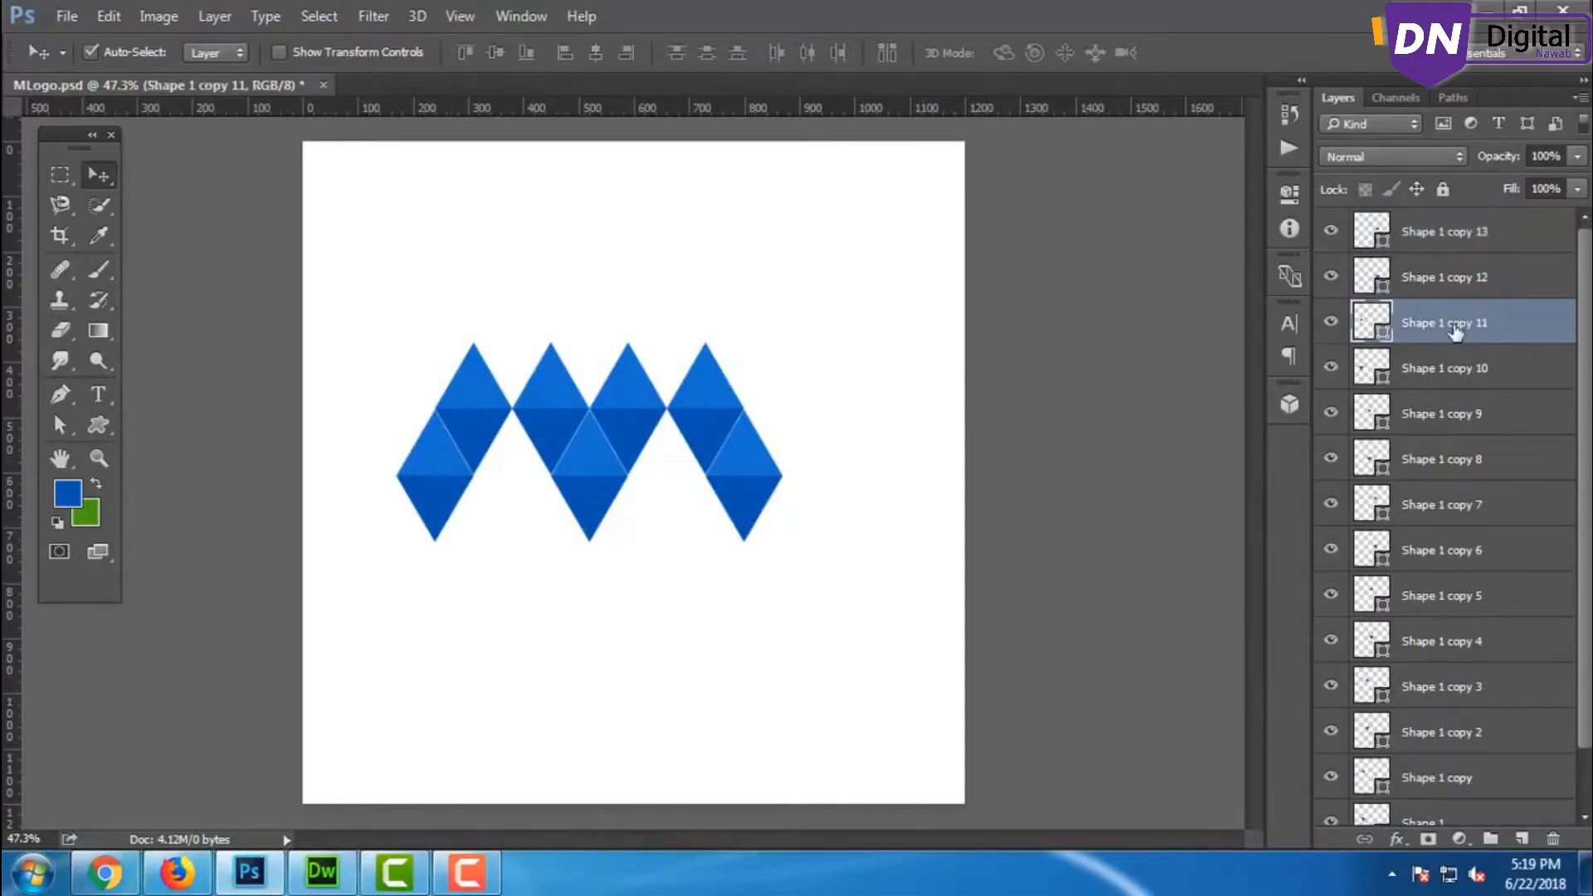
right_click(1456, 332)
click(1045, 231)
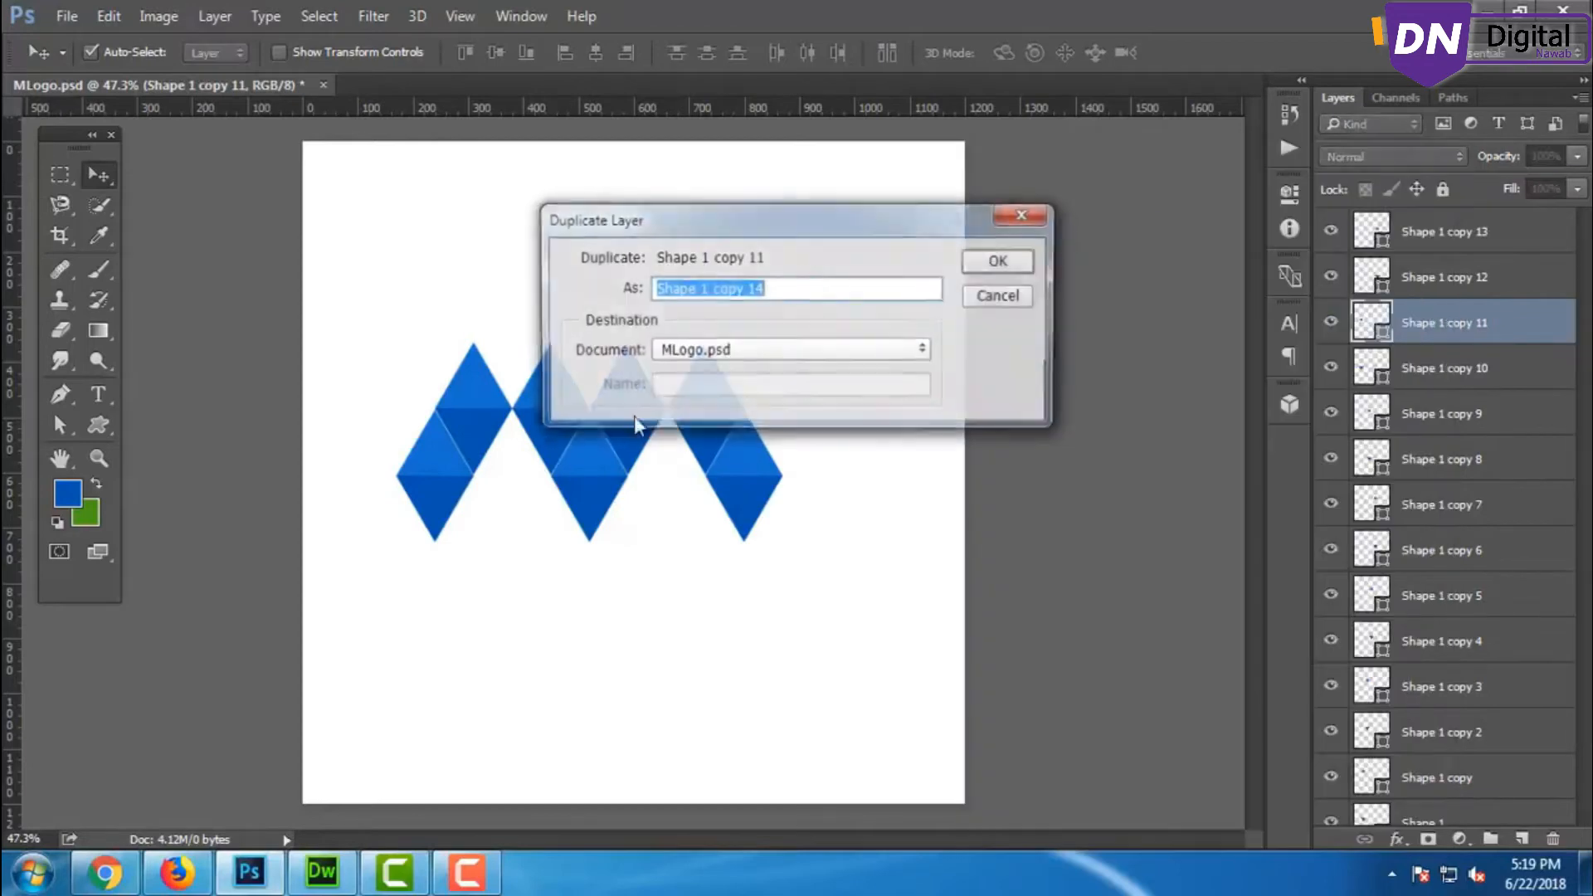
click(998, 262)
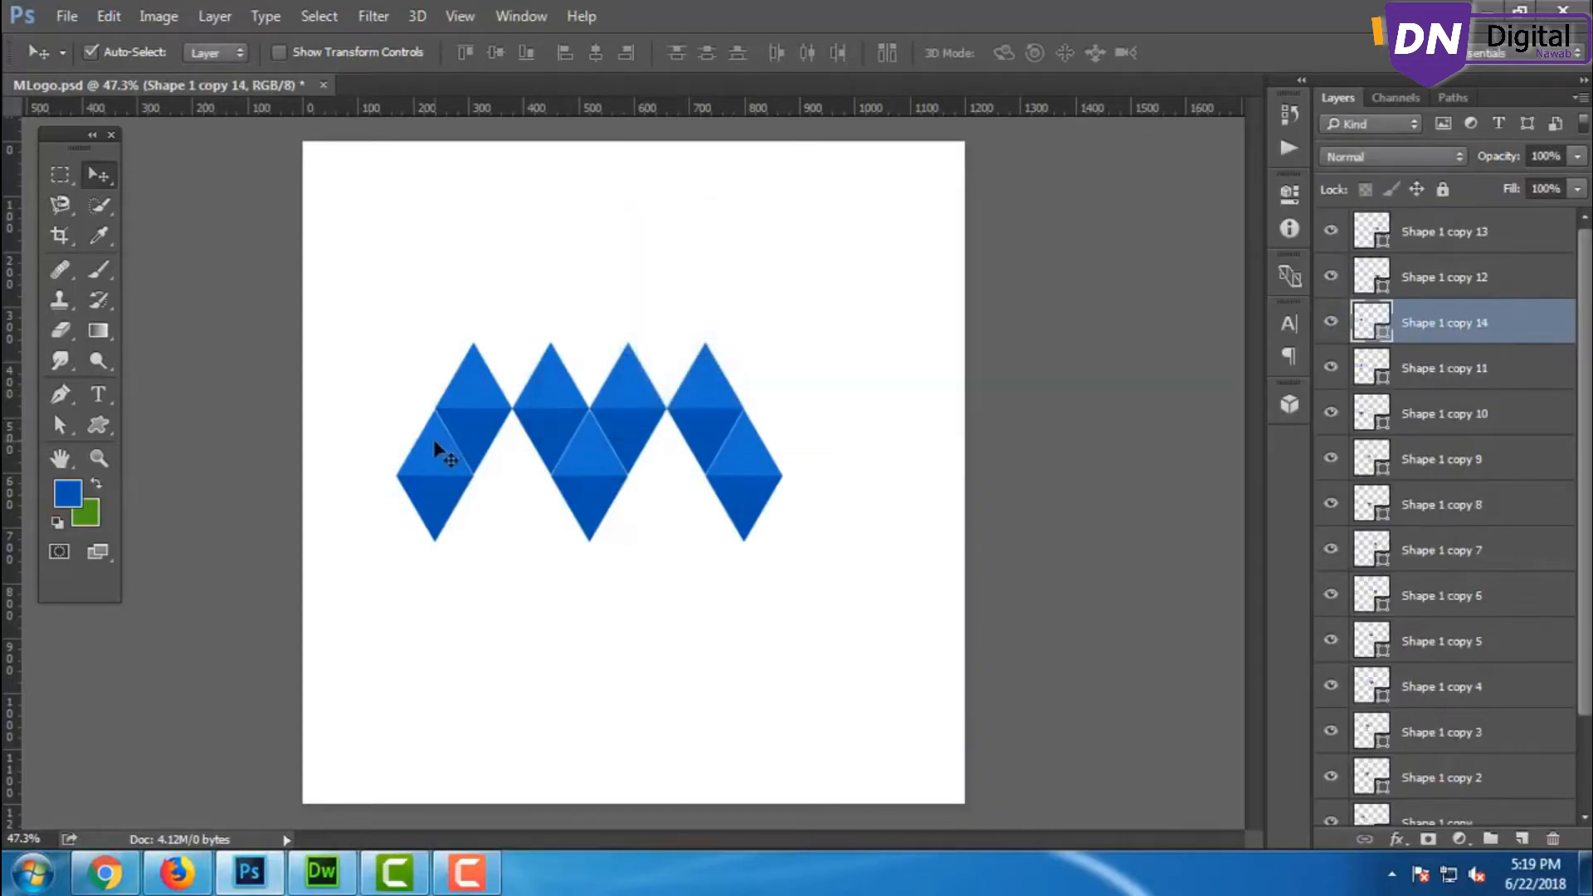
drag(436, 448, 504, 521)
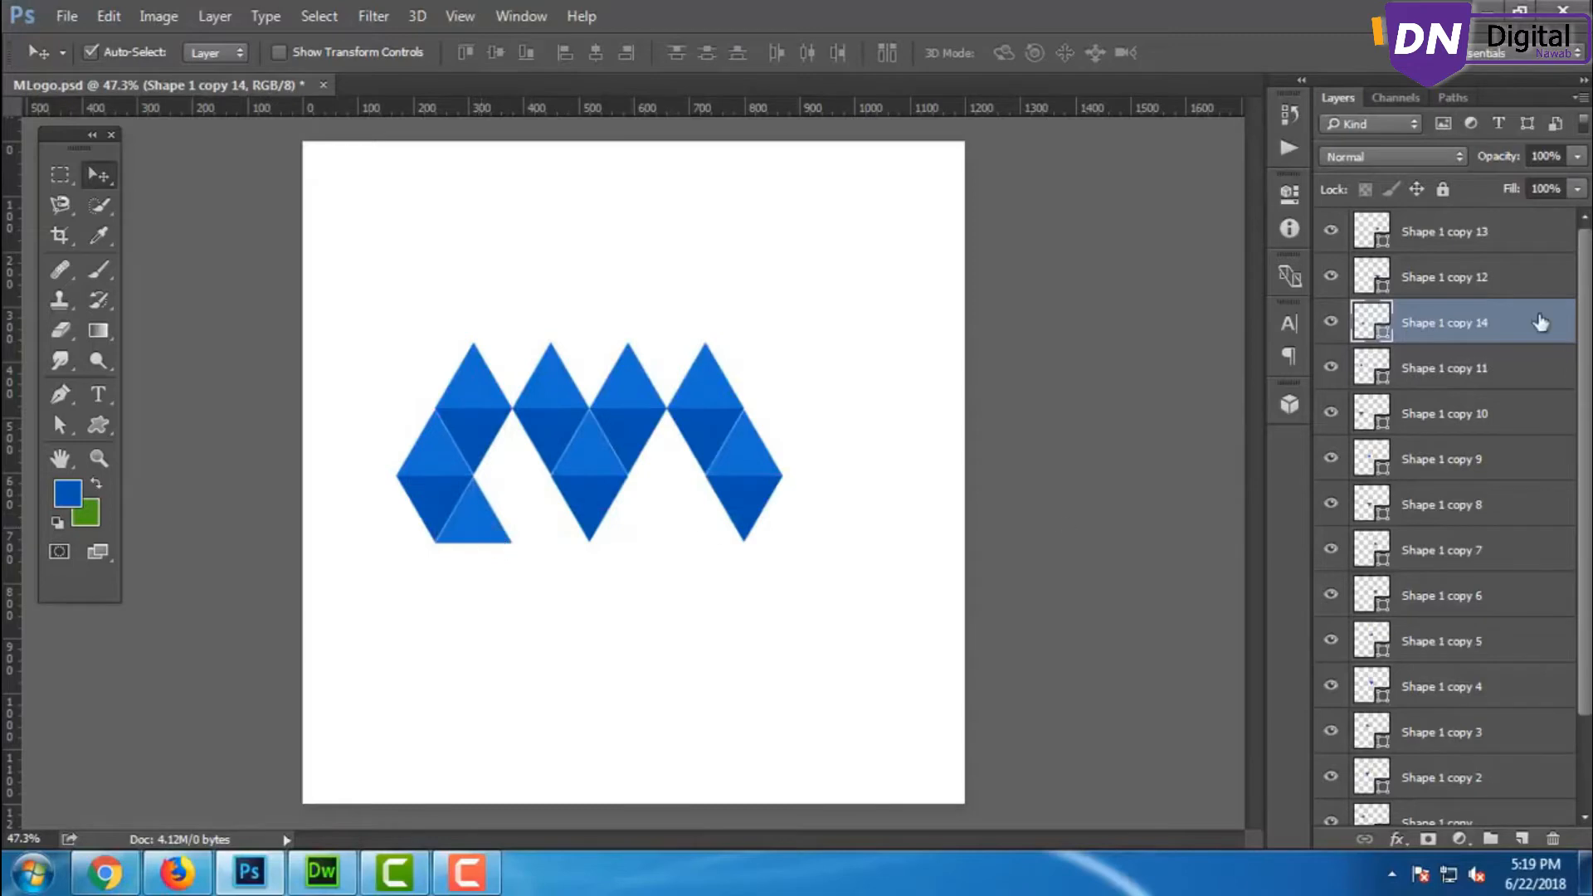
drag(1493, 339, 1500, 241)
Duplicate that light triangle and place the copy against the inner edge of the lower-right diamond's dark triangle.
right_click(1500, 241)
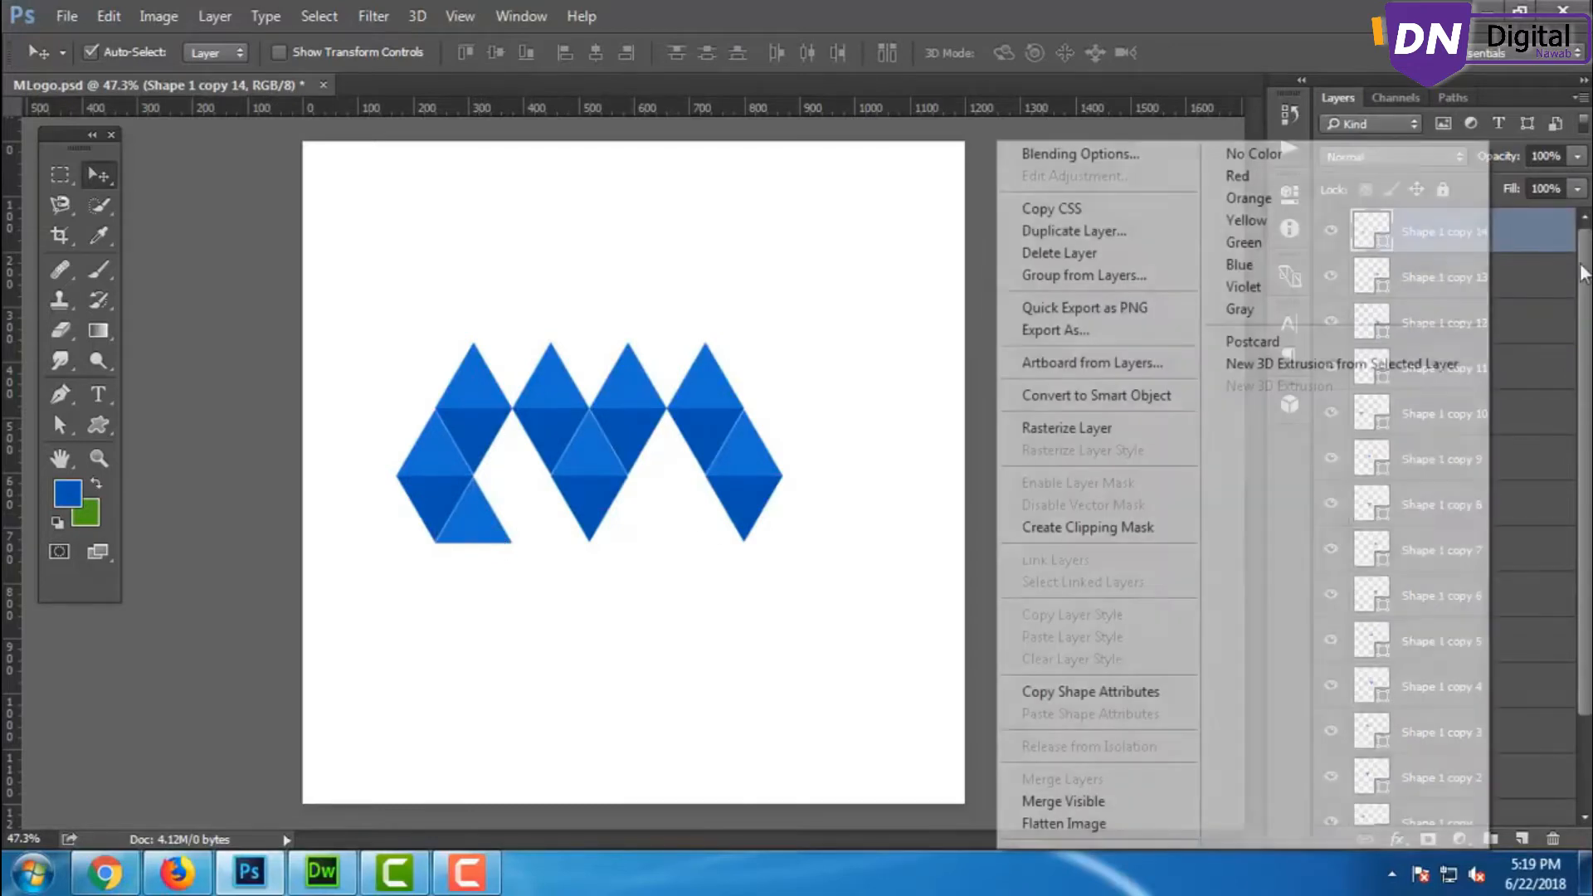
click(1123, 236)
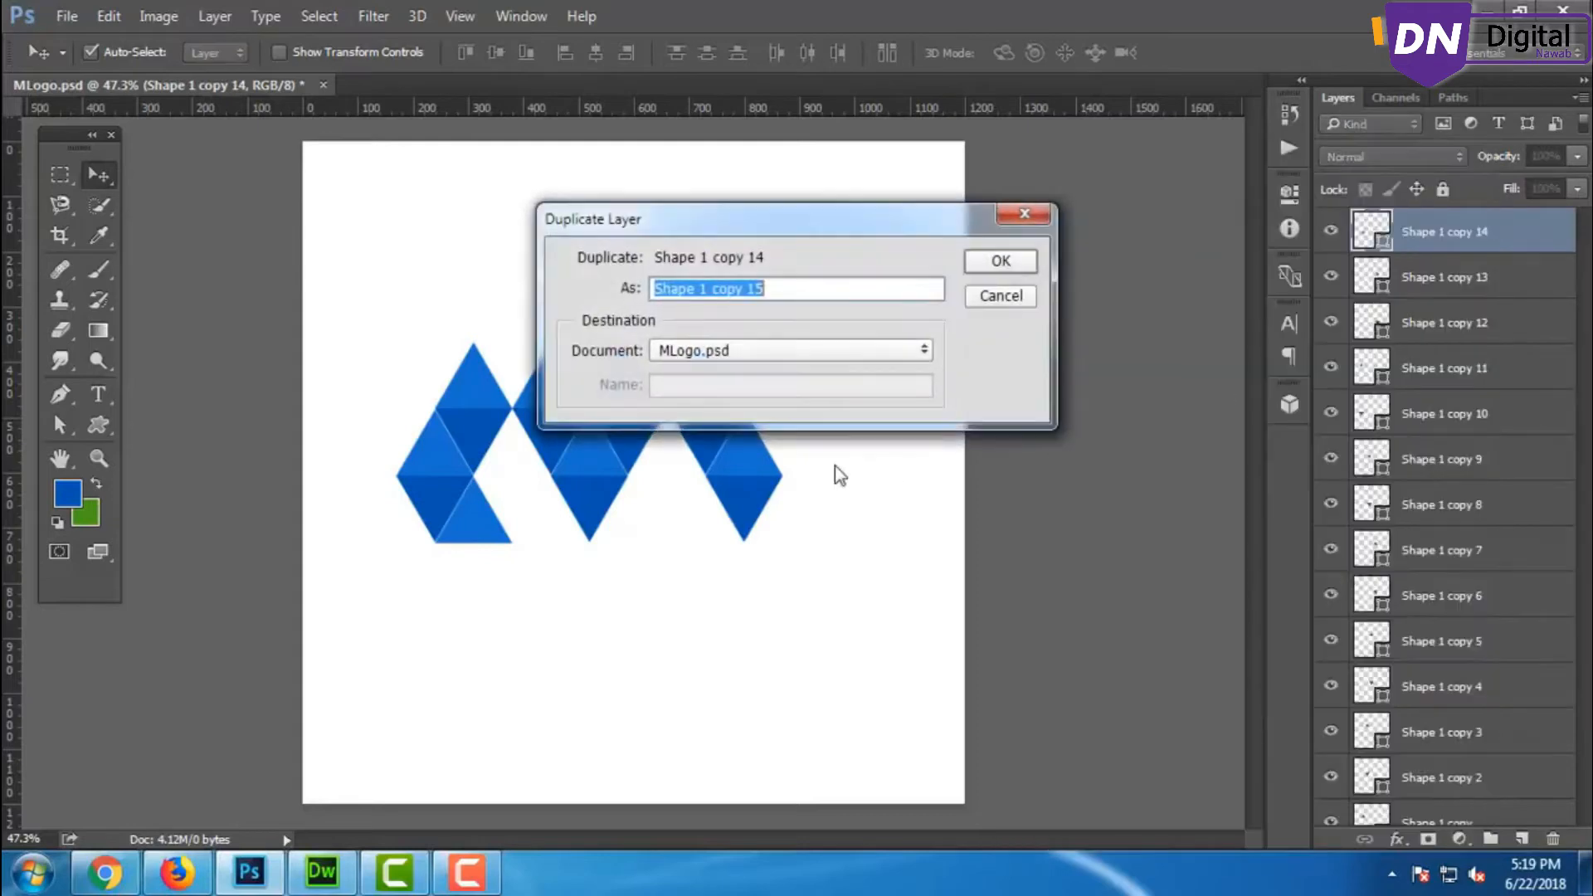
click(1001, 269)
drag(481, 511, 699, 497)
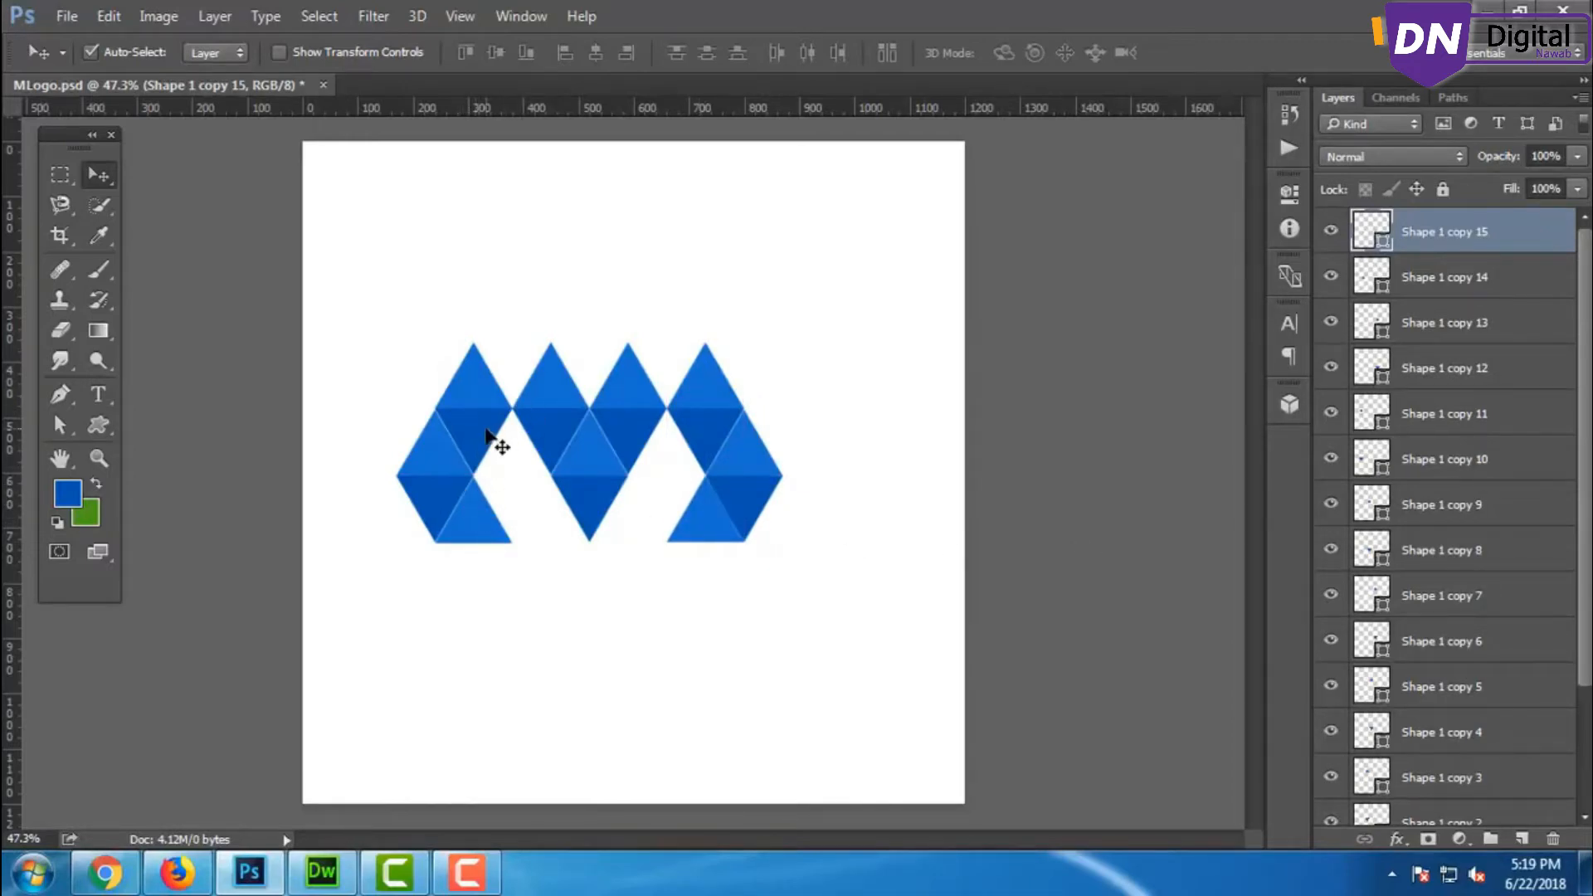
Duplicate the dark triangle of the fourth diamond in the top row and bring the copy's layer to the top of the stack.
click(492, 439)
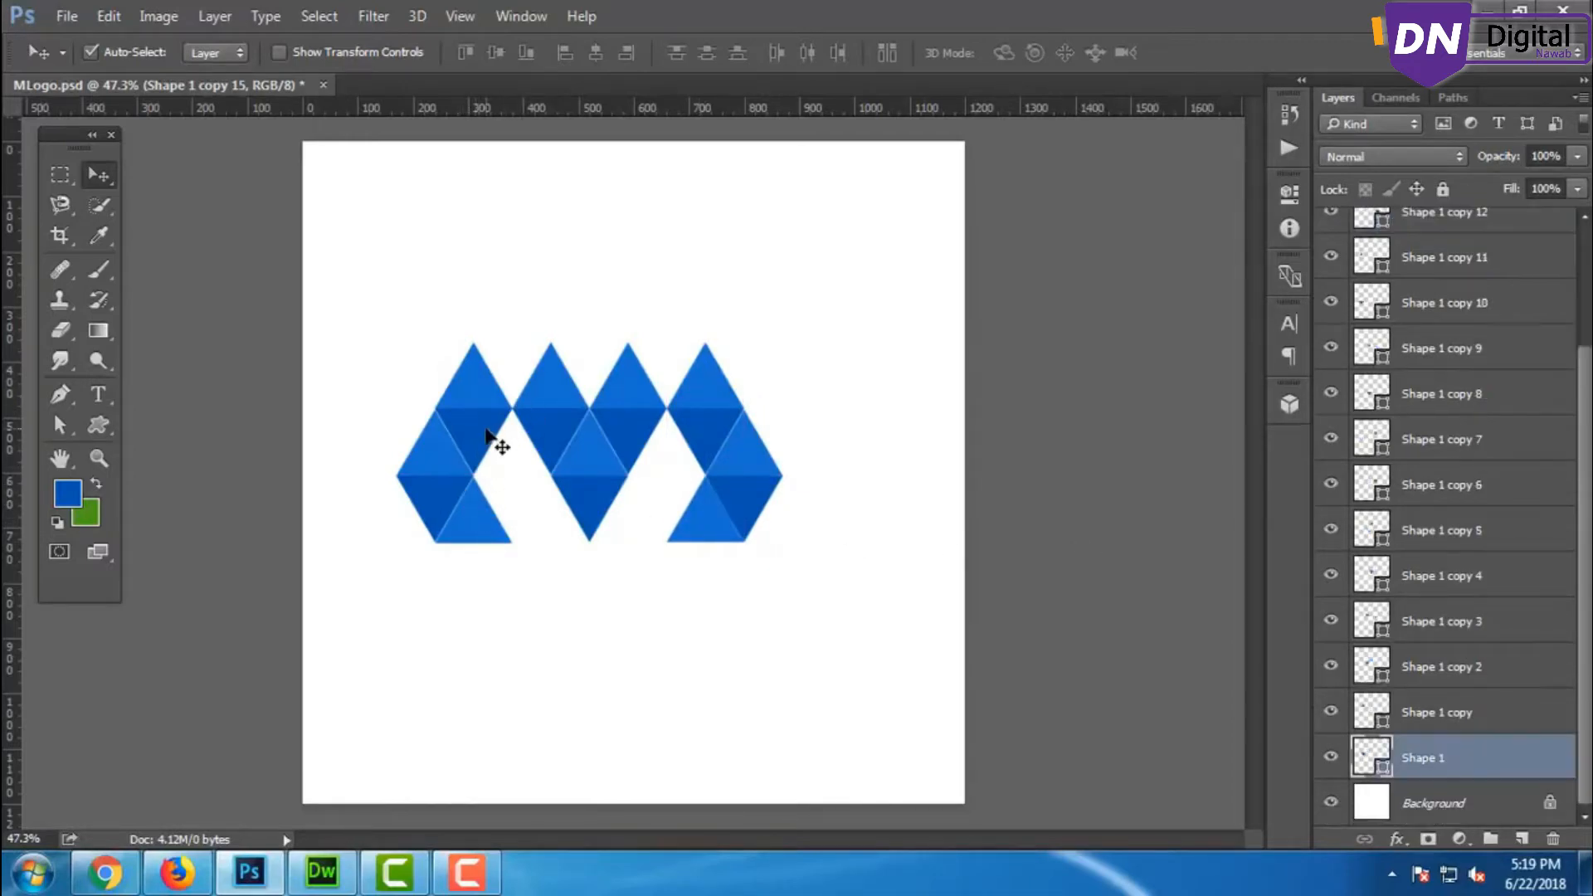
click(715, 431)
right_click(1438, 491)
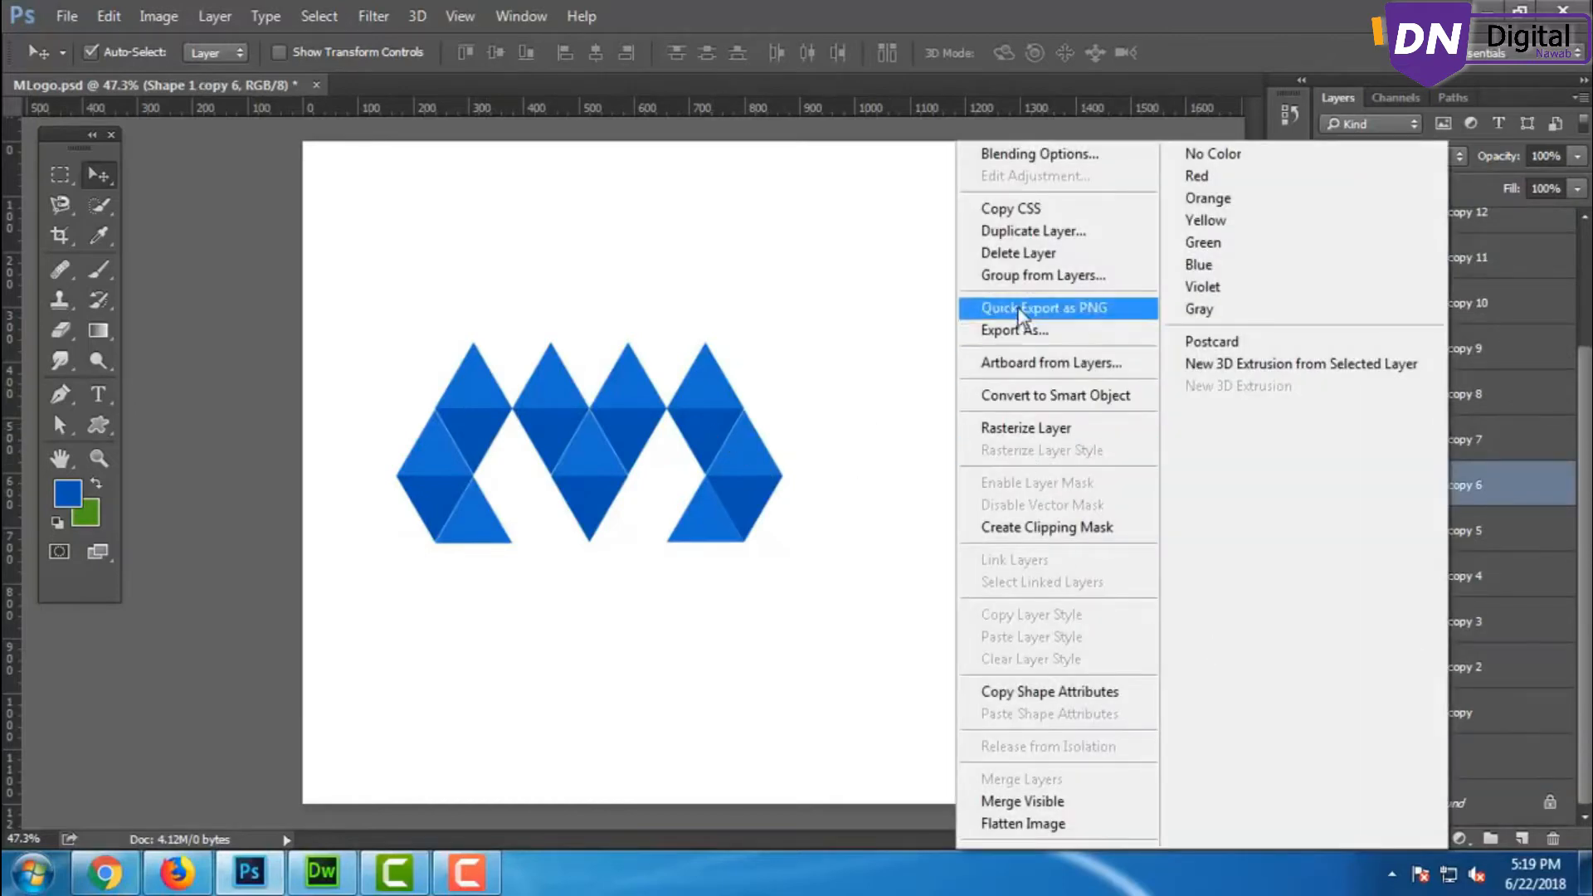
click(1028, 231)
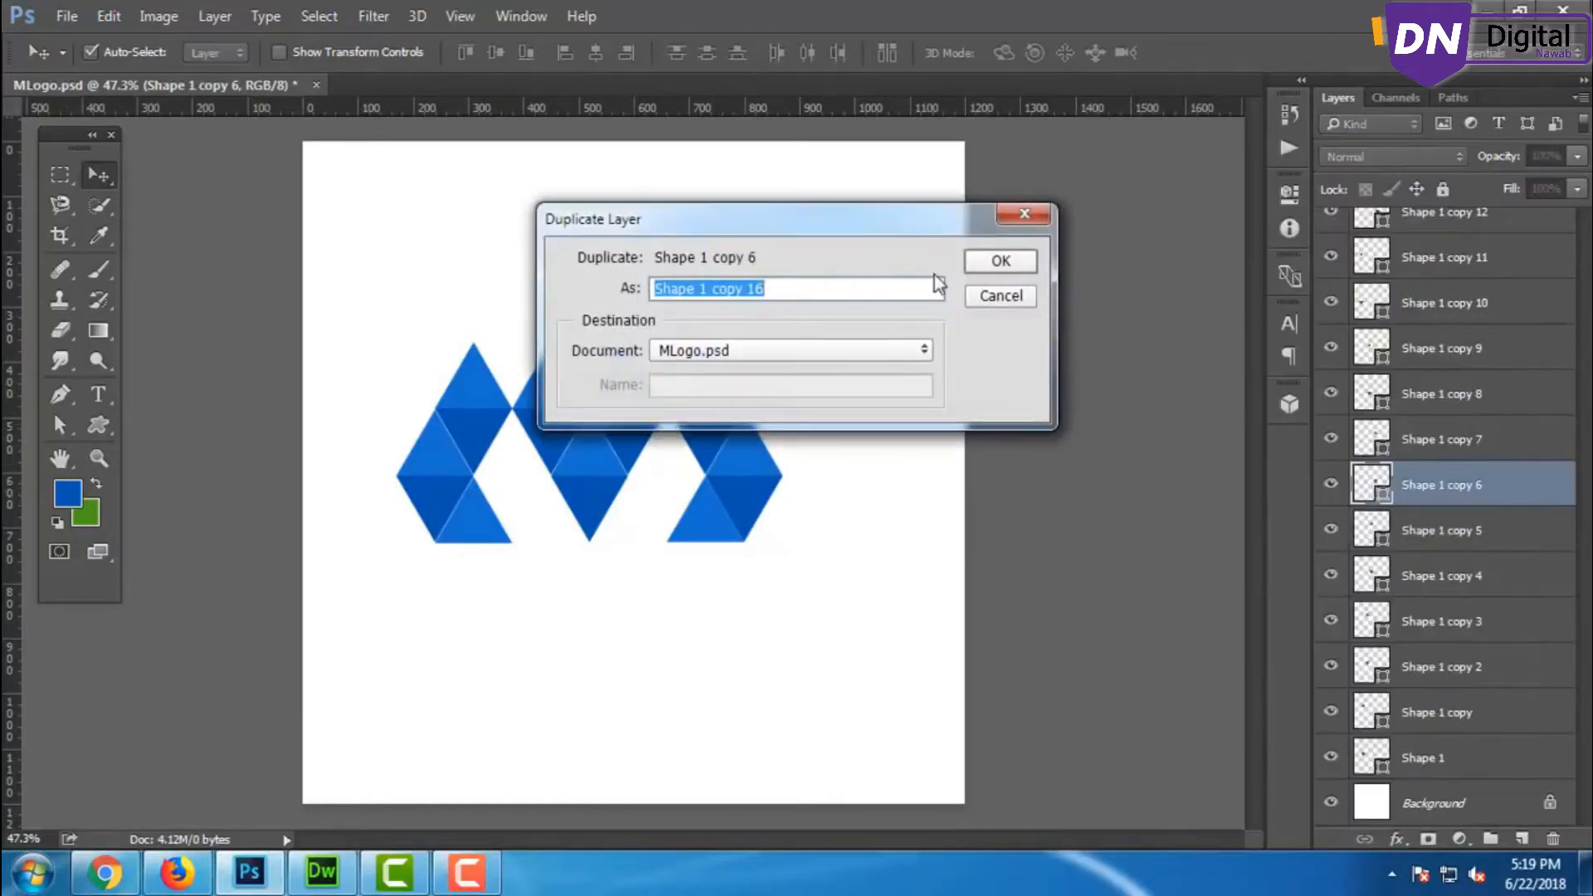
click(1004, 262)
drag(1433, 467, 1488, 266)
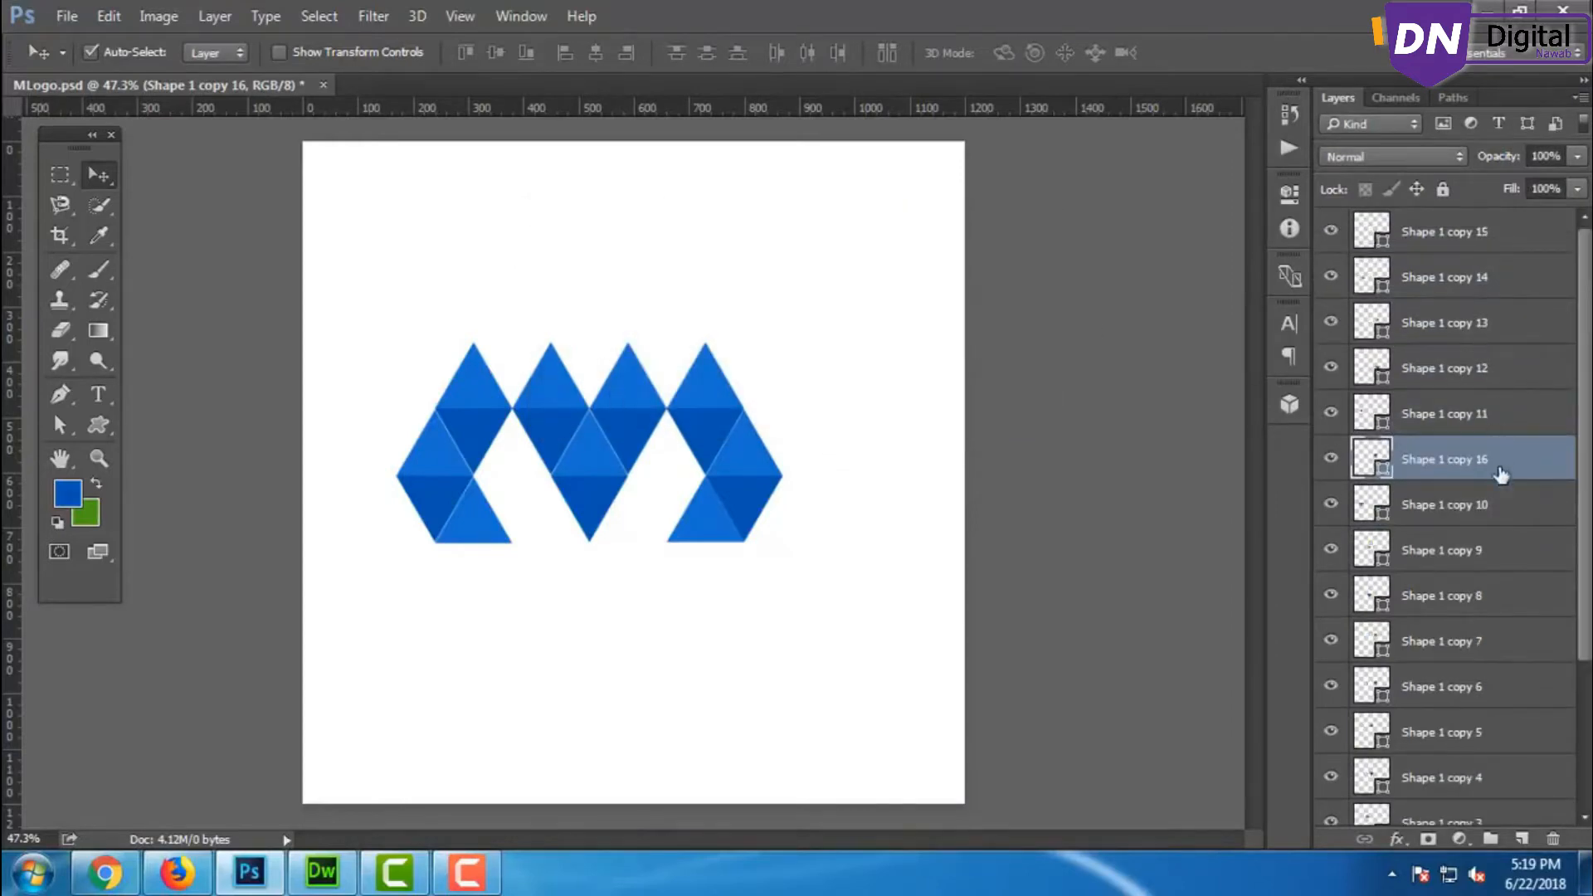
drag(1493, 478, 1494, 237)
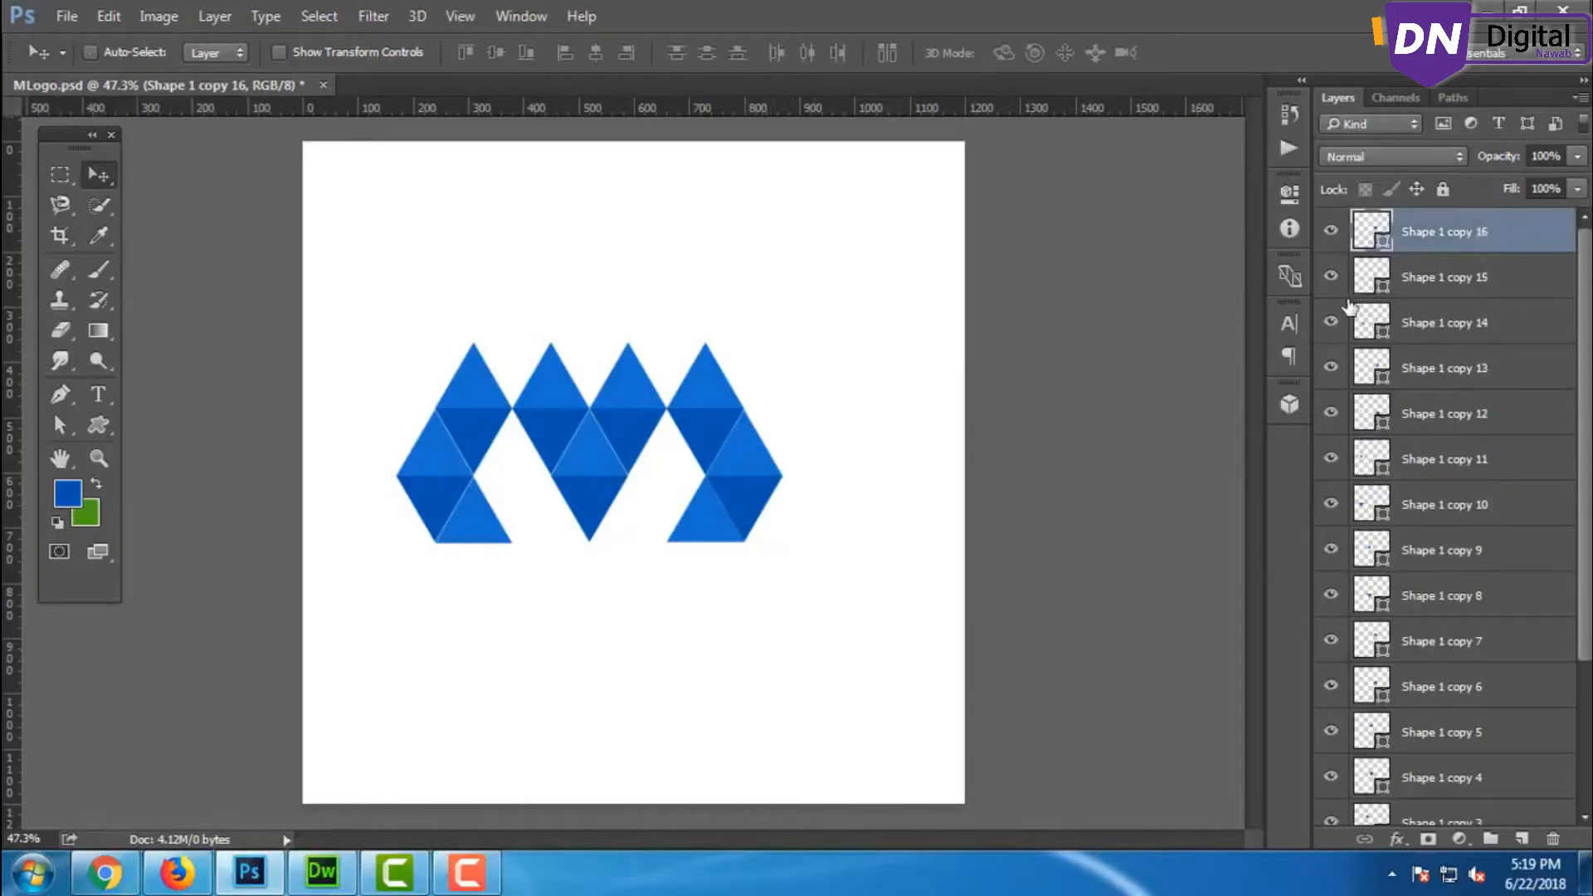
Move the dark triangle copy up into the gap between the peaks of the third and fourth diamonds.
key(ctrl+t)
key(Escape)
drag(701, 433, 687, 374)
Duplicate the dark triangle that fills the gap between the third and fourth peaks.
right_click(1433, 241)
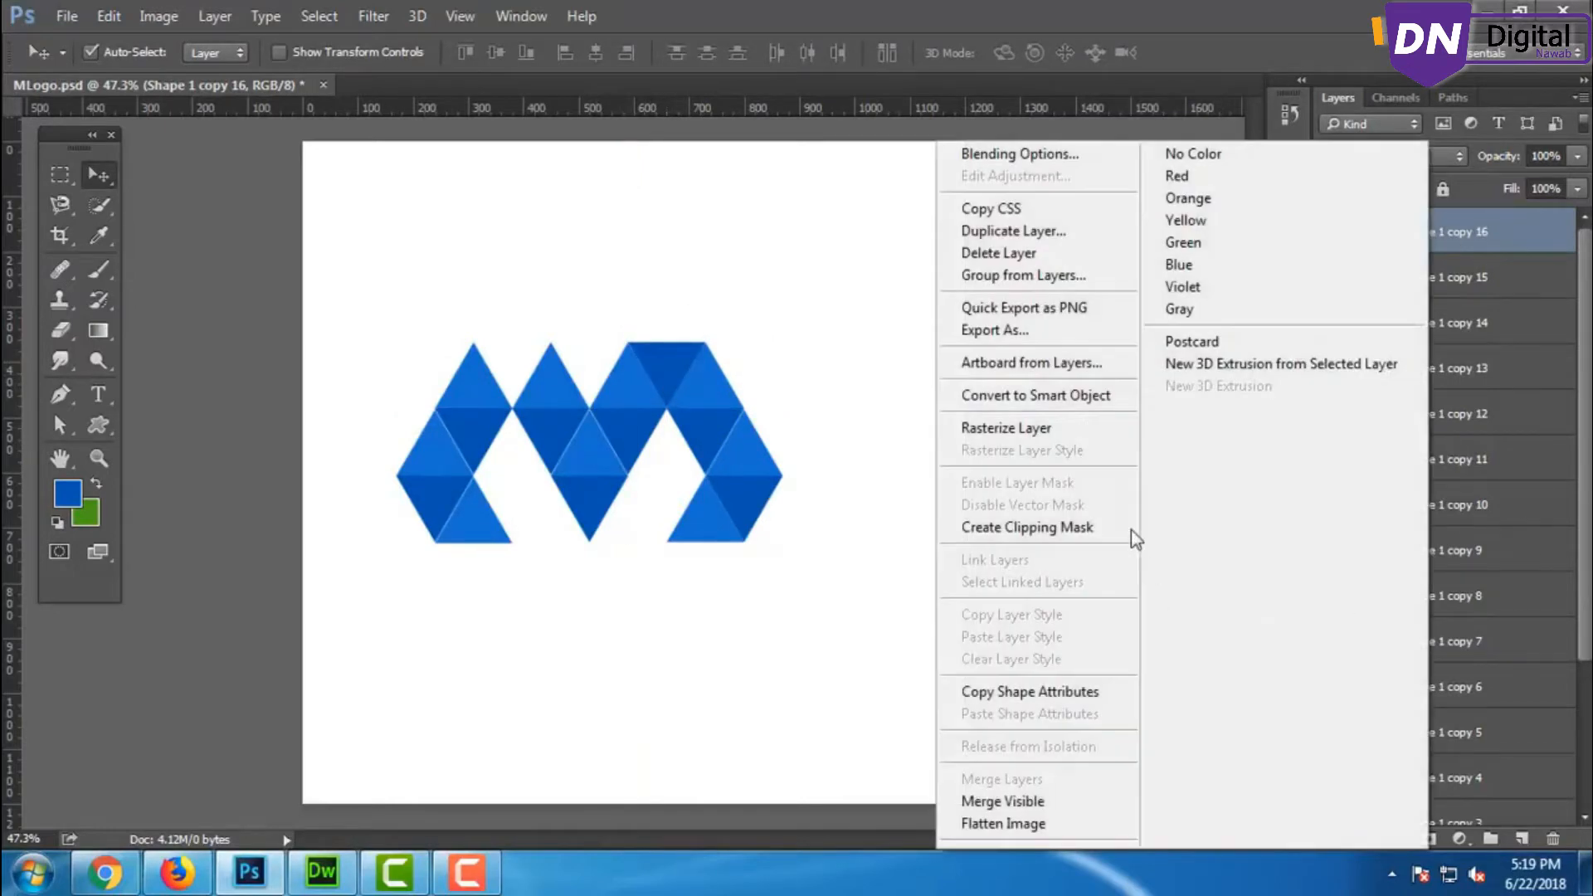
click(1057, 232)
key(Return)
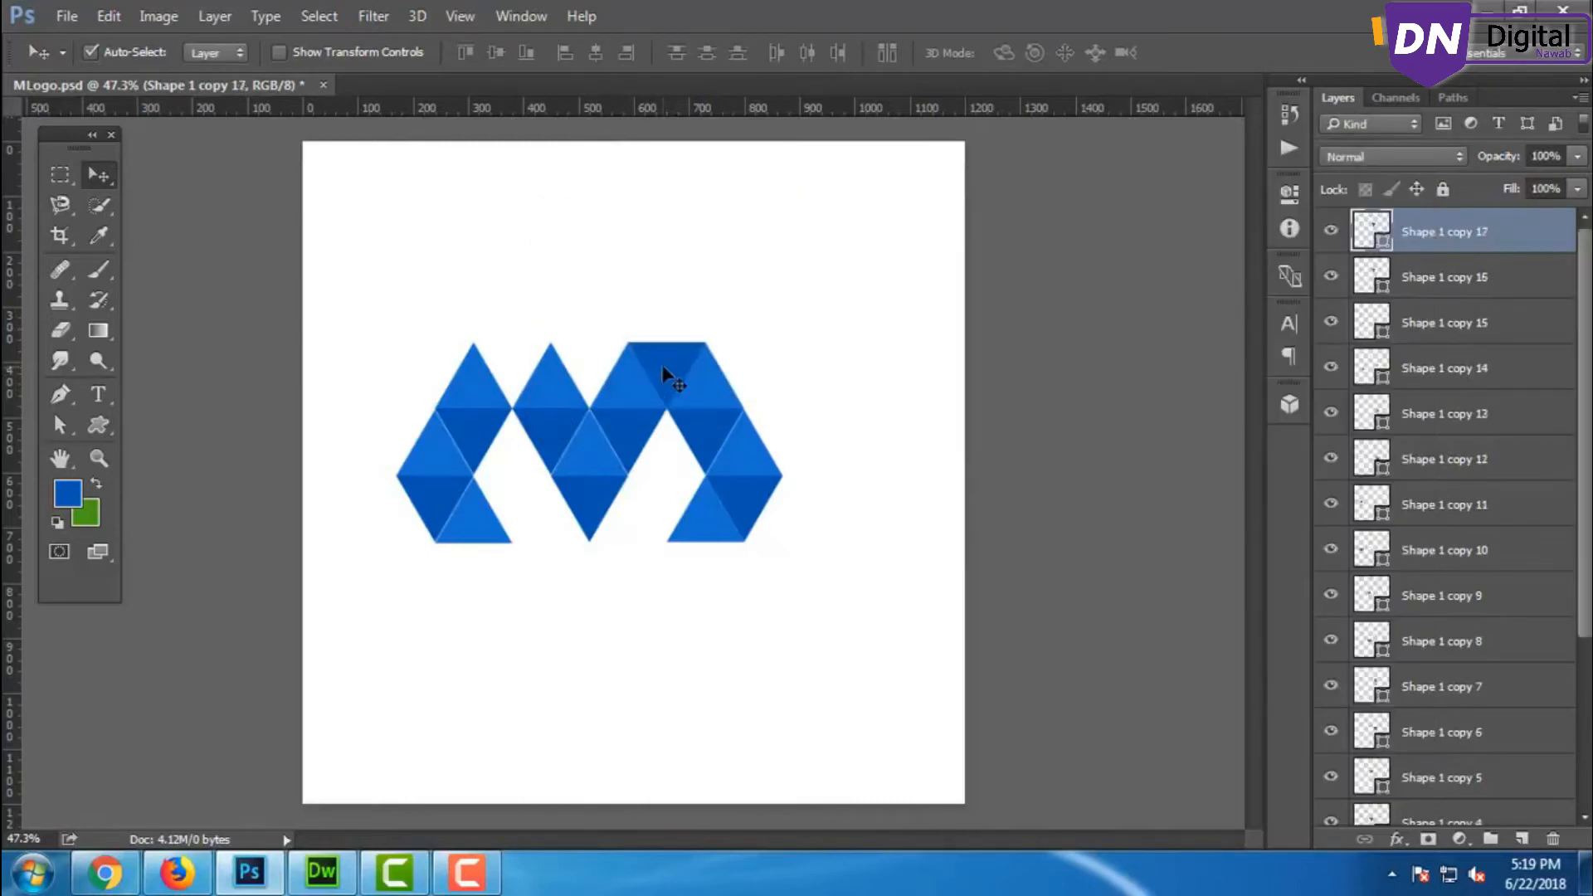
Move the duplicated dark triangle into the gap between the first and second peaks of the M and save the document.
drag(669, 358, 512, 363)
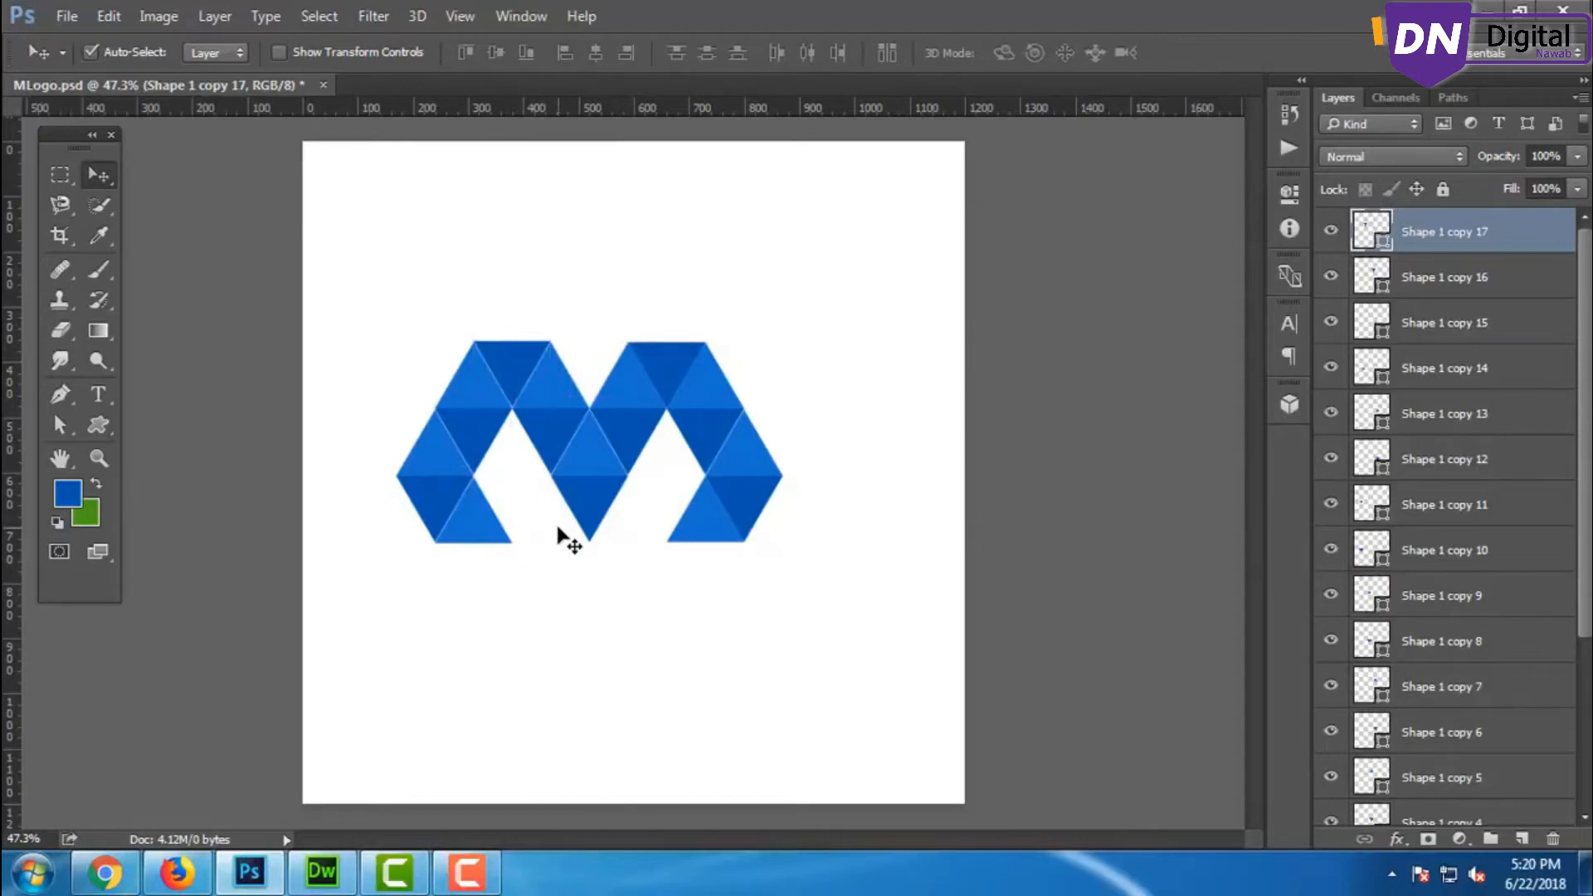
key(ctrl)
key(ctrl+s)
Change the fill of the inverted triangle between the first and second peaks to light blue #589ceb.
click(657, 372)
click(511, 361)
click(545, 363)
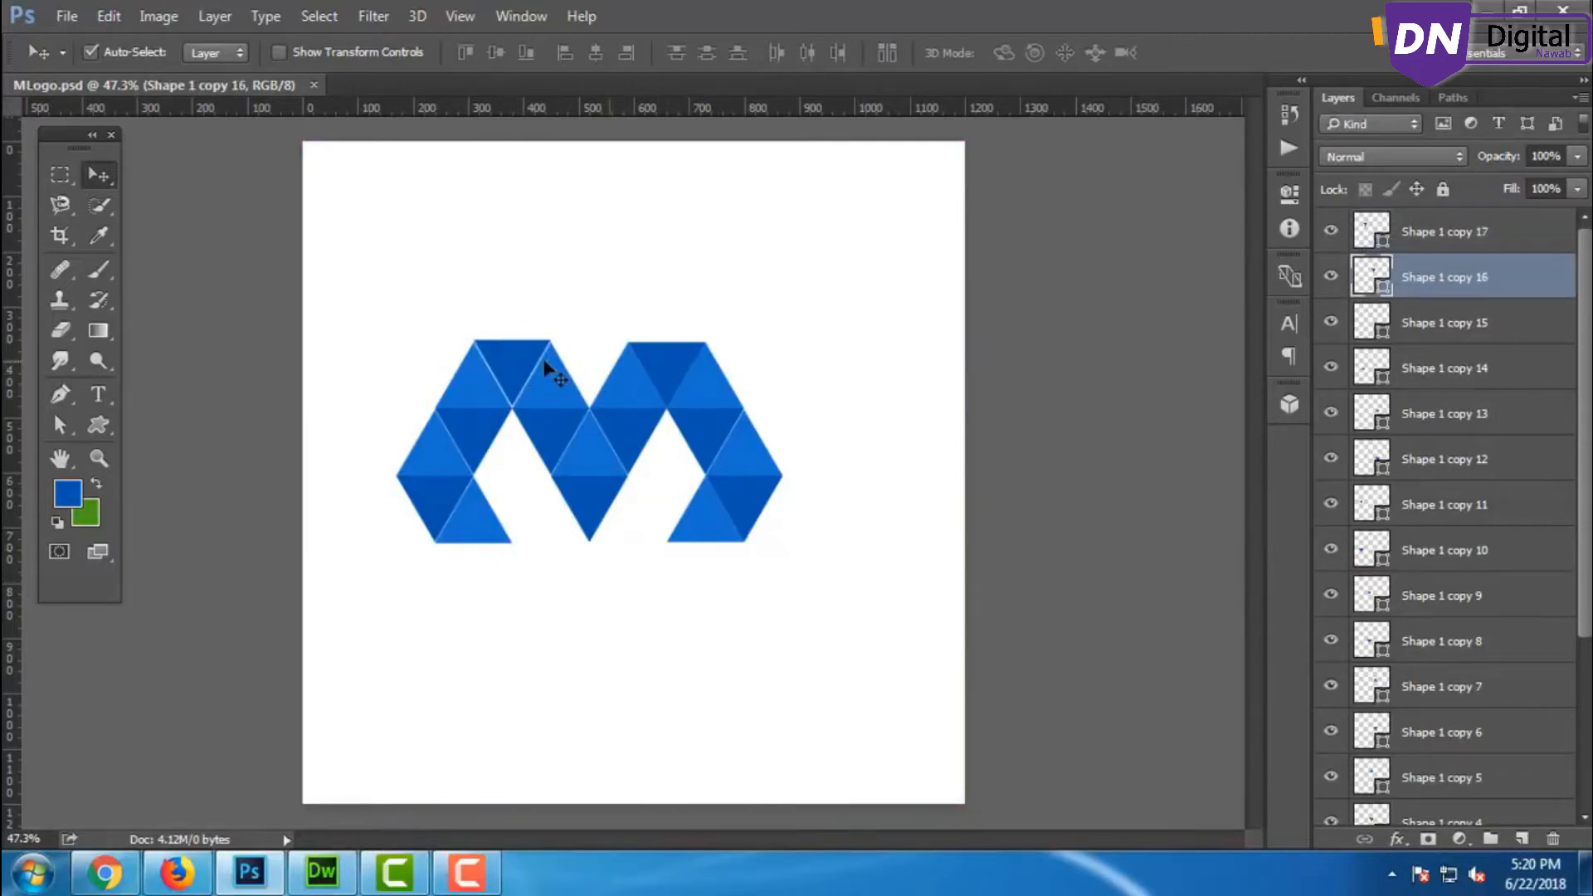
click(526, 362)
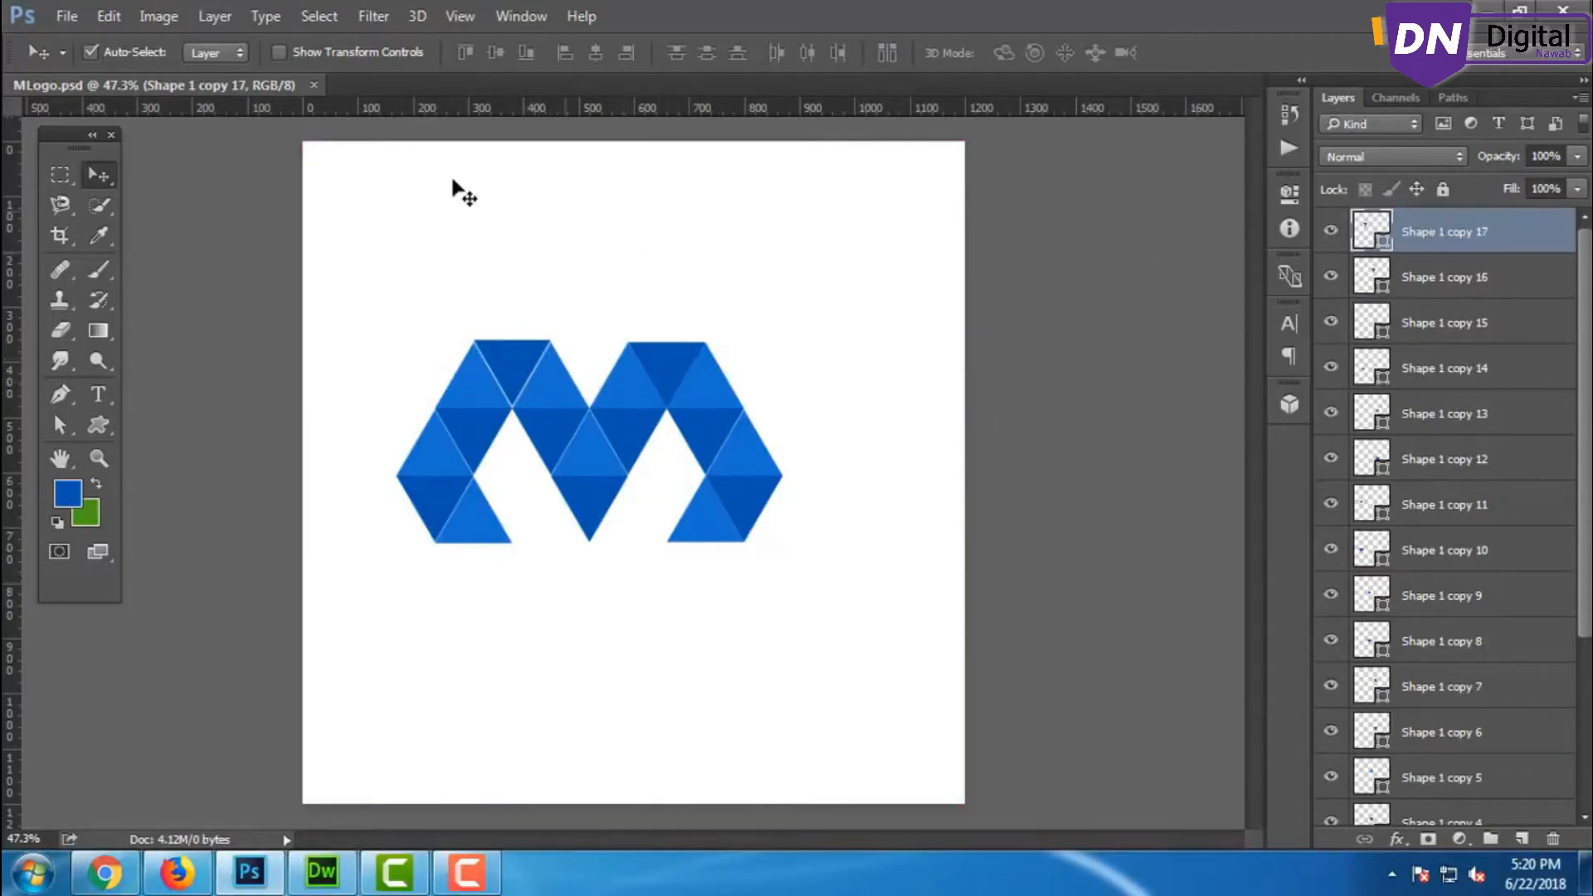
click(98, 425)
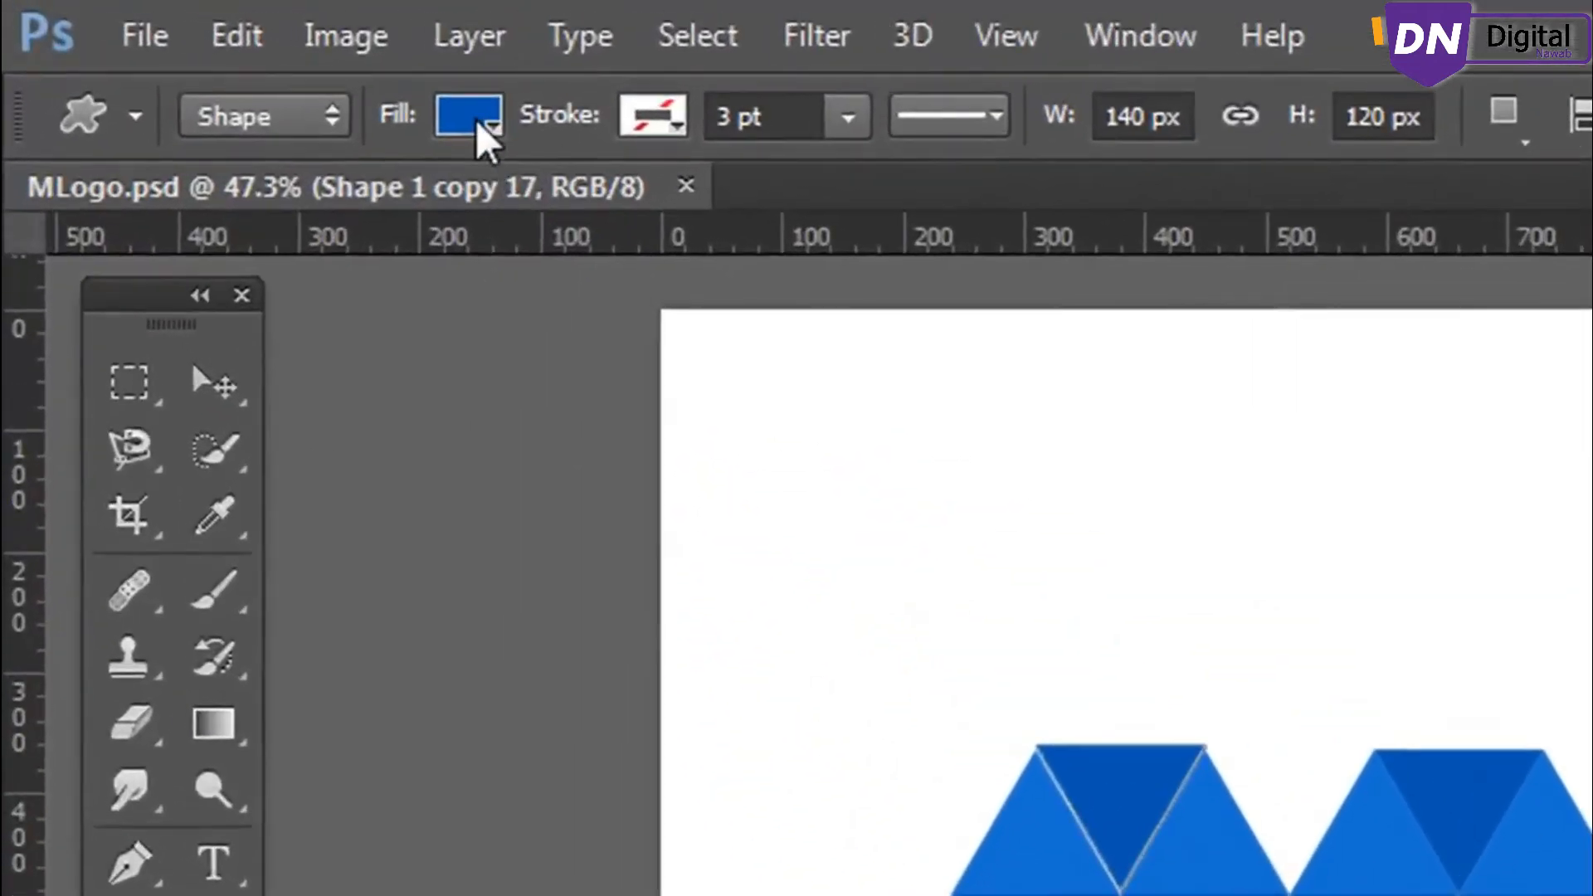
click(214, 52)
click(712, 215)
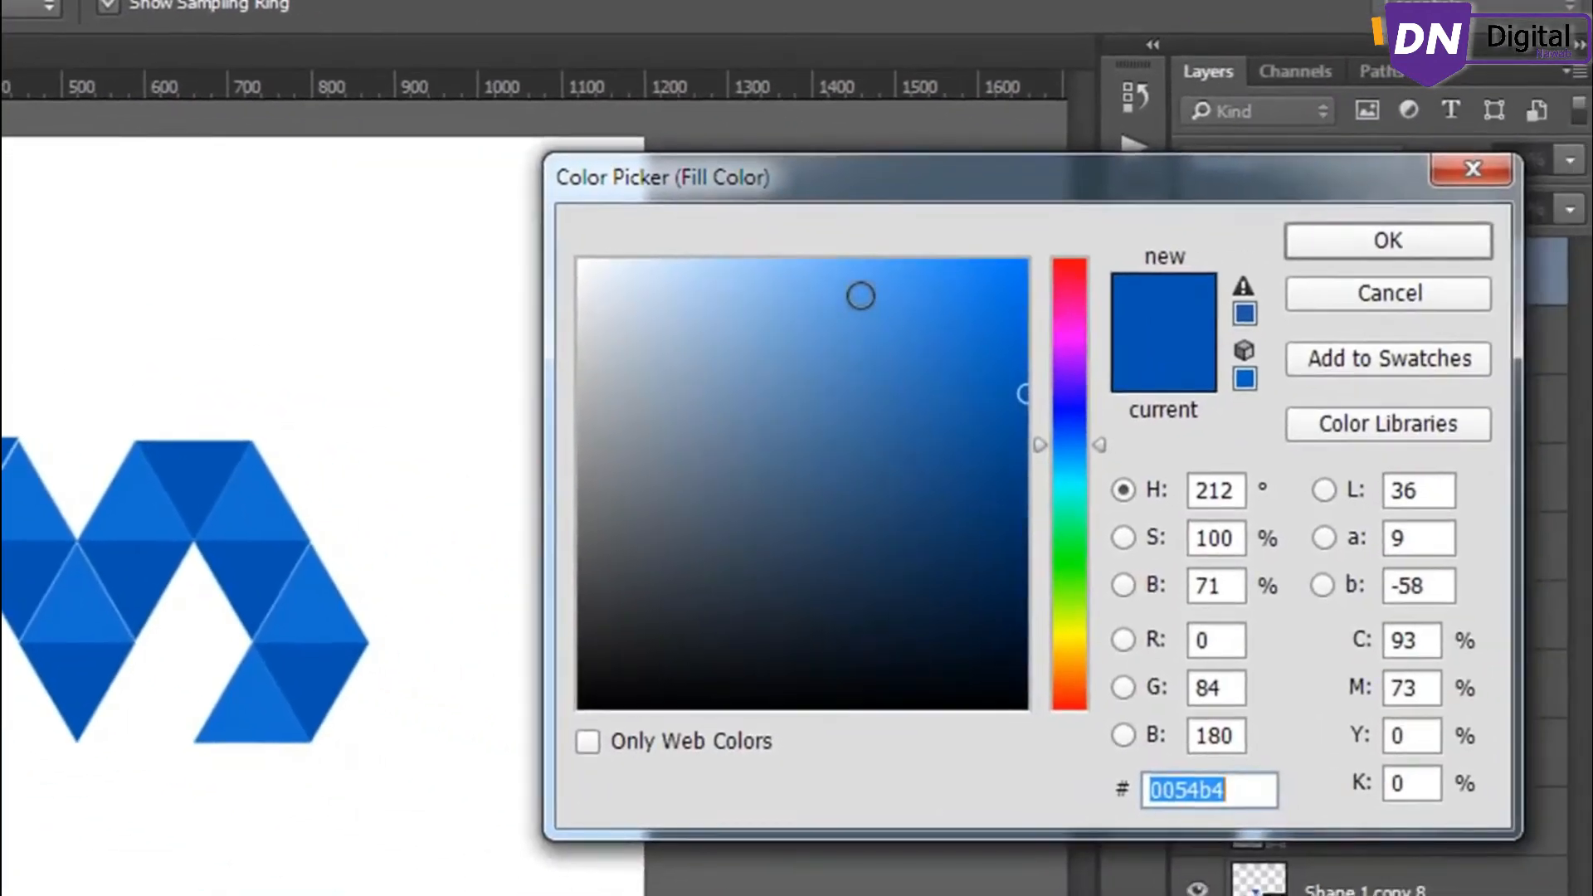
click(894, 300)
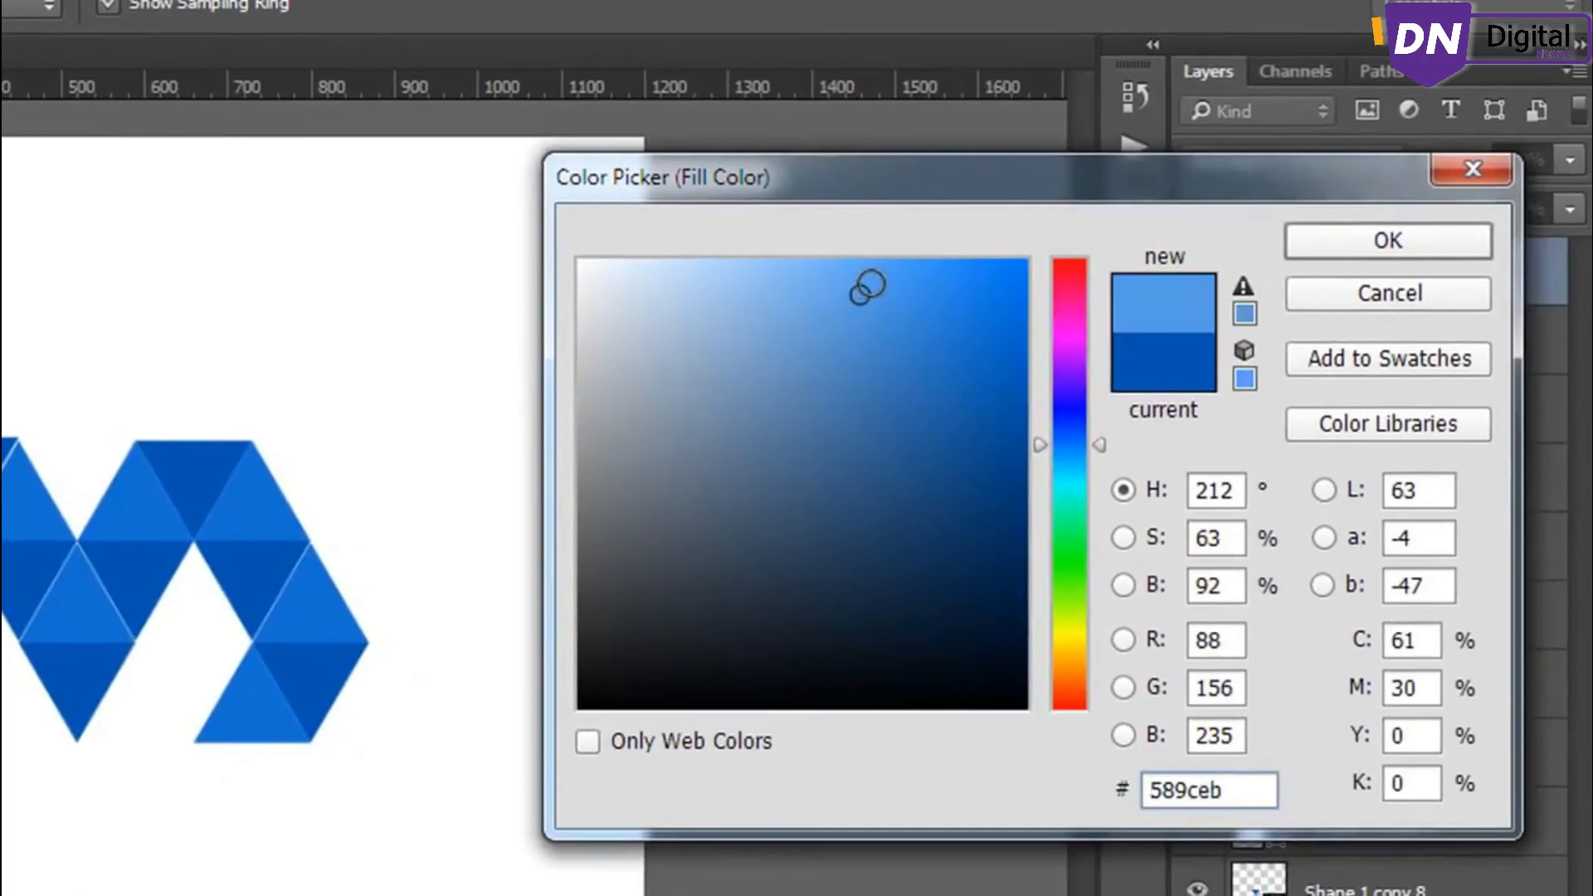
key(Return)
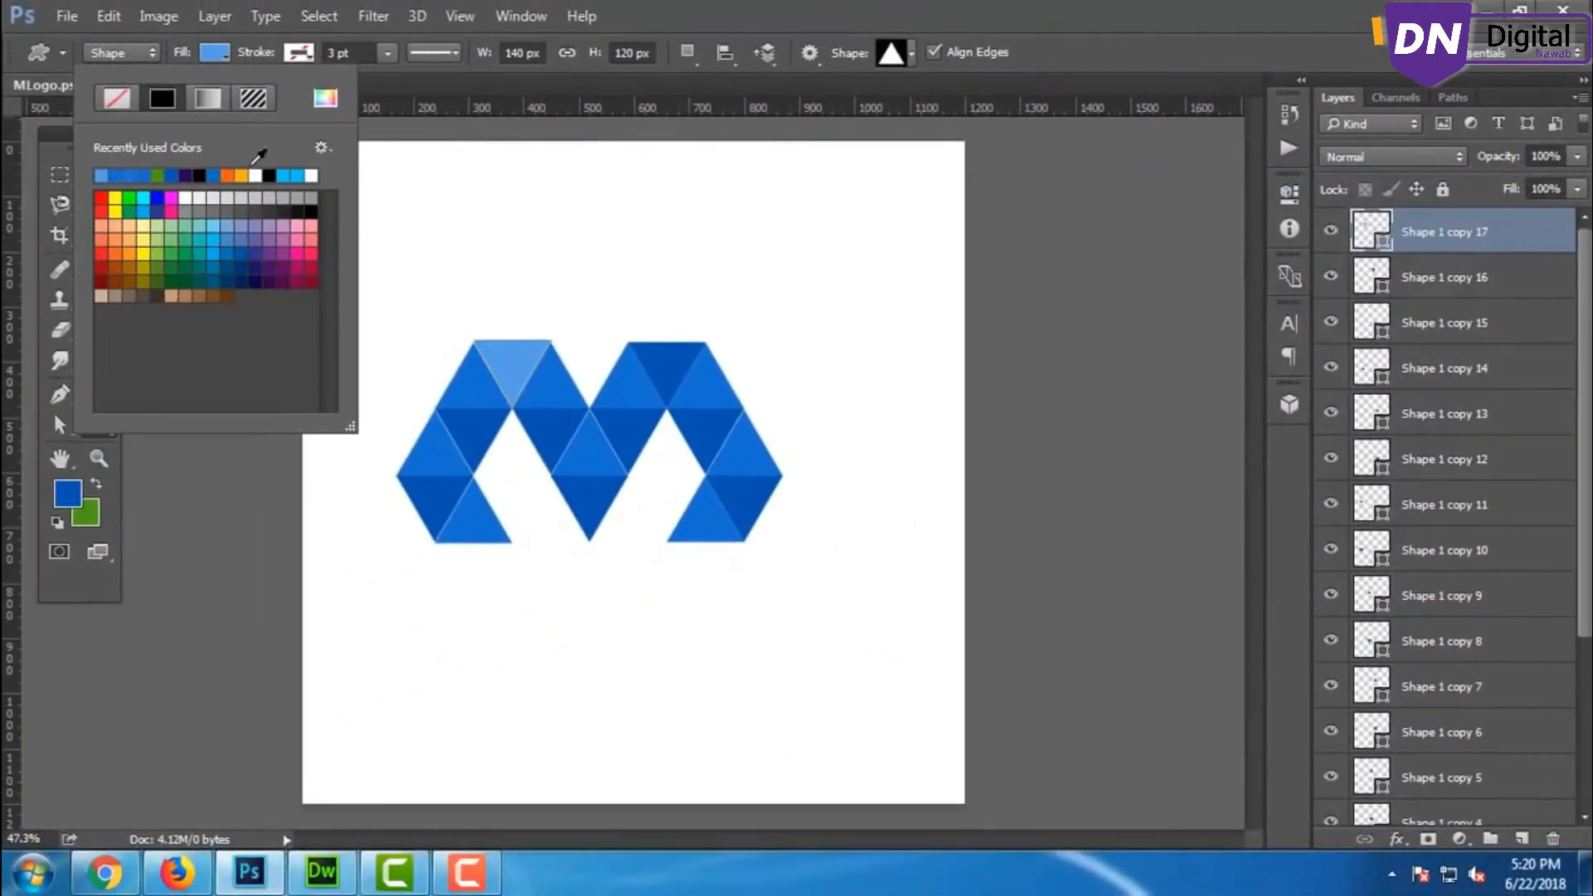
Apply the same recently used light blue fill to the inverted triangle between the third and fourth peaks.
click(1486, 286)
click(1486, 286)
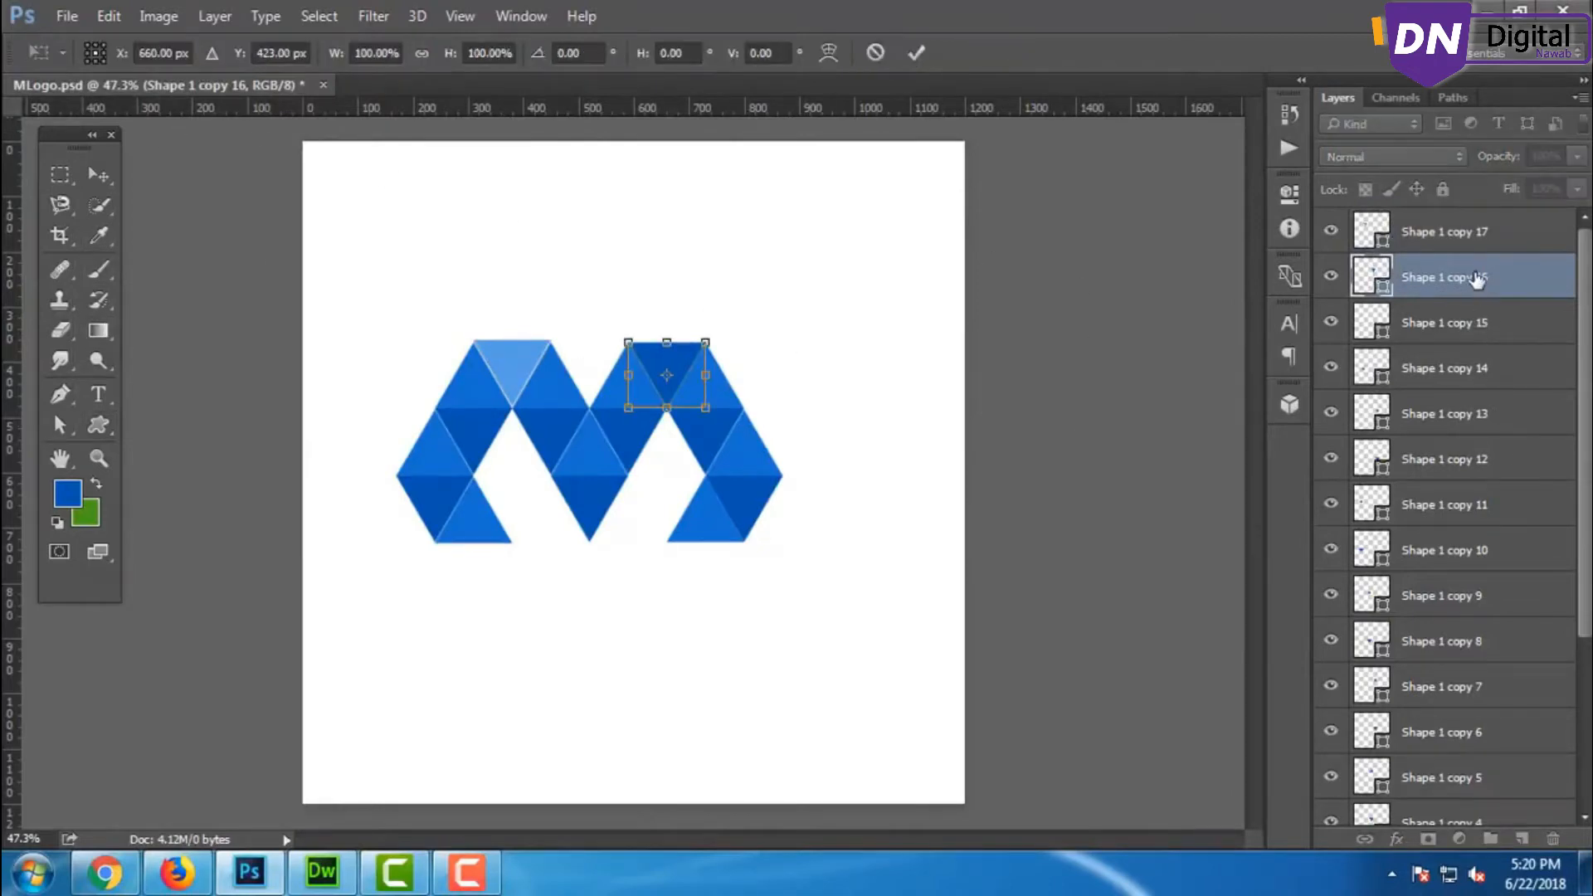
key(Return)
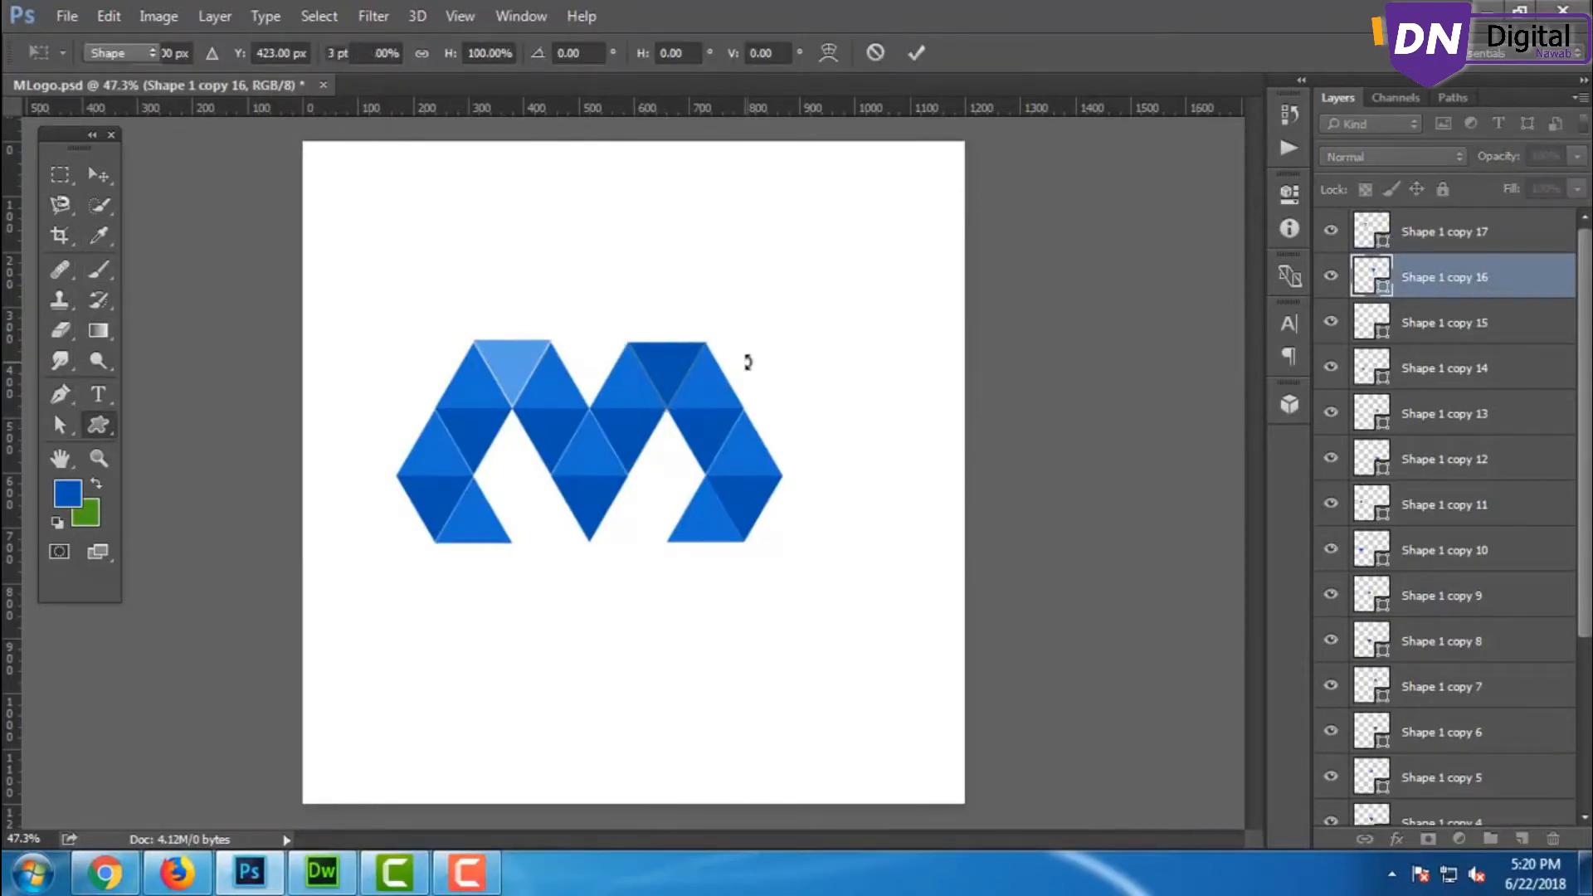
click(213, 53)
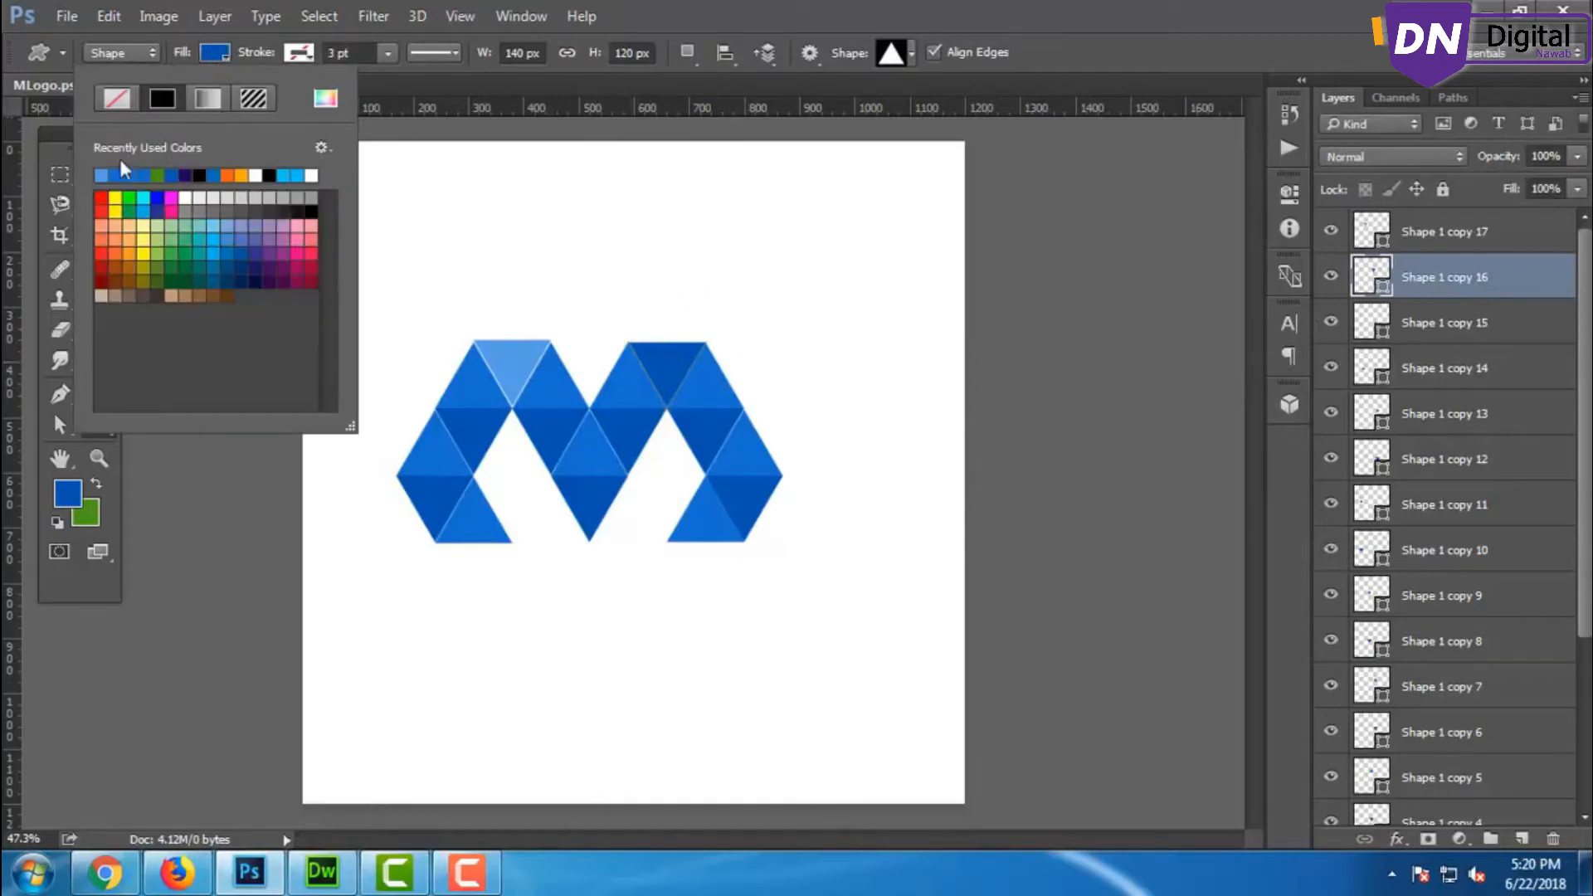
click(100, 175)
key(Return)
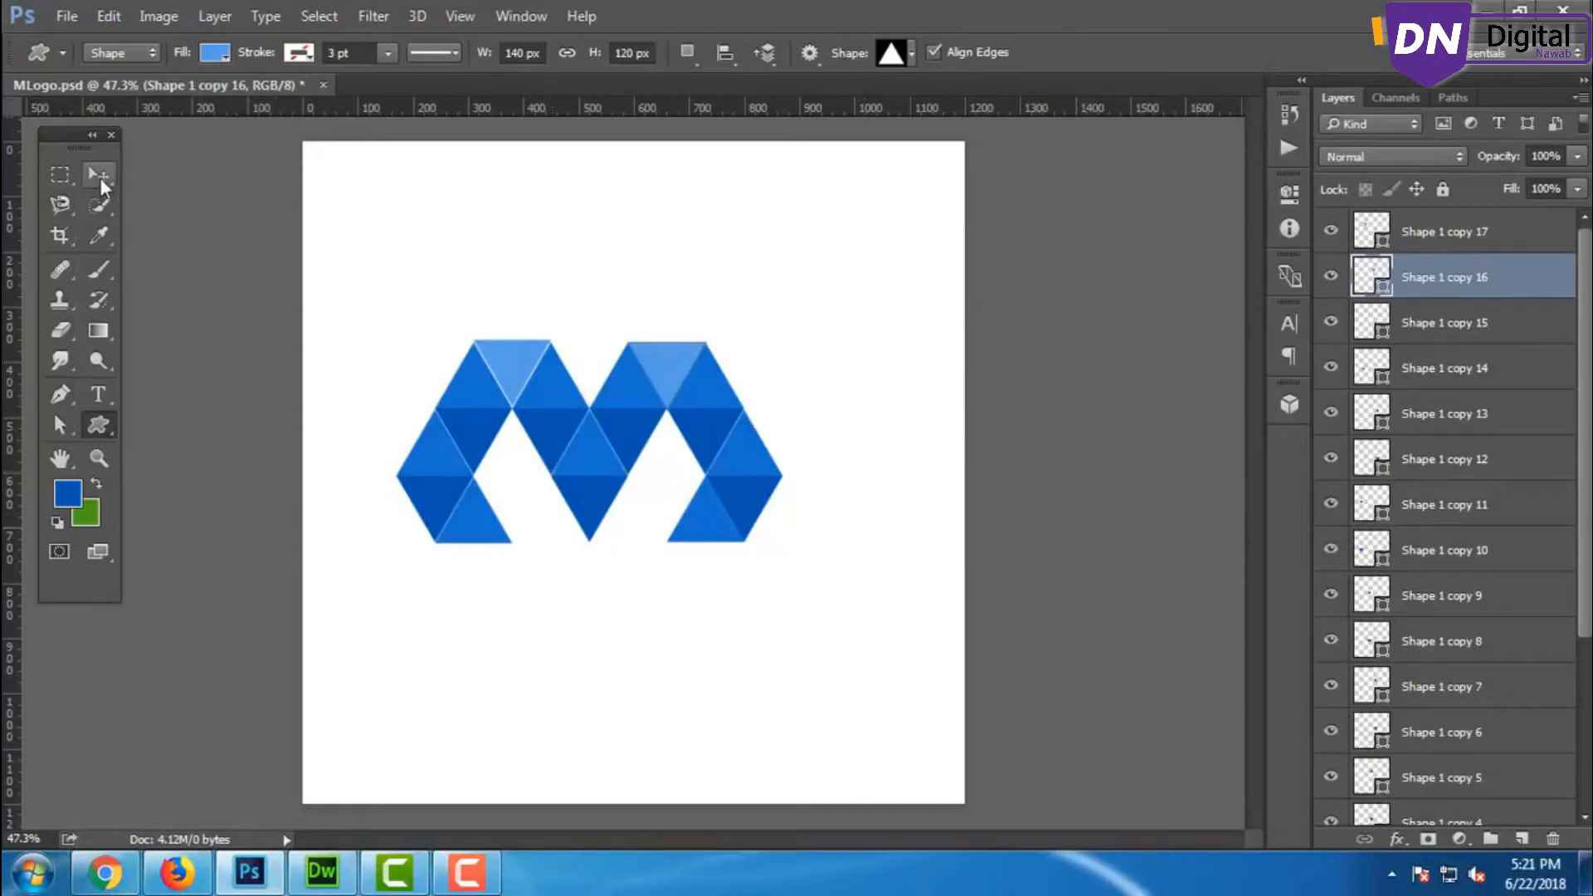
Fill the dark blue inverted triangle directly below the second peak with the recently used green.
click(101, 177)
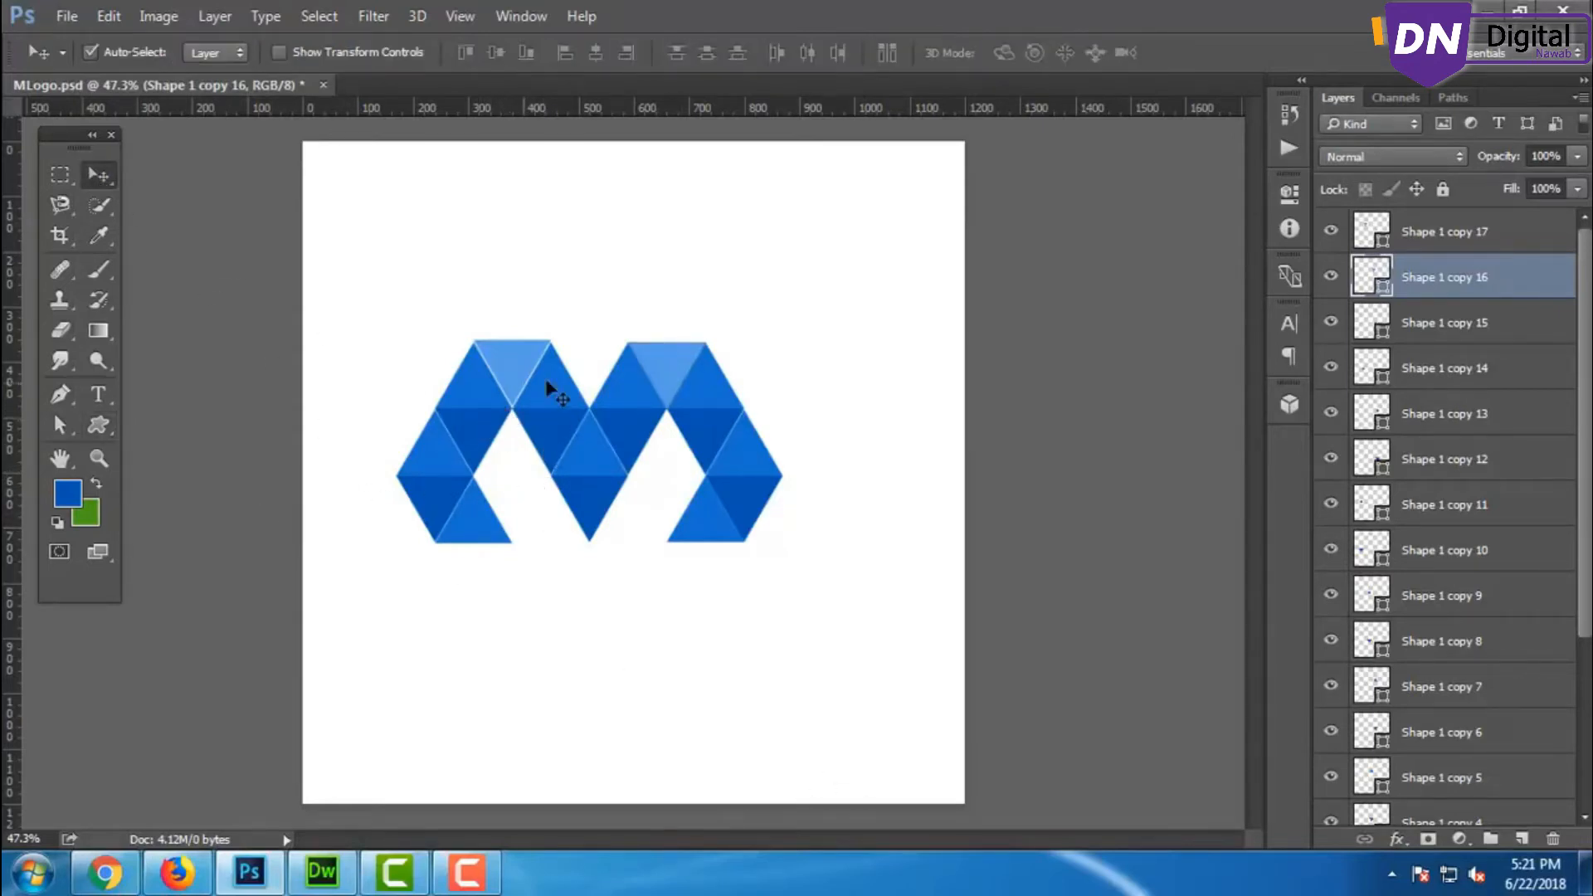
click(535, 433)
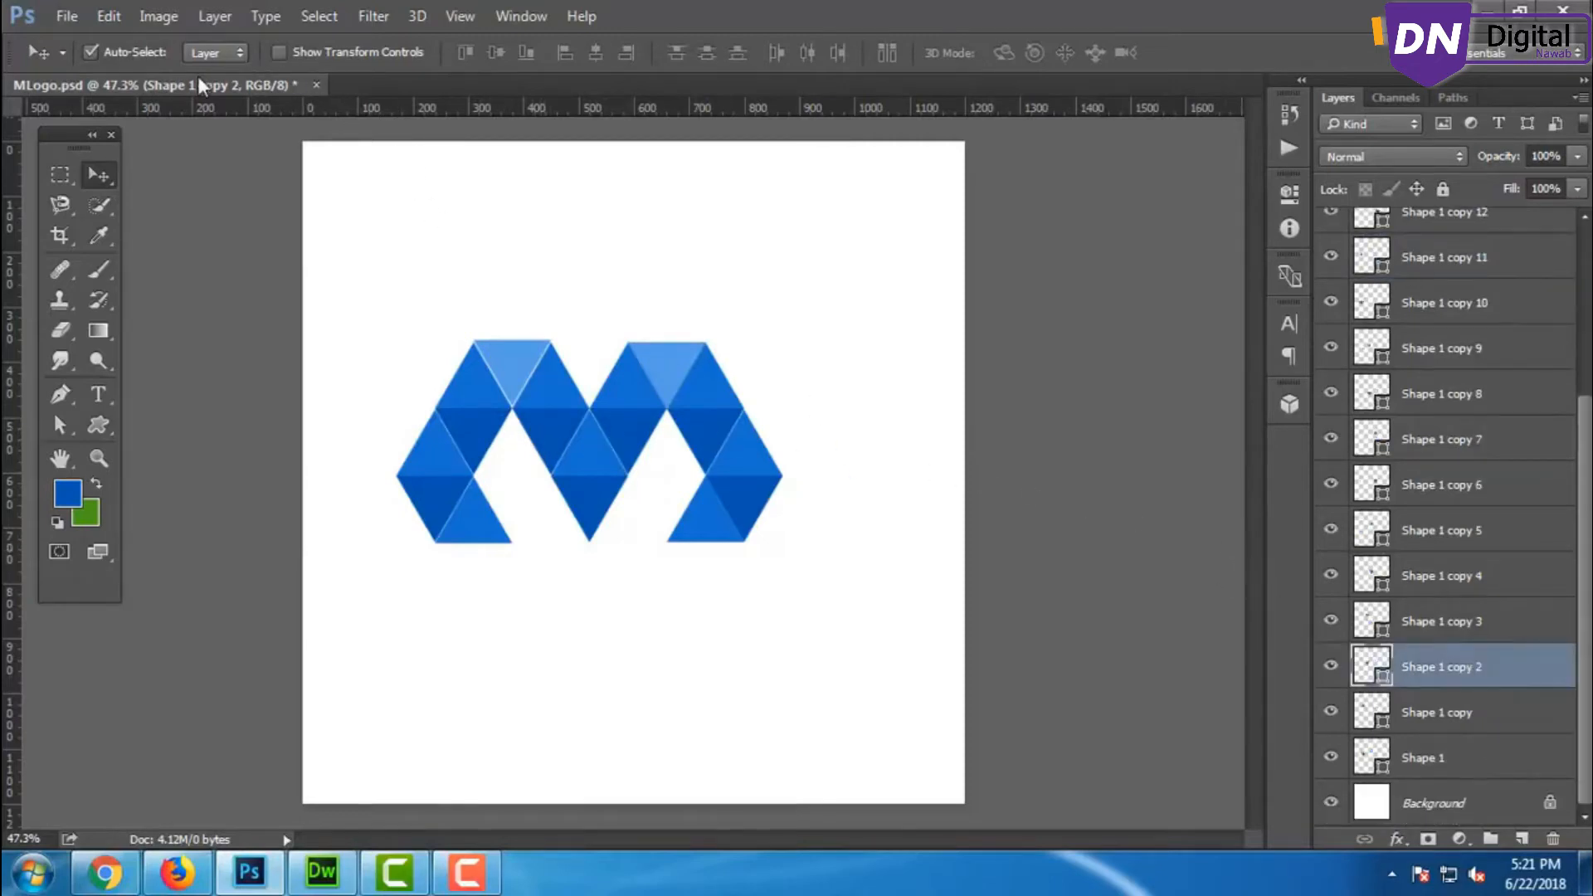
click(100, 427)
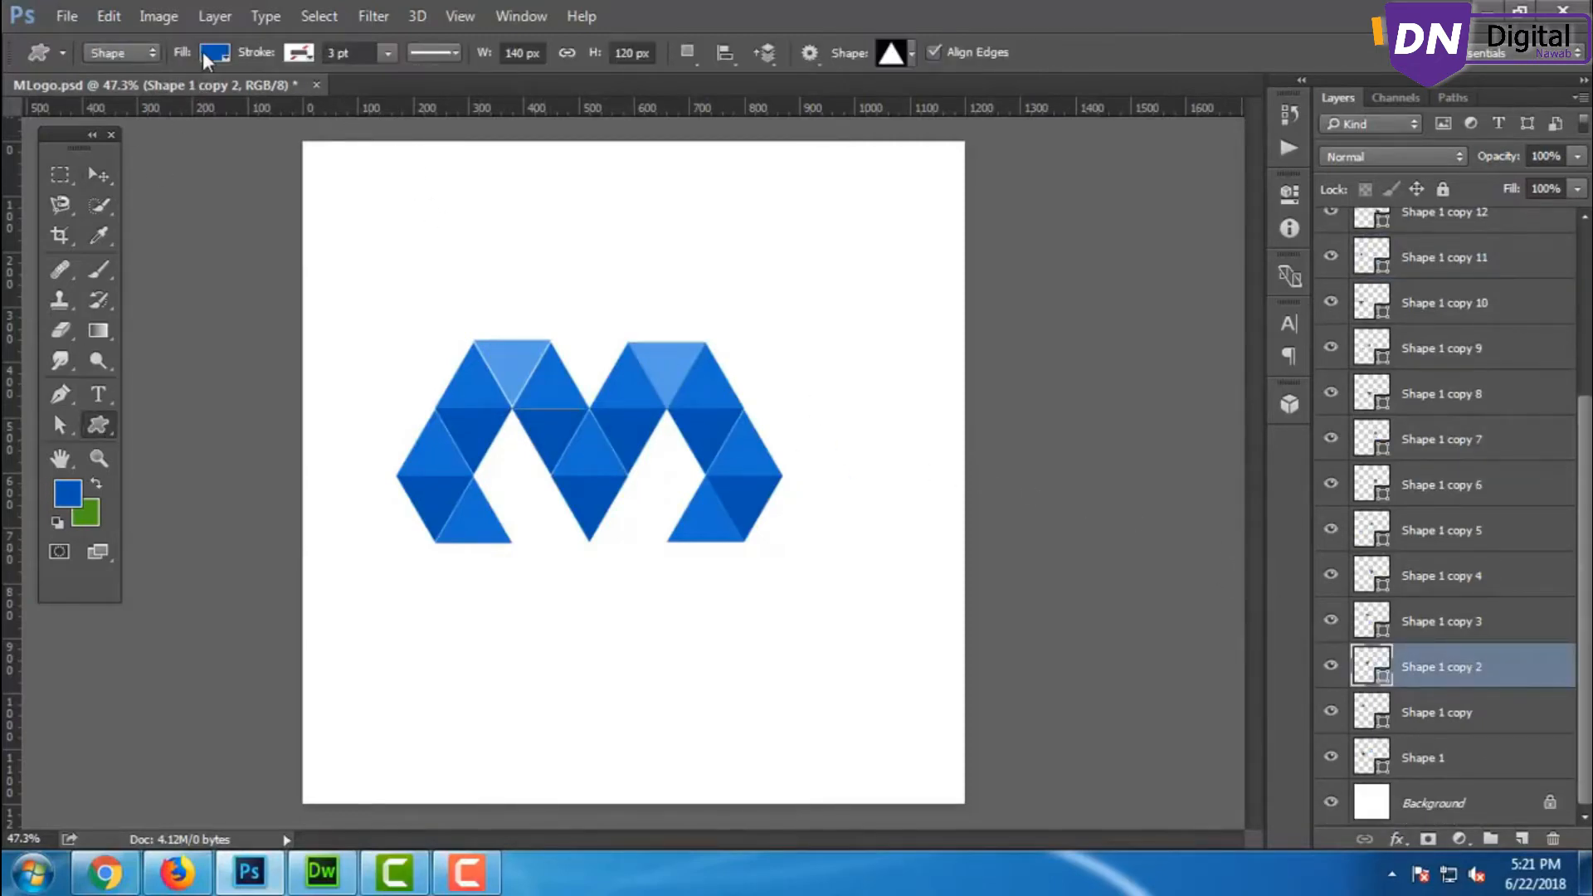
click(204, 53)
click(170, 175)
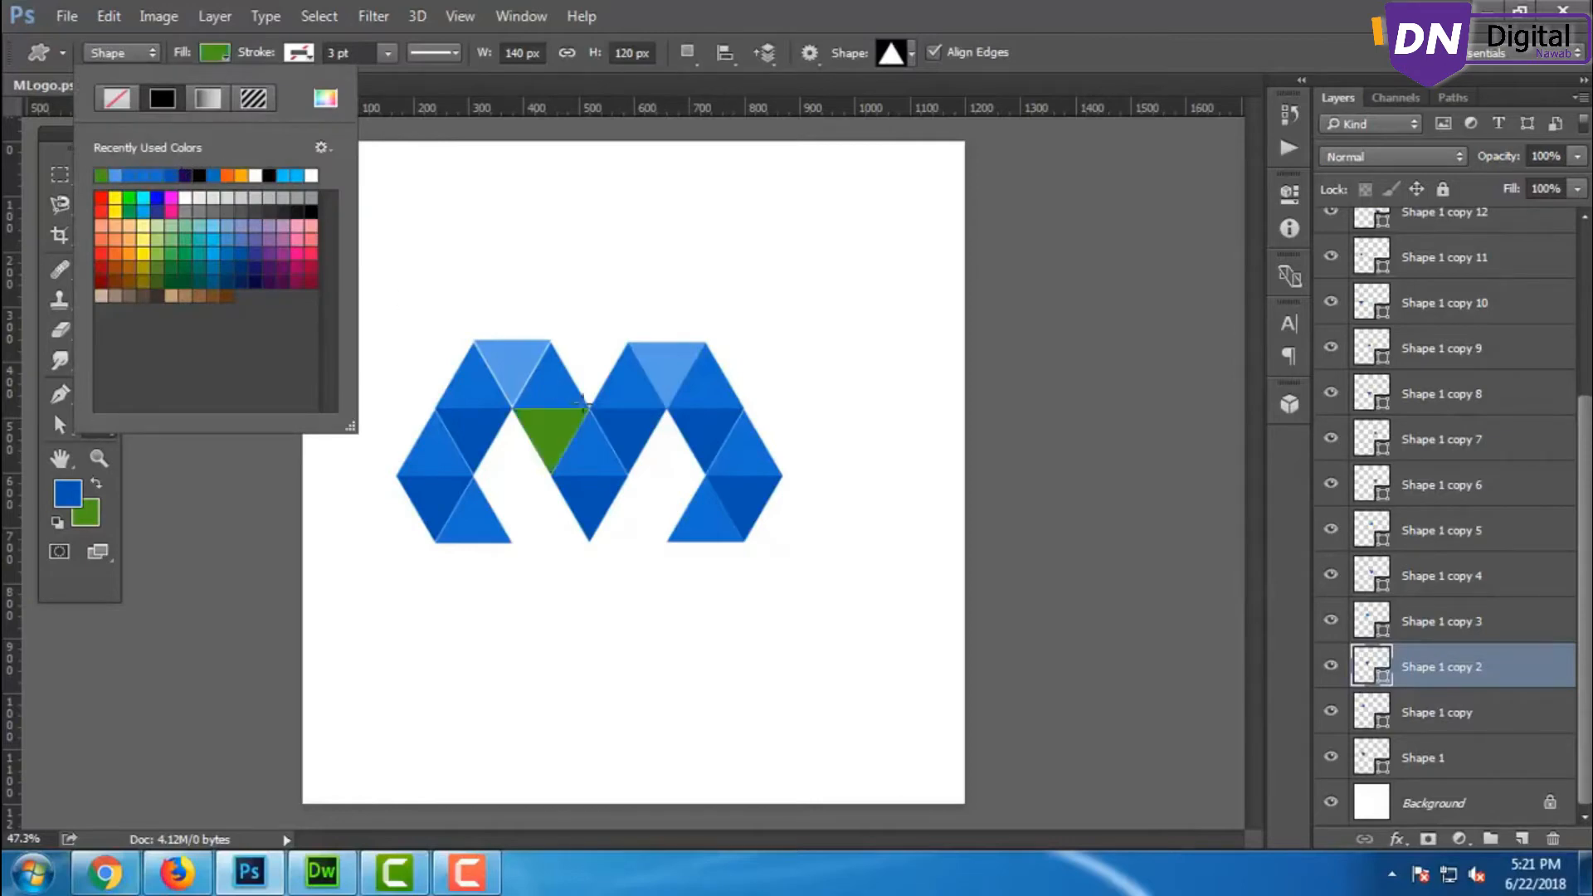
click(615, 438)
Fill the dark blue inverted triangle directly below the third peak with the same green.
click(100, 176)
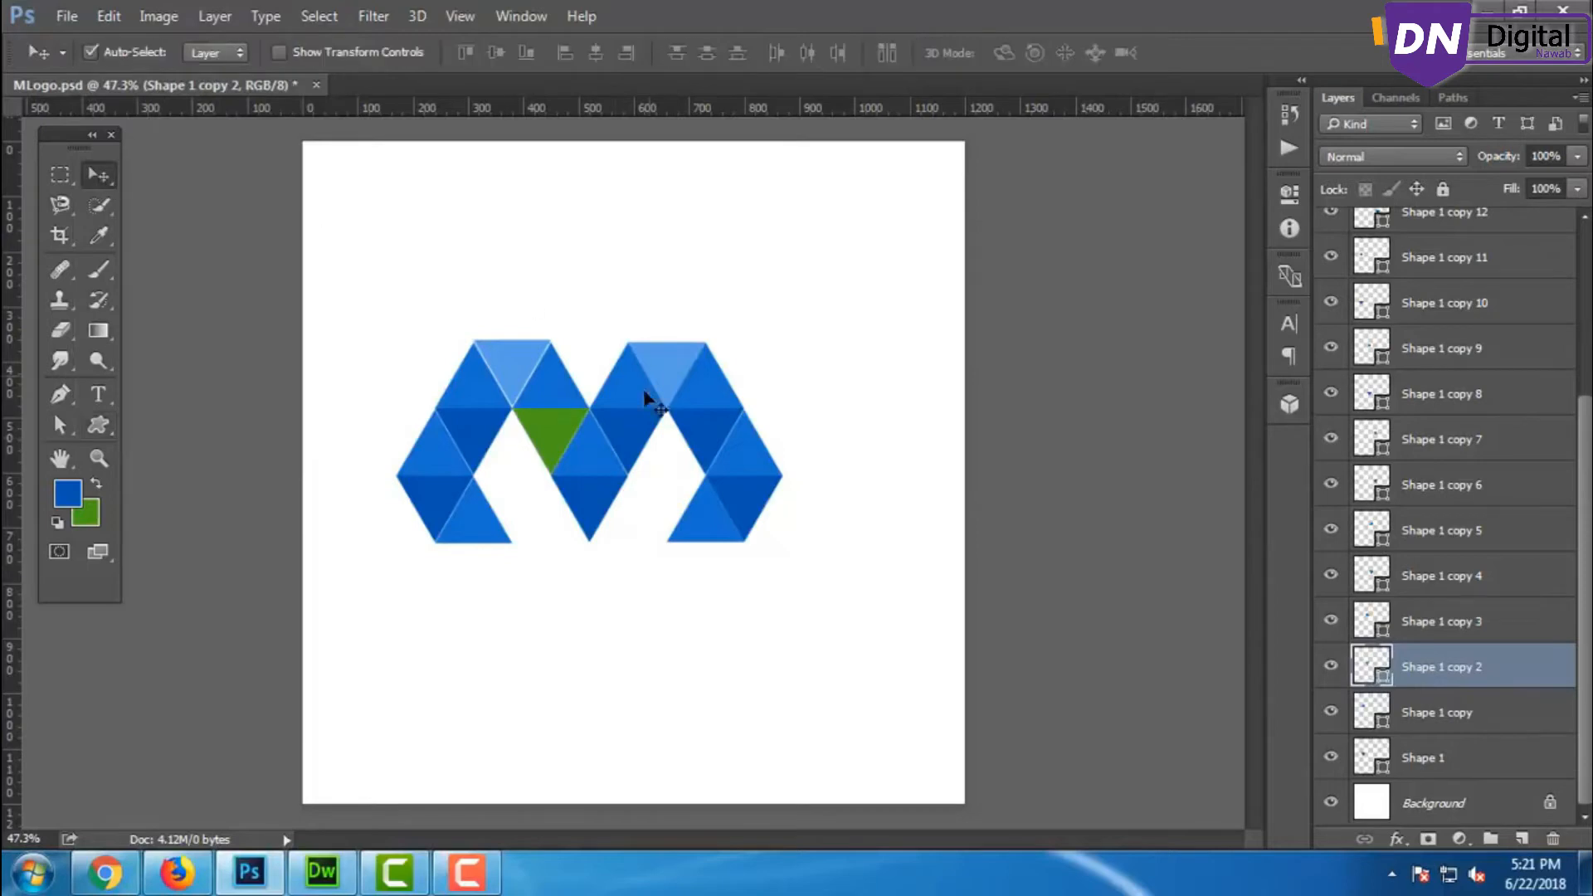
click(639, 457)
click(98, 430)
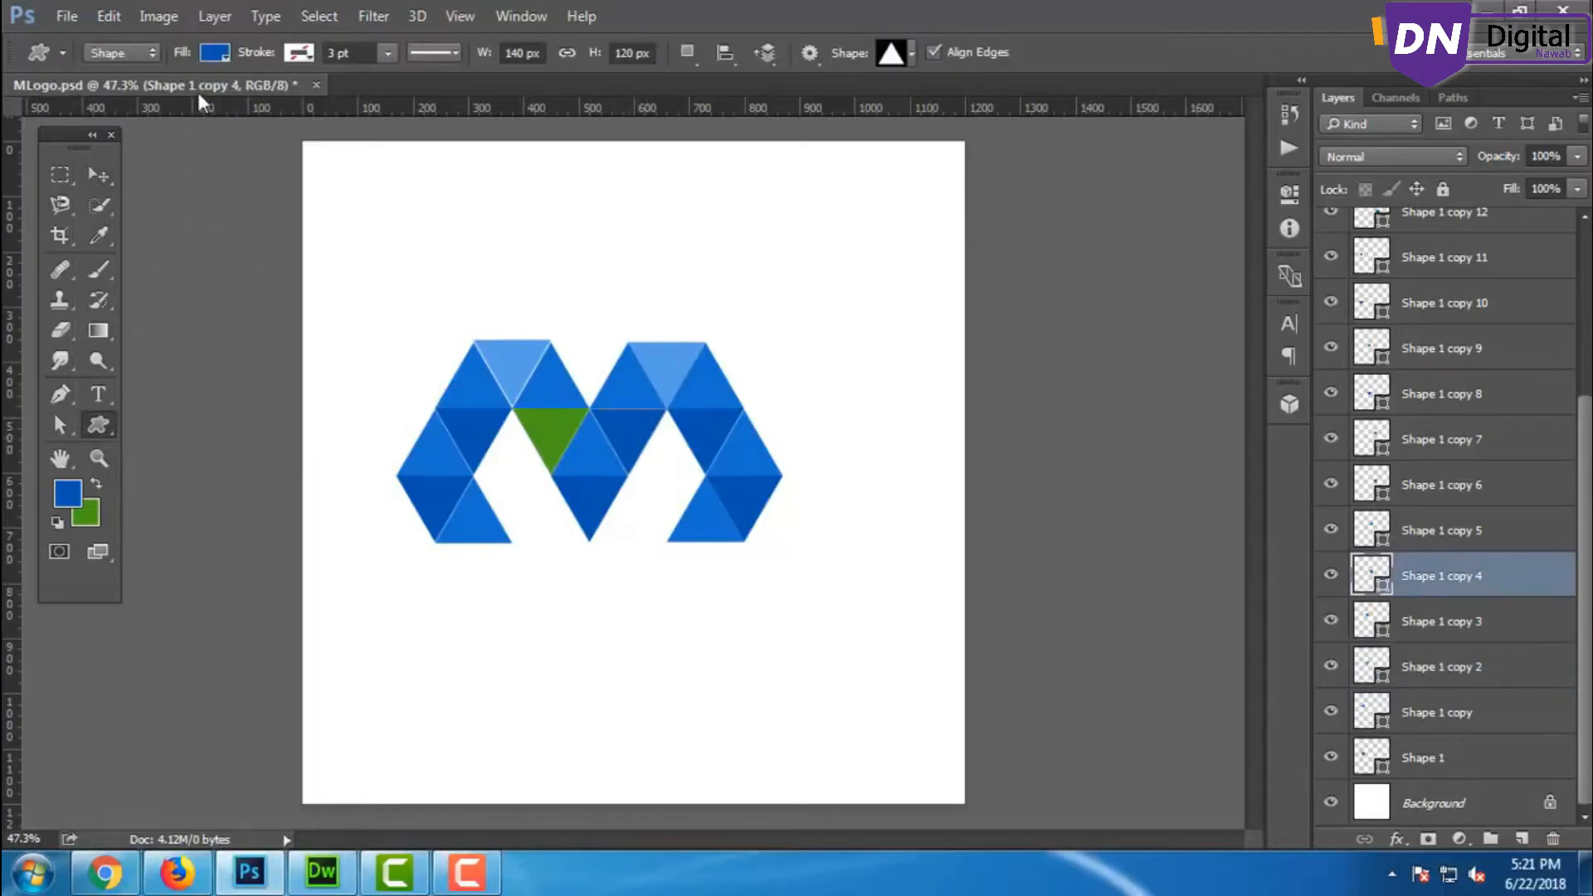
click(213, 53)
click(104, 174)
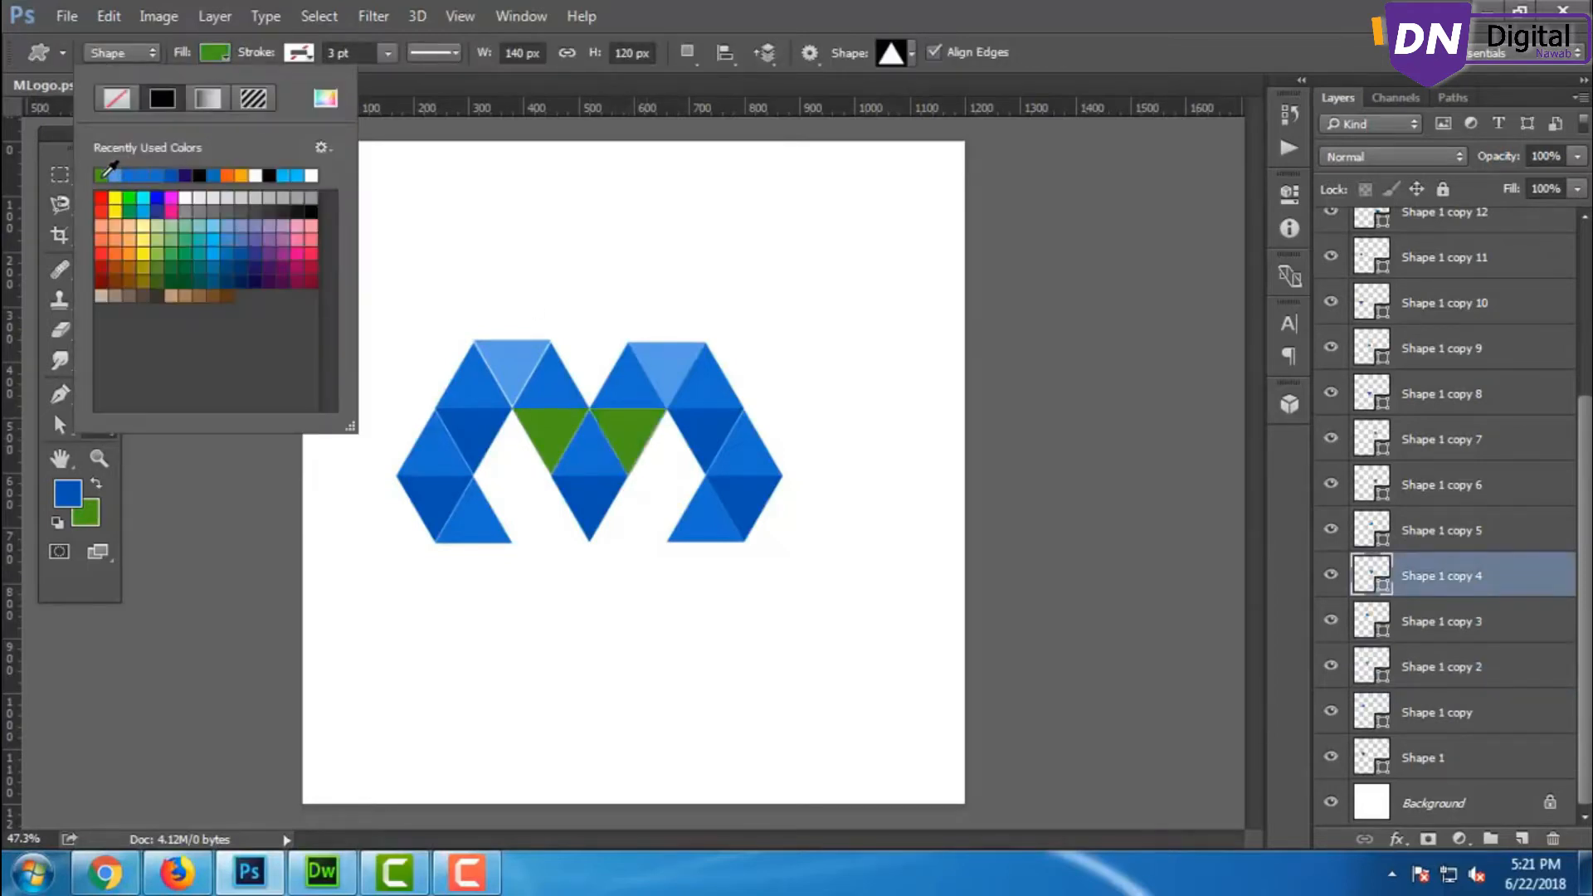
key(Return)
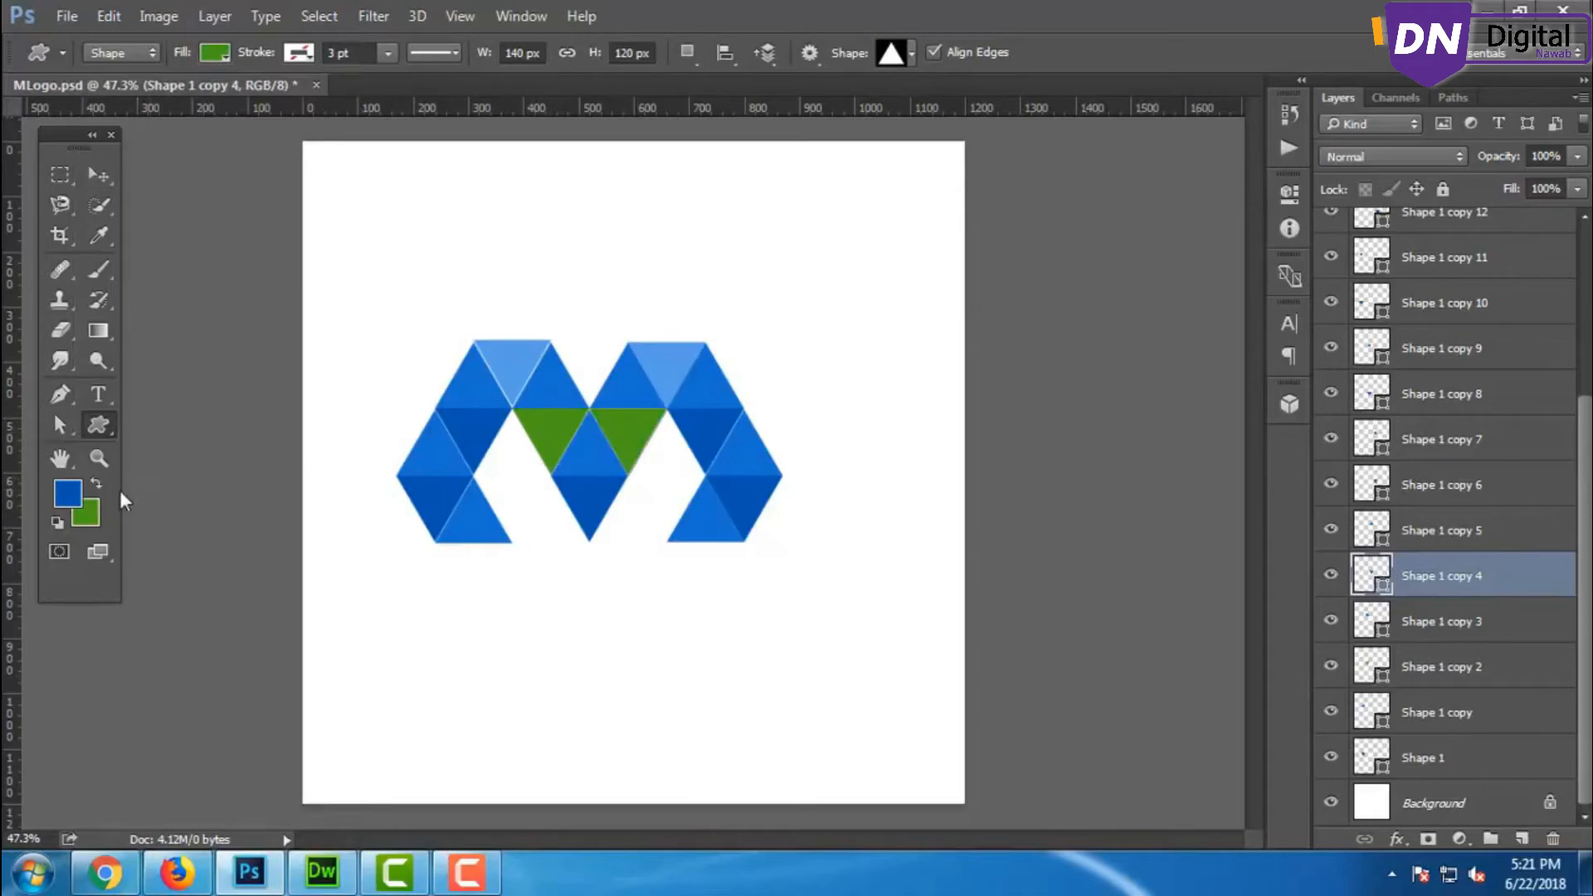
Fill the second peak's triangle with dark green #336e0a, based on the background green, and copy its hex code.
click(95, 172)
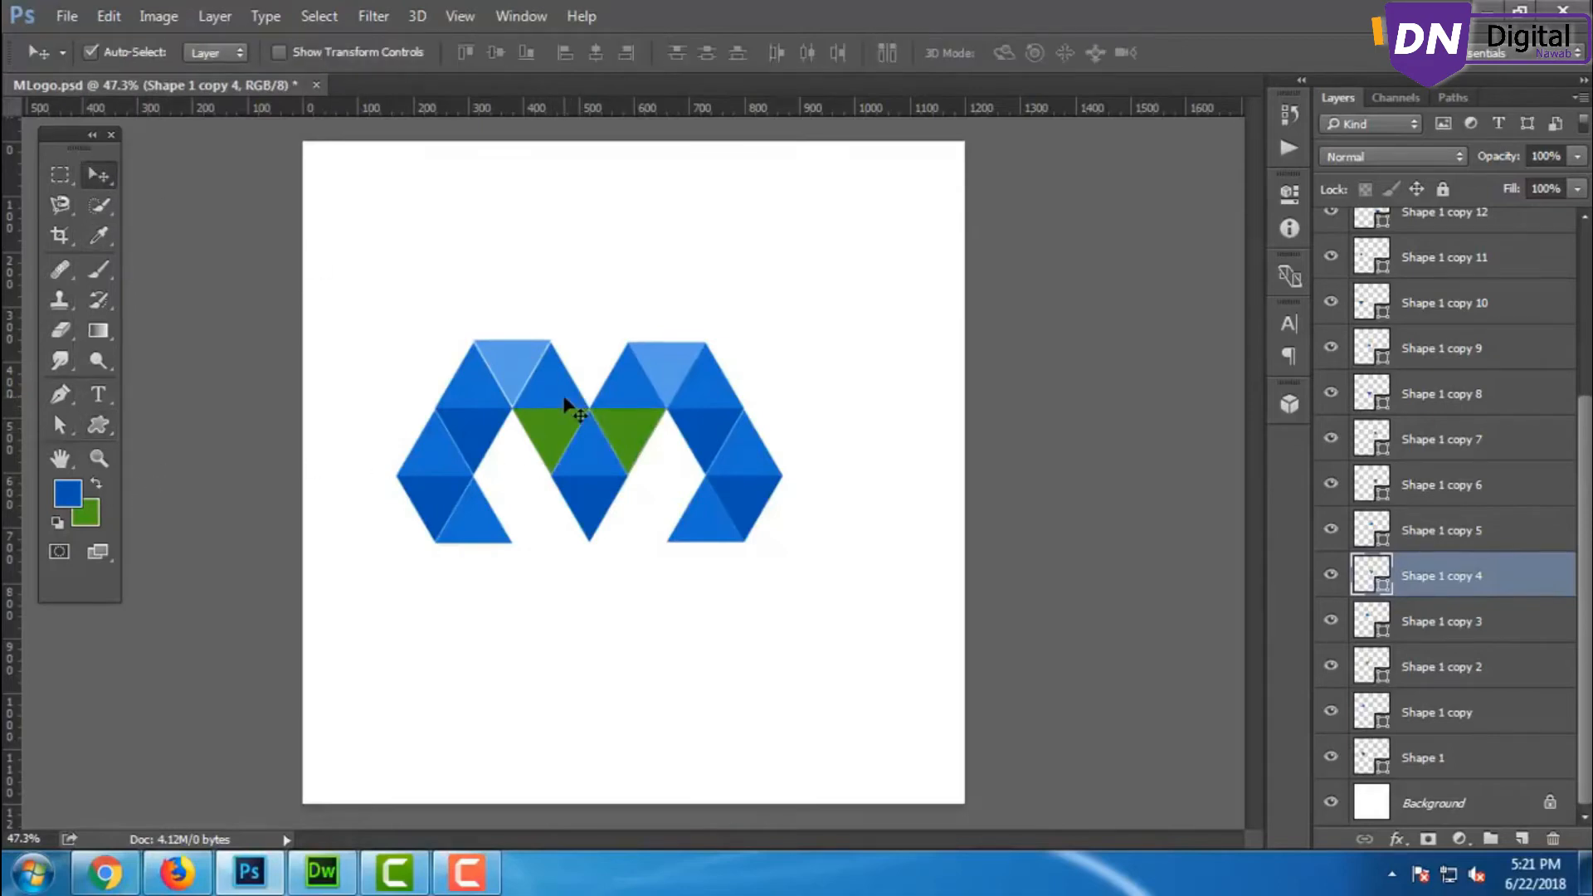
click(565, 401)
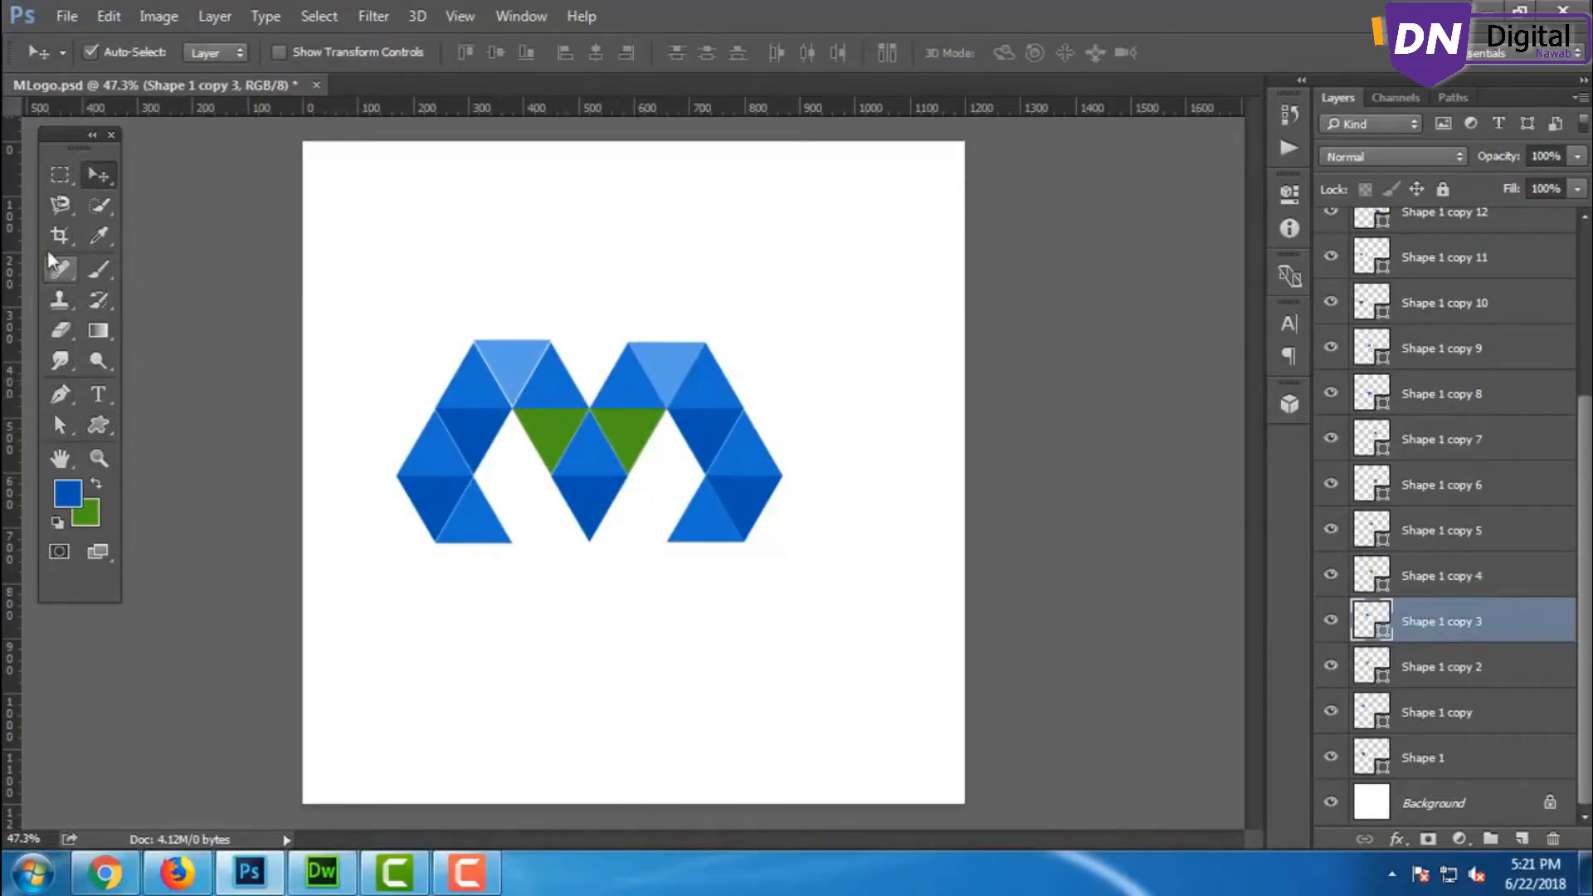
click(96, 425)
click(215, 53)
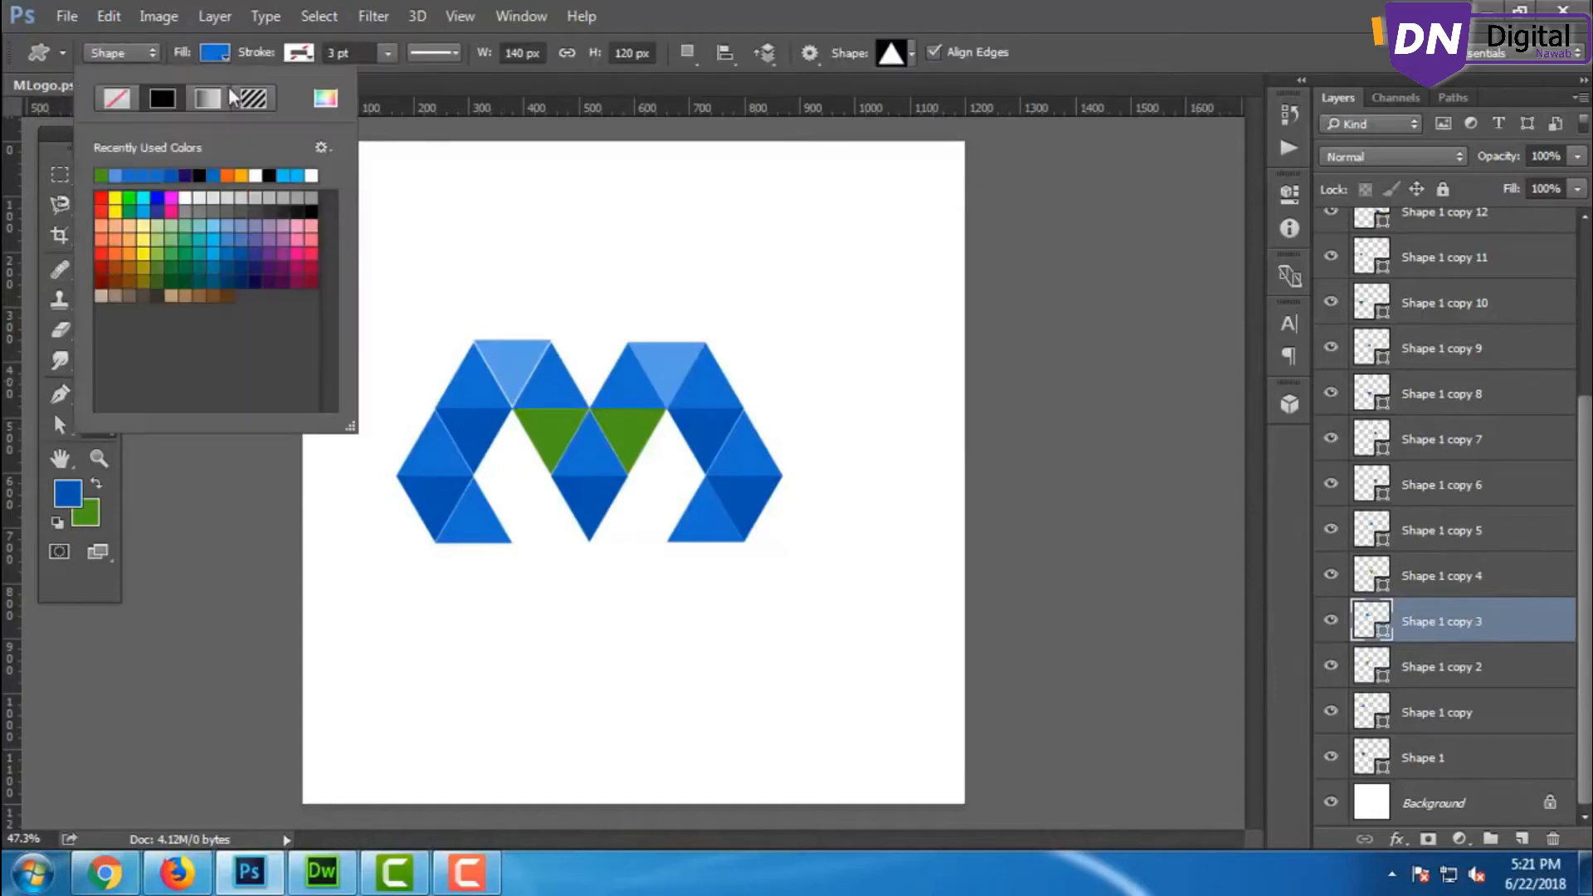
click(326, 101)
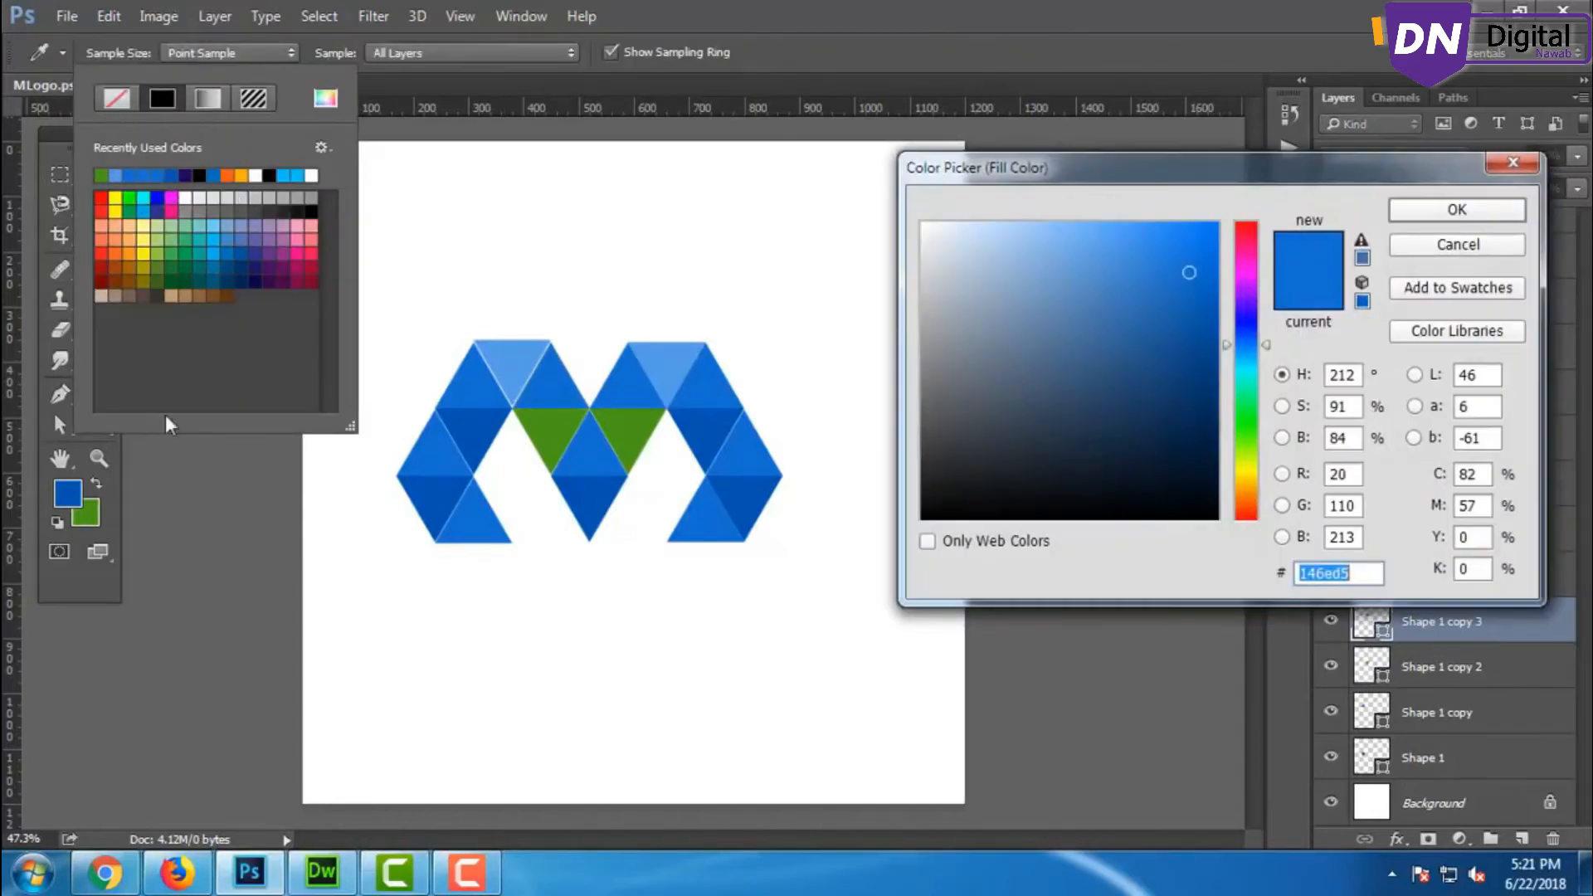
click(88, 514)
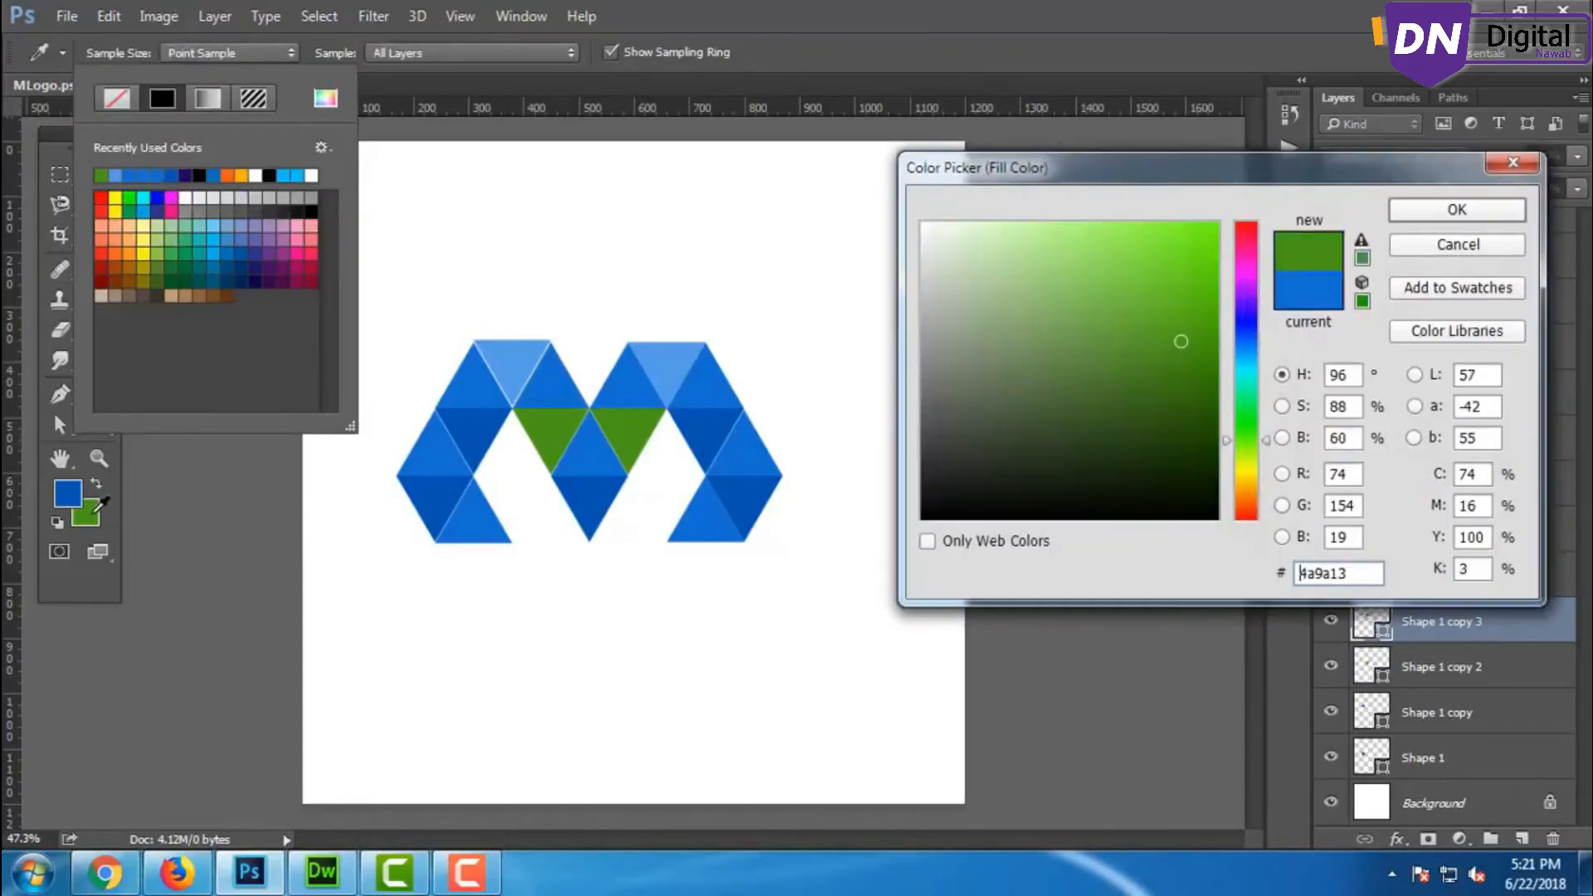
click(1189, 392)
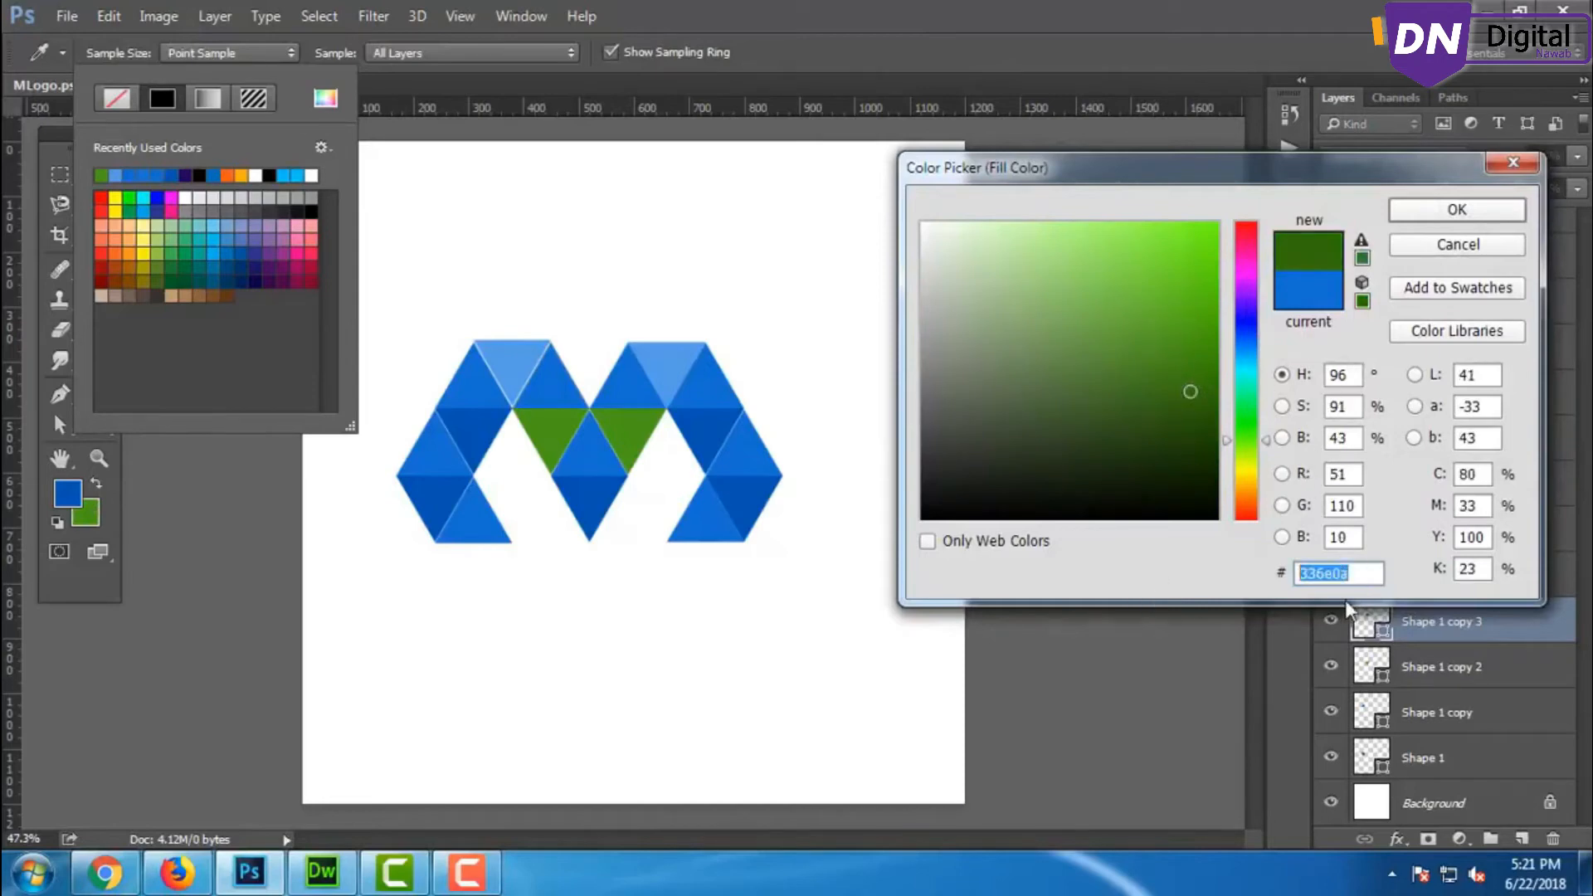
right_click(1342, 574)
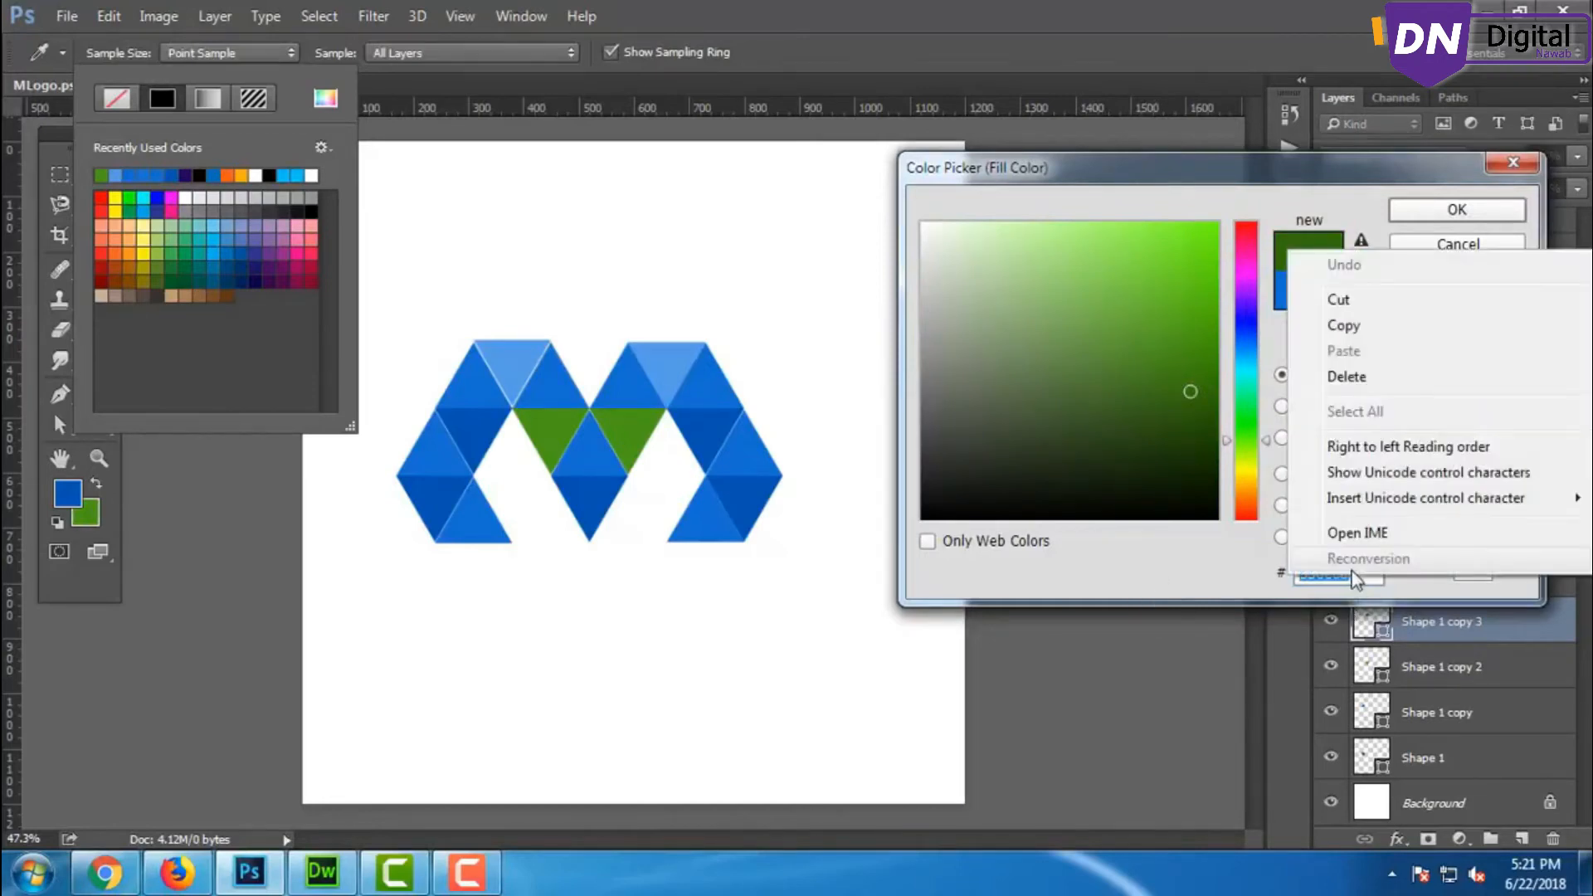
click(1340, 325)
click(1457, 209)
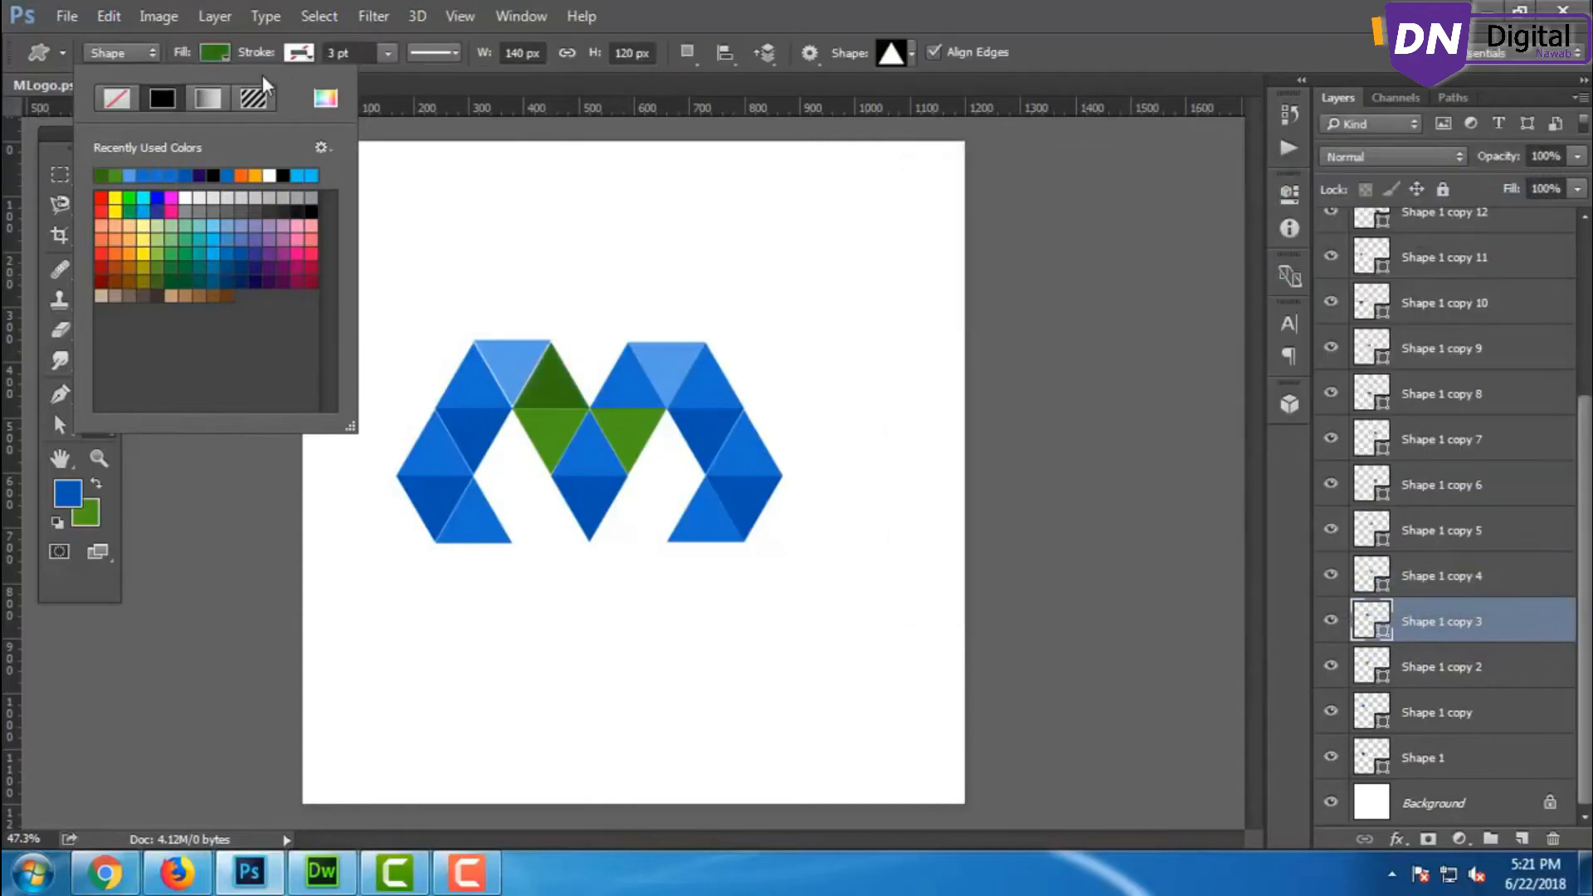
key(Return)
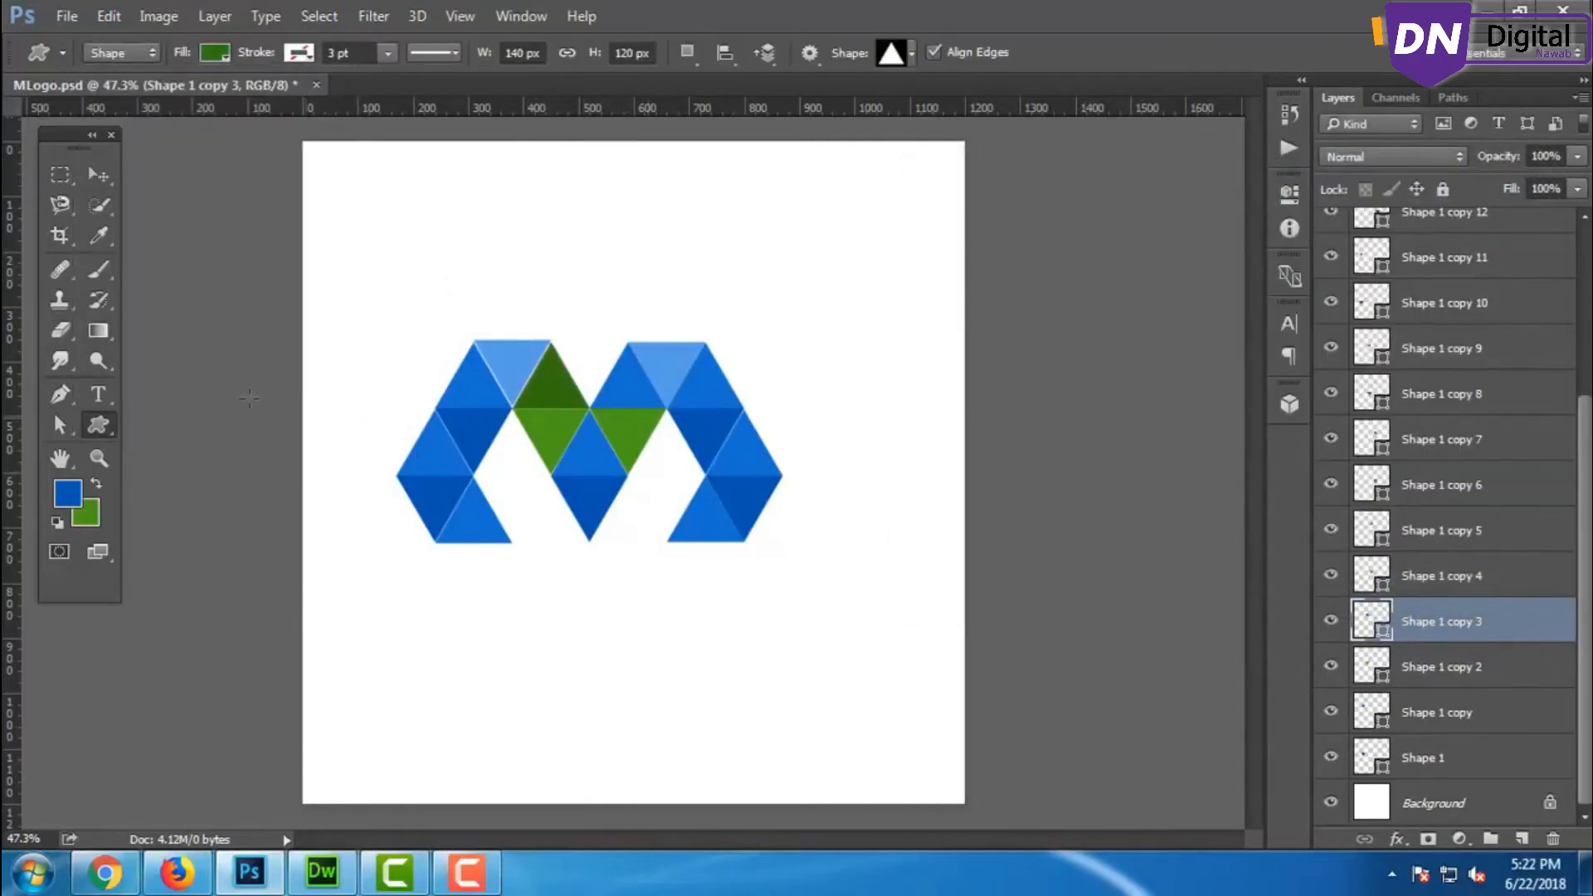
Fill the third peak's triangle with the recently used dark green.
click(92, 181)
click(614, 394)
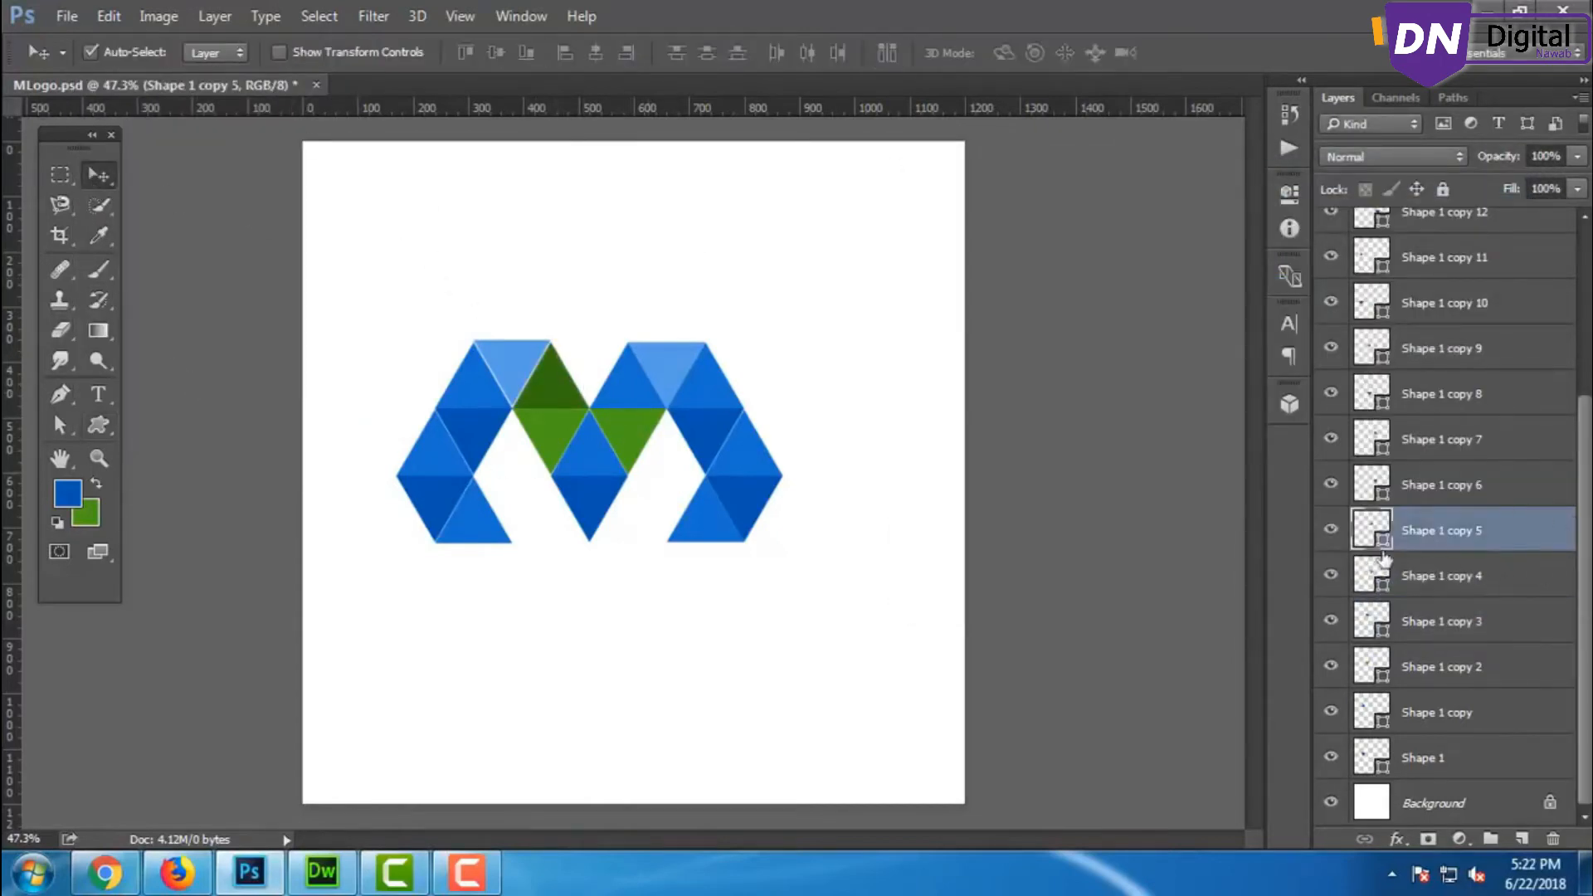
click(98, 425)
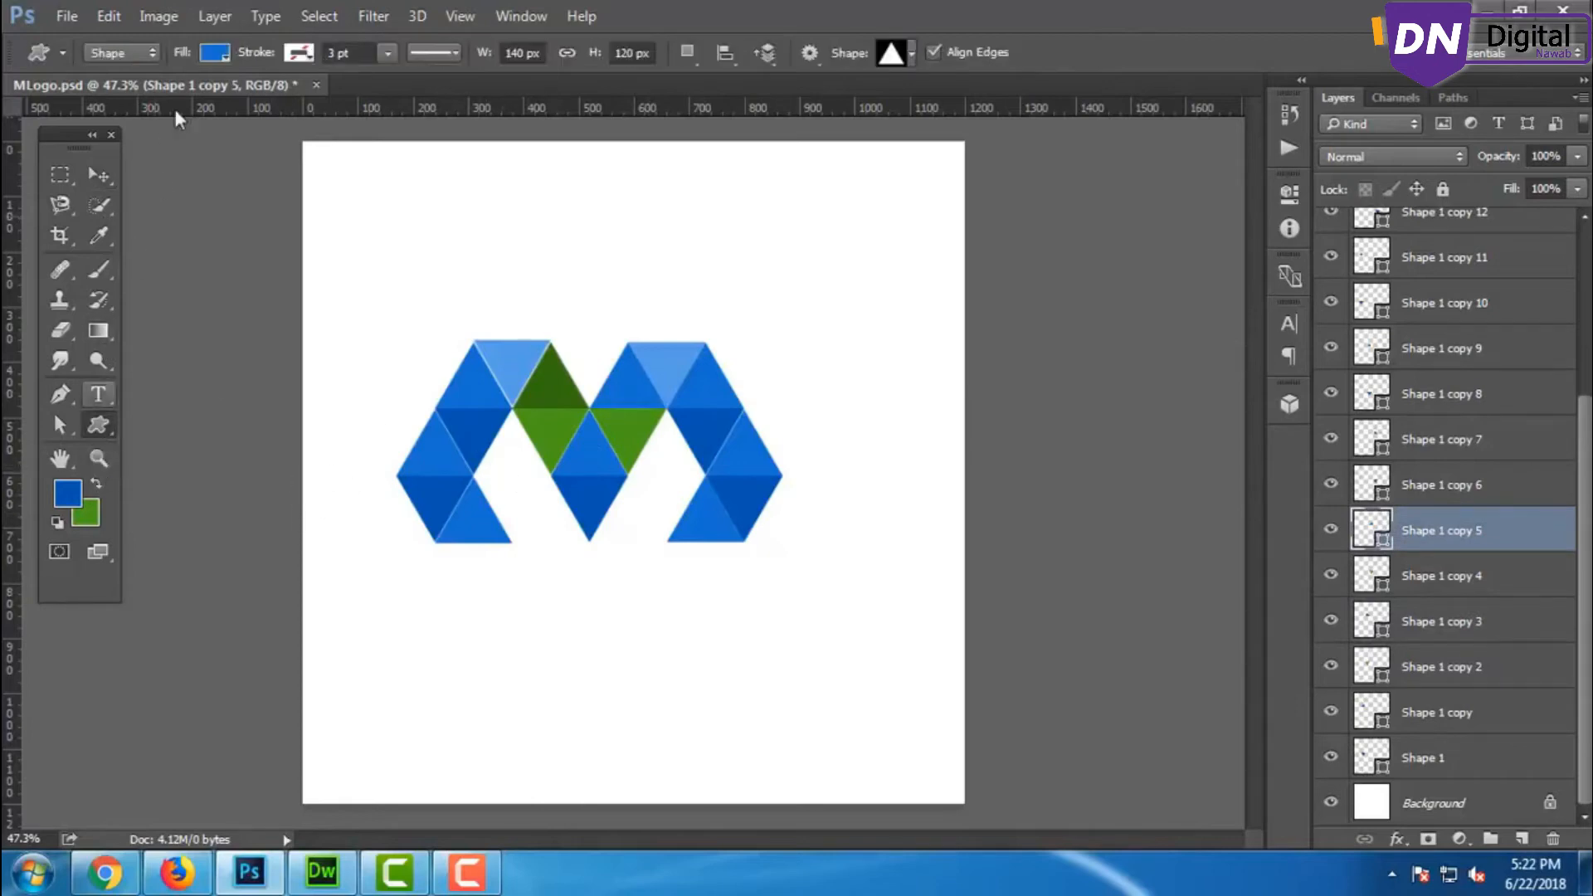
click(203, 56)
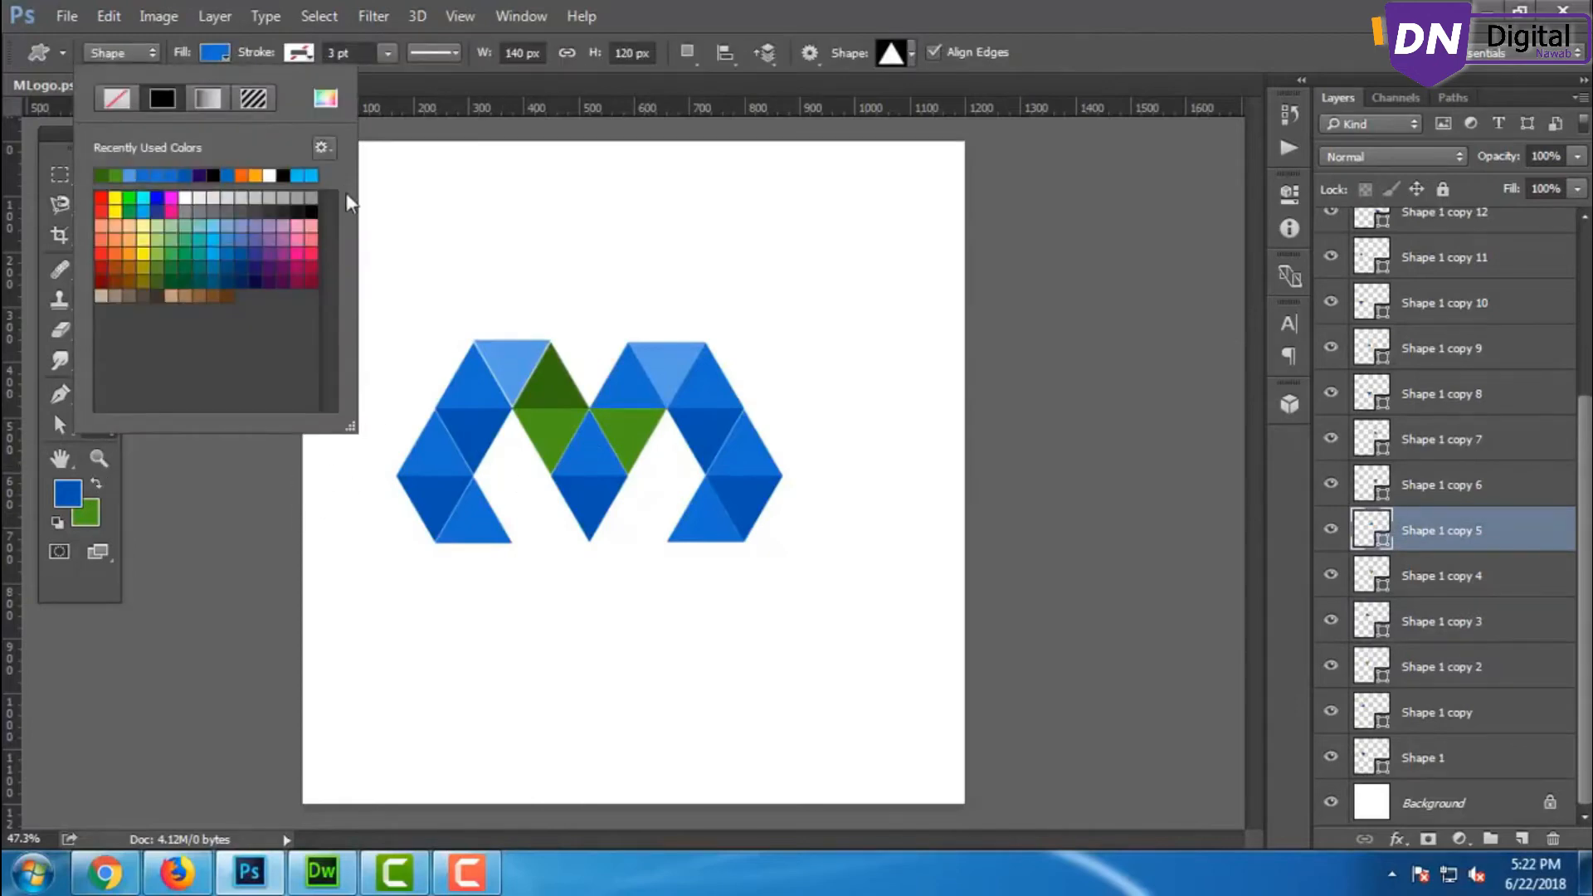
click(103, 174)
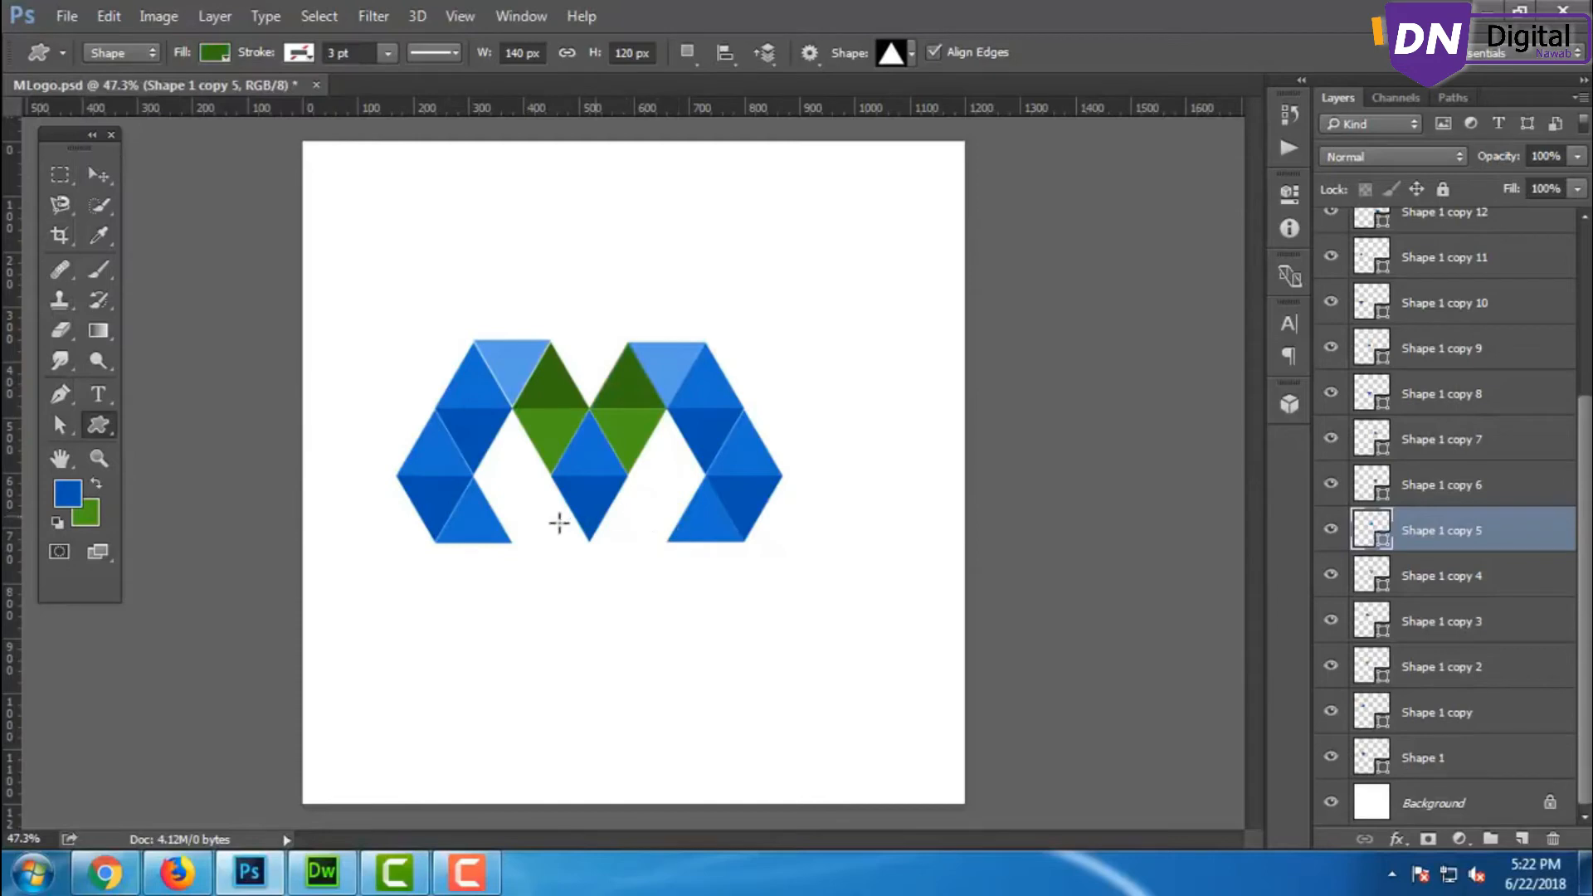
Fill the lowest inverted triangle at the M's central point with the same dark green.
click(93, 176)
click(619, 507)
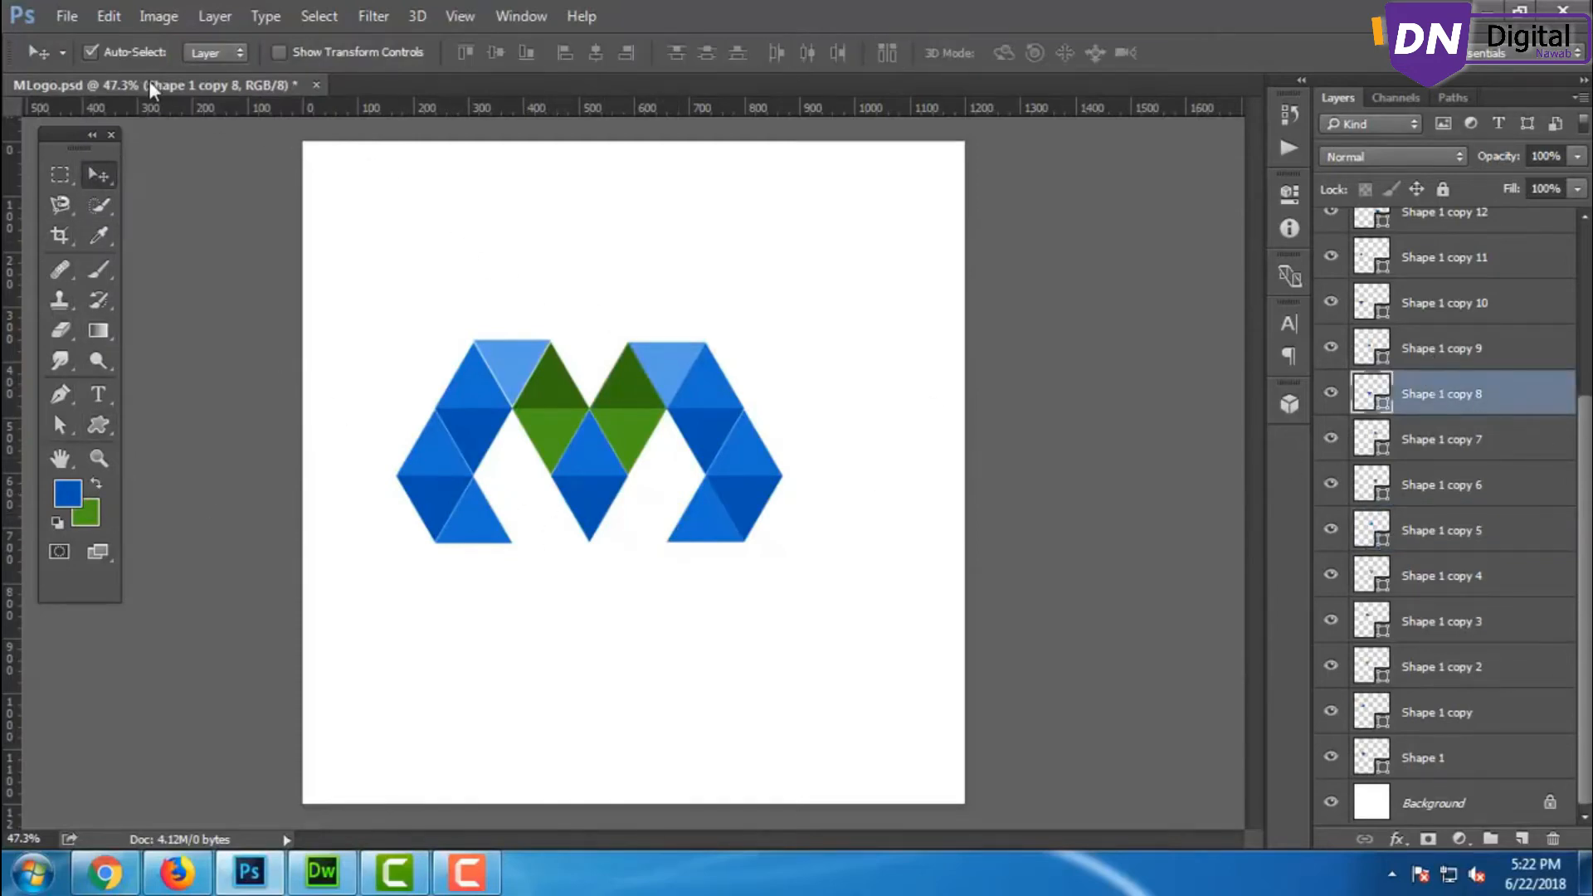
key(u)
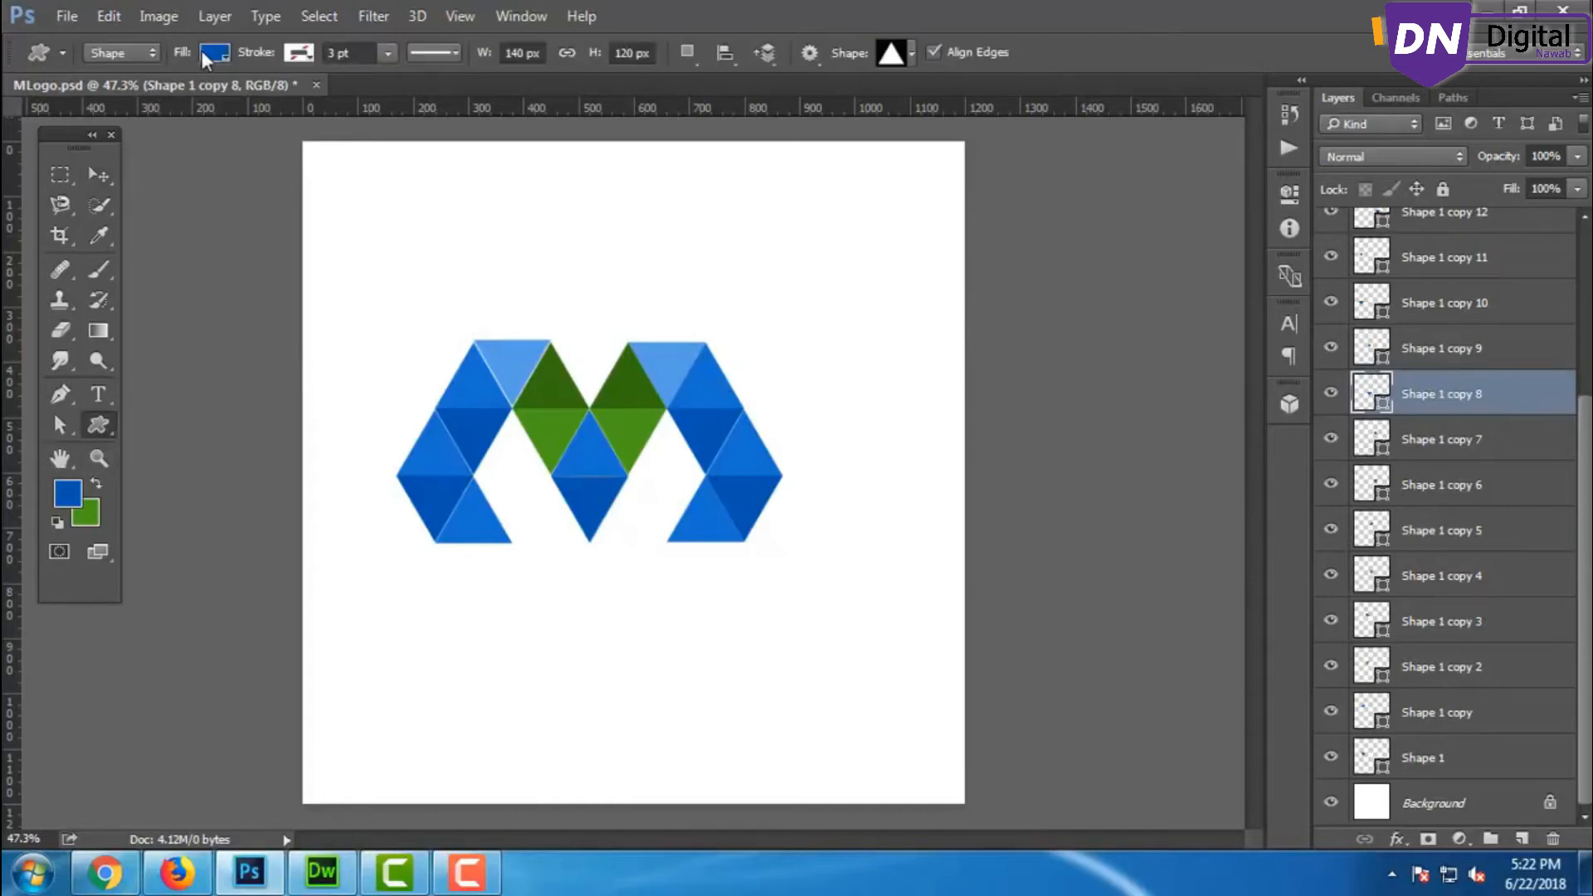
click(203, 53)
click(101, 175)
key(Return)
click(98, 174)
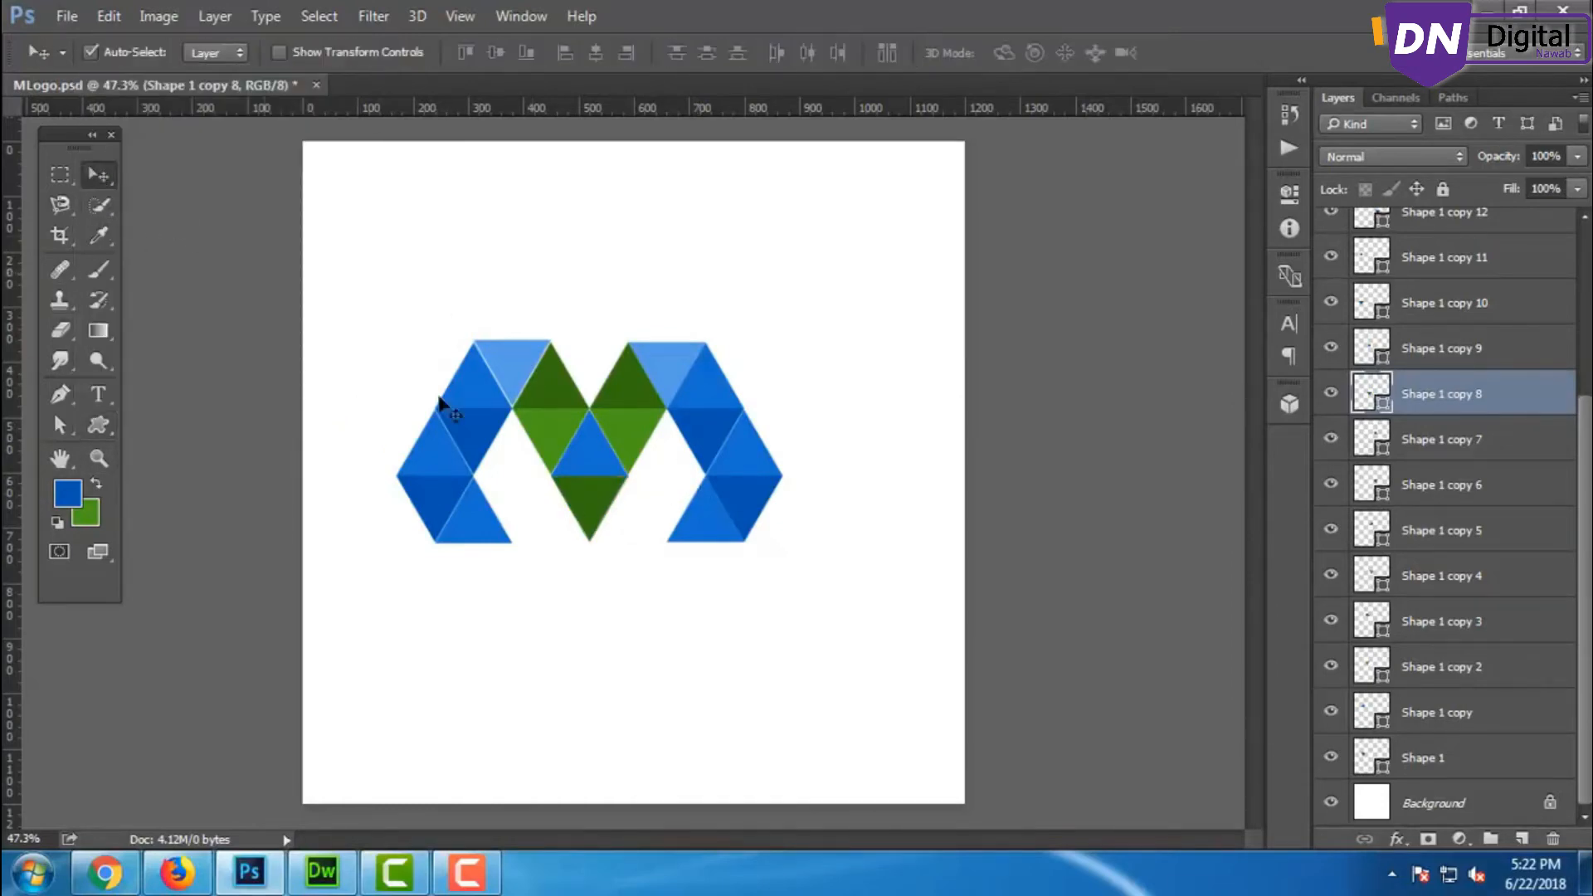
Fill the upright triangle at the center of the green V with light green #92d962, based on the background green.
click(611, 452)
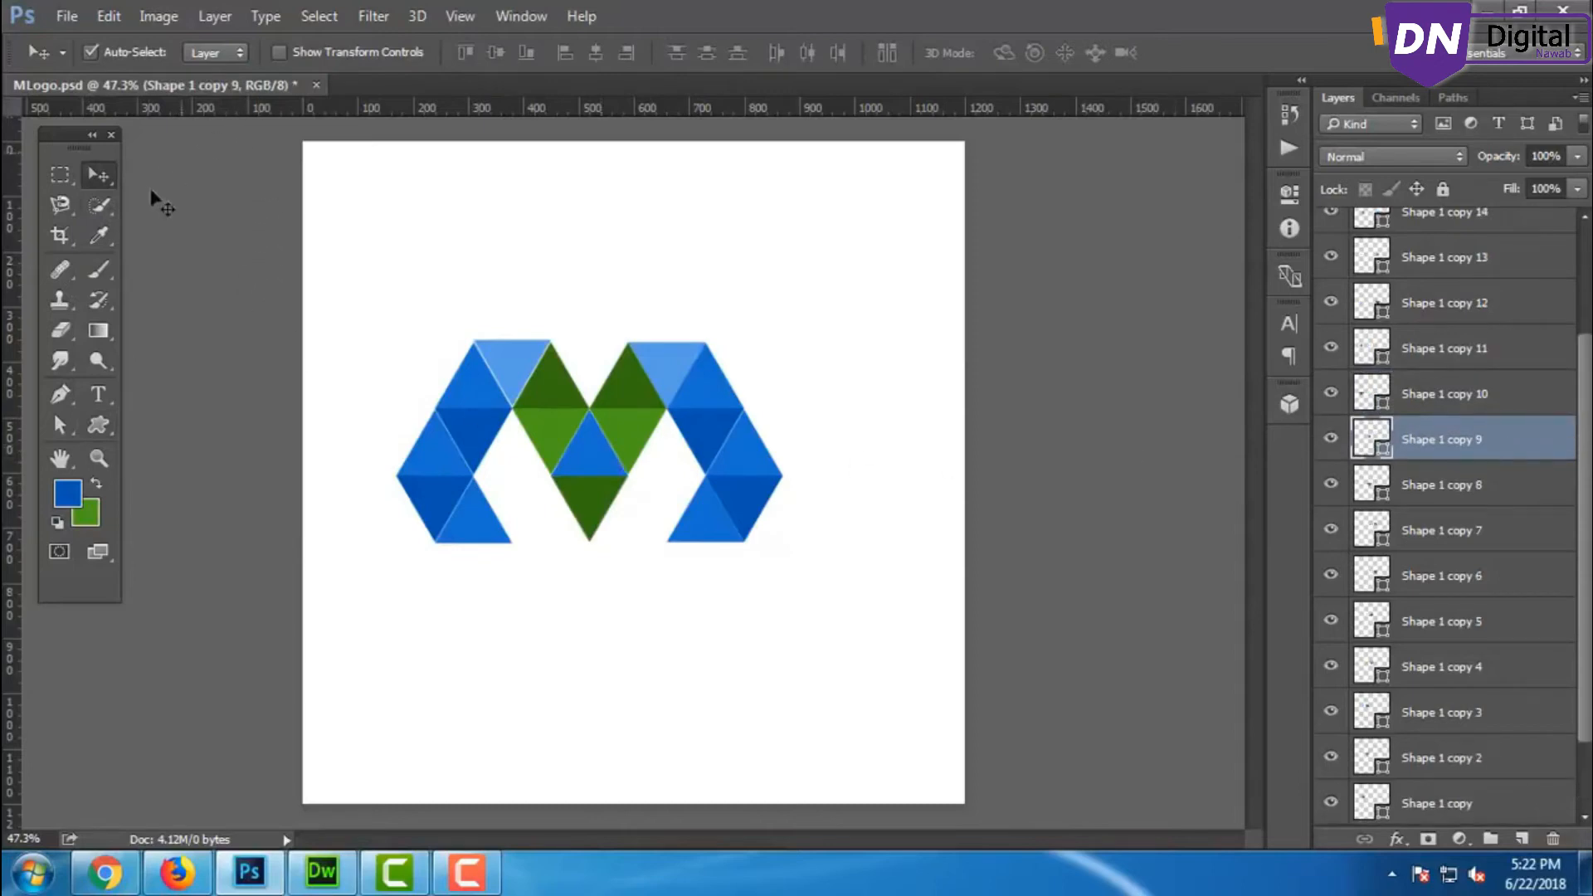
click(99, 425)
click(212, 53)
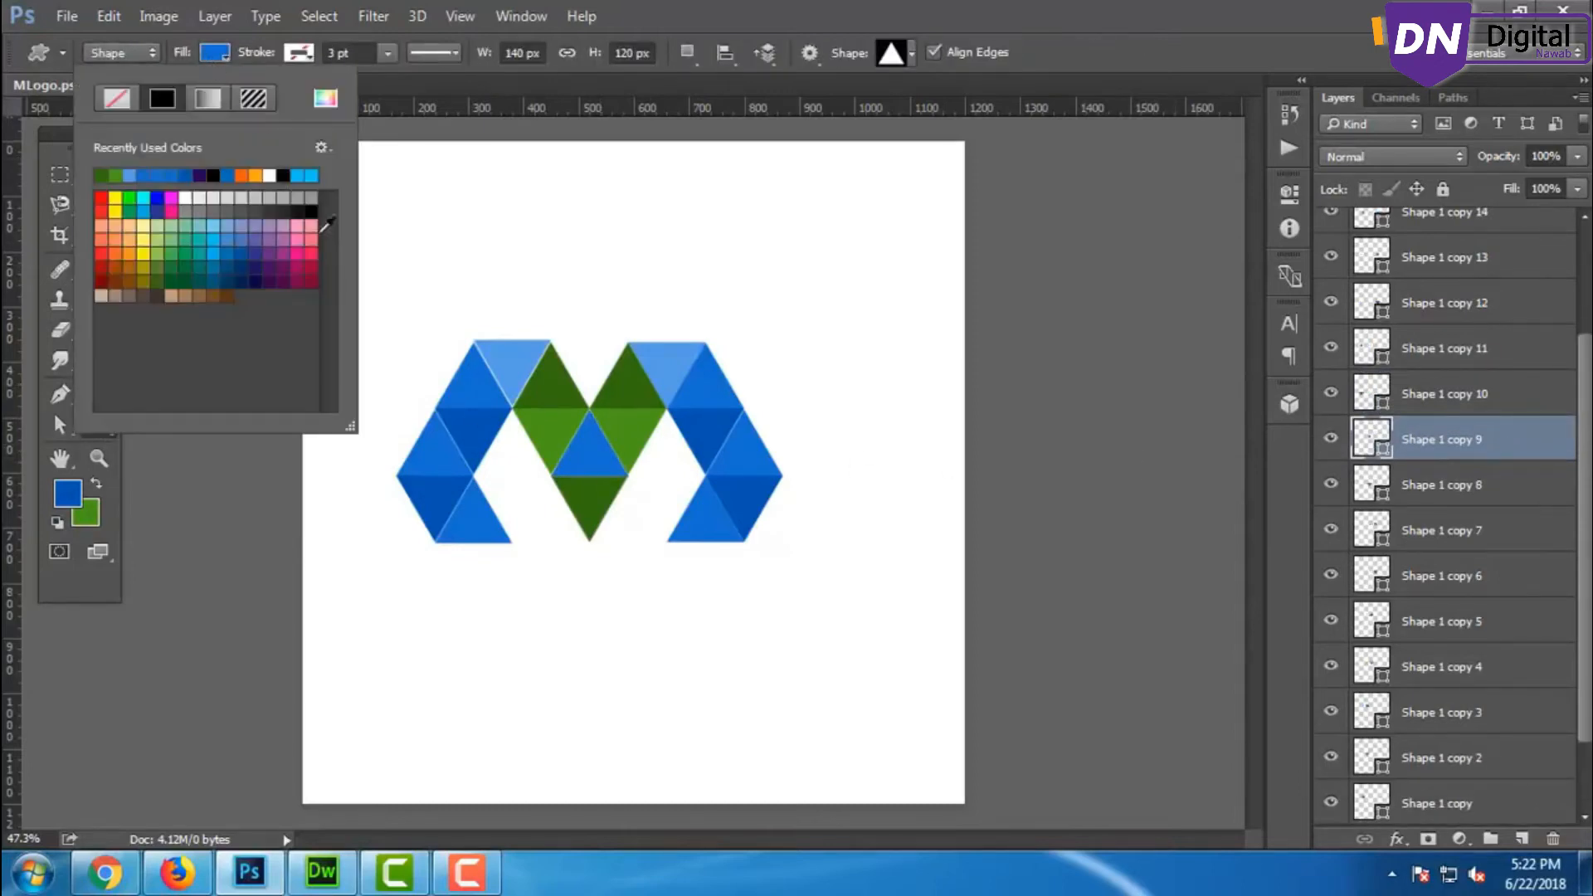
click(325, 98)
click(93, 513)
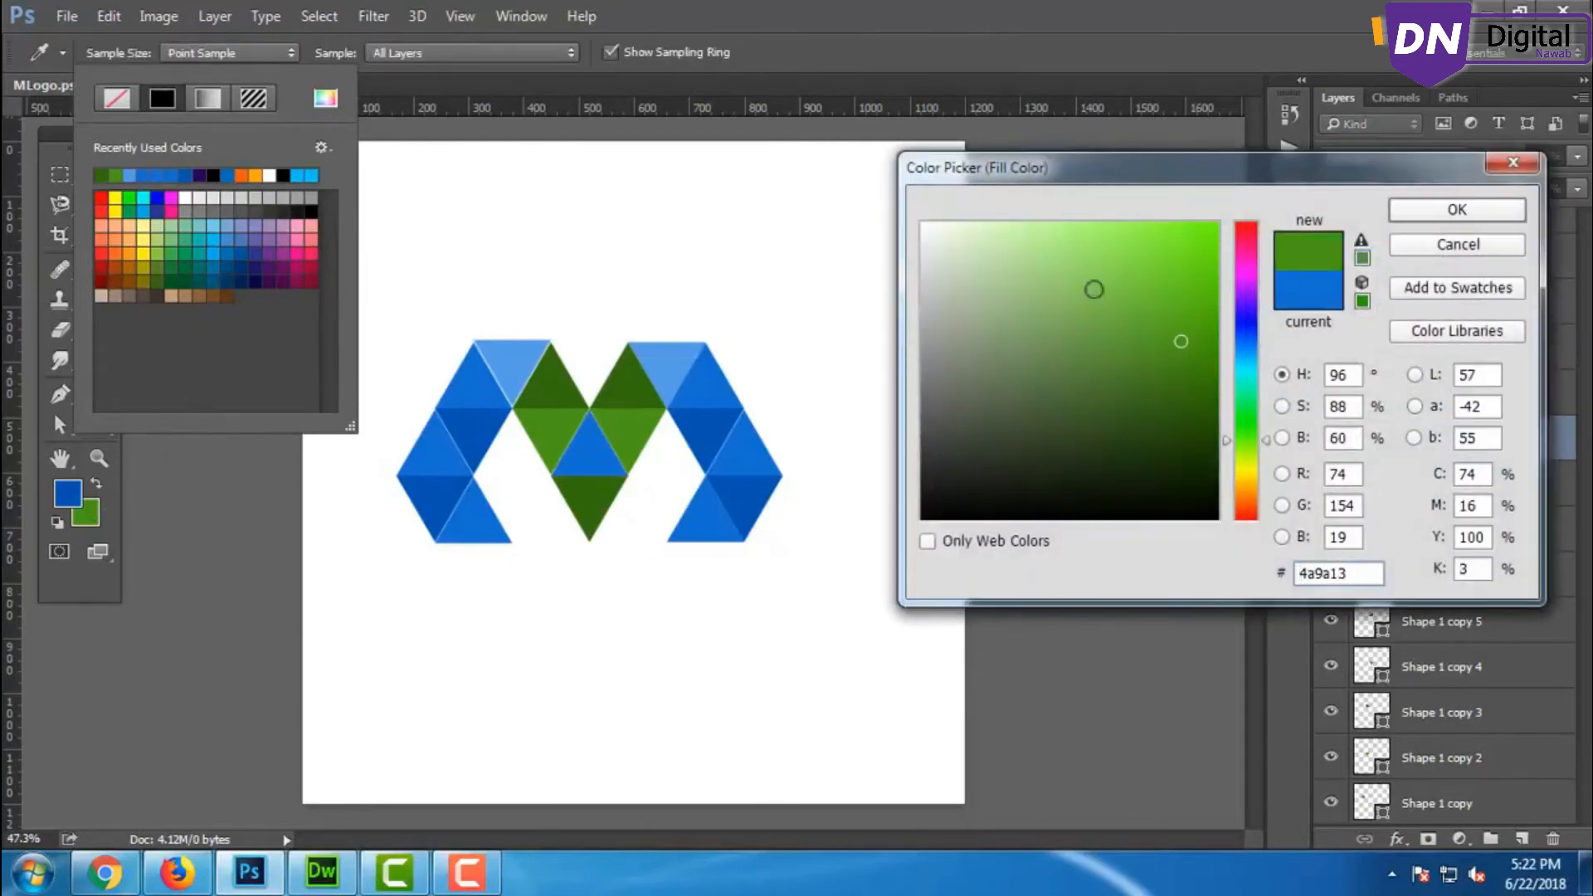
click(1084, 267)
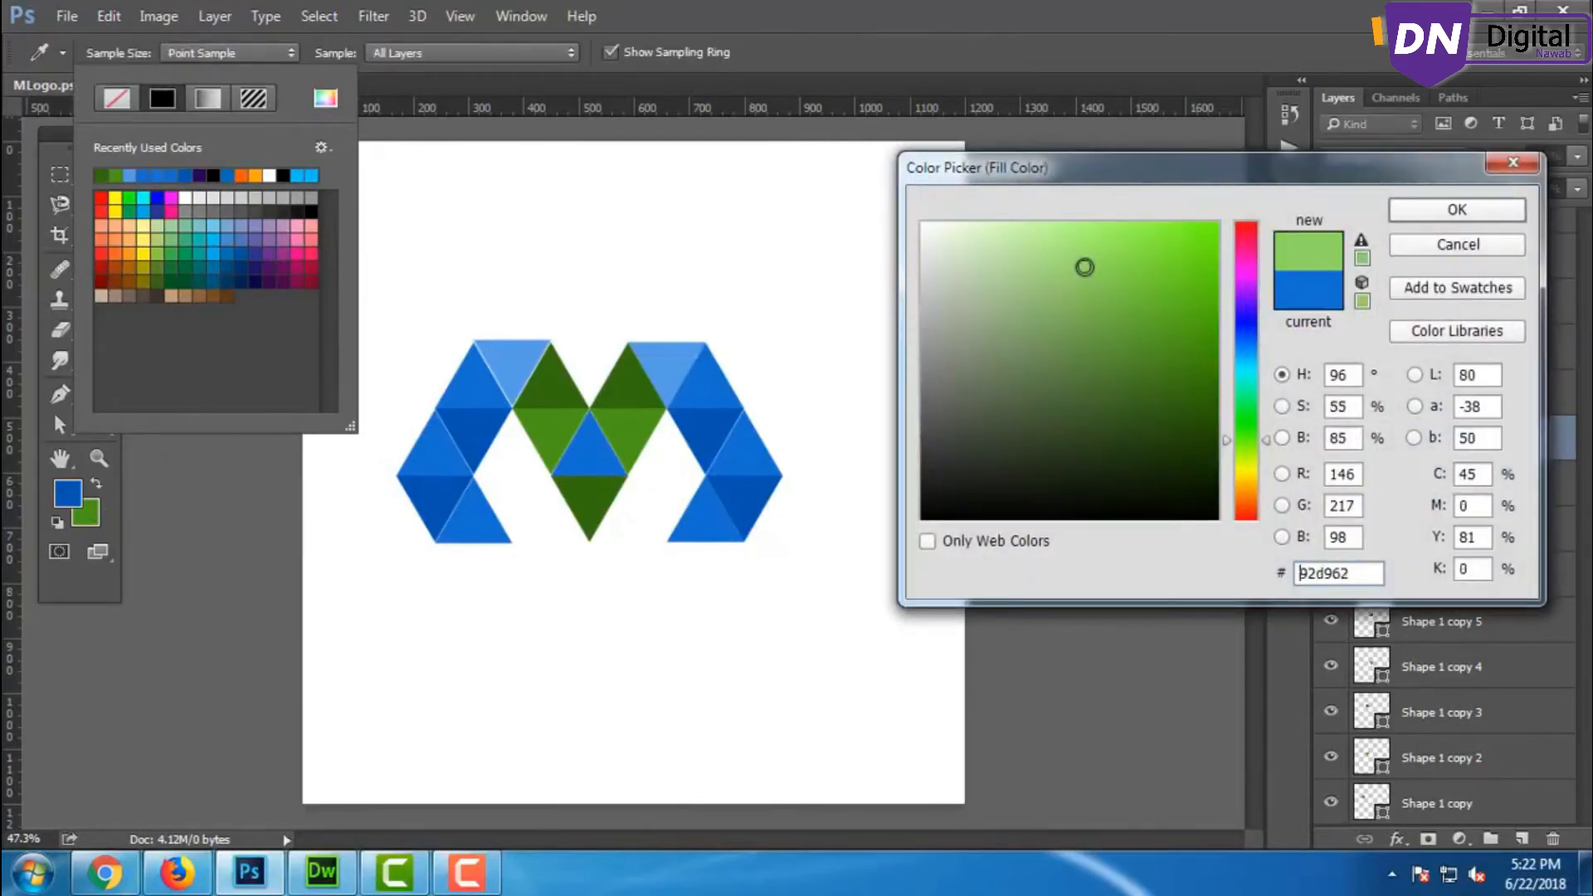
click(1440, 215)
click(411, 248)
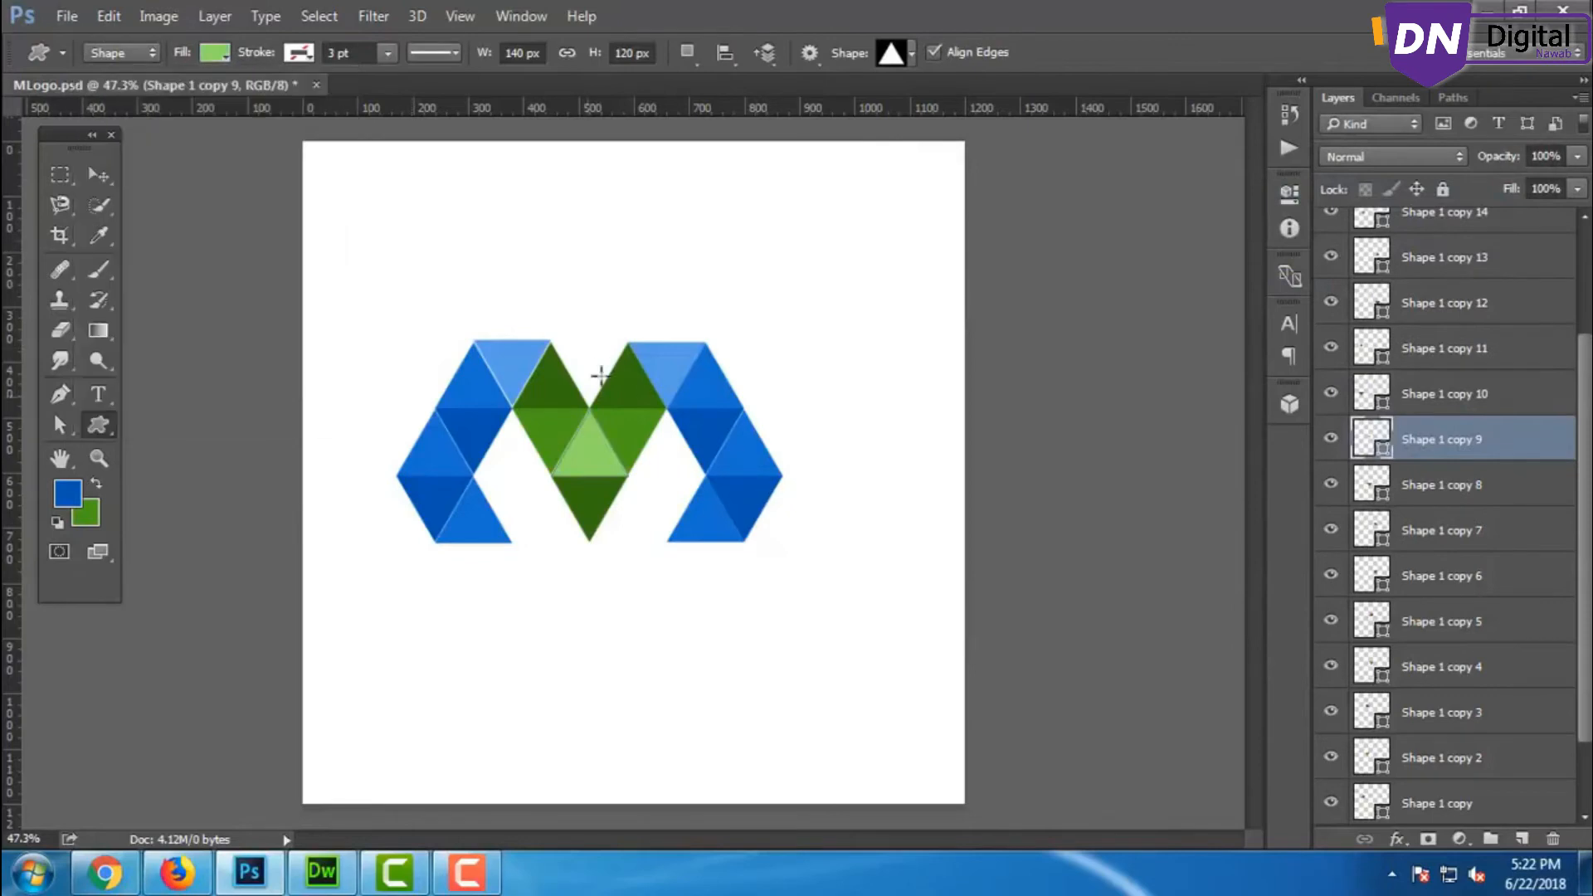
key(v)
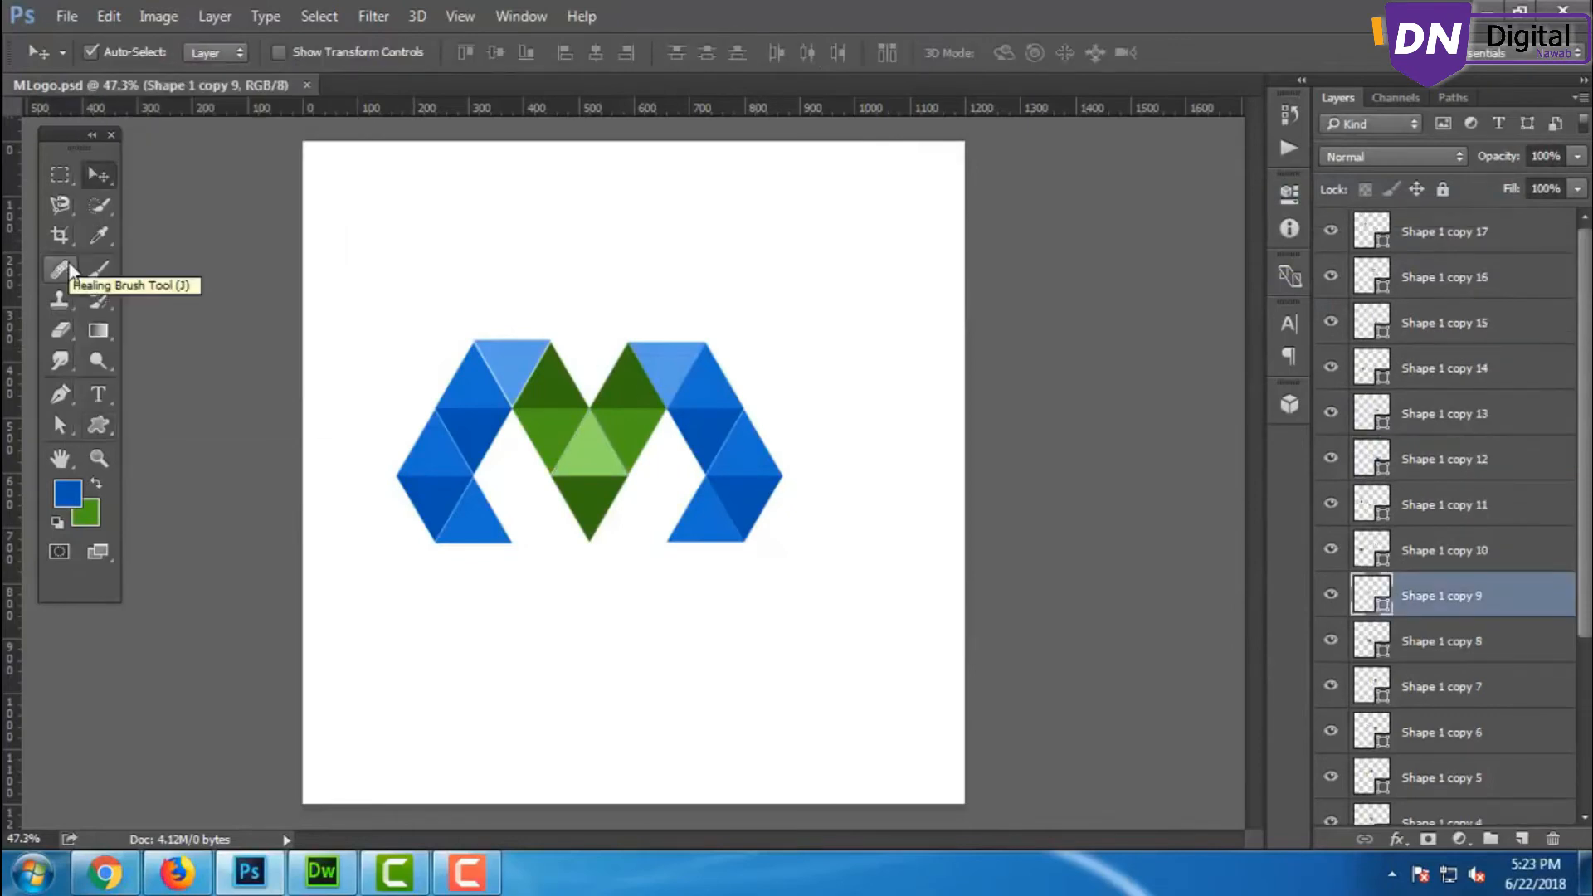
Set the background color to pink #bd1c77 and fill the dark blue inverted triangle in the M's left leg with it.
click(450, 503)
click(93, 519)
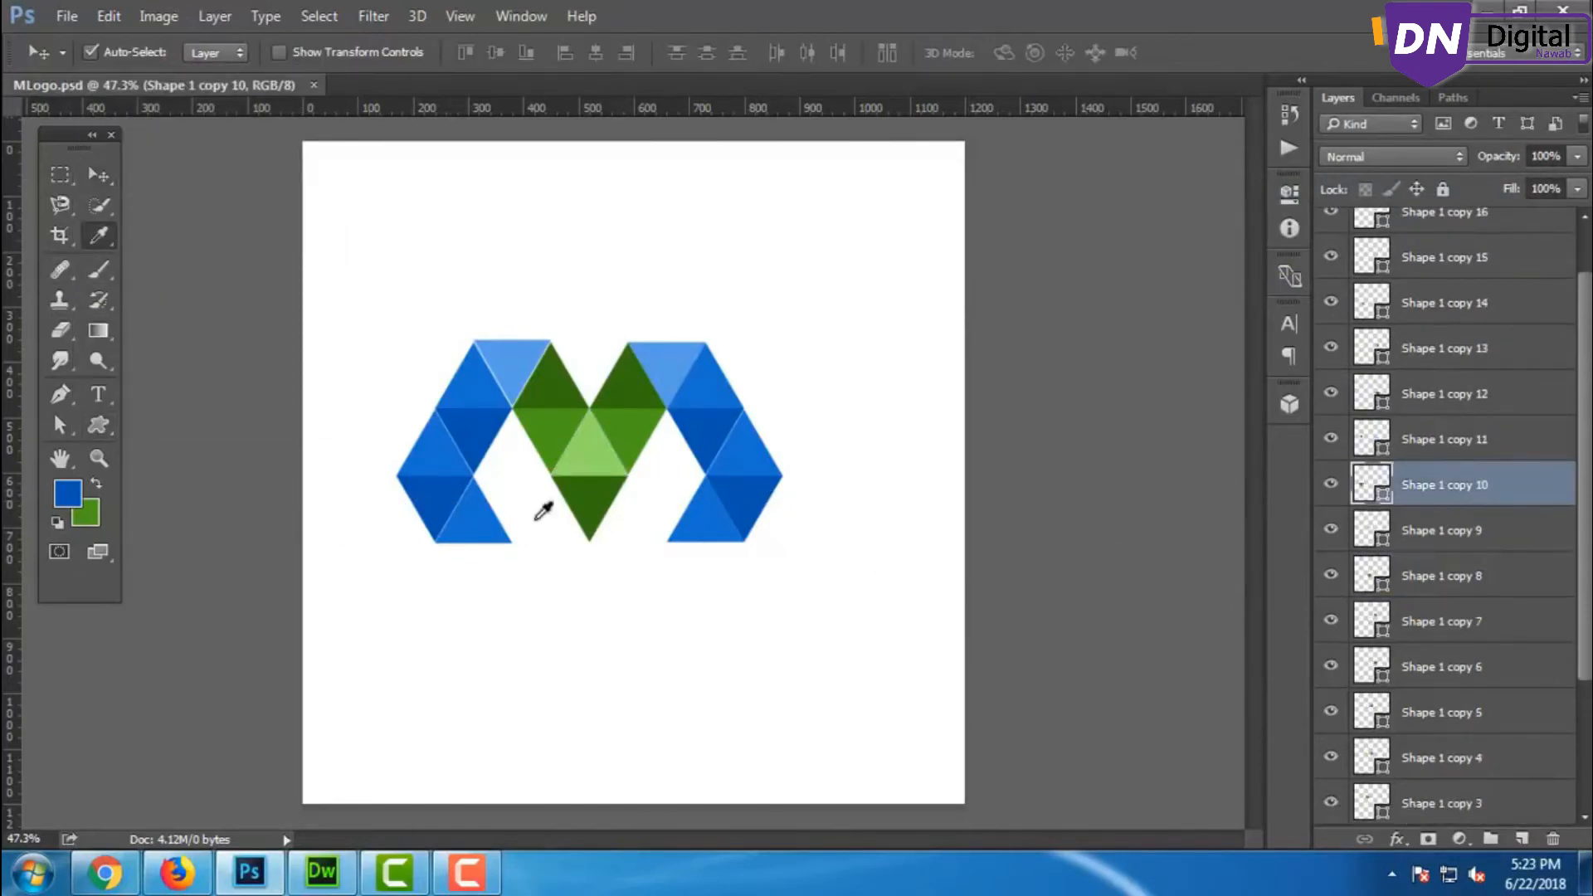
drag(1270, 441, 1276, 251)
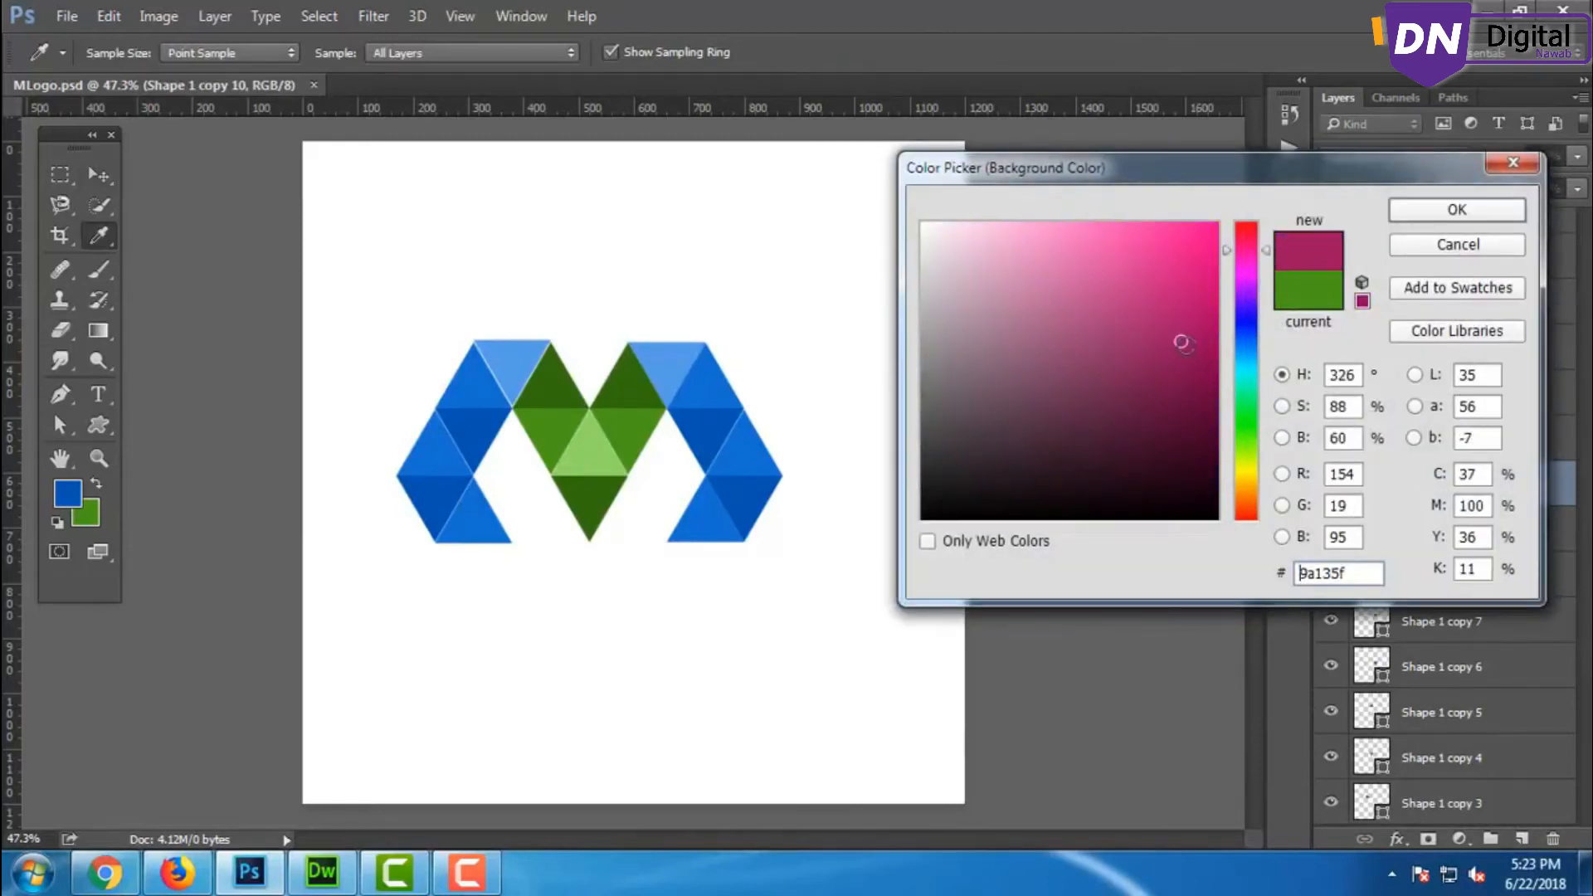
drag(1179, 308, 1175, 299)
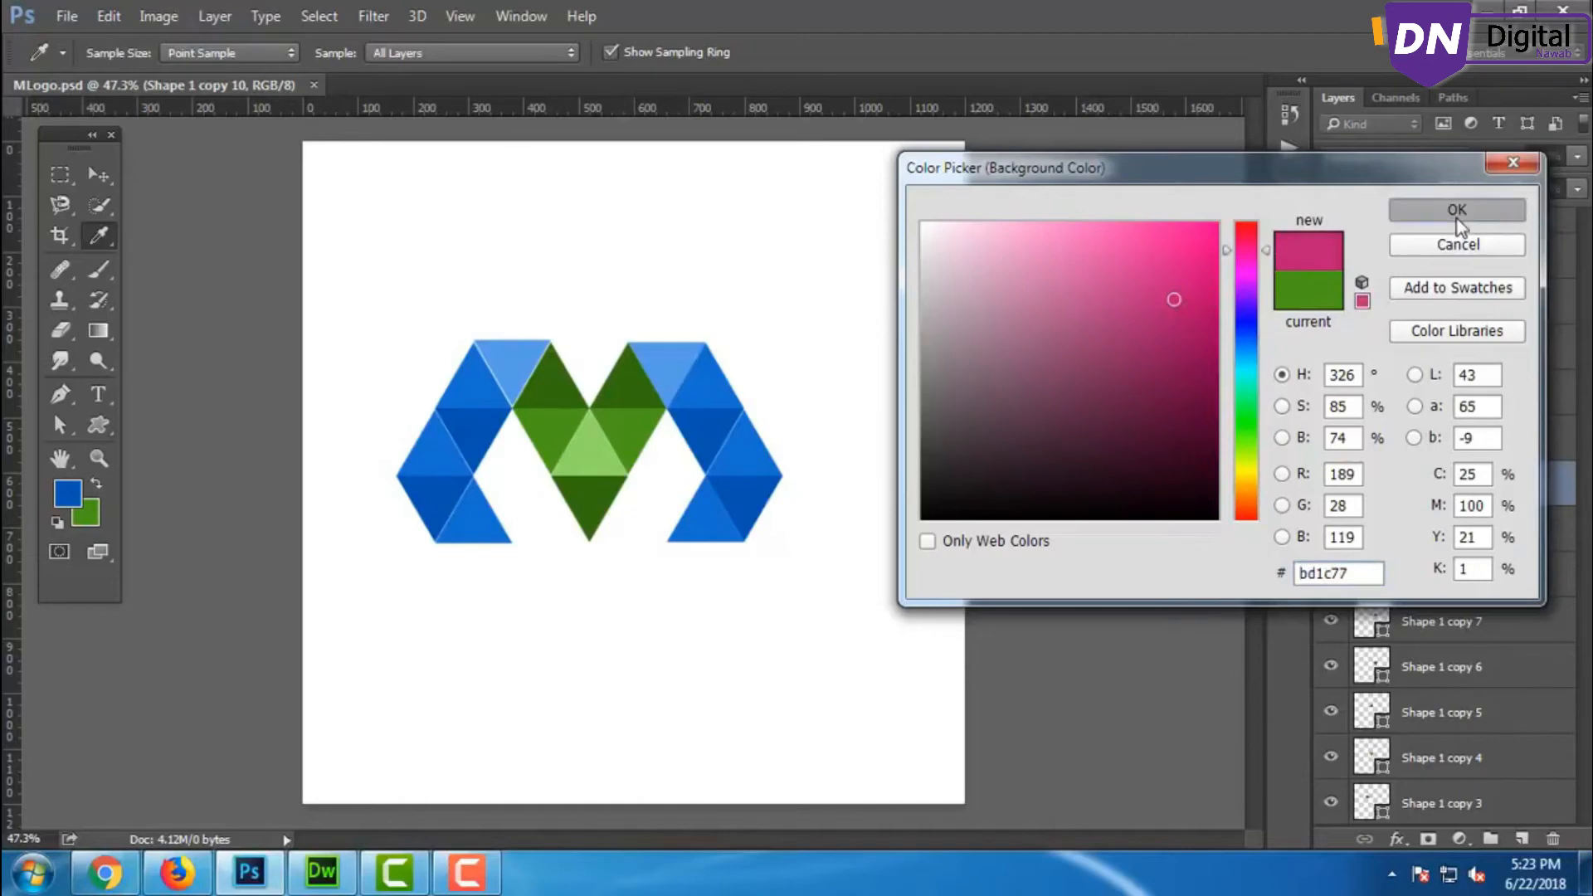
click(1415, 211)
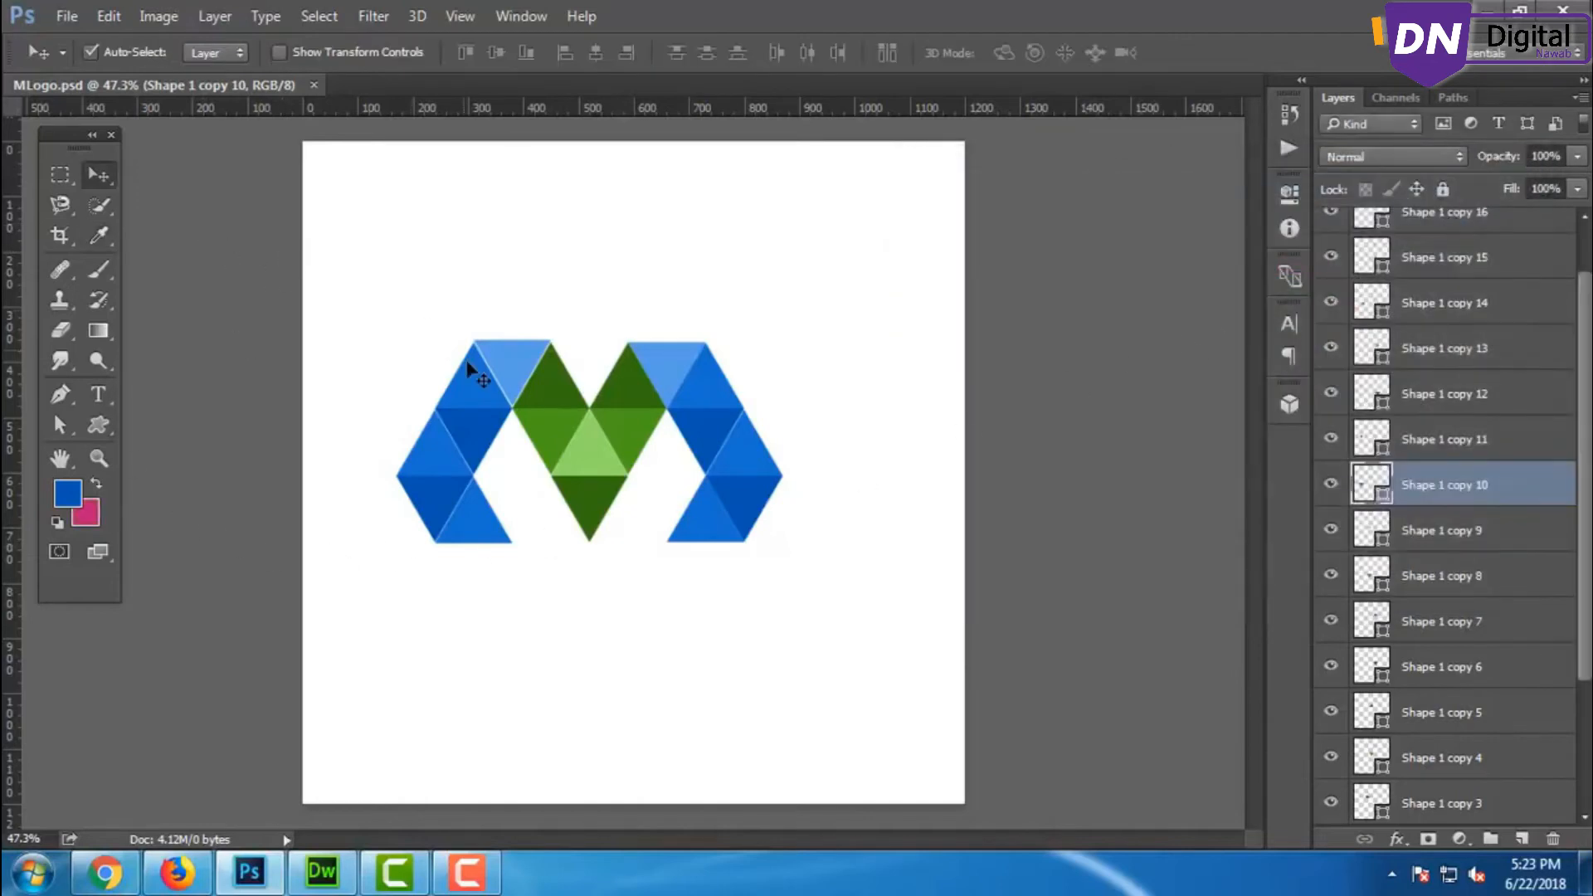
click(99, 425)
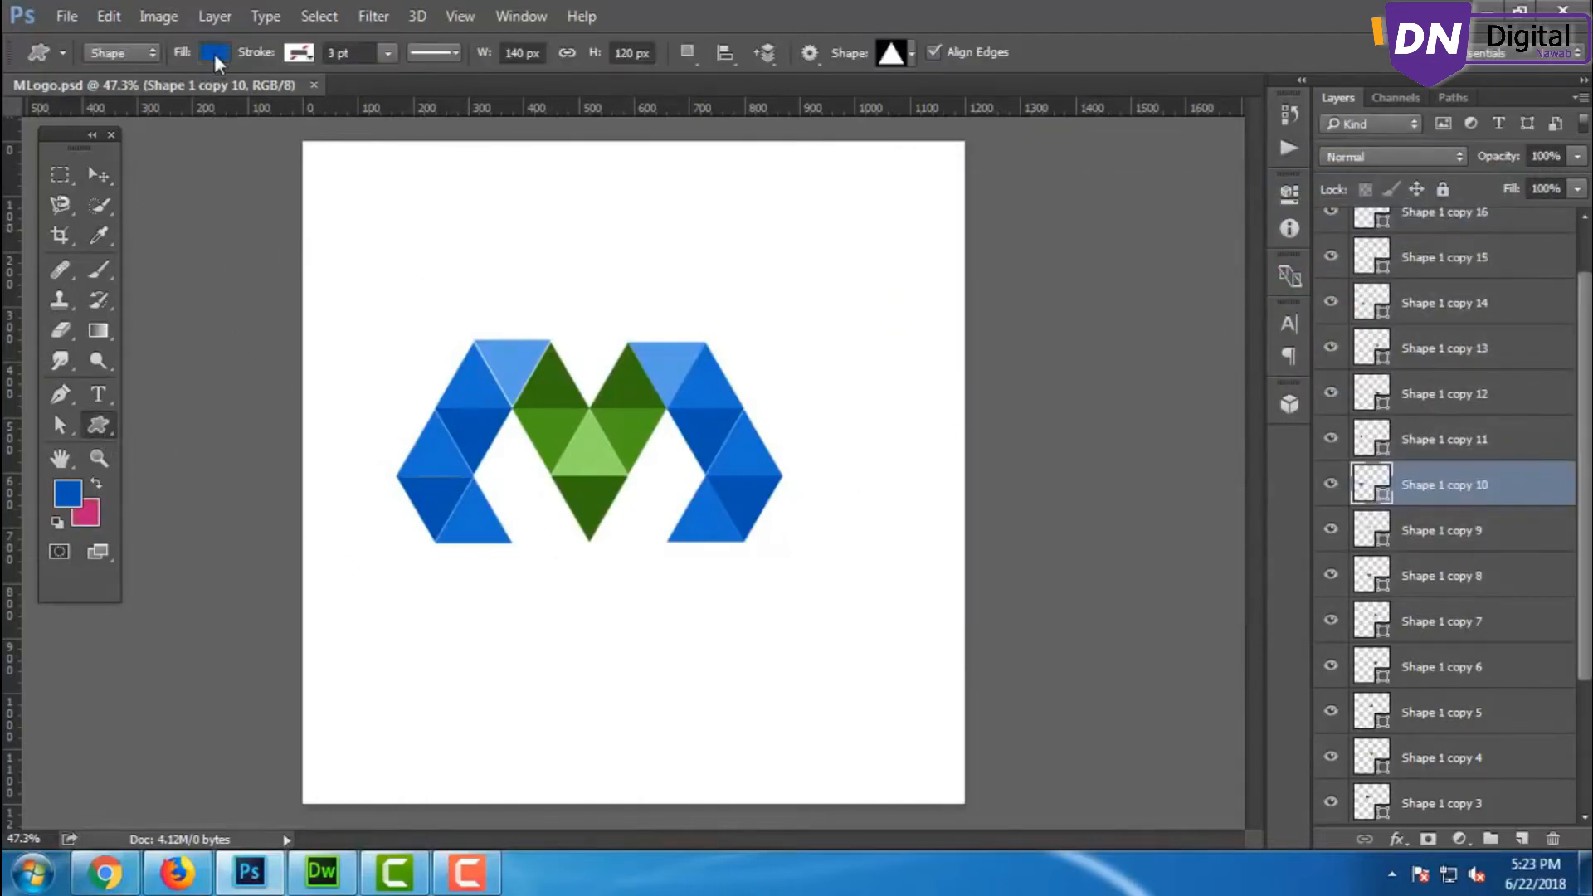
click(214, 53)
click(103, 174)
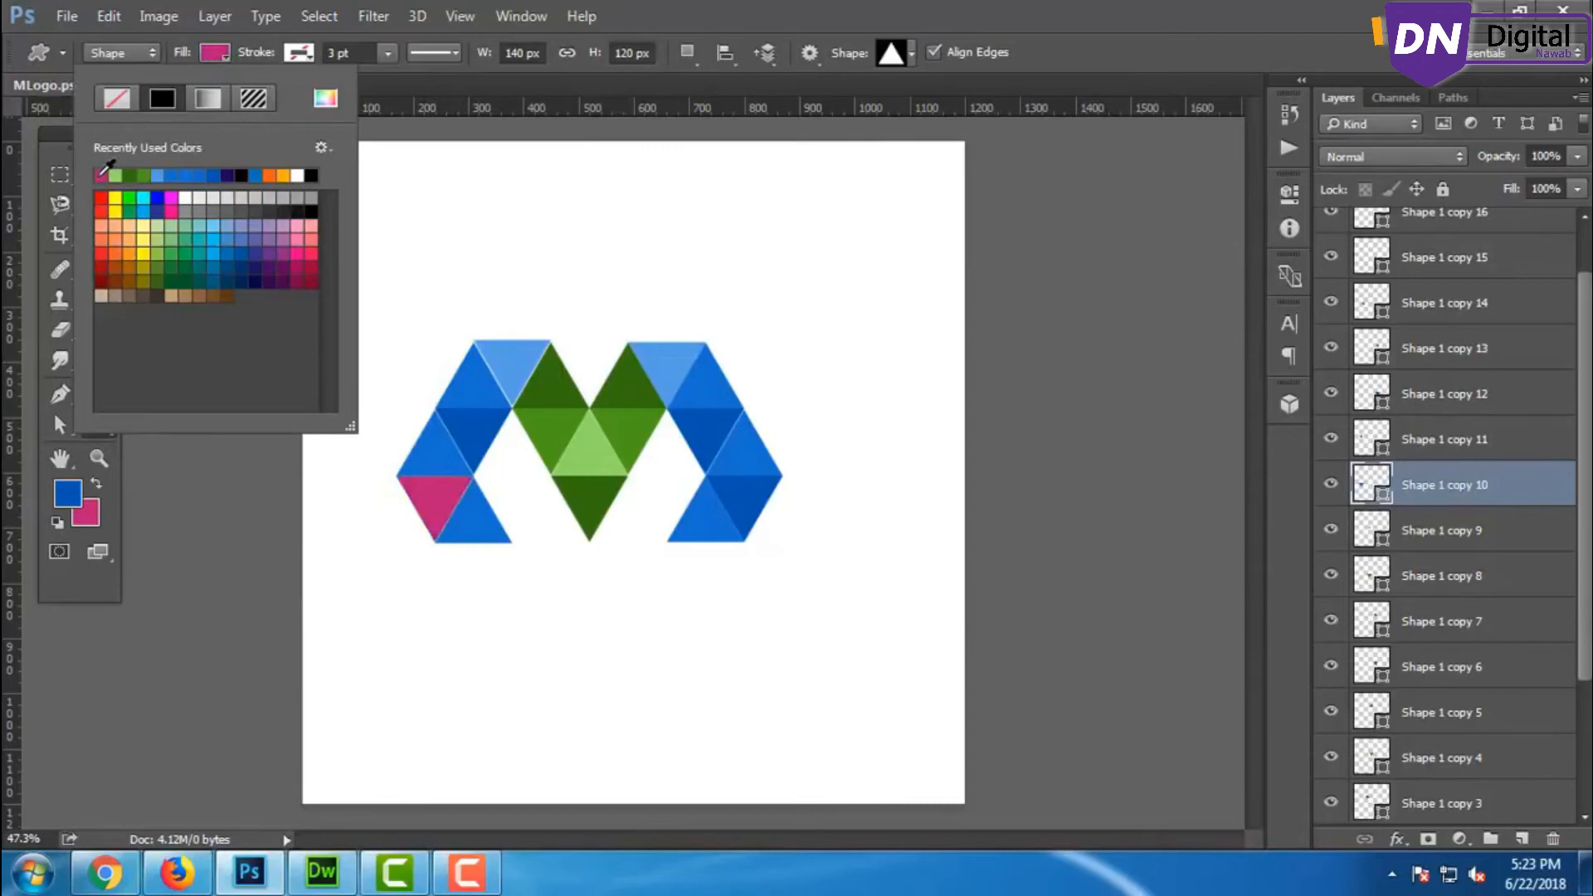
key(Return)
Lighten the background pink to #c72681 and refill the left leg's pink inverted triangle with that shade.
key(i)
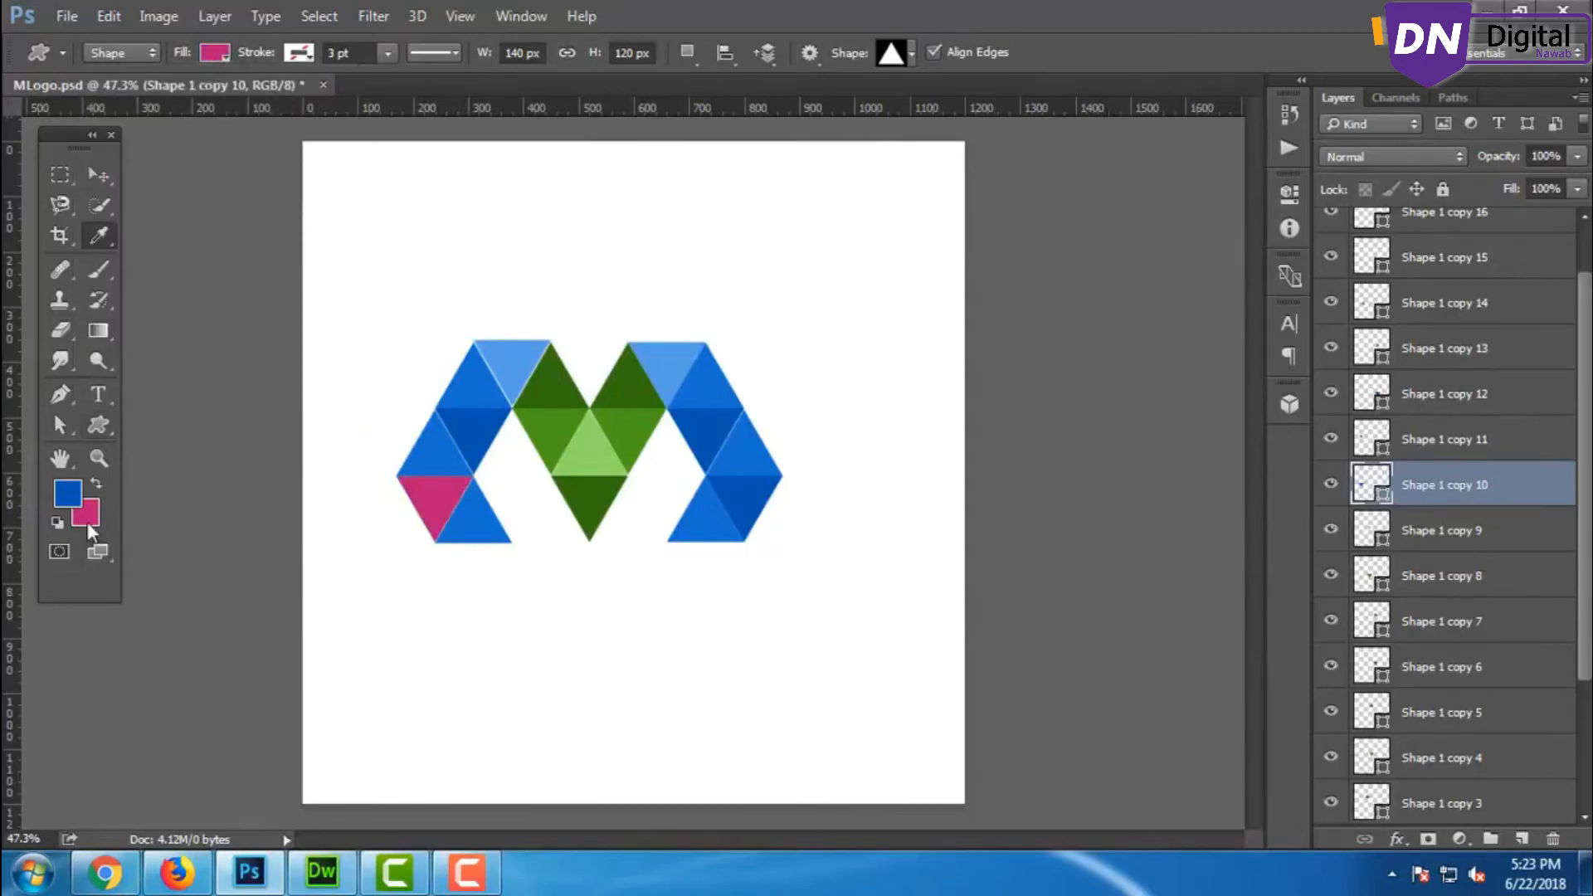
click(87, 512)
click(1161, 288)
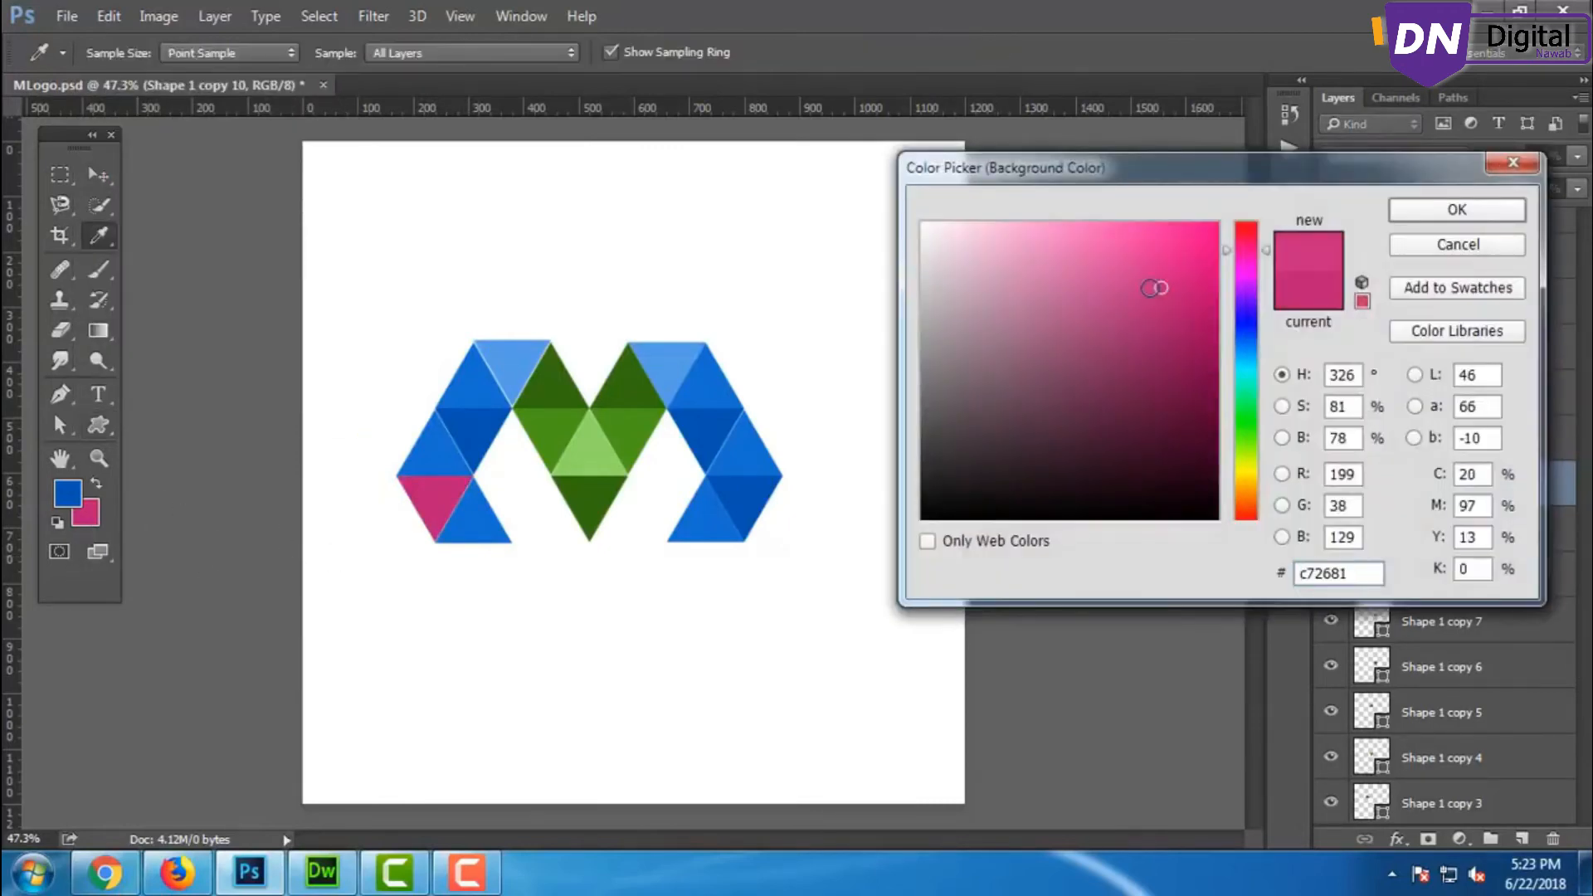
key(Return)
key(u)
click(205, 54)
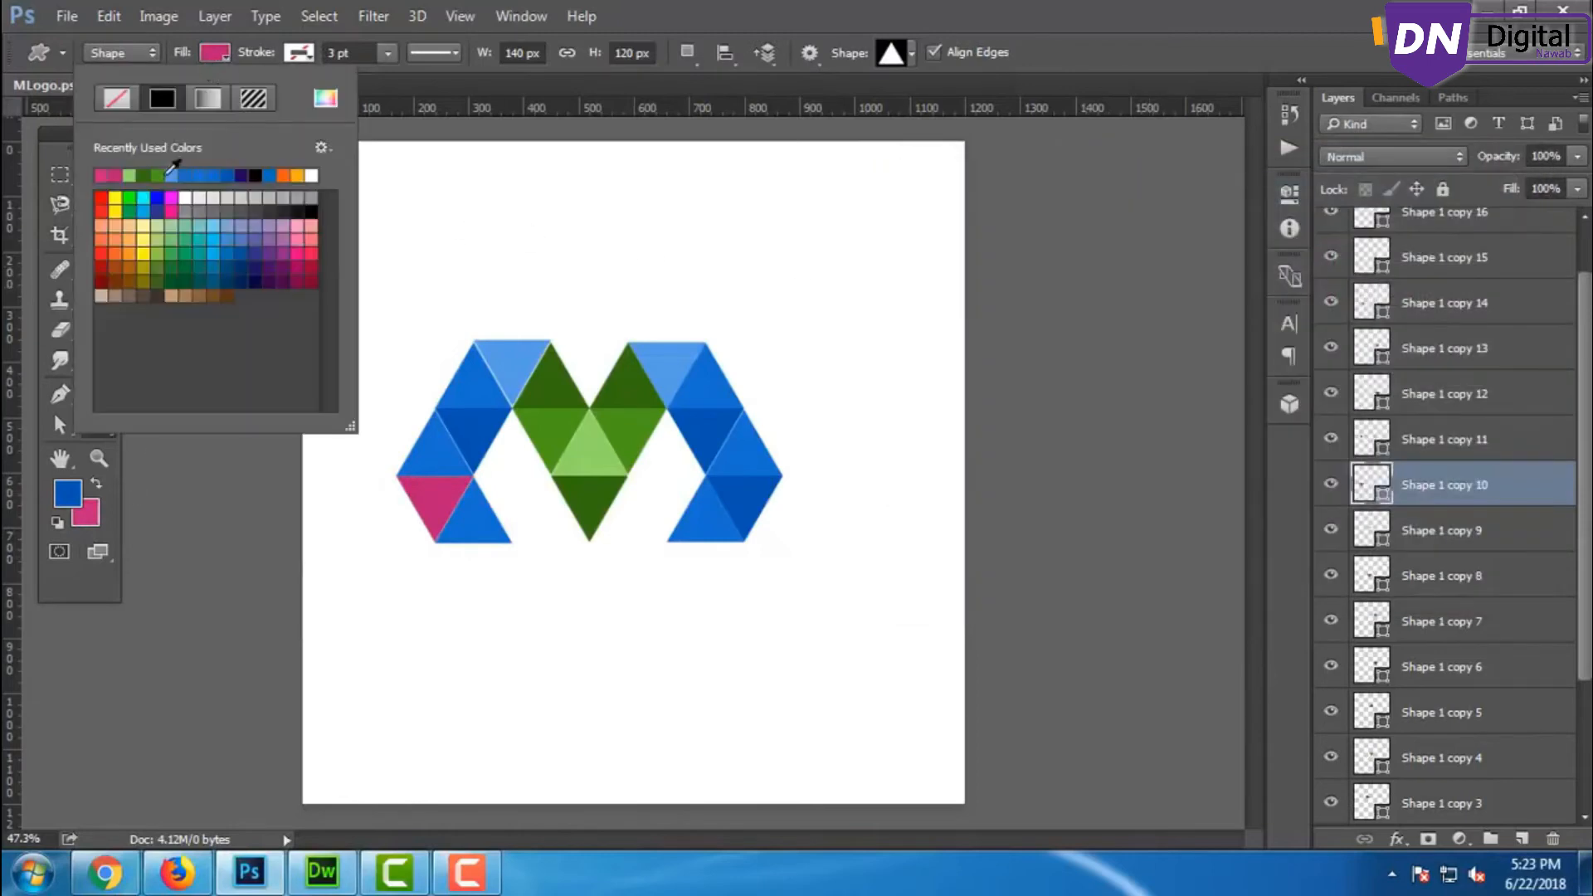
click(99, 178)
key(Return)
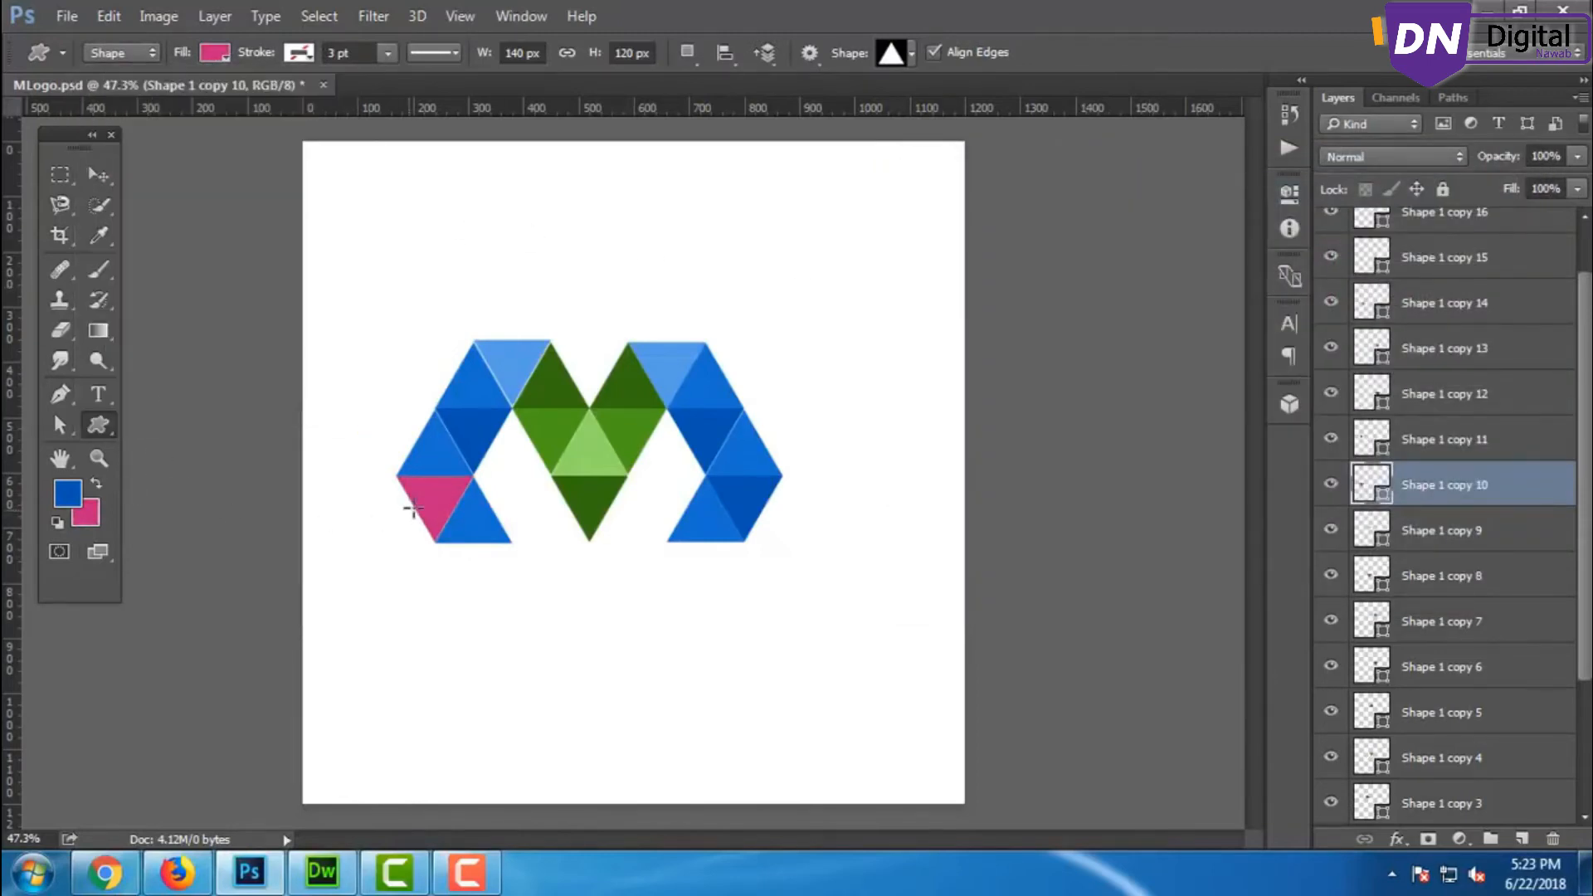
Fill the upright triangle directly above the pink one with lighter pink #ed3ca0, based on the background color.
click(98, 175)
key(ctrl+j)
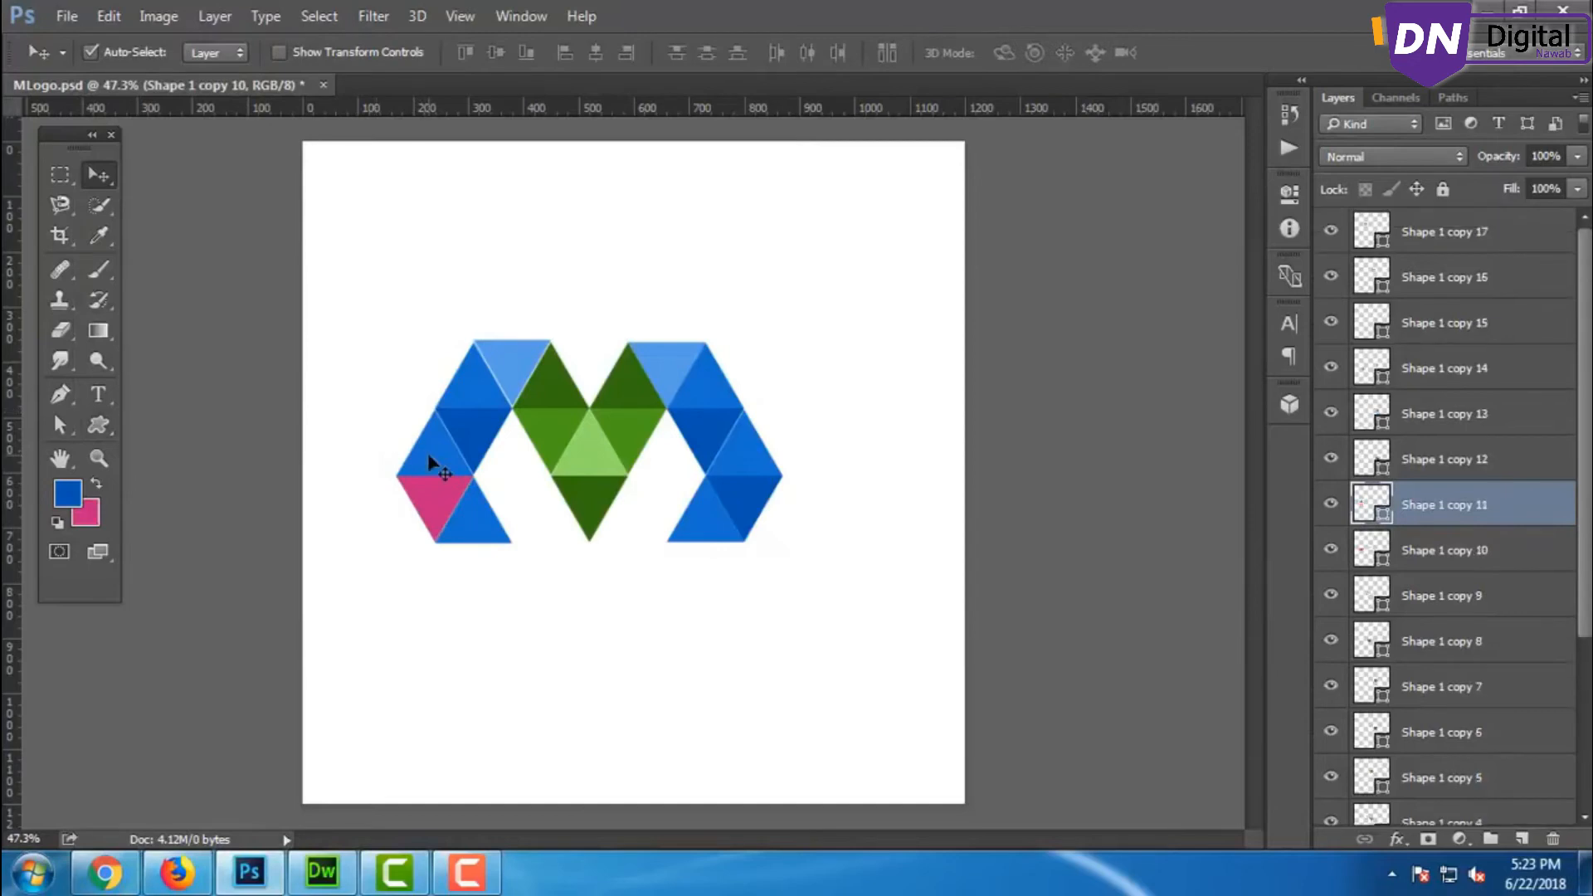
click(98, 425)
click(217, 52)
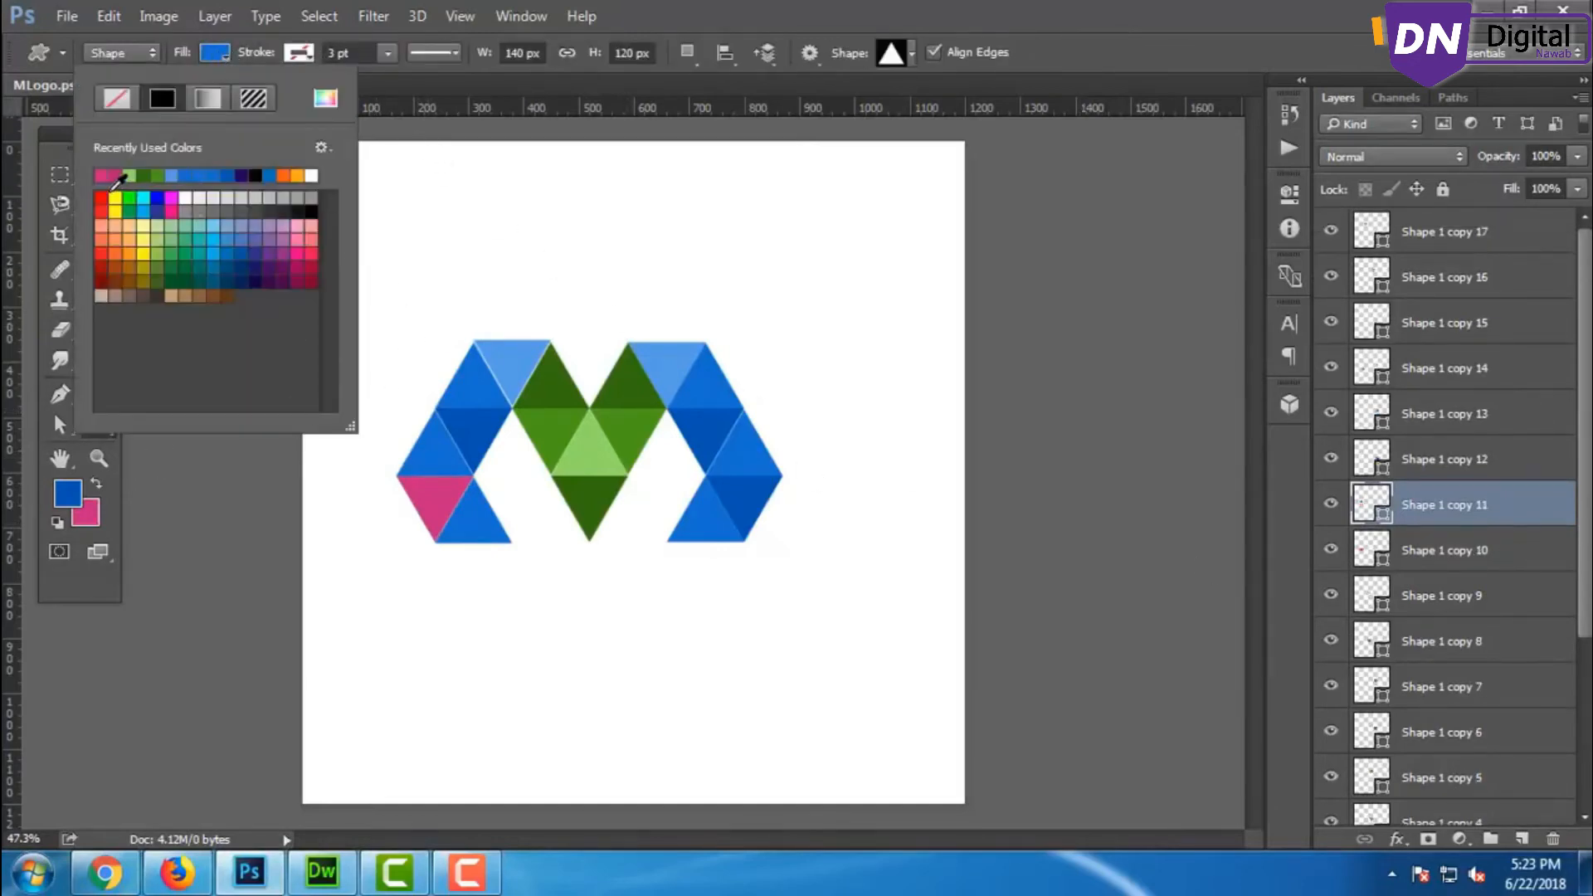
click(325, 98)
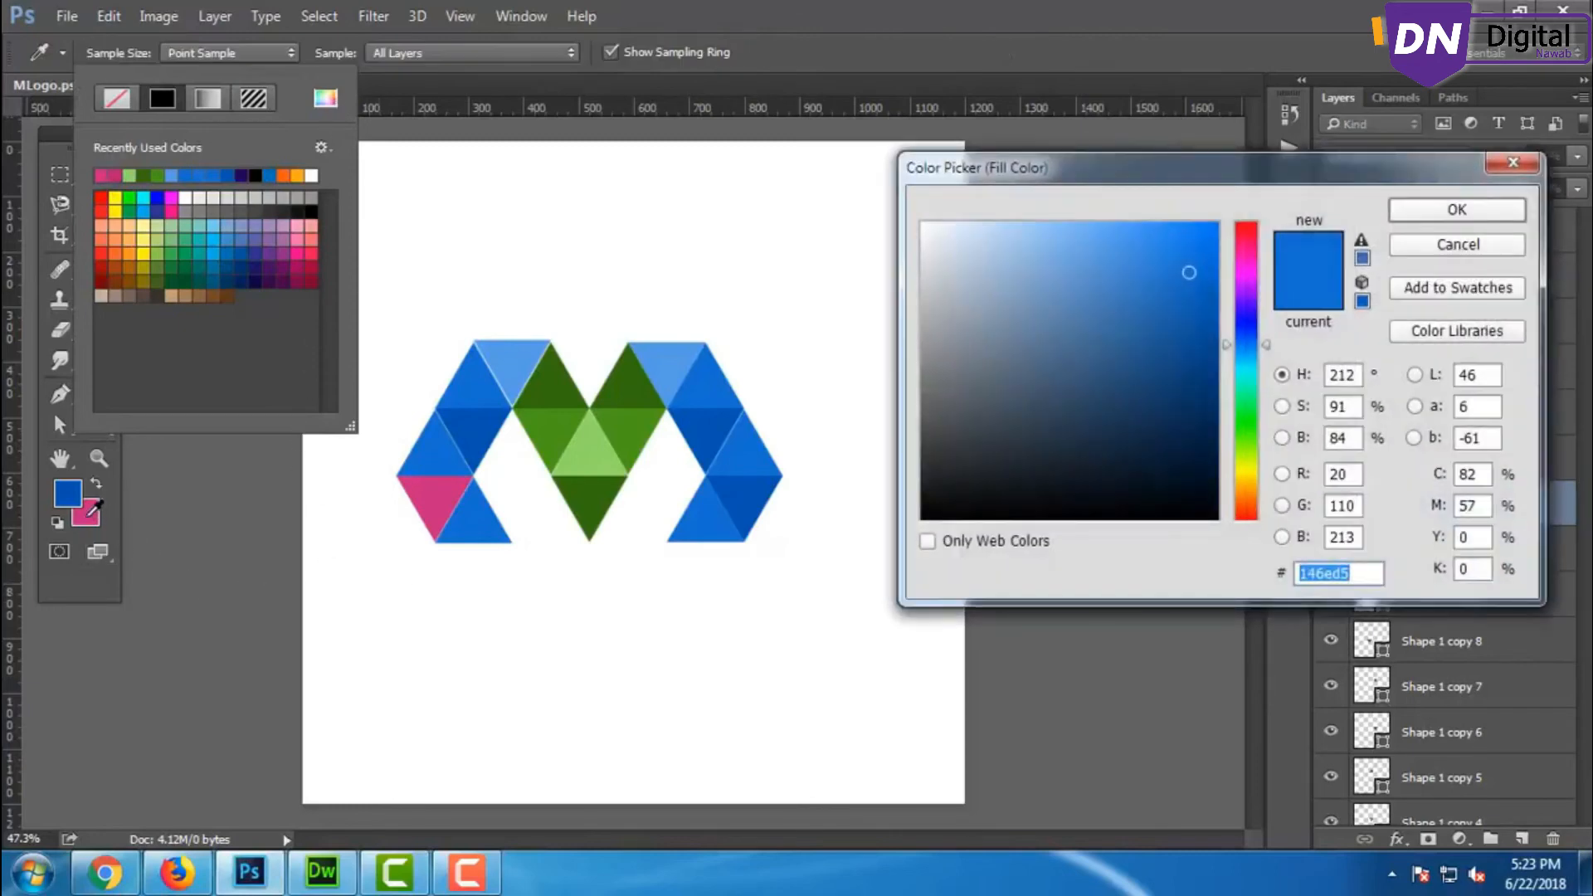
click(88, 513)
click(1142, 243)
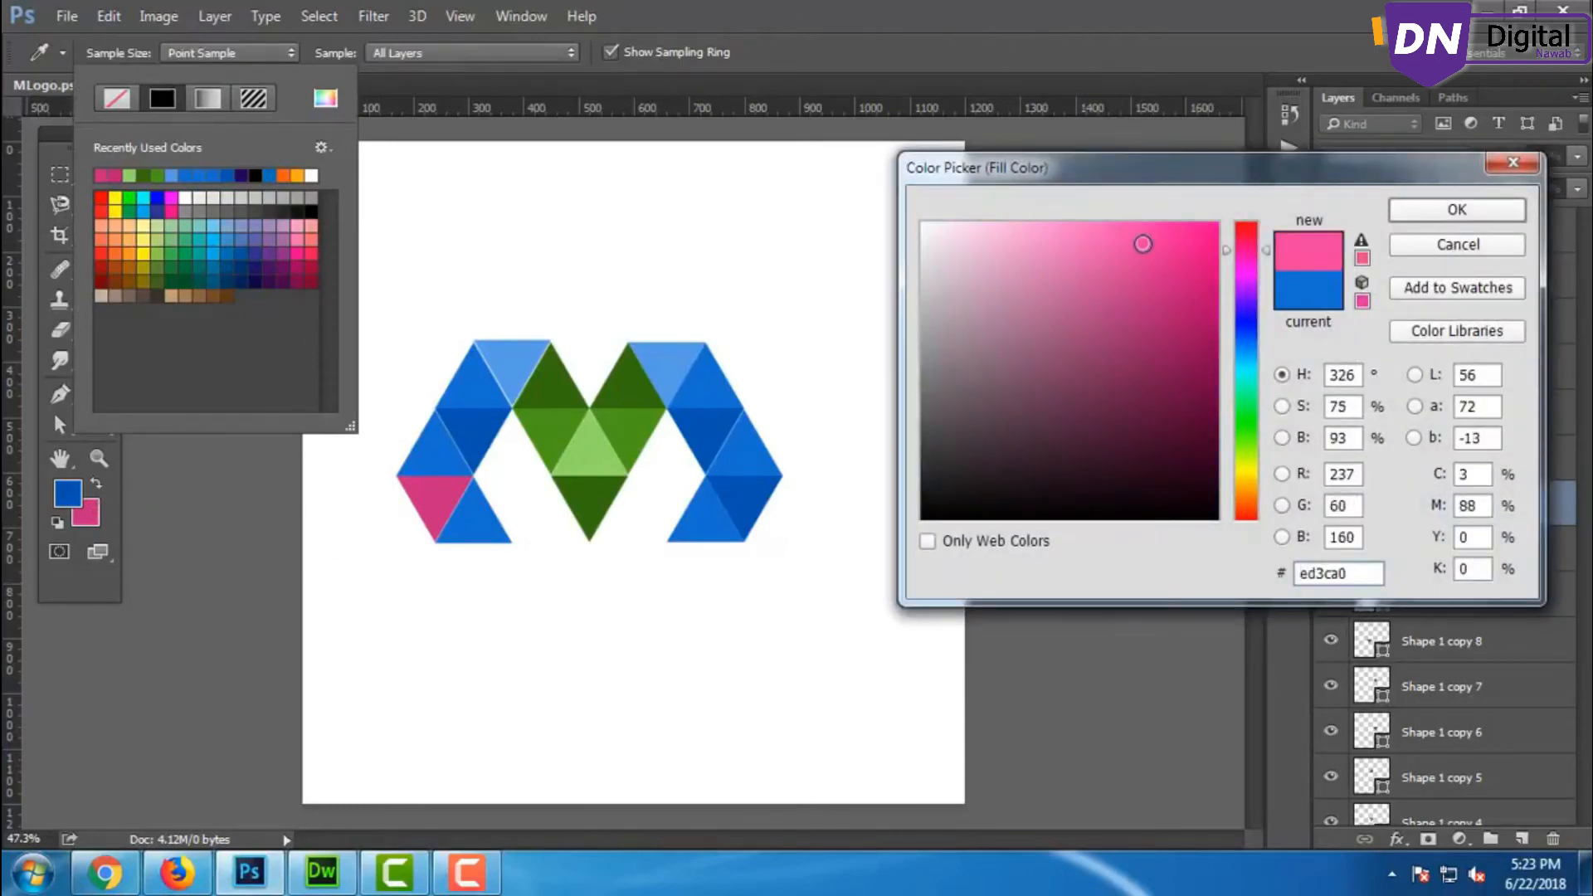
click(1502, 211)
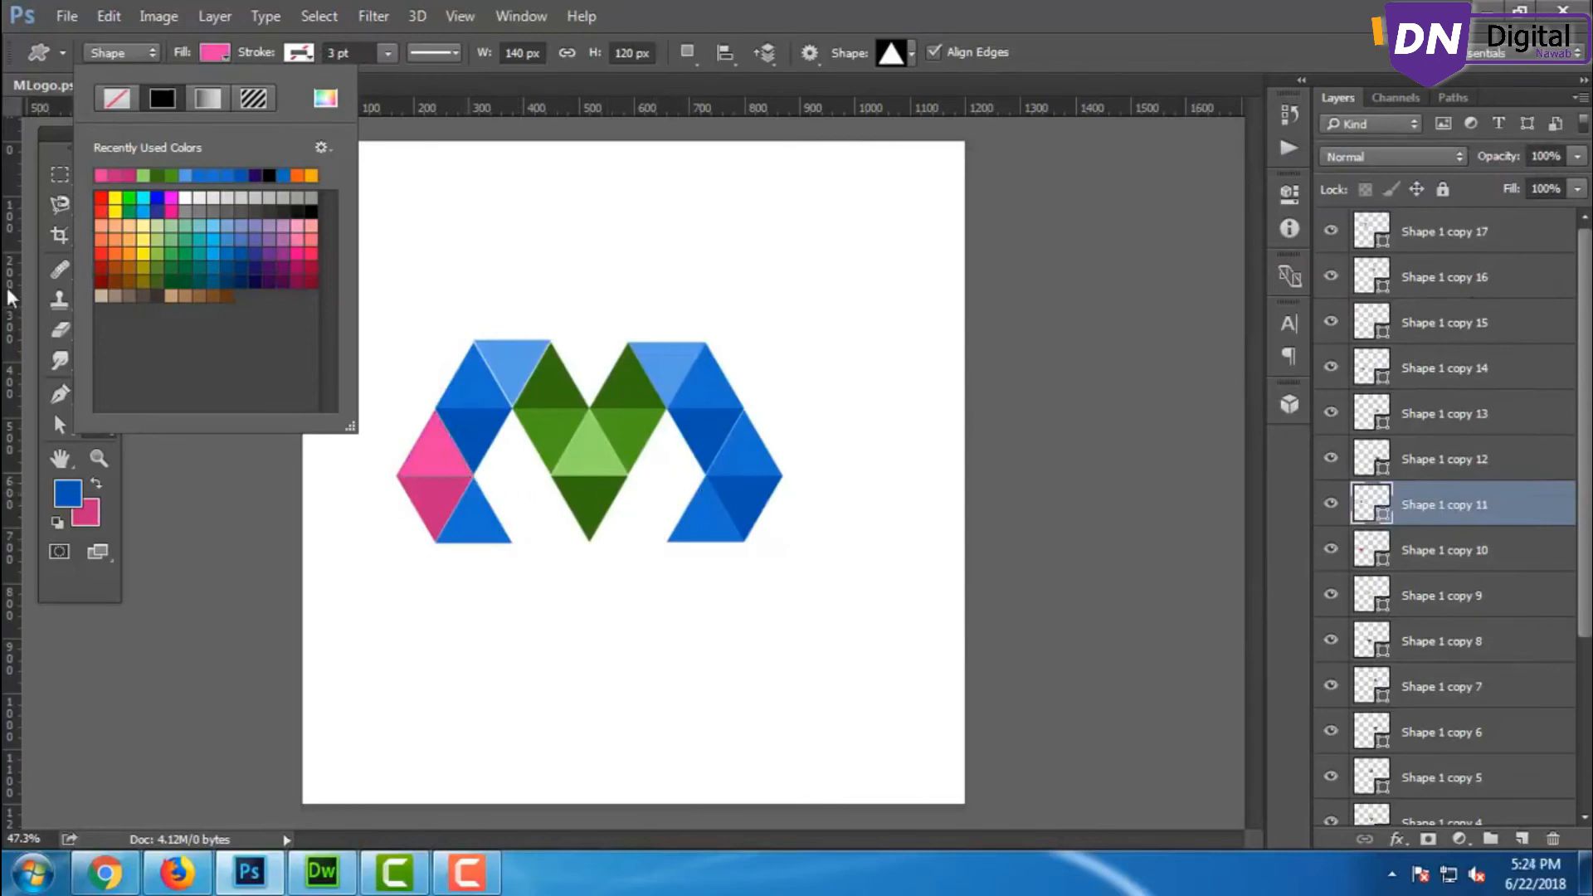
click(476, 150)
Fill the dark blue inverted triangle at the right leg's outer edge with the recently used pink #c72681.
click(93, 174)
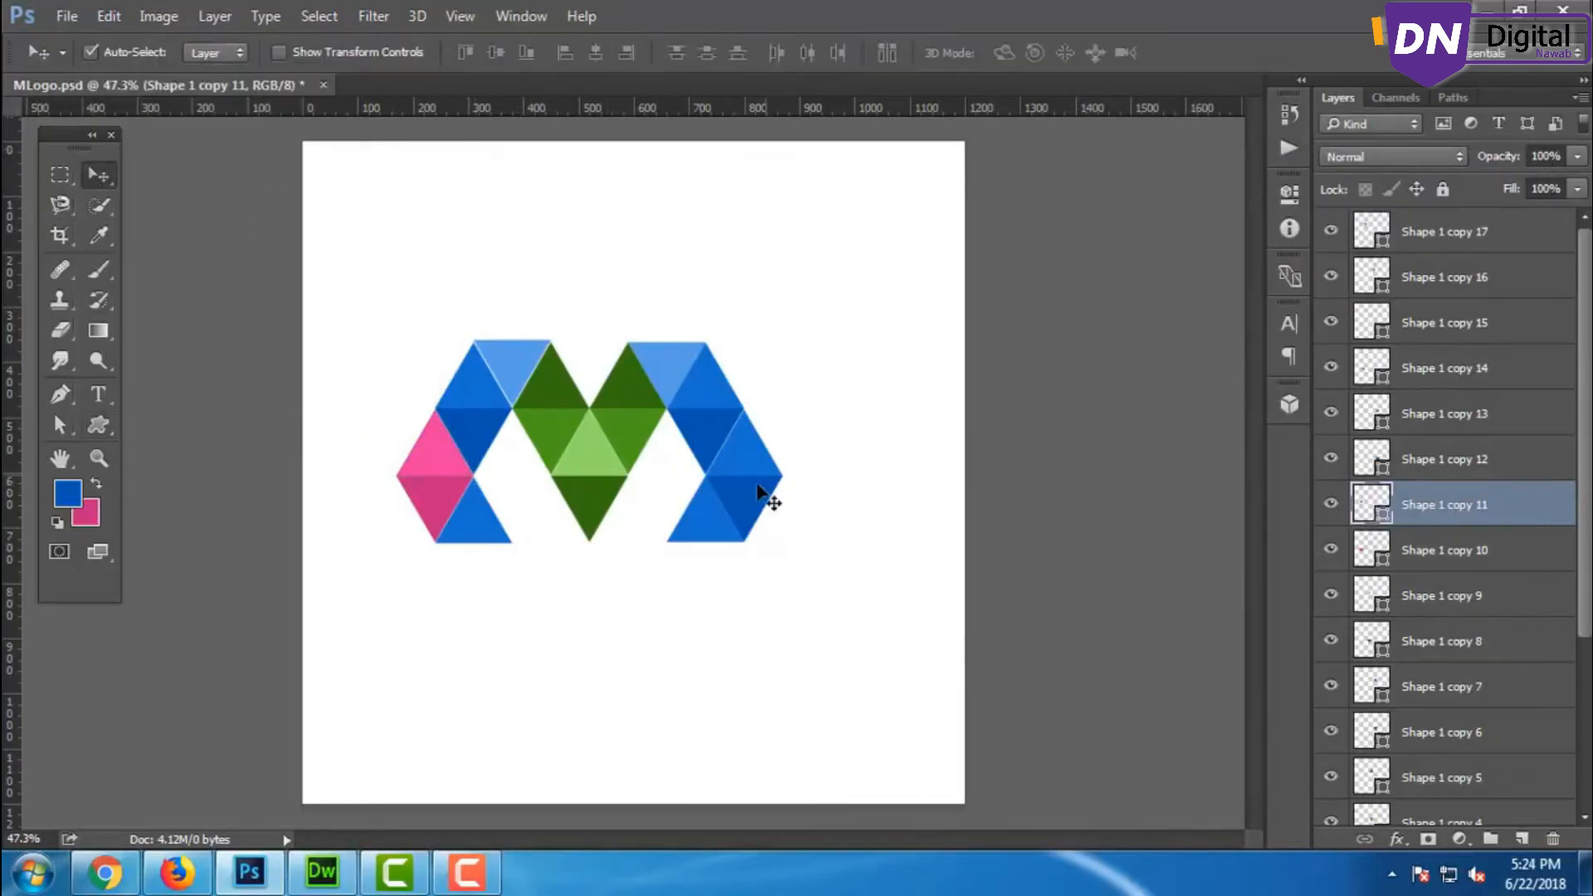
click(743, 485)
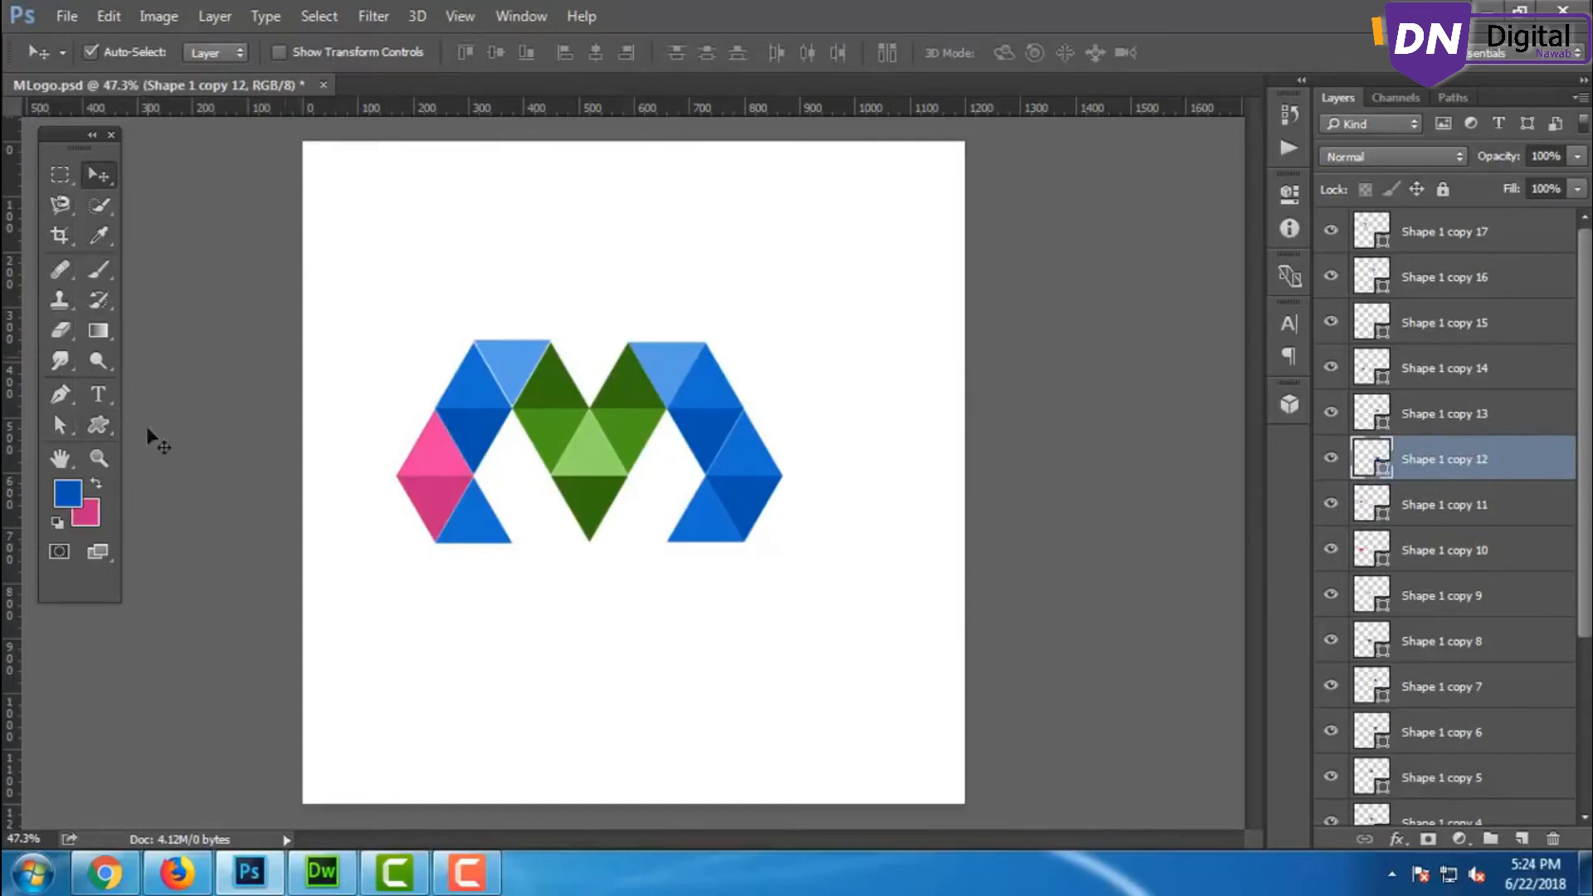
click(101, 424)
click(213, 54)
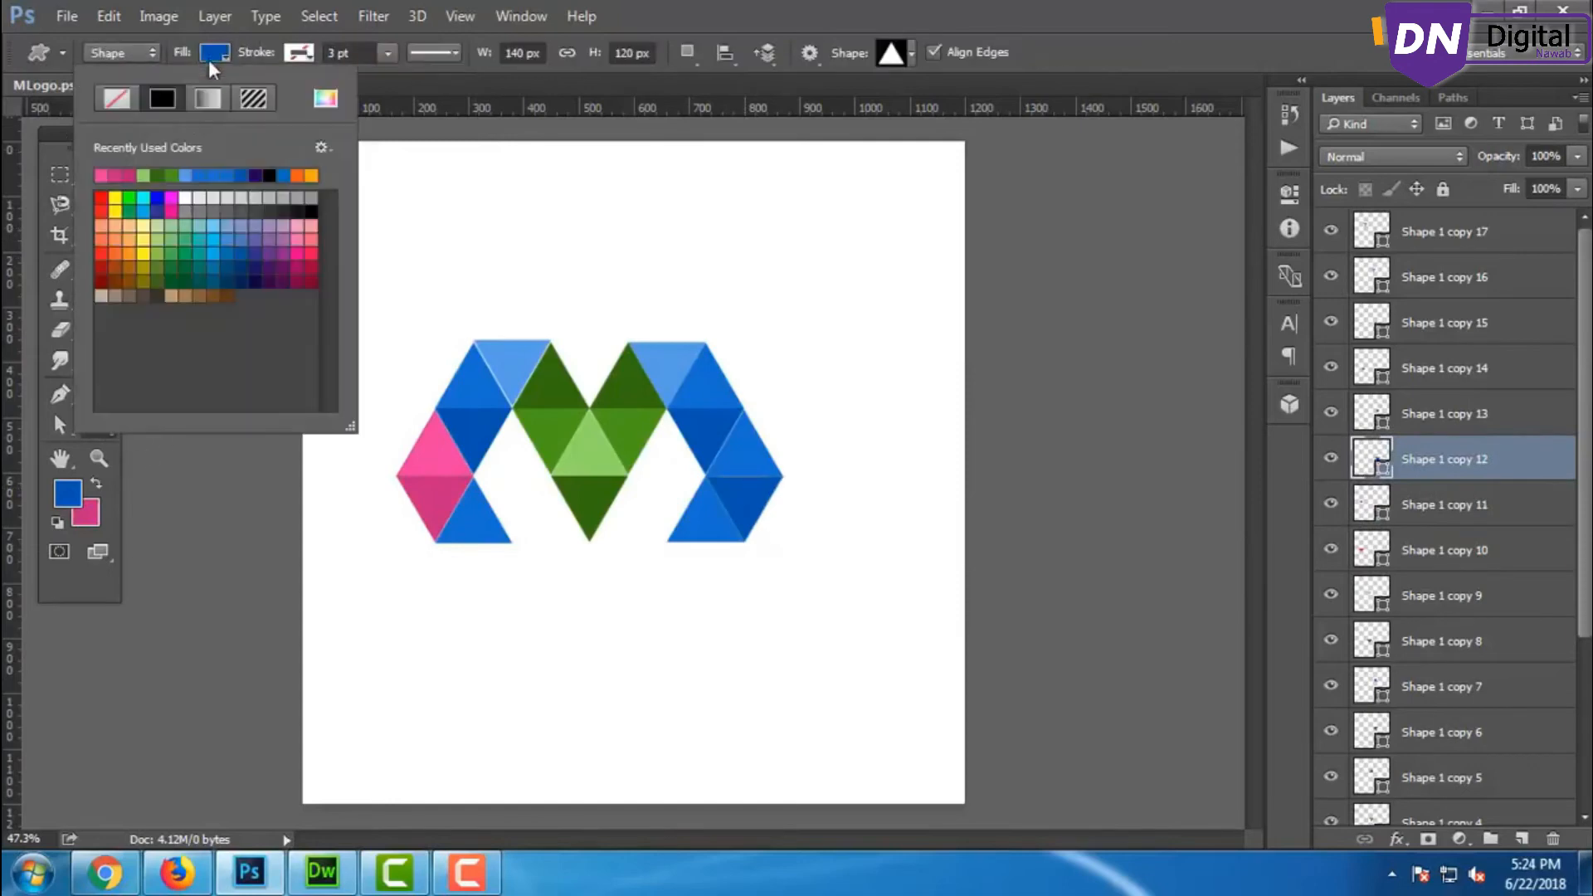
click(119, 174)
key(Return)
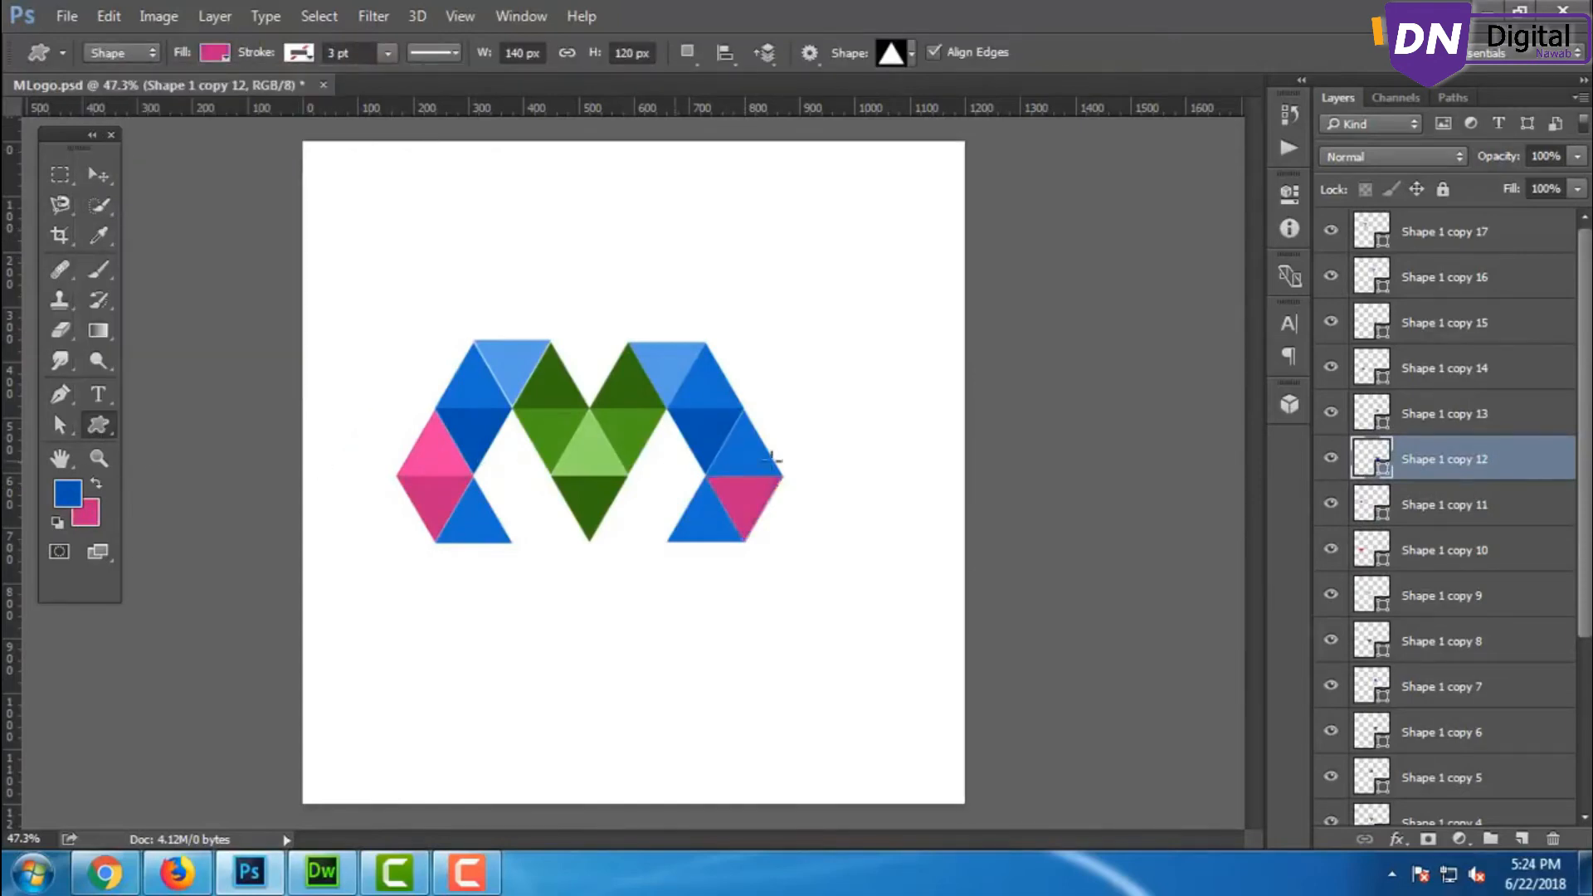
Fill the upright triangle above the right leg's pink triangle with the recently used lighter pink #ed3ca0.
click(98, 174)
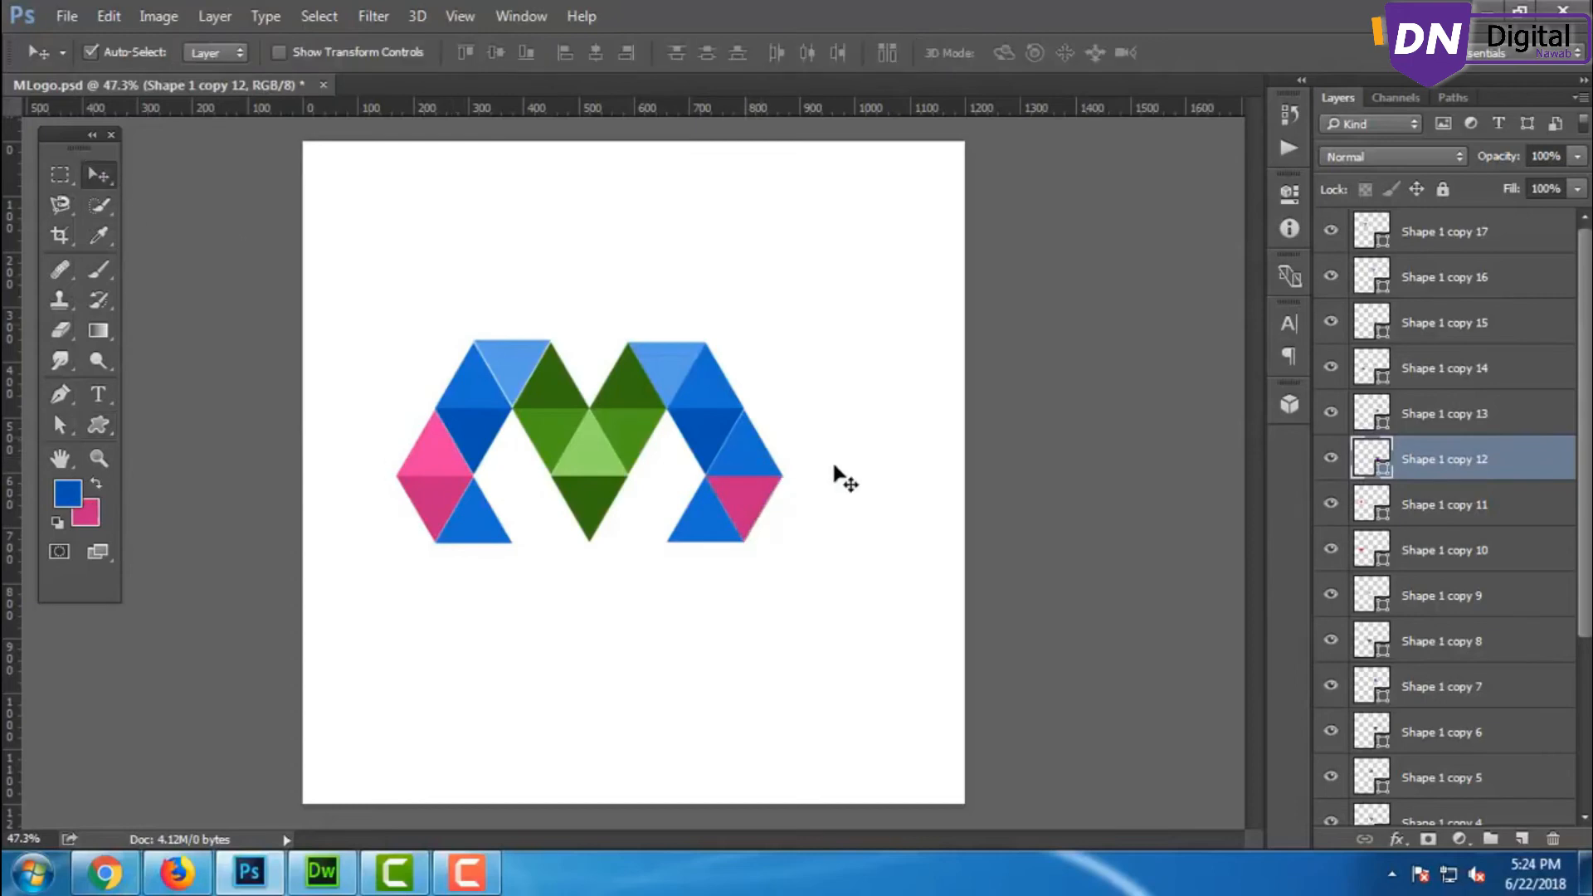
click(754, 457)
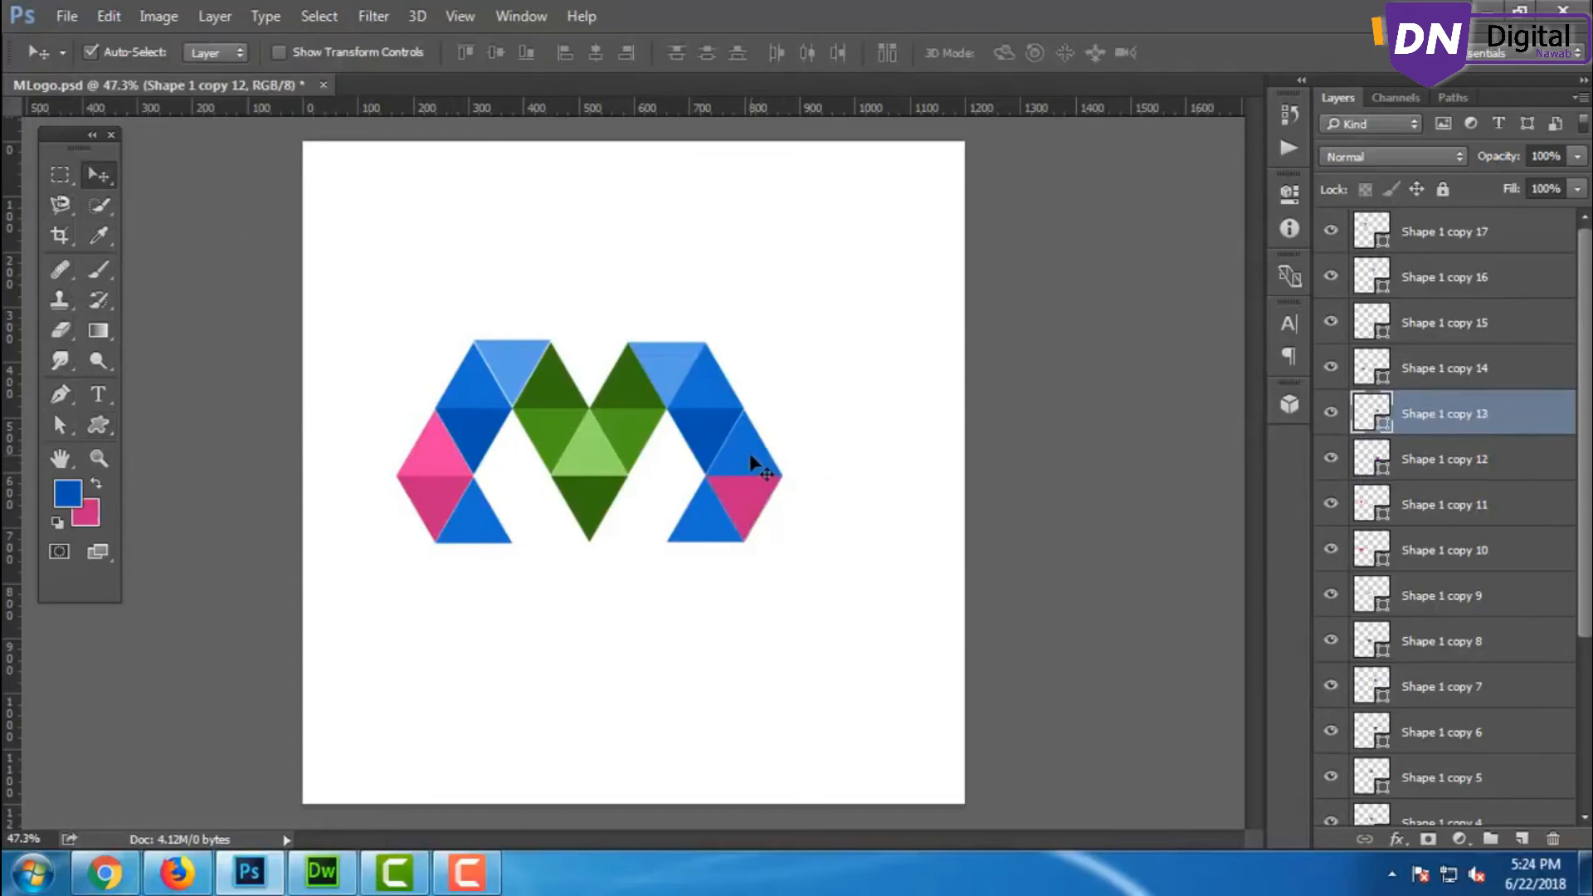
click(96, 428)
click(214, 54)
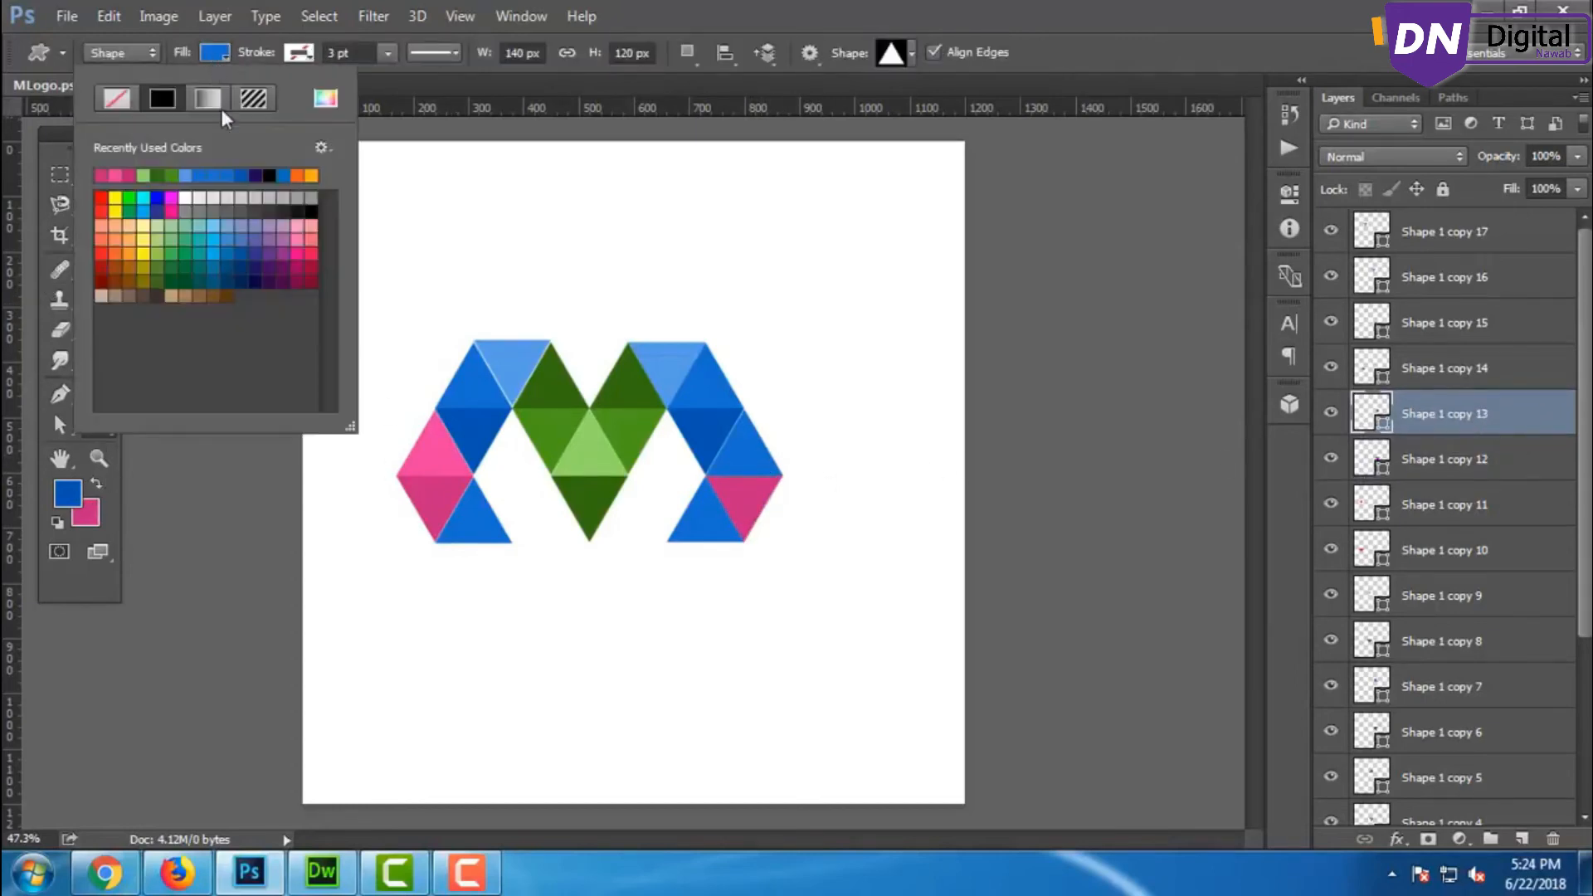
click(116, 175)
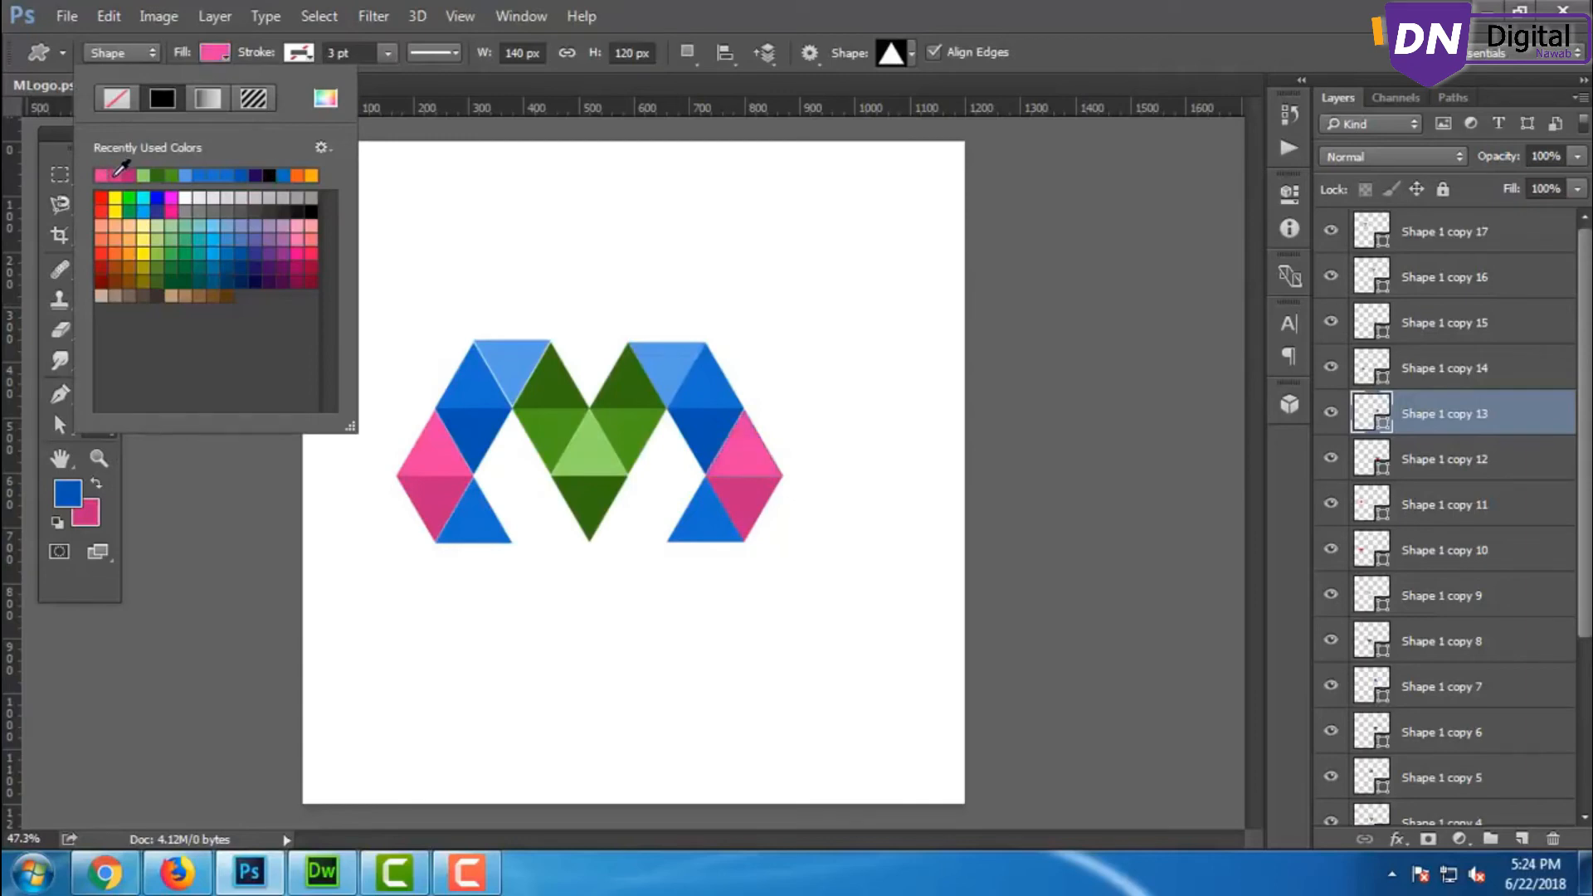
key(Return)
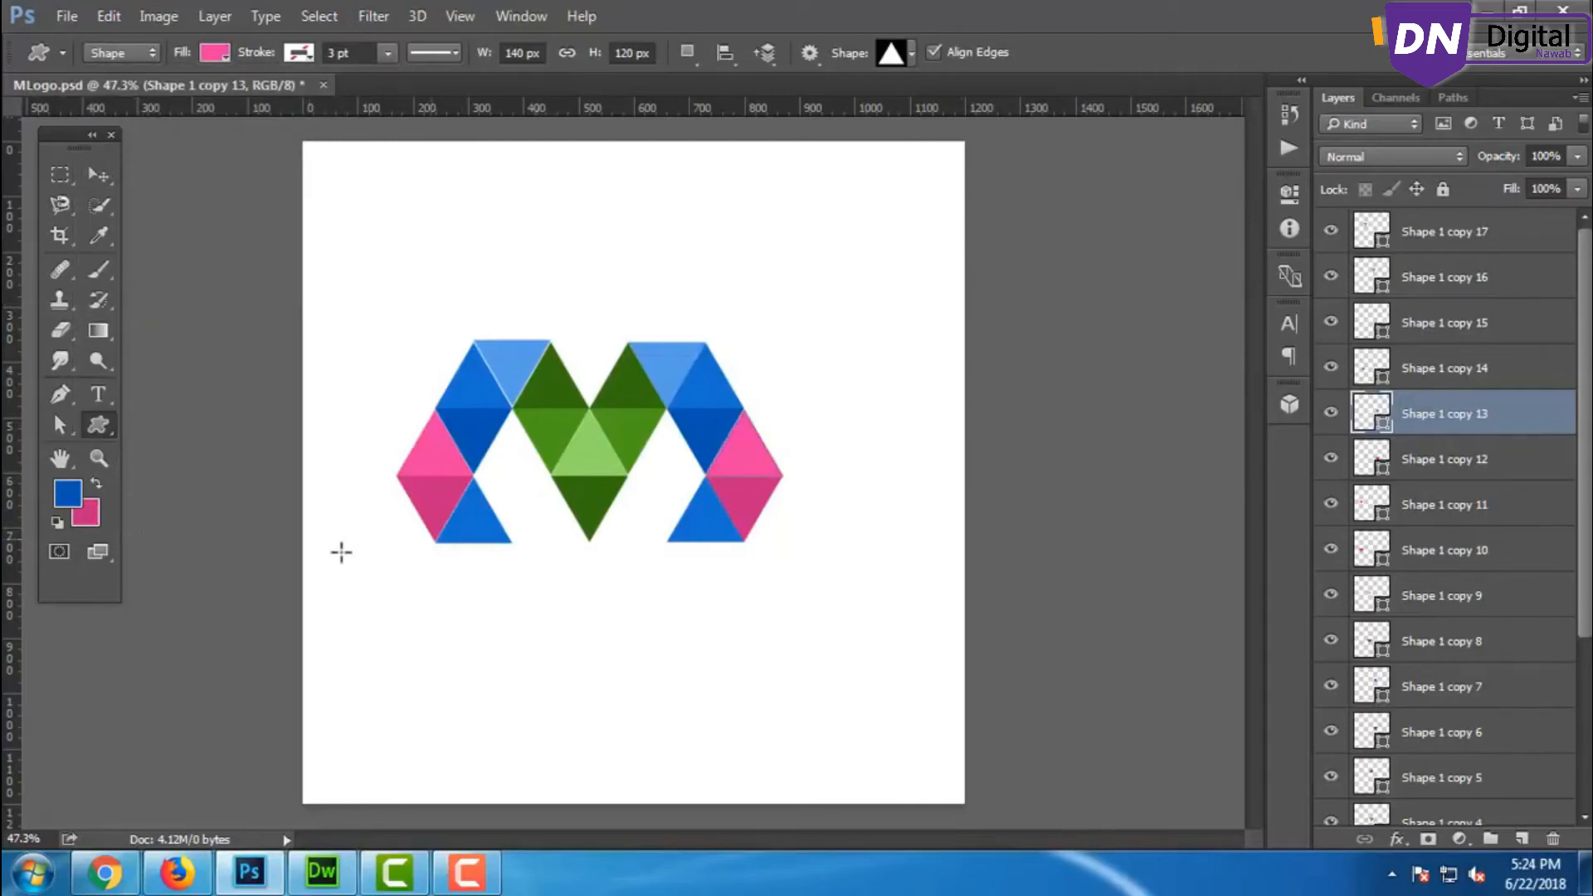
Fill the blue inner triangle at the foot of the left leg with dark crimson #a70341.
click(98, 175)
click(459, 526)
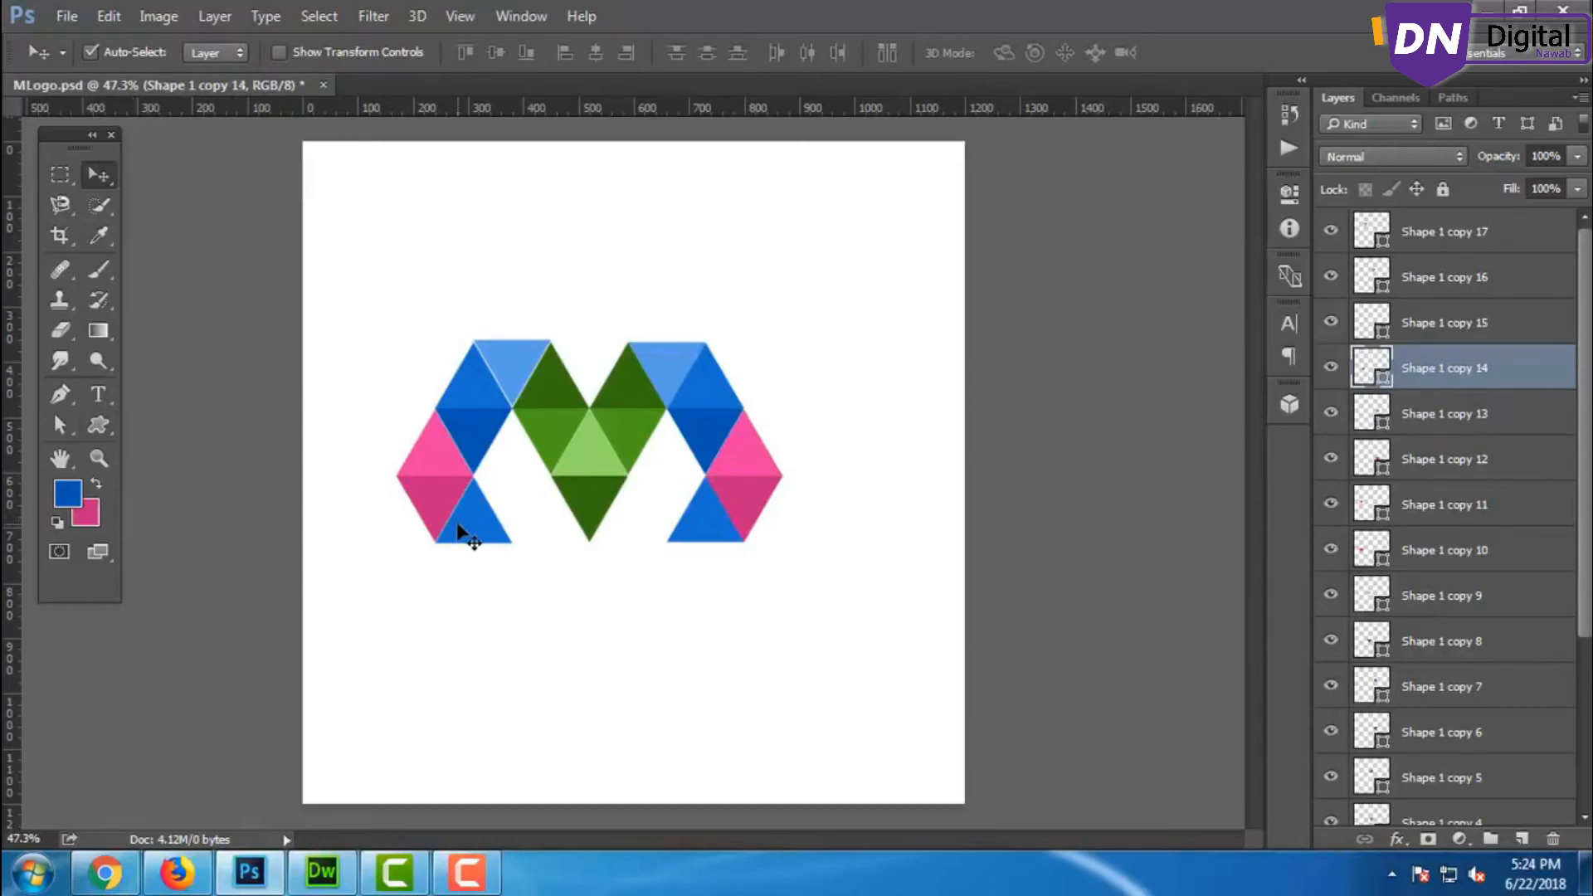
click(98, 424)
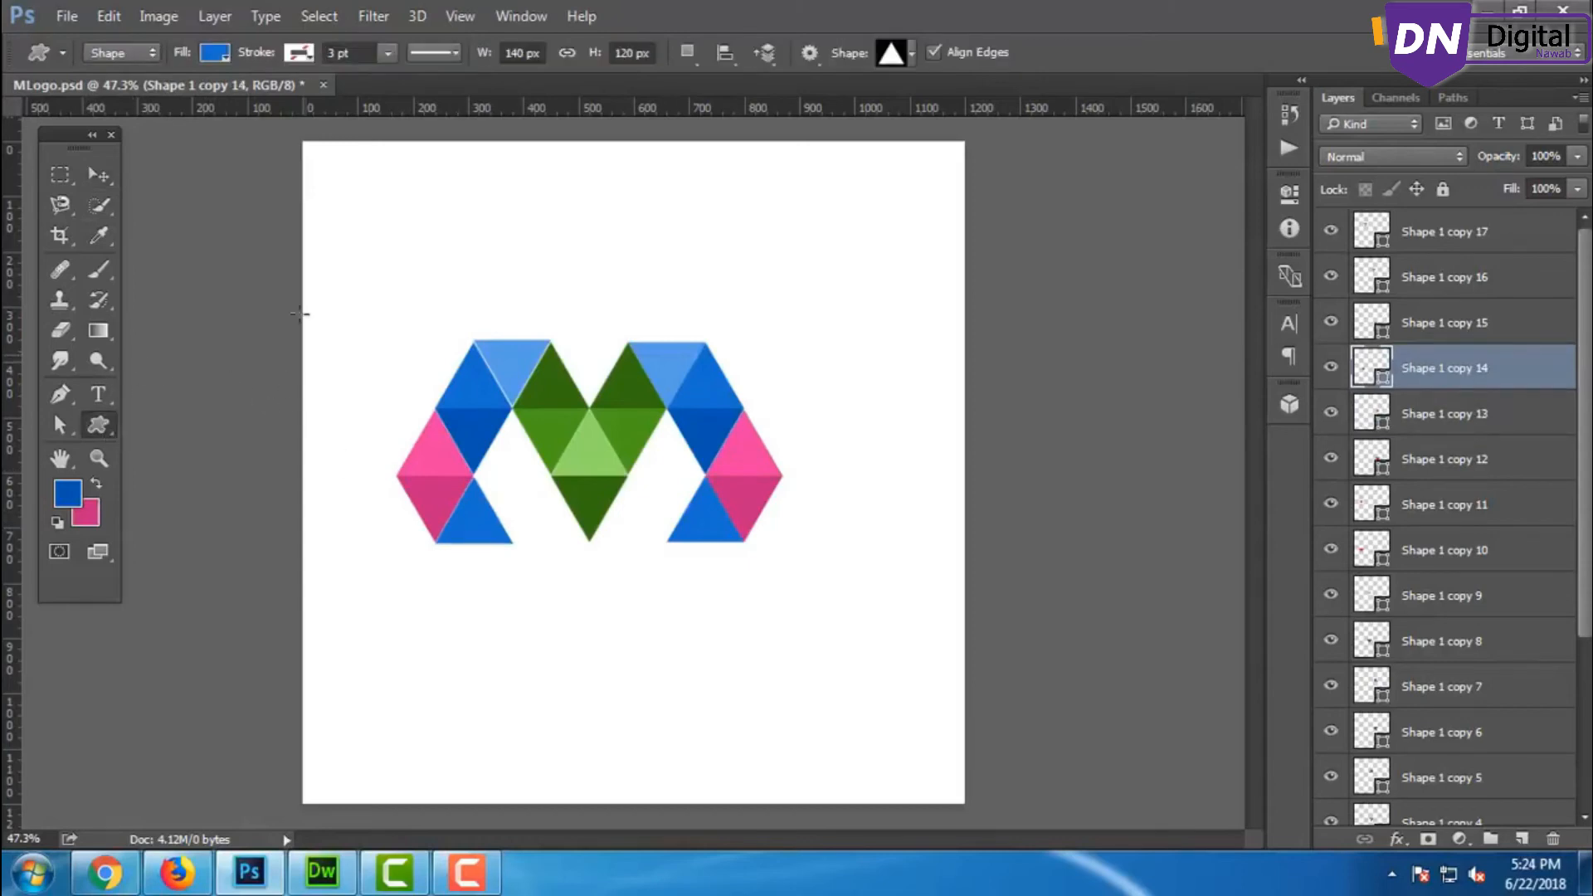
click(214, 53)
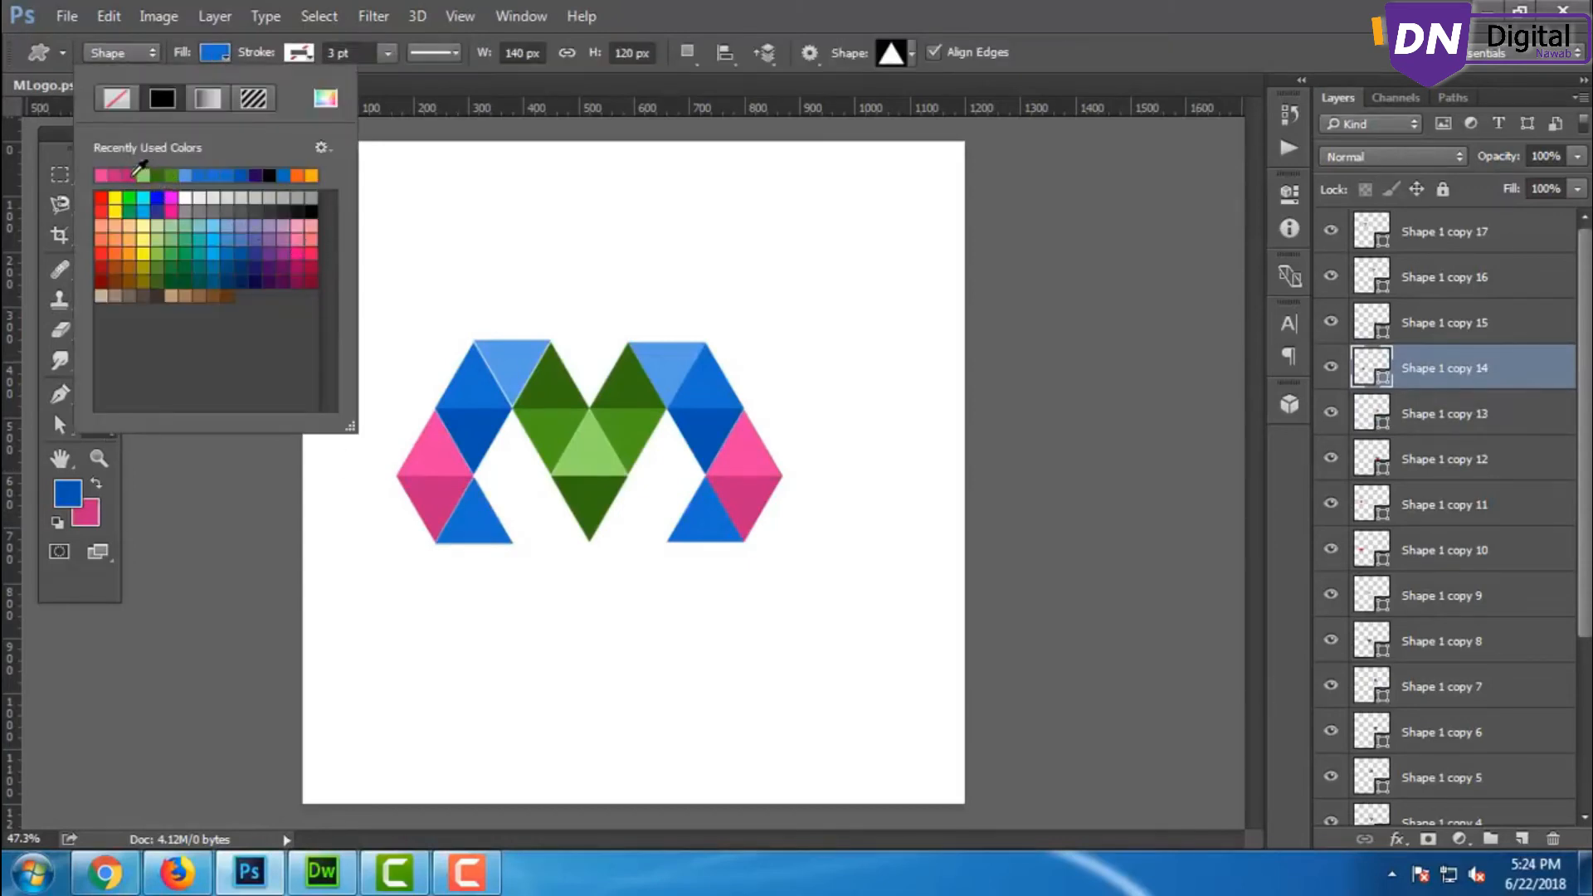
click(325, 101)
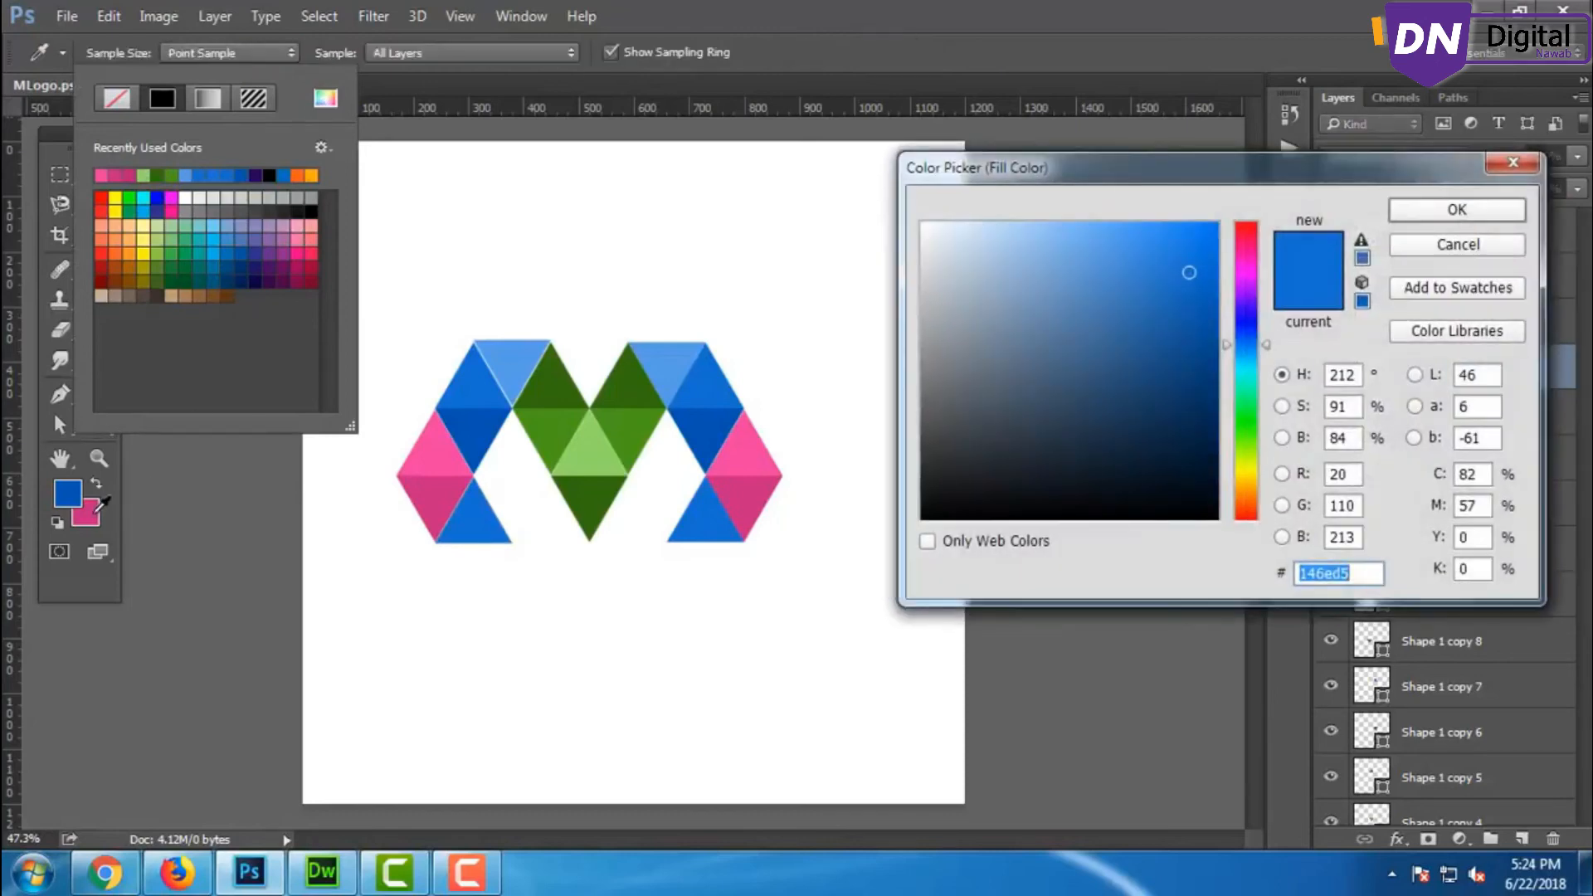
click(755, 461)
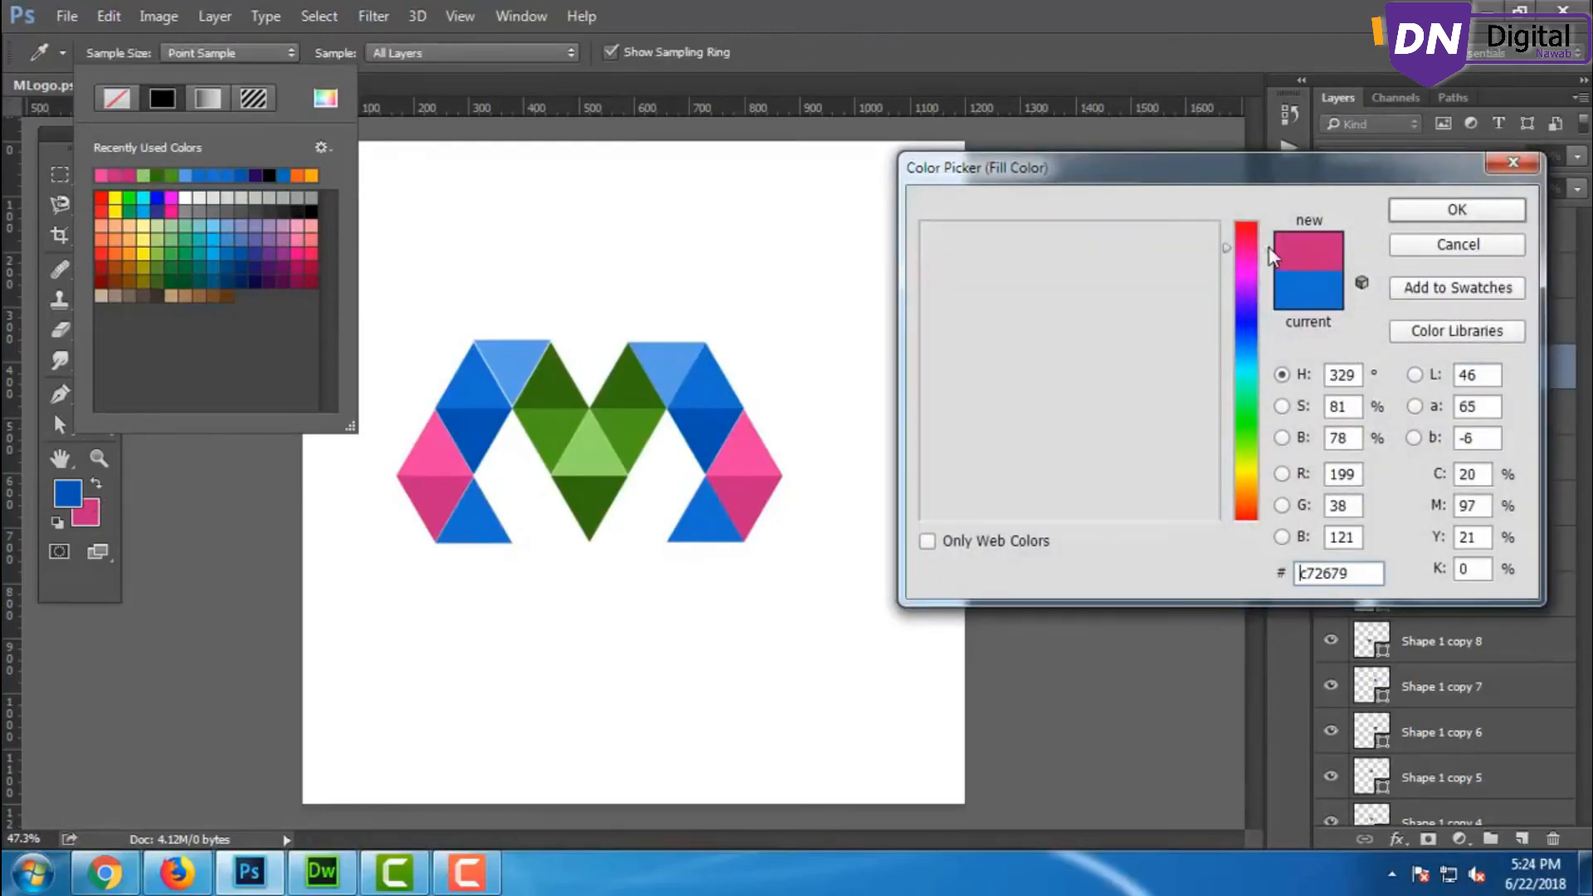
drag(1212, 324, 1214, 325)
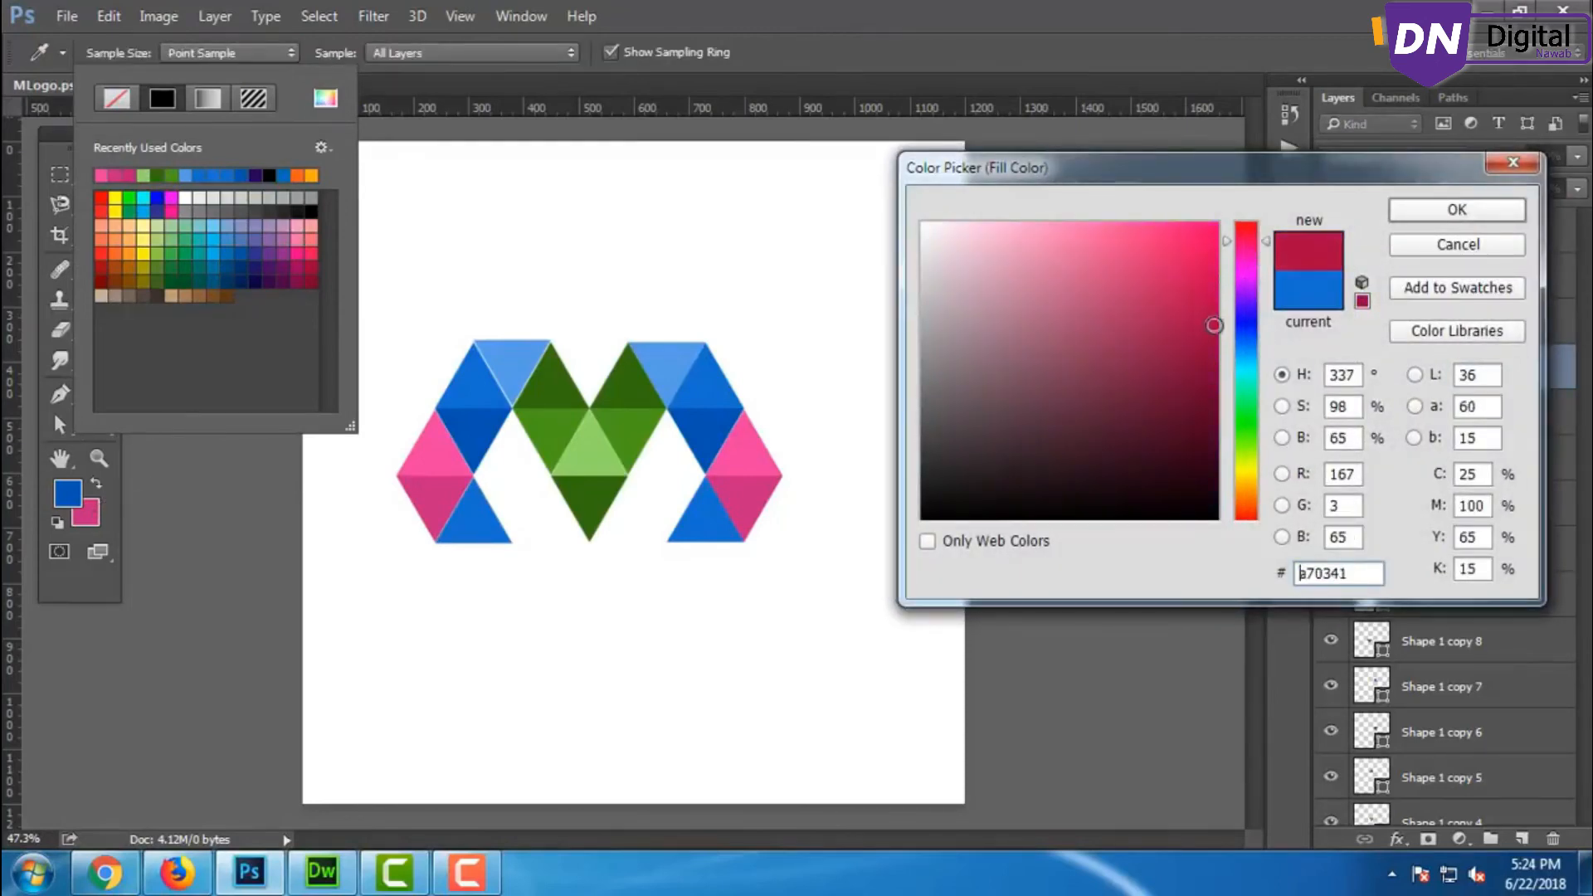
key(Return)
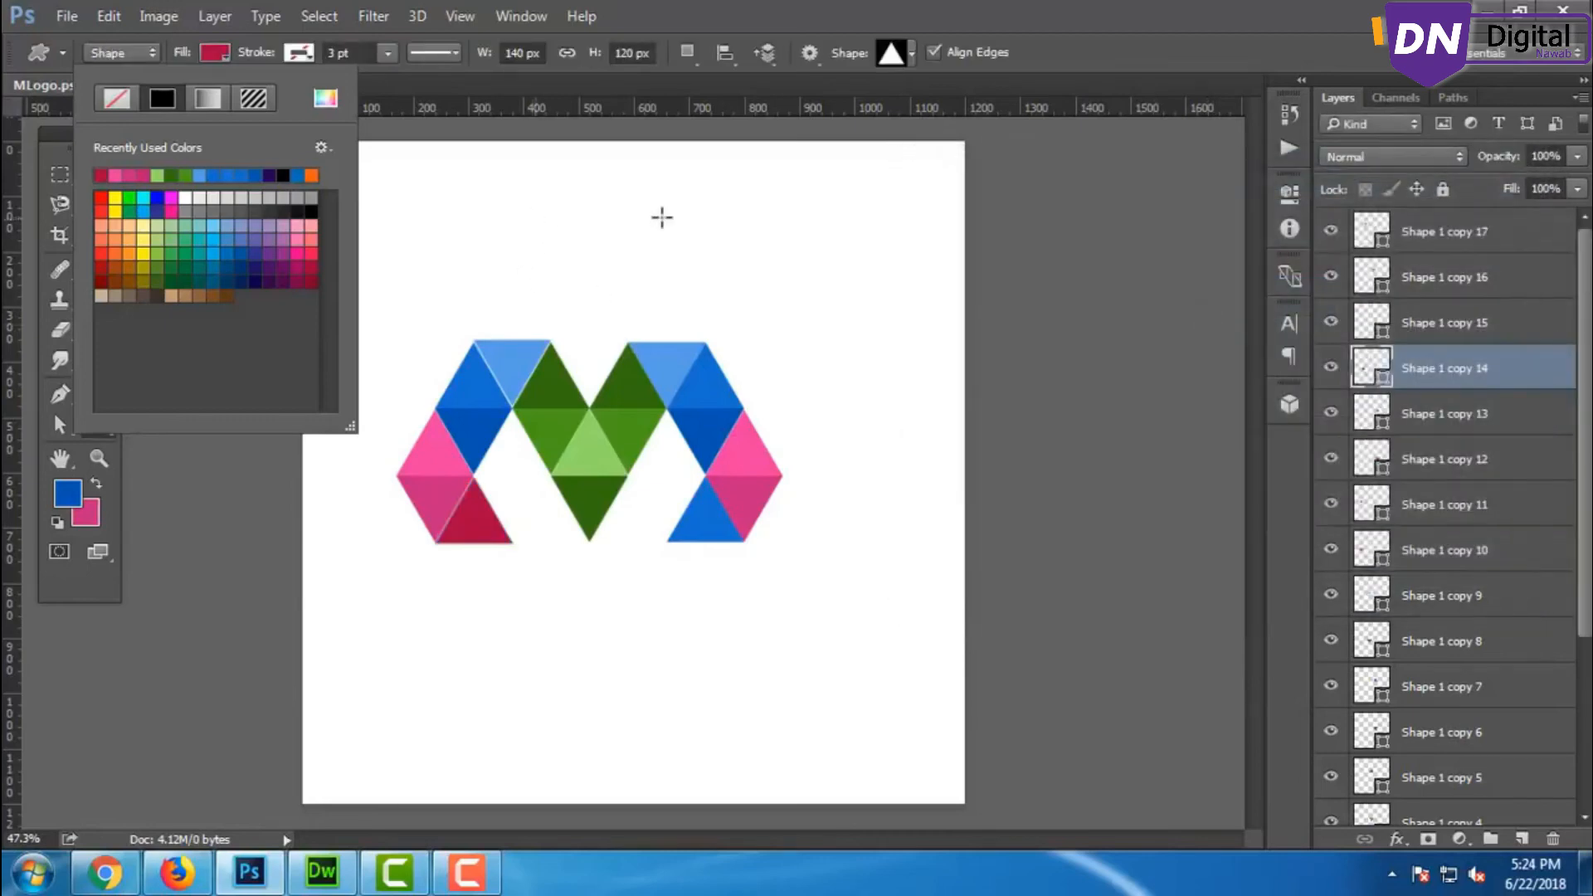
key(Escape)
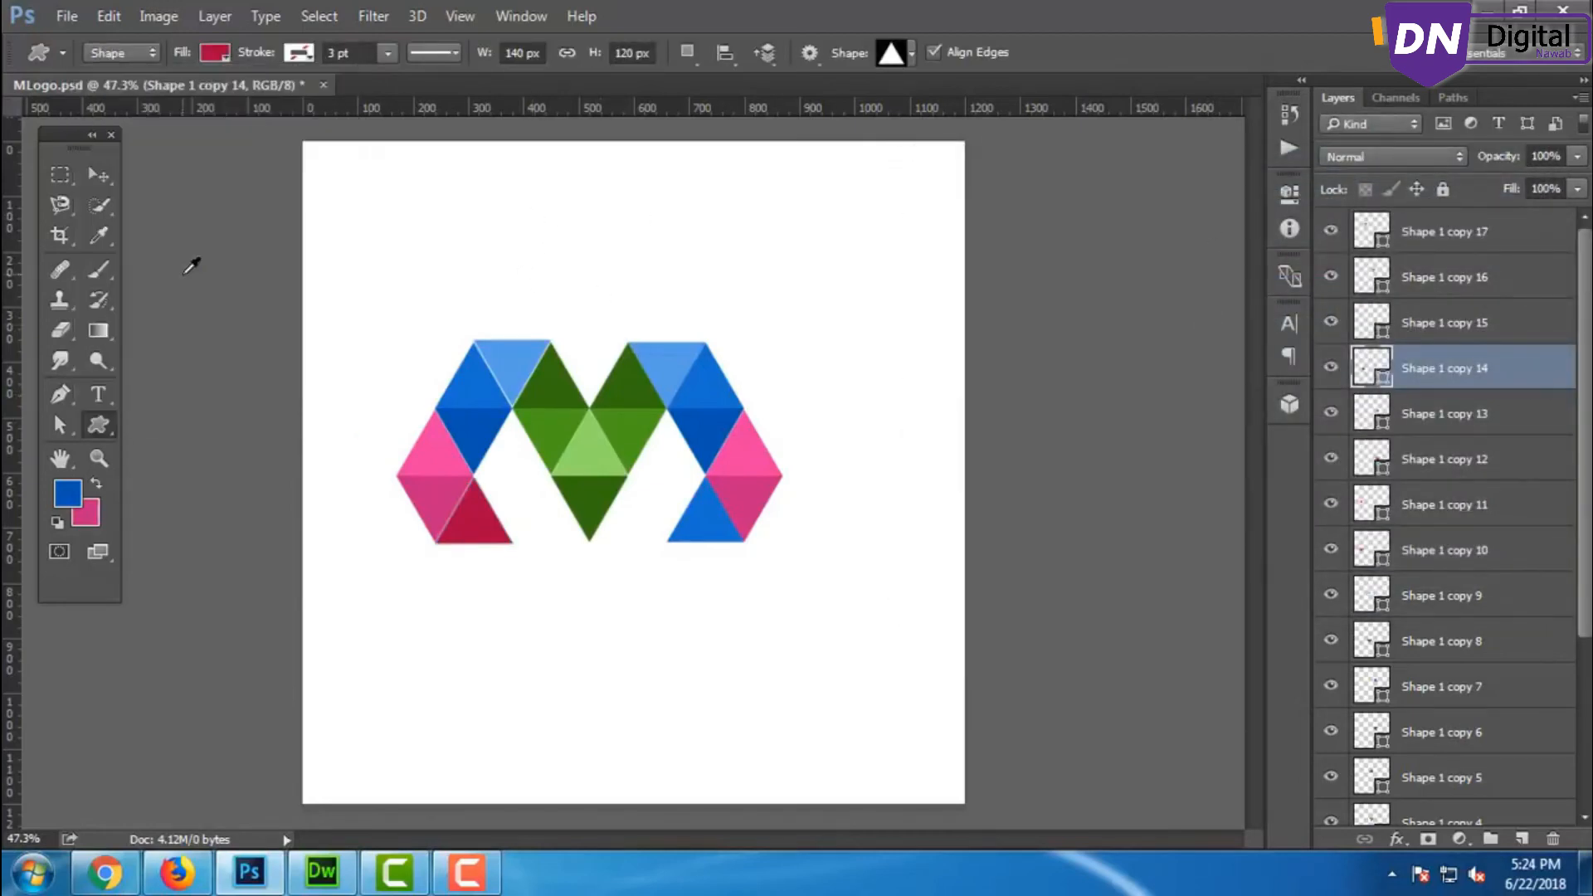
Fill the blue inner triangle at the foot of the right leg with the recently used crimson #a70341.
click(99, 175)
click(720, 538)
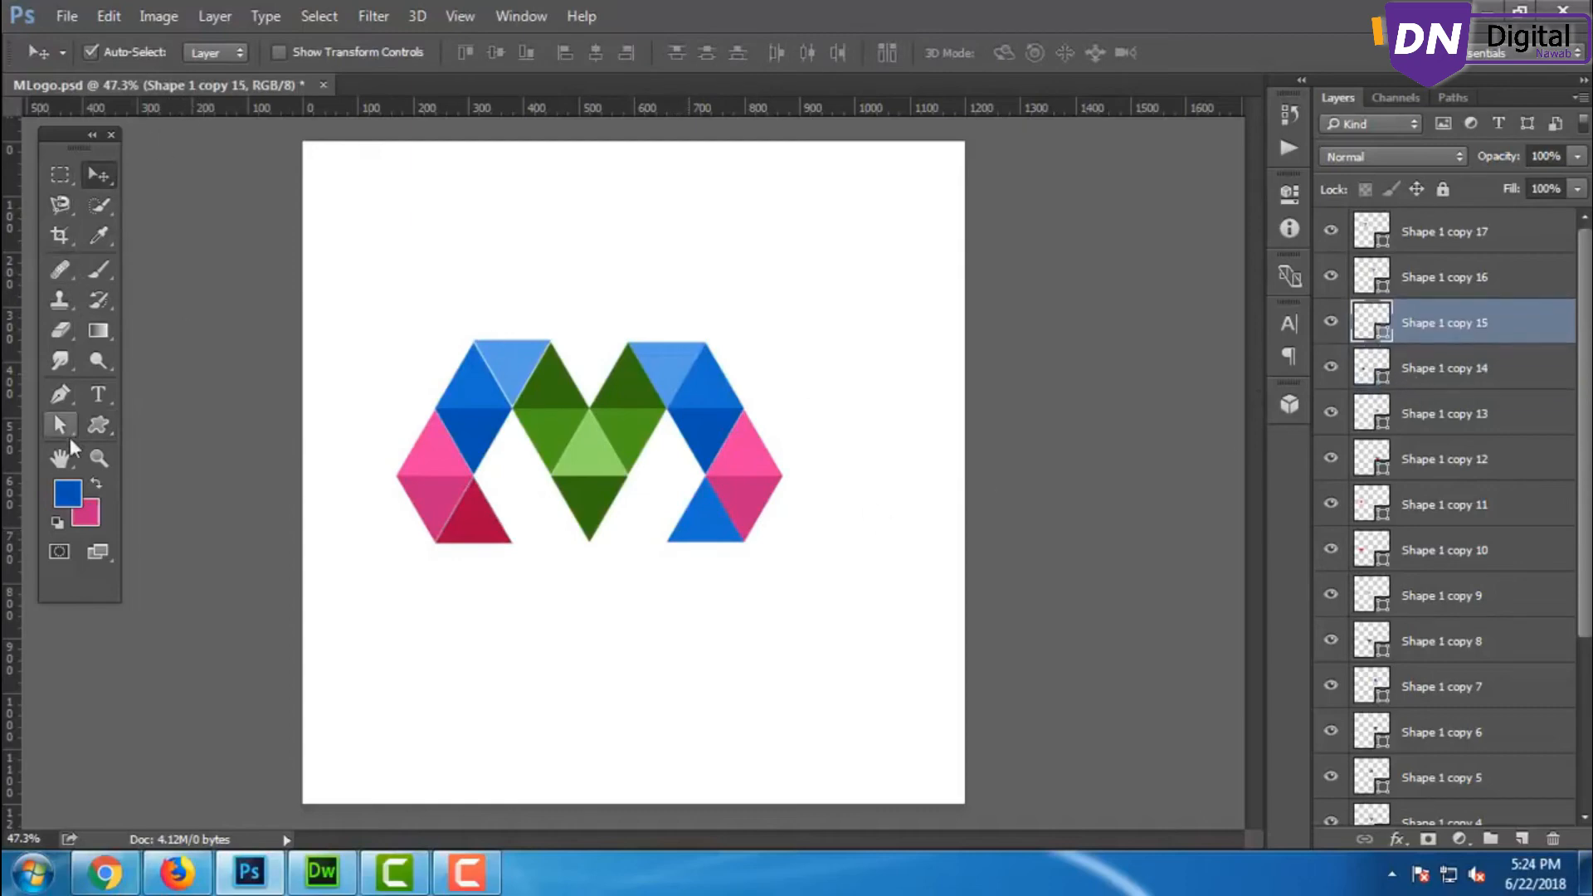
click(98, 425)
click(215, 52)
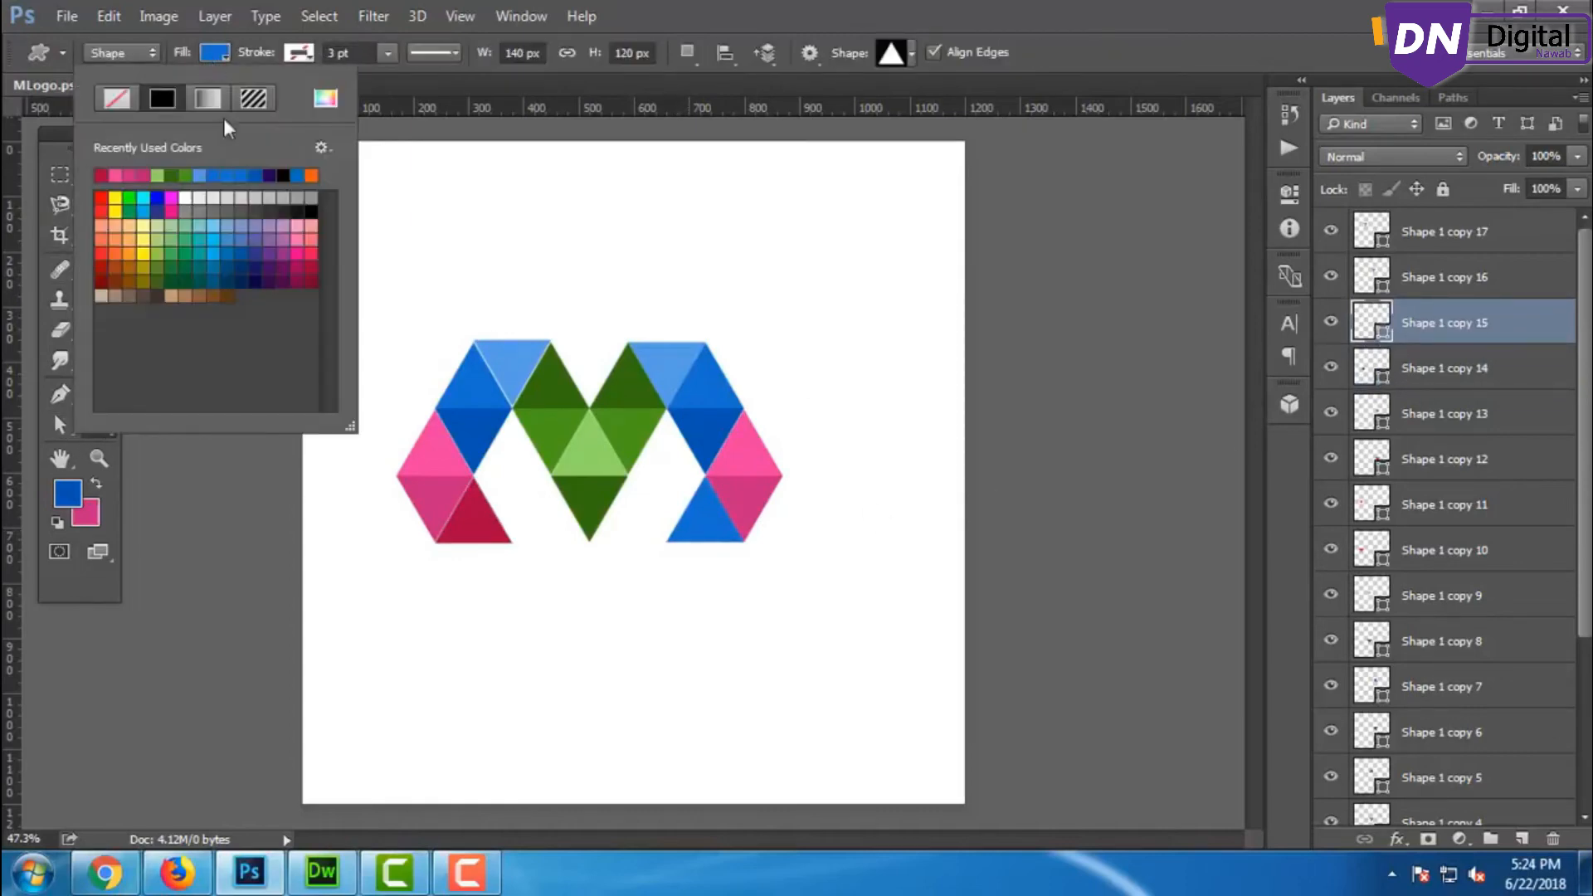
click(102, 174)
key(Return)
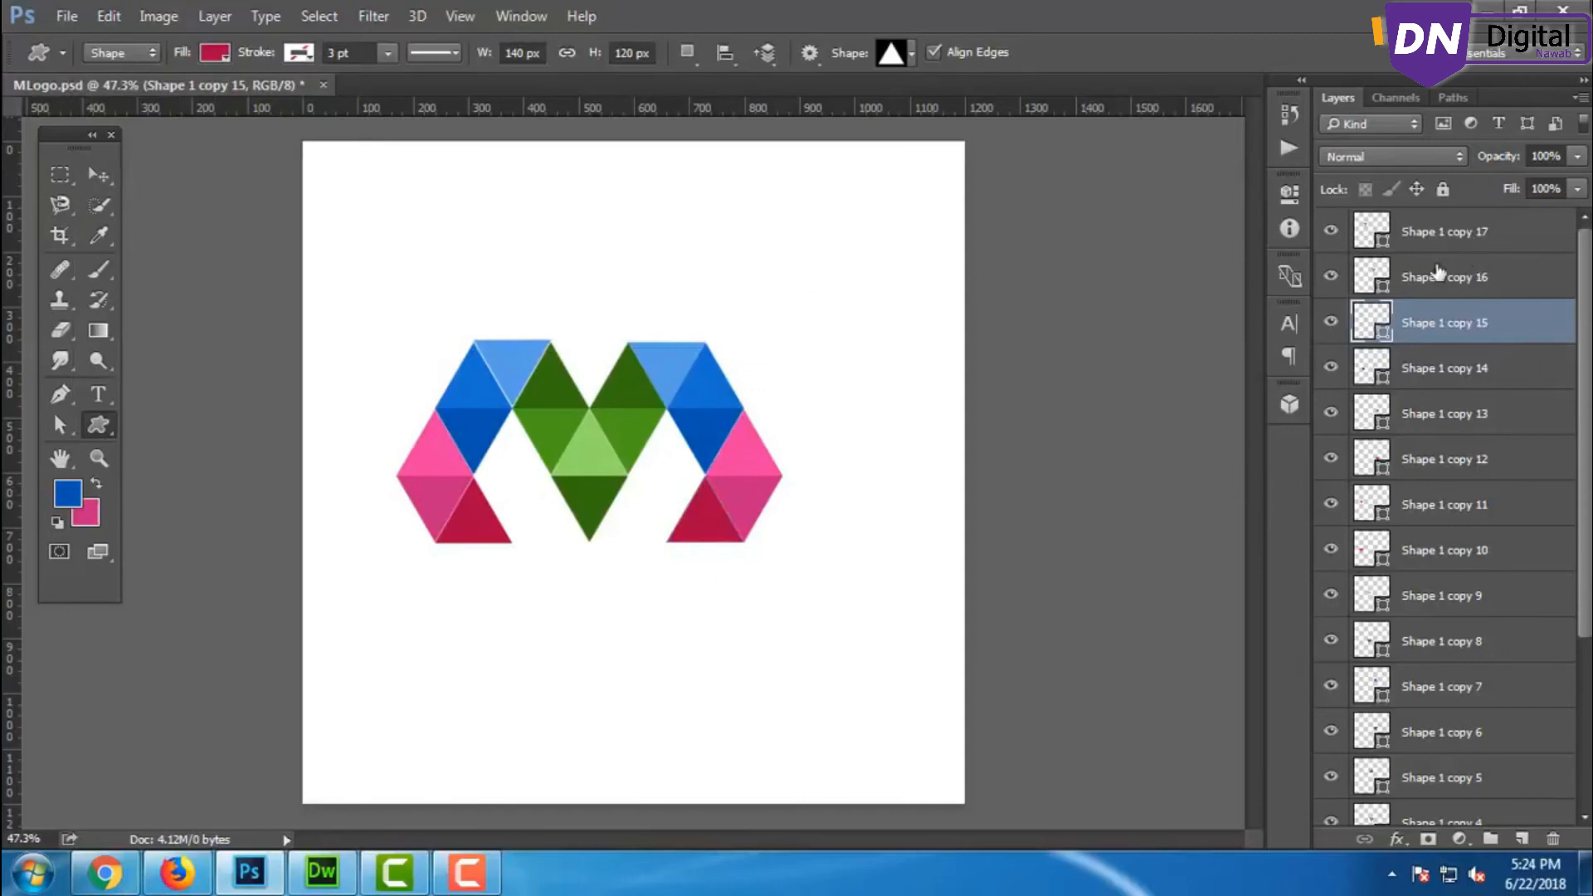
Add a text layer above the topmost shape layer, with the brand name placed below the M logo.
click(1443, 233)
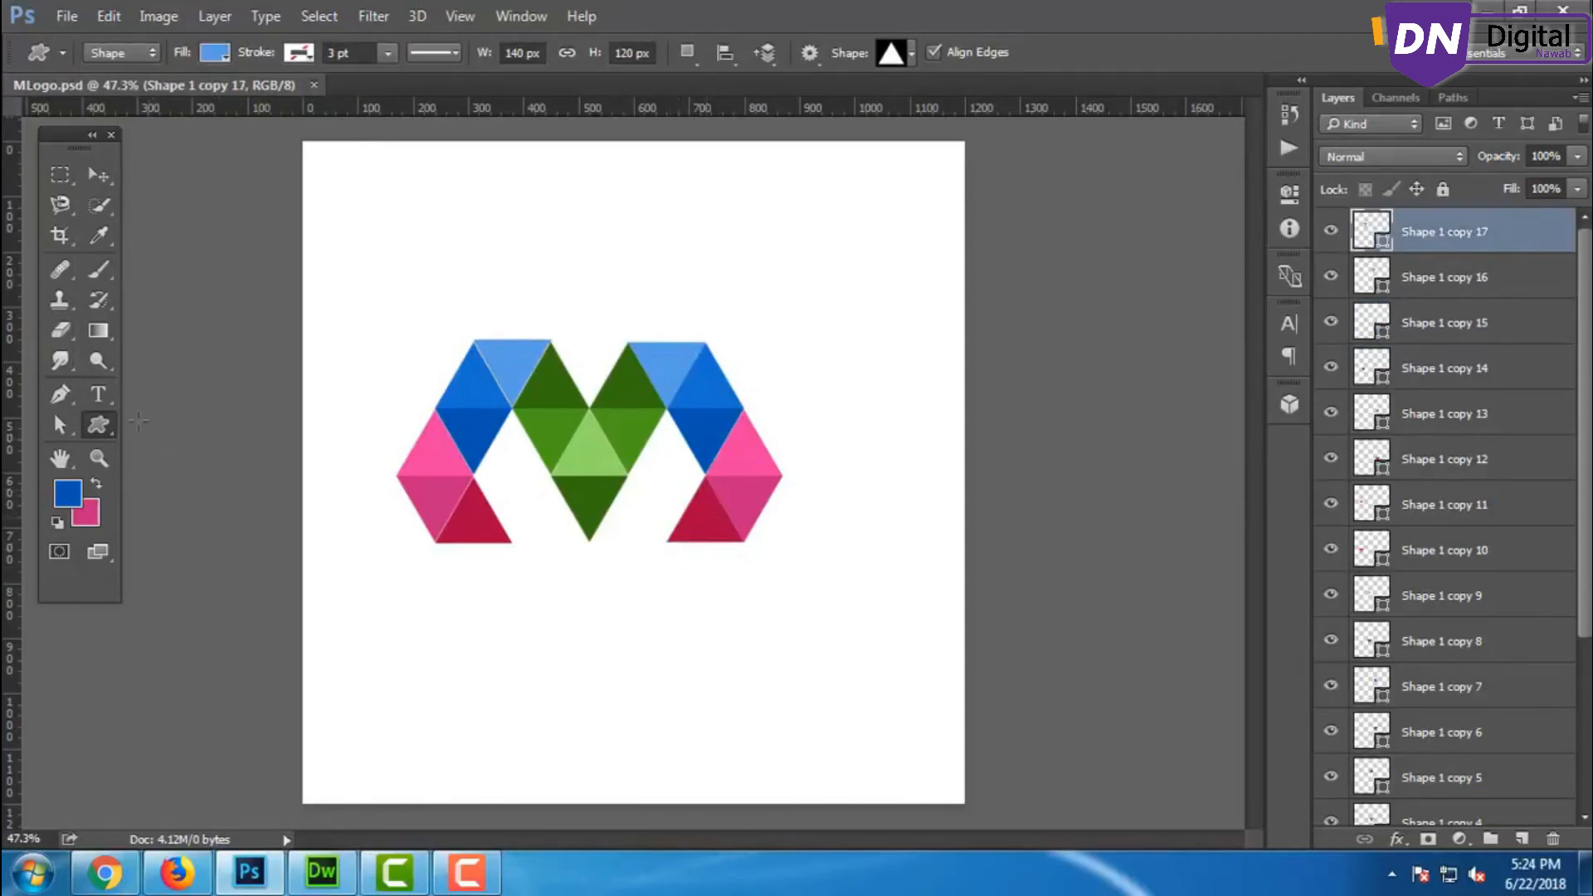
key(t)
click(425, 628)
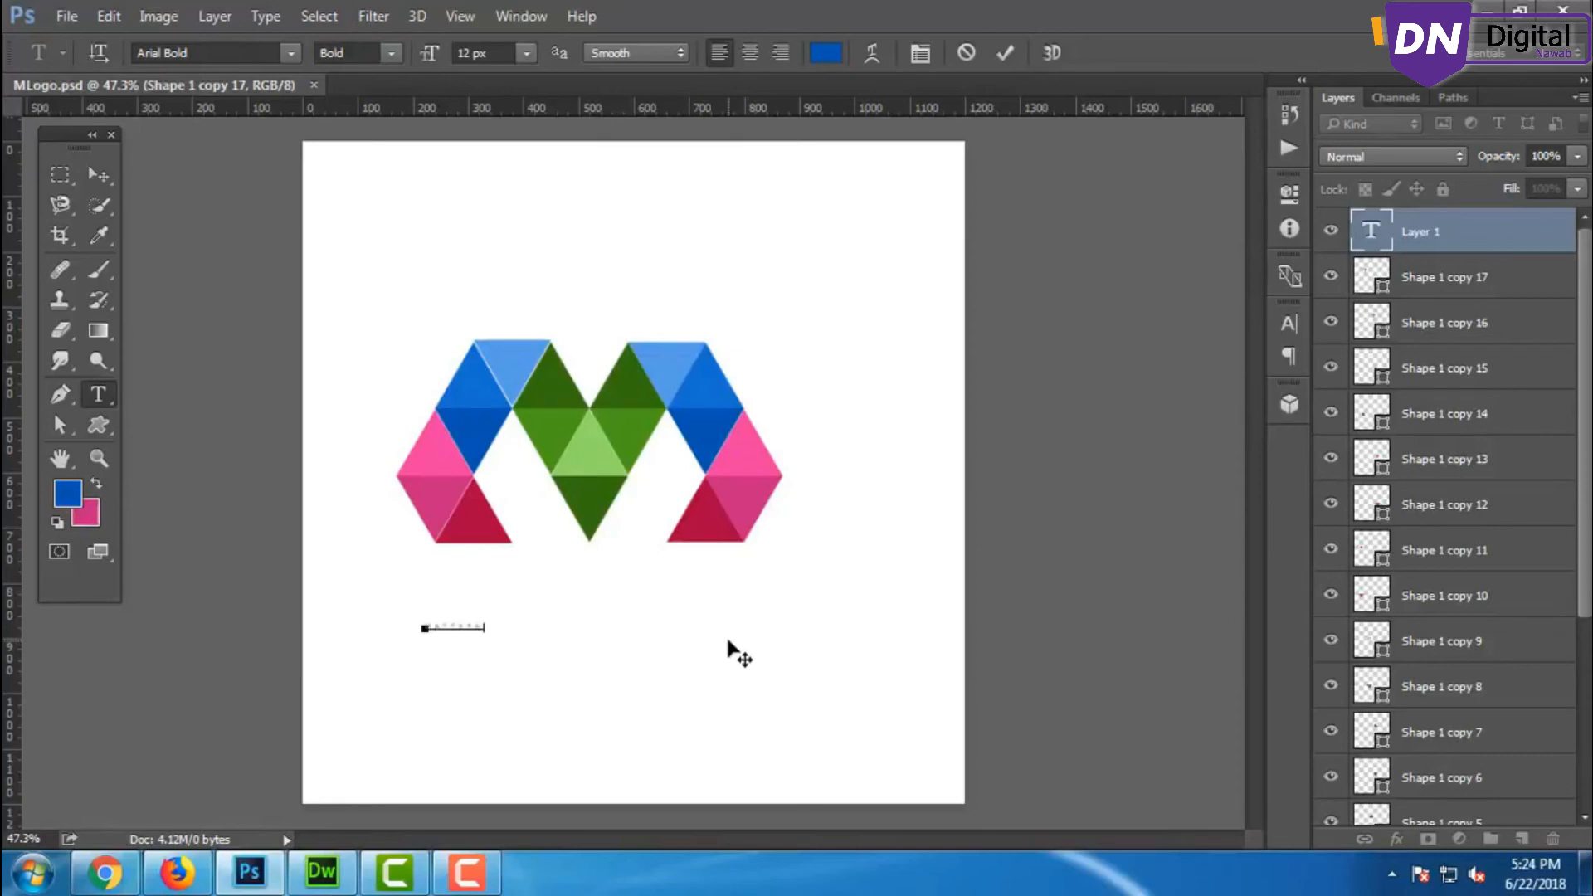
Resize the whole brand name text, trying 80 px and 60 px before settling on 50 px, and commit it.
key(ctrl+a)
click(1288, 322)
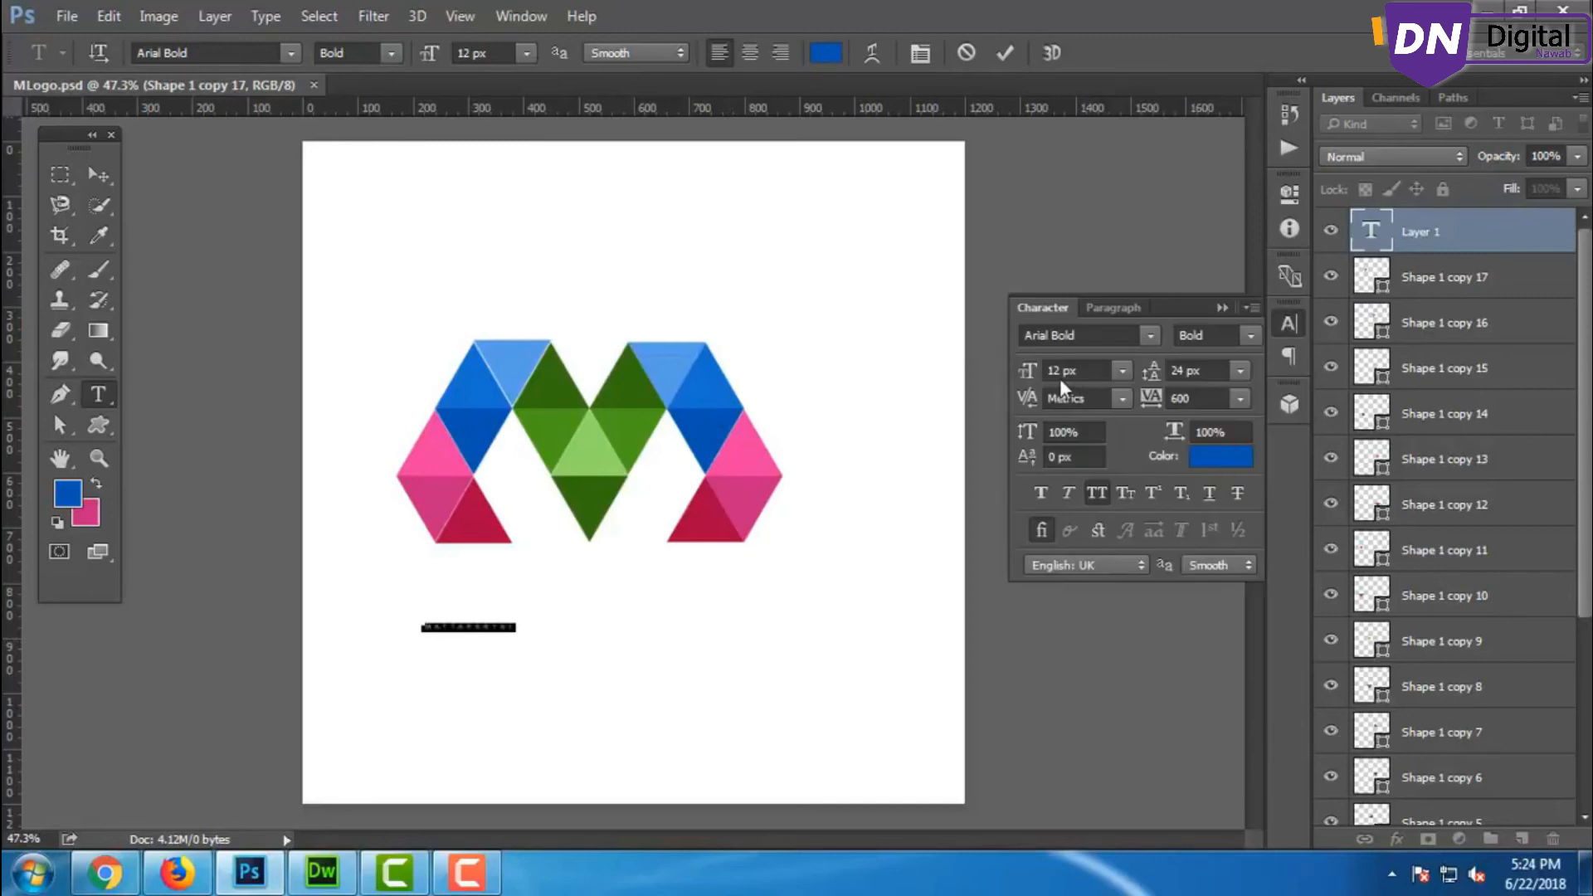
key(BackSpace)
key(BackSpace)
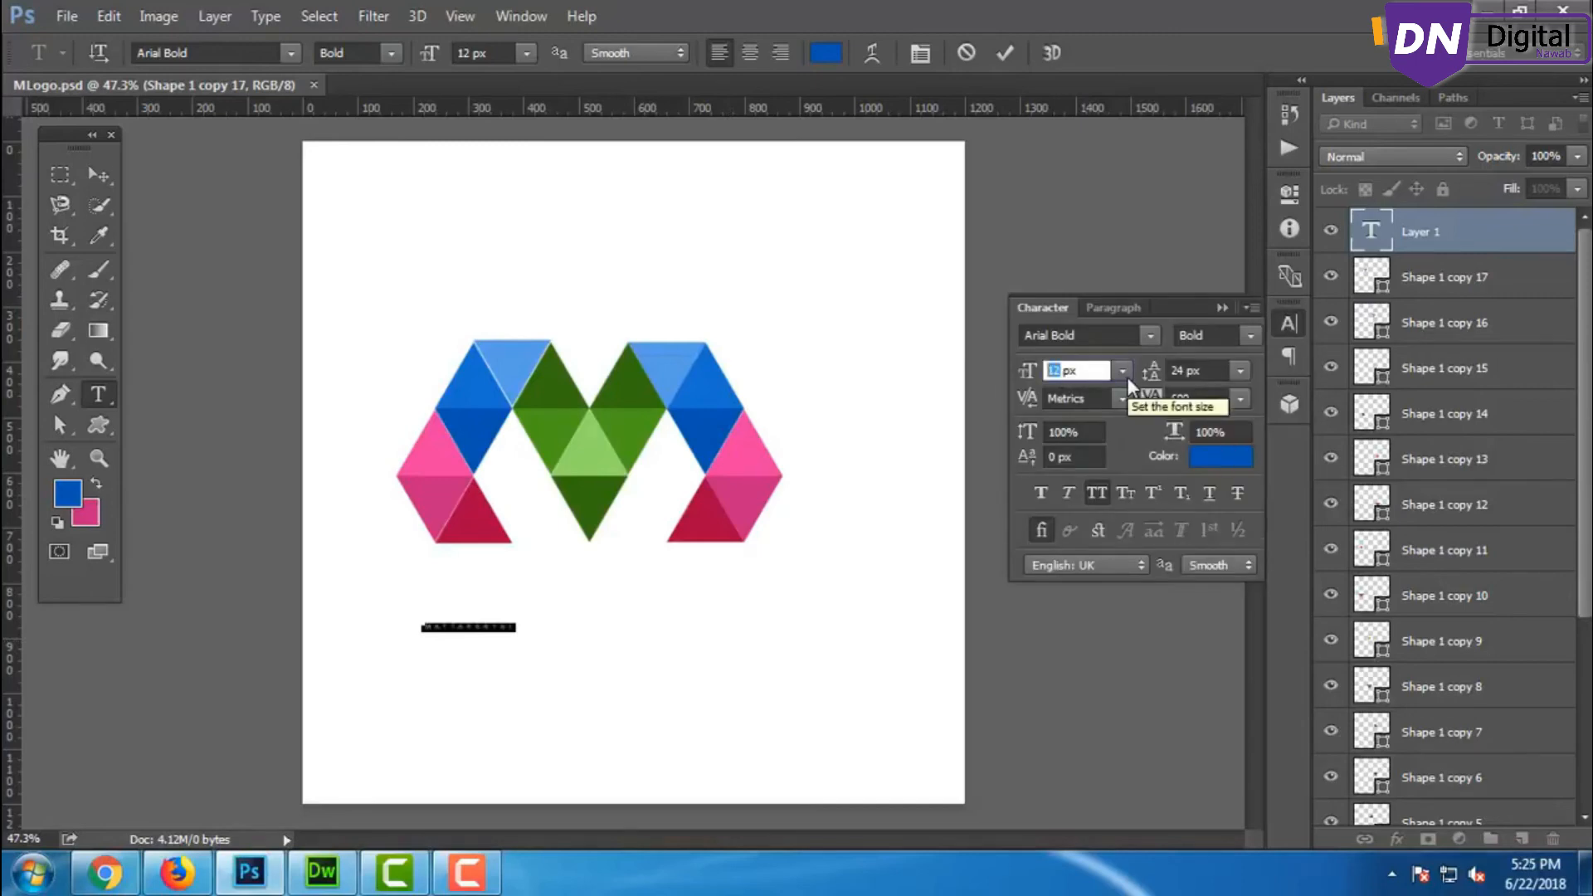
text(80)
key(Return)
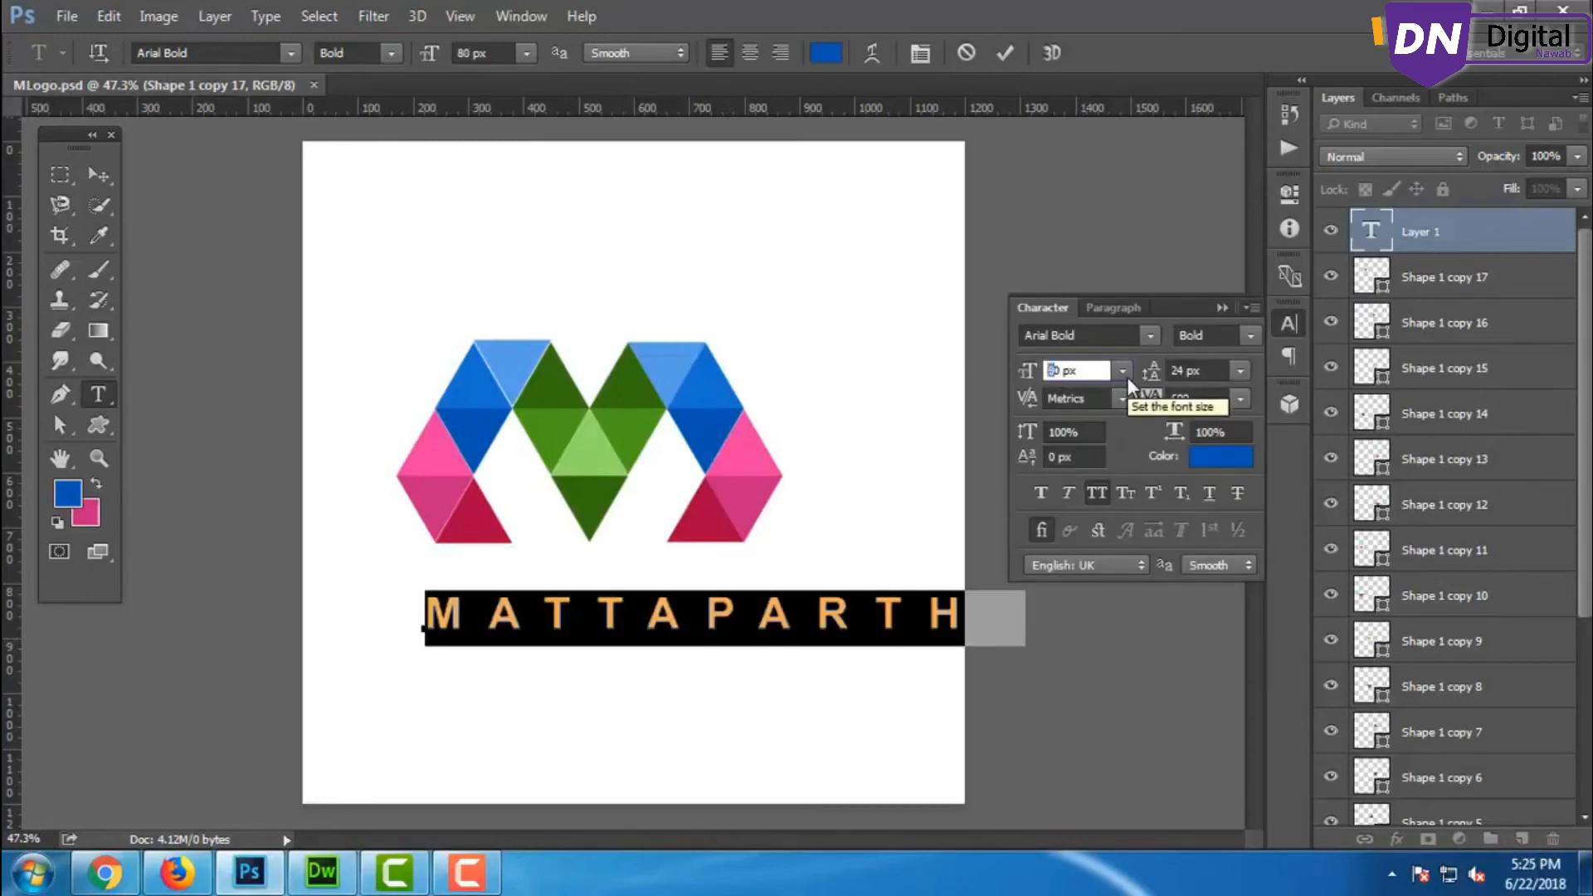
text(60)
key(Return)
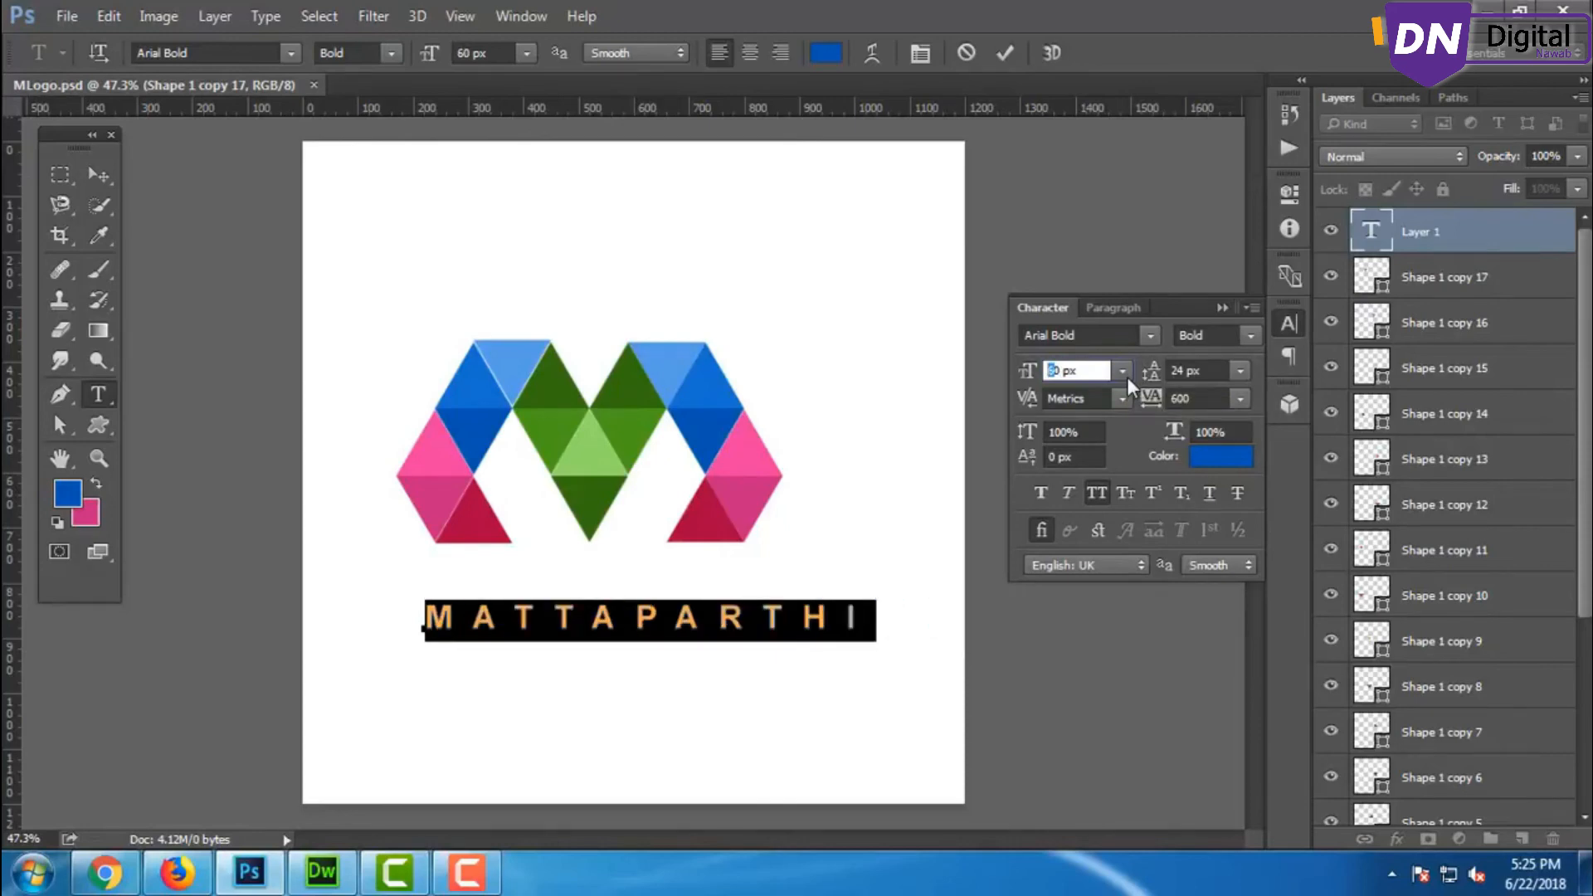
text(5)
key(Return)
key(ctrl+Return)
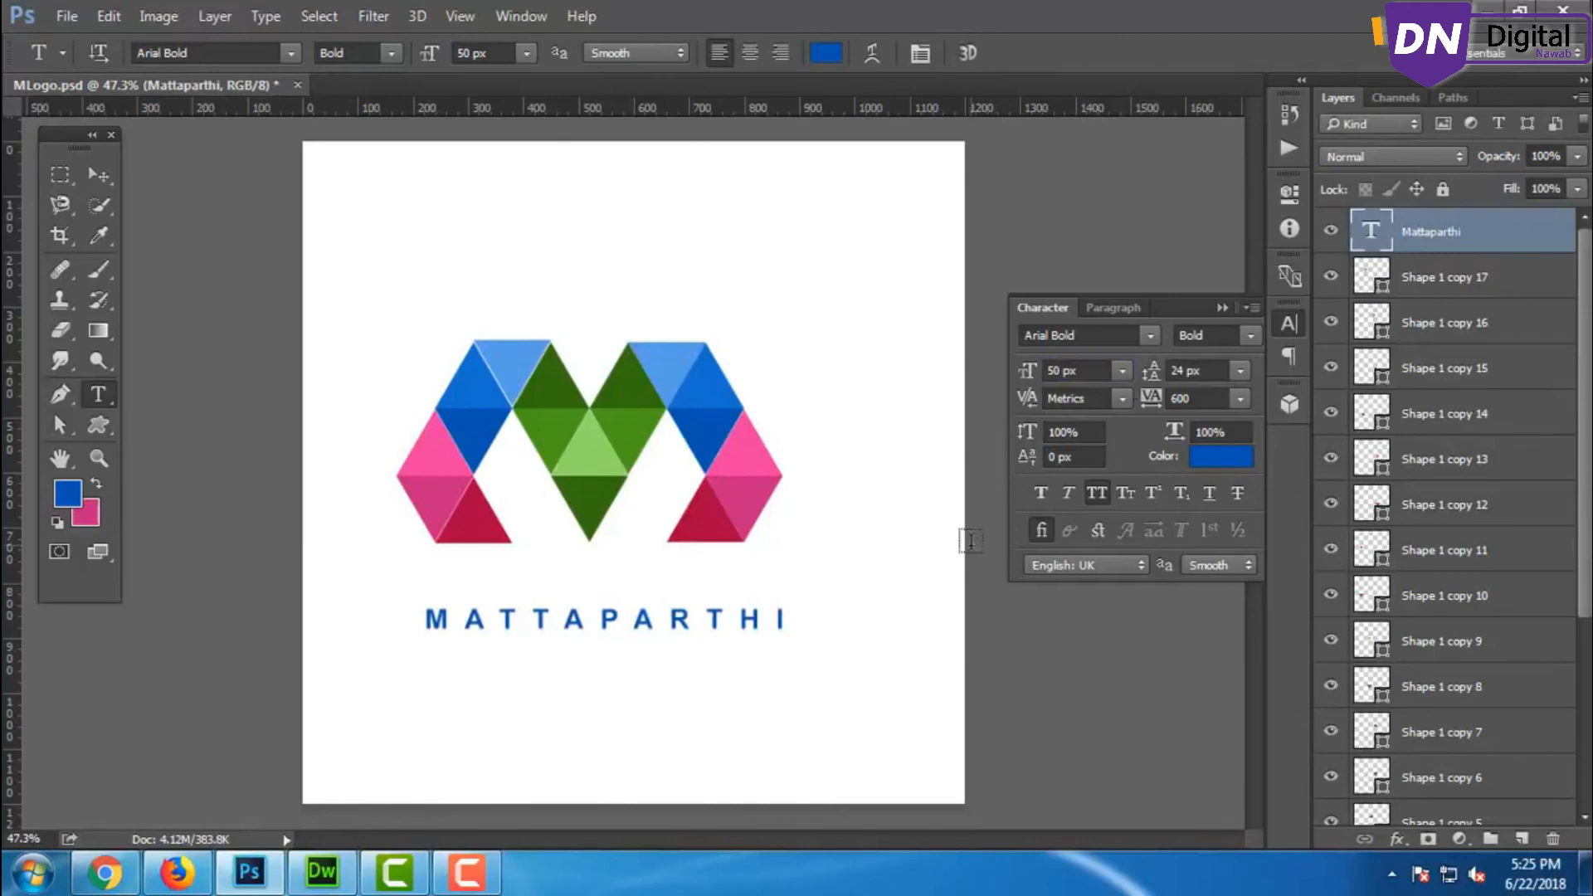
Position the brand name closely beneath the M, centered under it, and recolor the text black (#000000).
key(v)
drag(770, 629, 754, 595)
click(1208, 460)
drag(1208, 460, 913, 385)
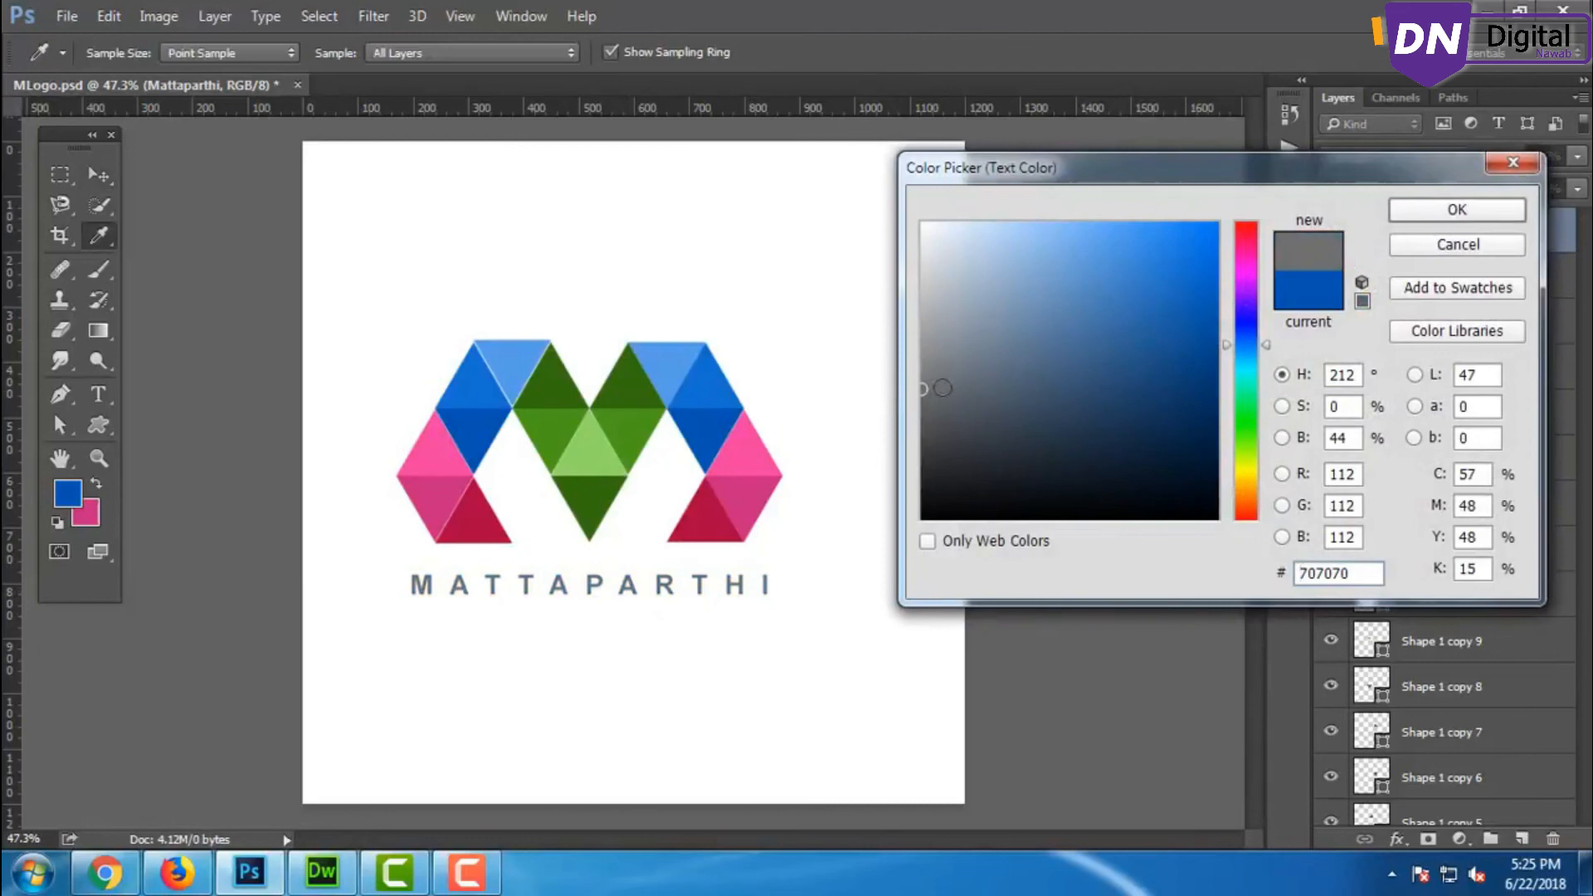
drag(953, 366, 904, 580)
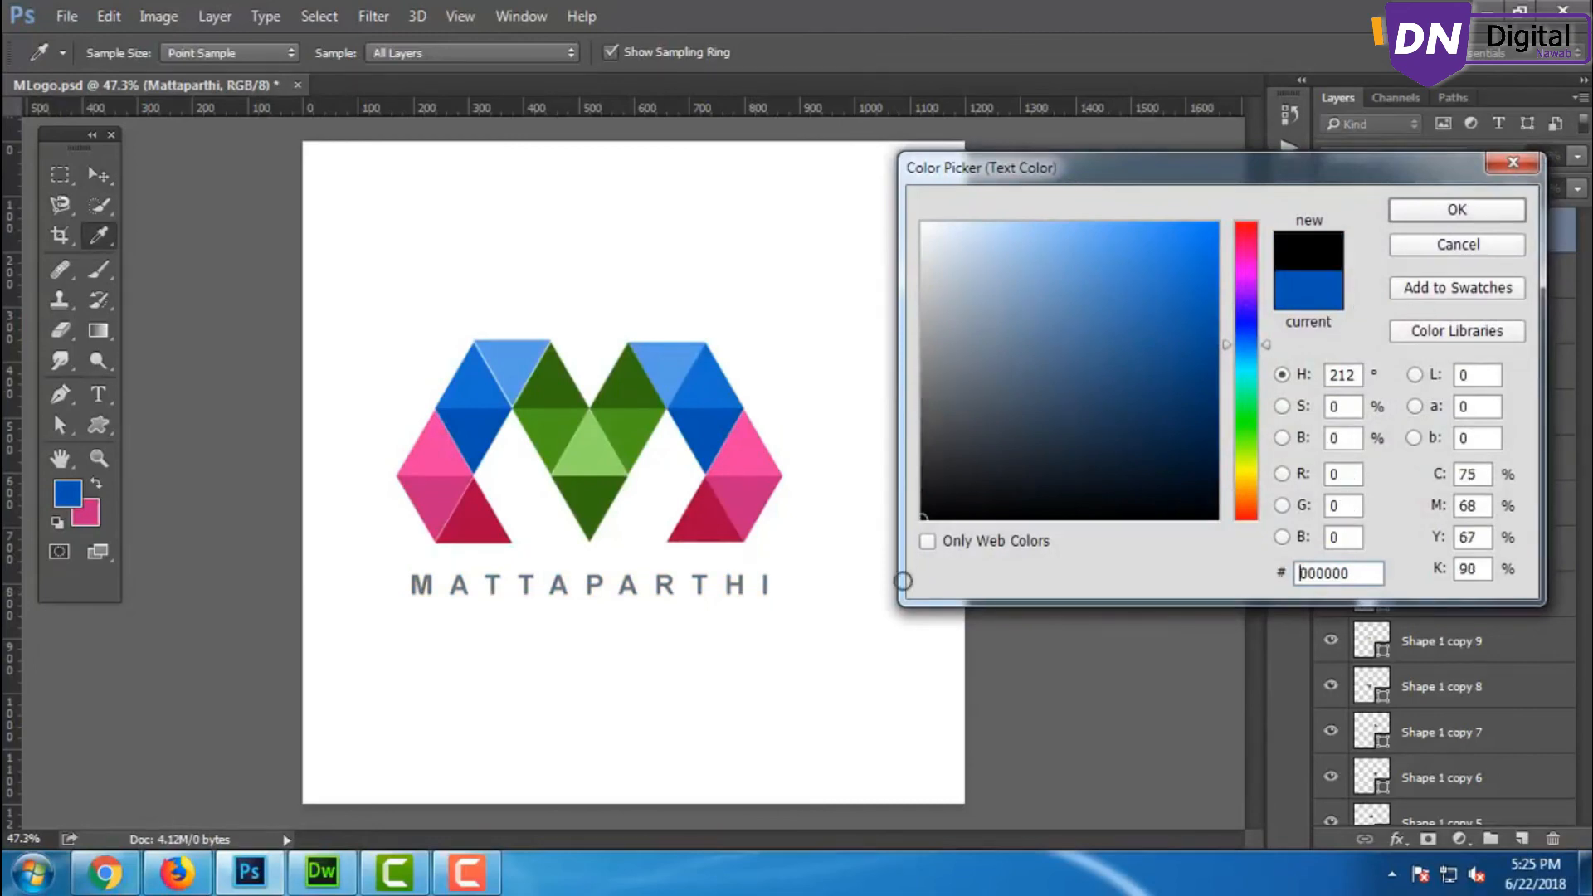
key(Return)
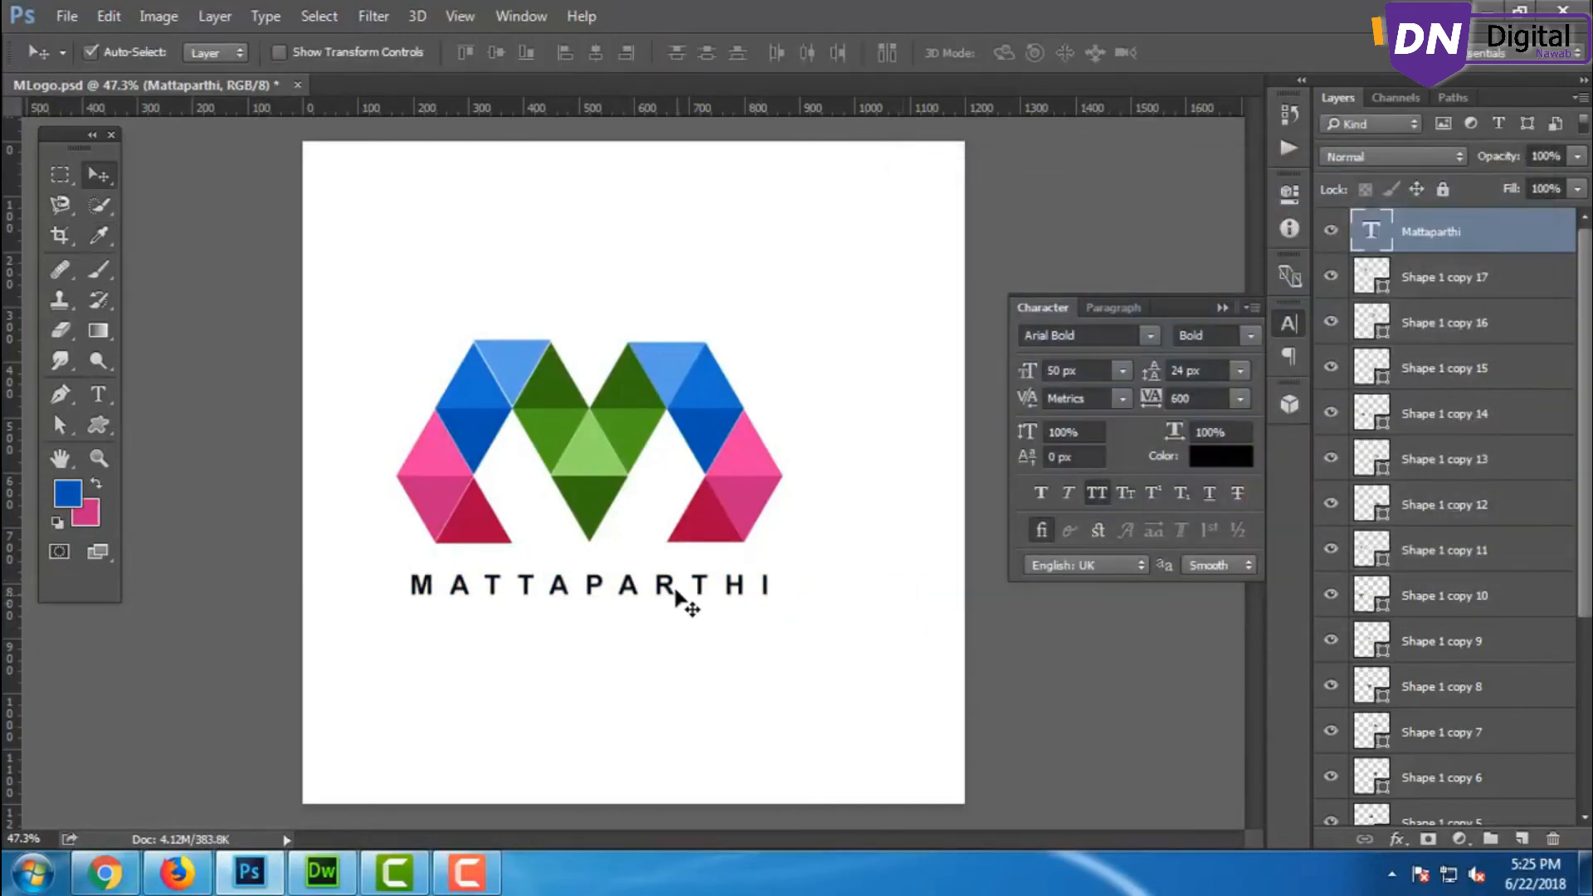
drag(675, 590, 683, 595)
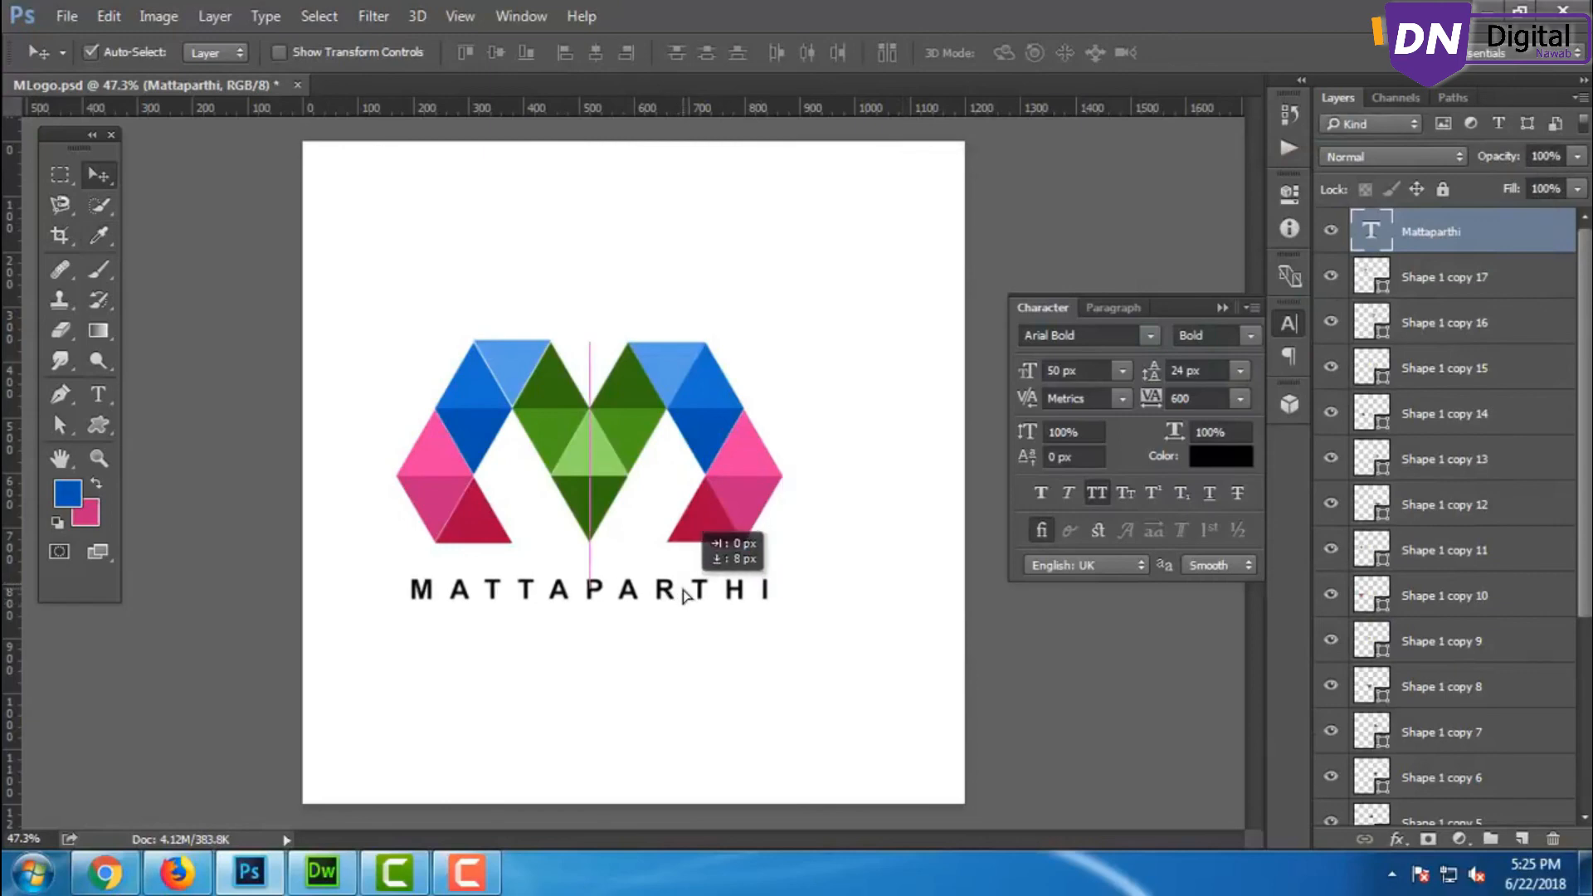
Group all triangle layers from Shape 1 copy 17 down to Shape 1, and align the brand name's horizontal center with the group.
click(1437, 282)
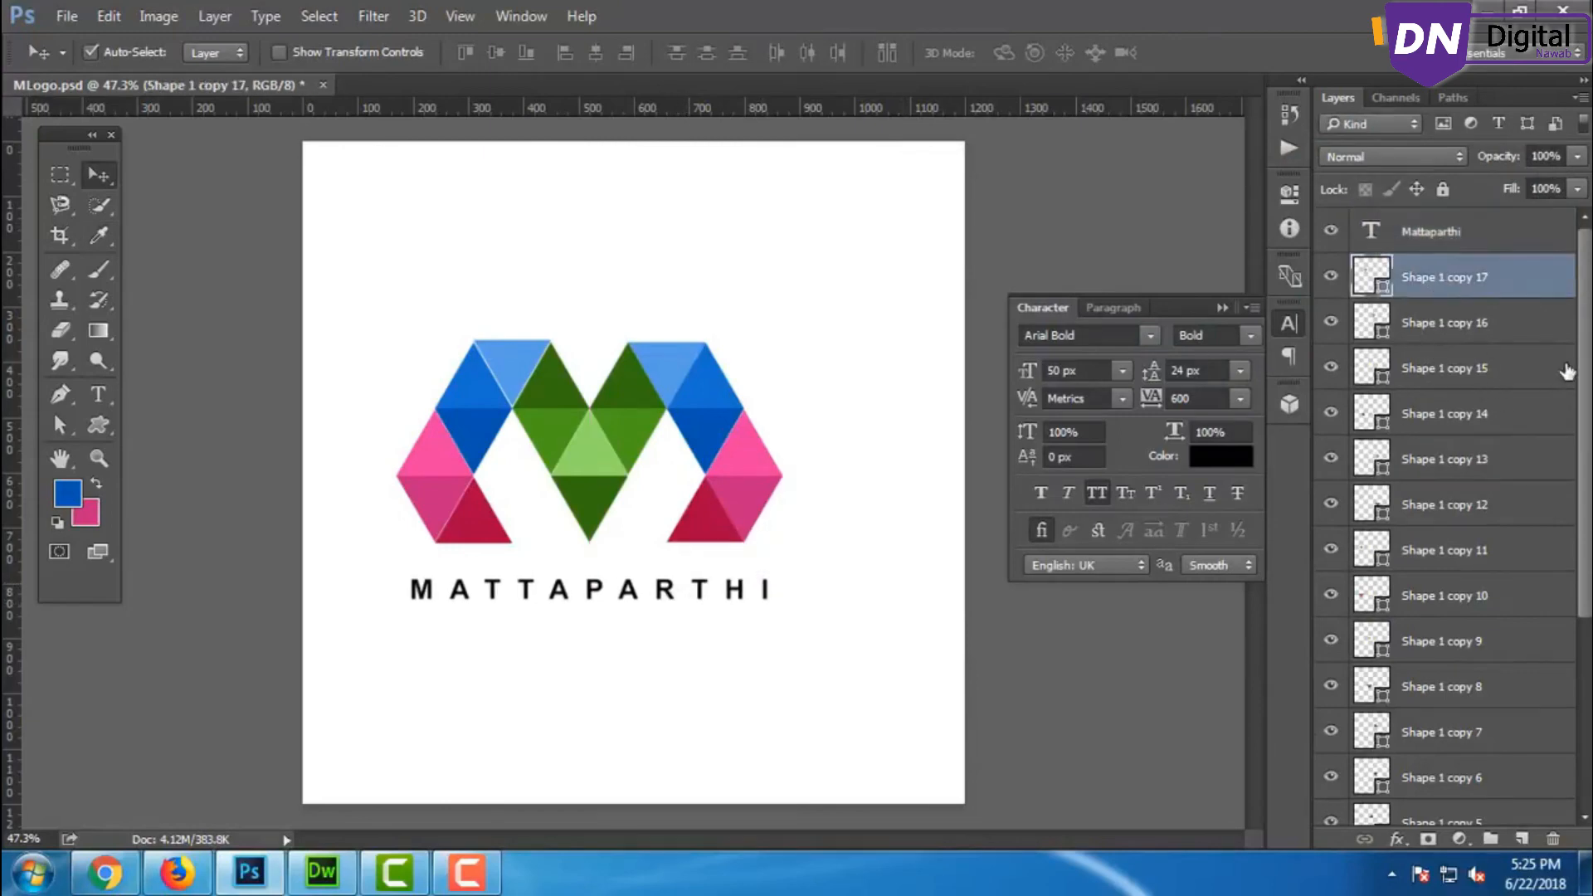
scroll(1590, 340, down, 3)
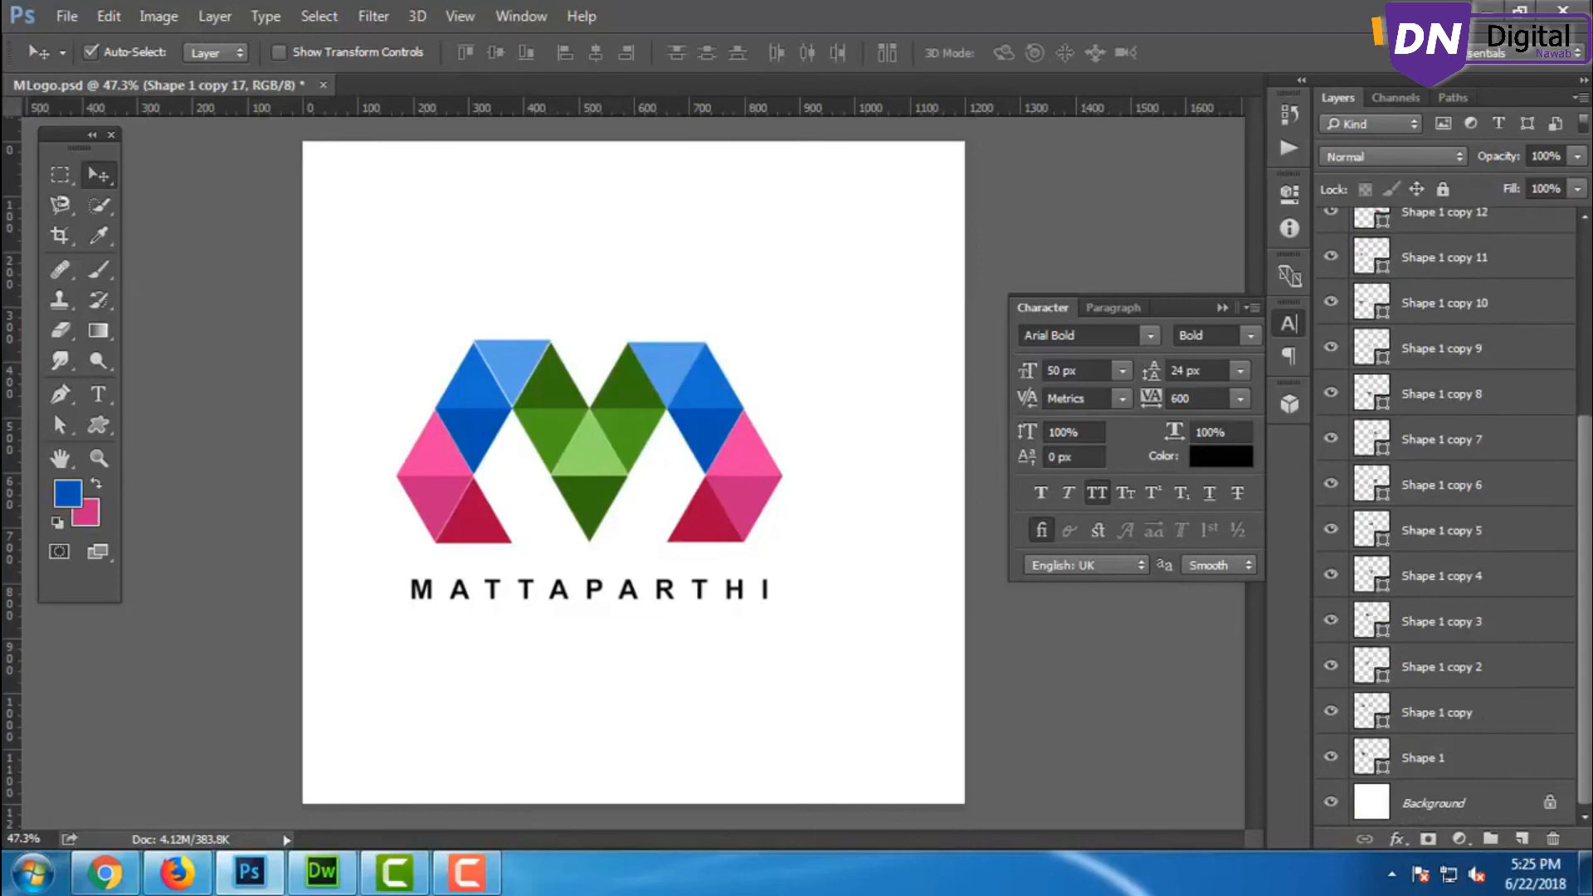
shift+click(1492, 774)
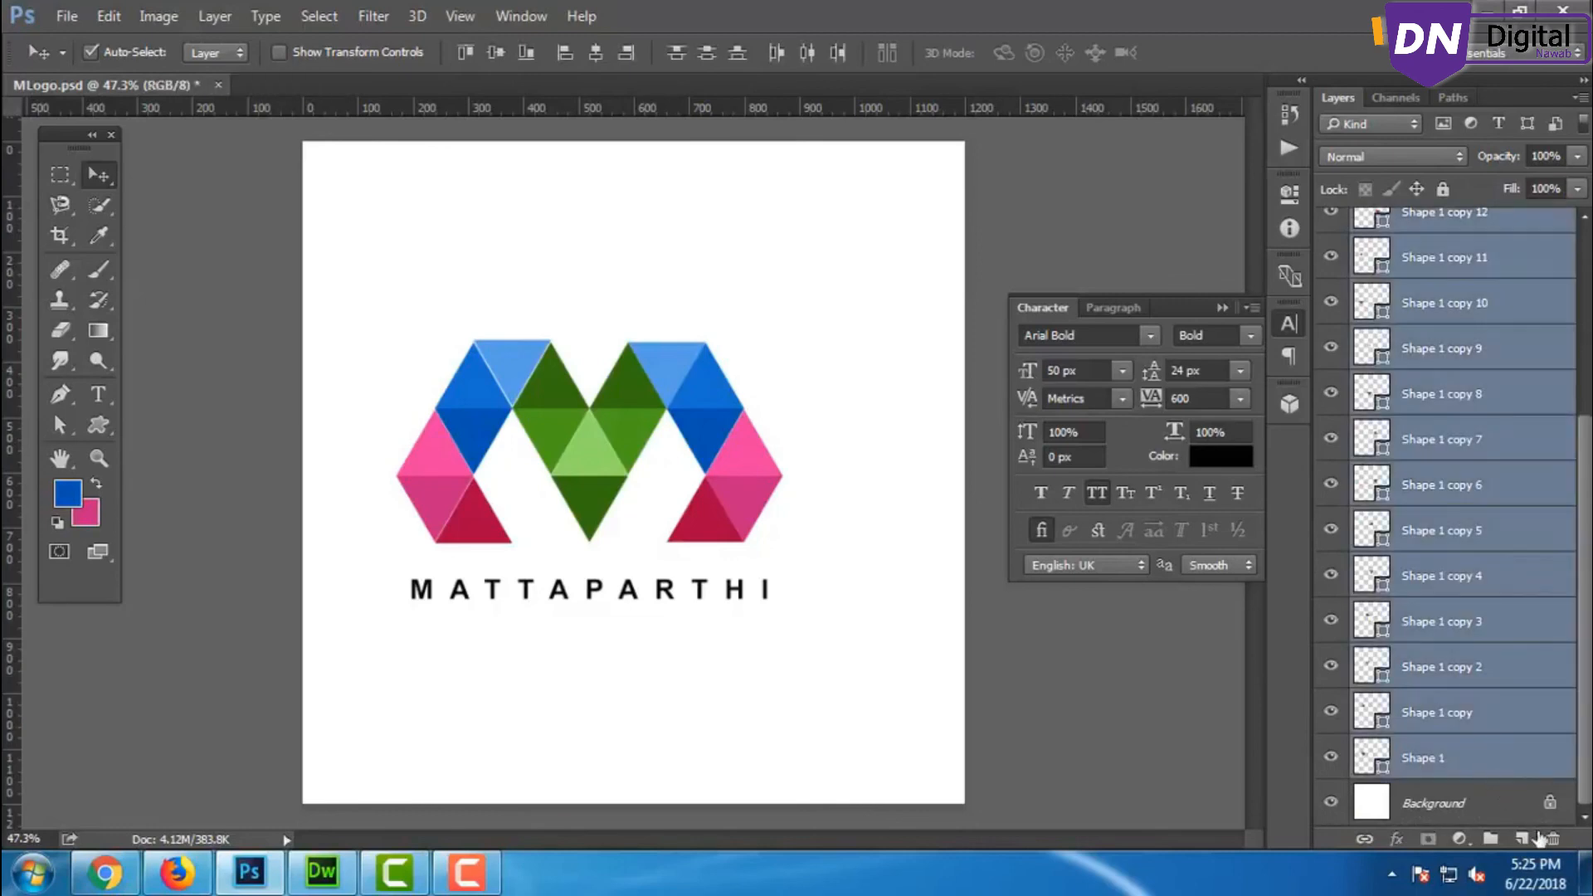
click(1491, 838)
shift+click(1426, 245)
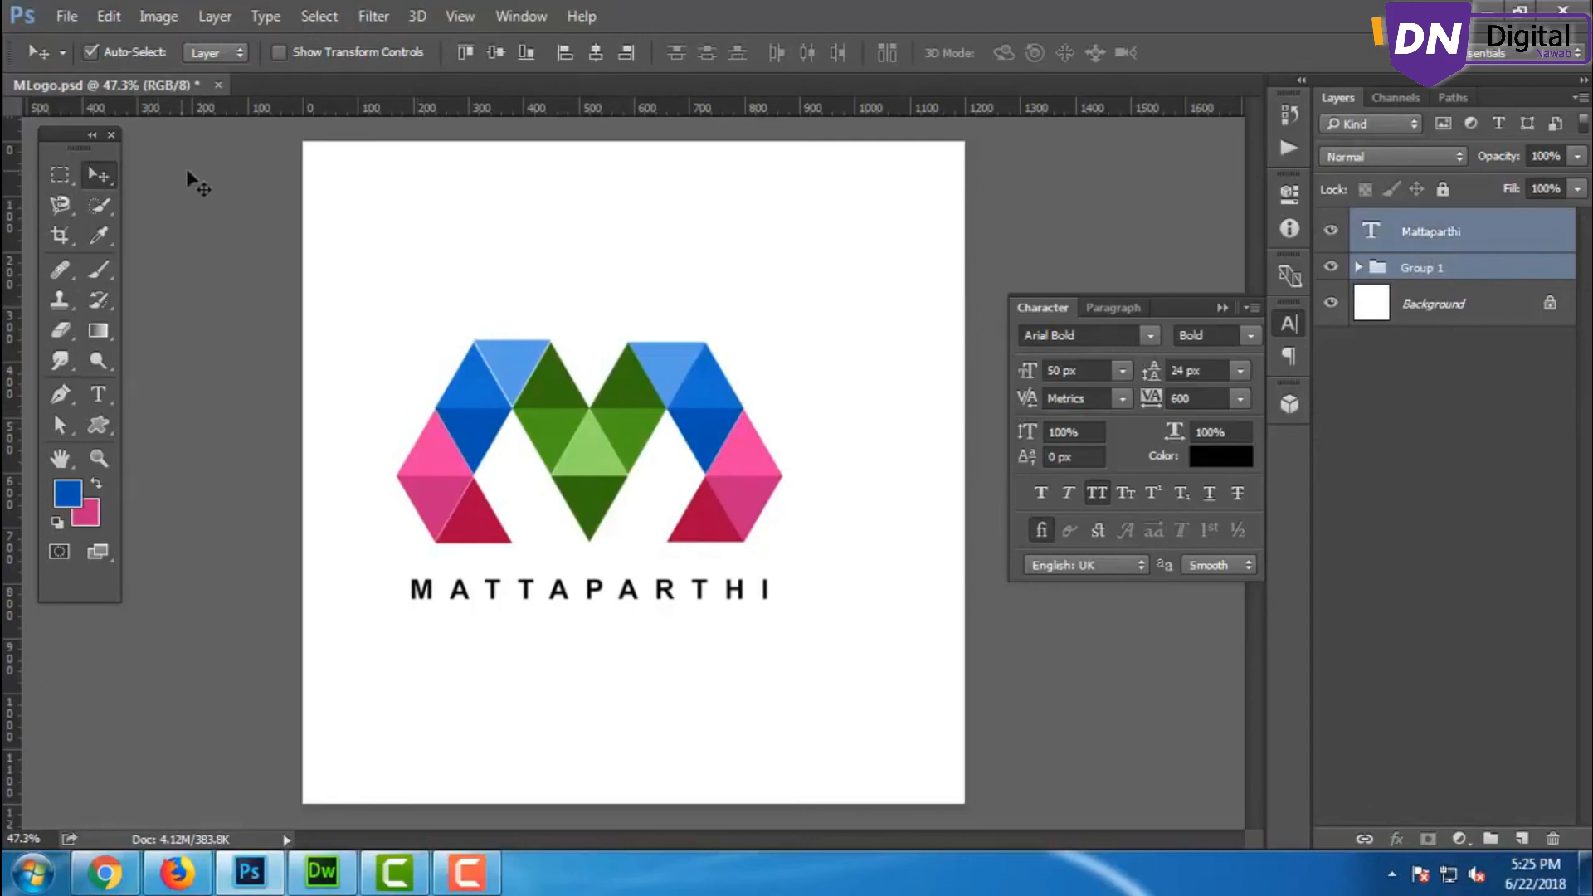
click(589, 47)
Center the triangle group horizontally on the canvas by aligning it with the Background layer.
click(1429, 267)
key(ctrl)
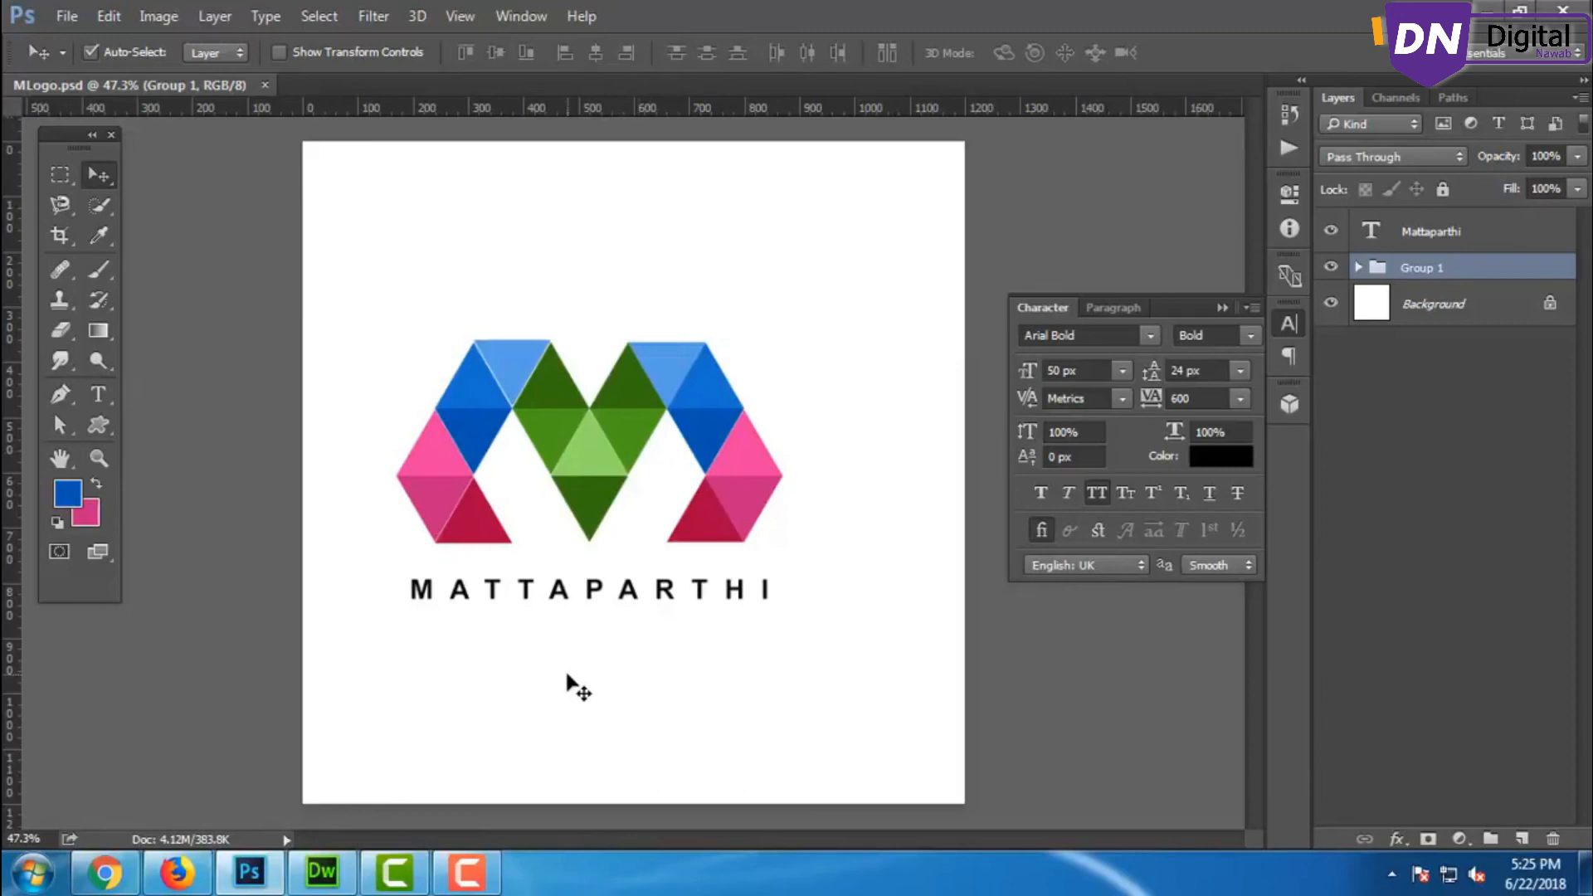
ctrl+click(1419, 313)
click(600, 50)
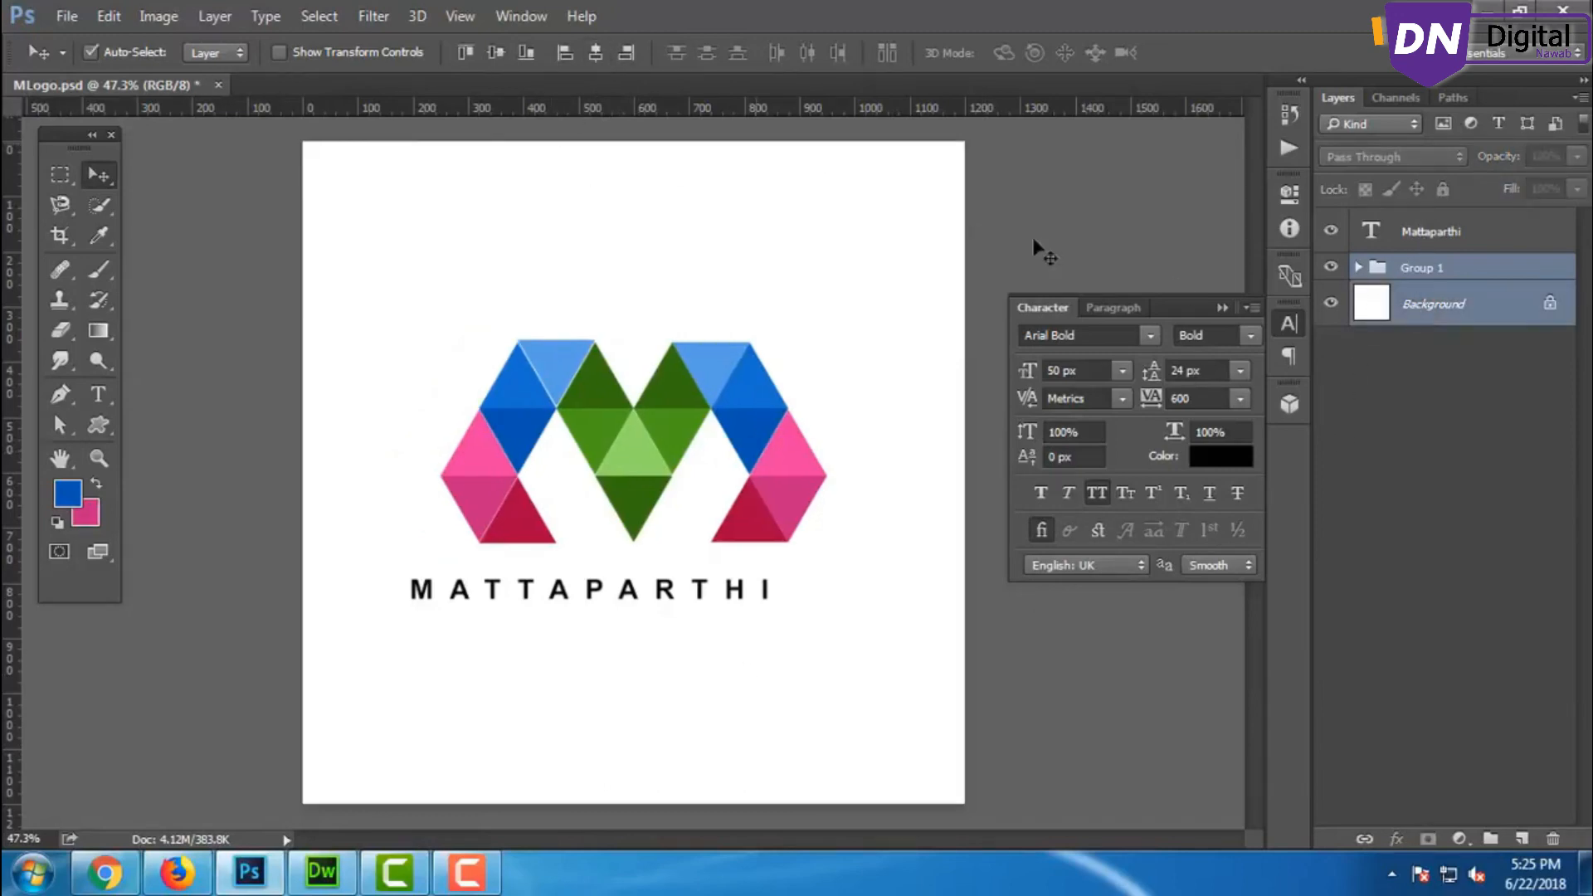
Center the brand name text horizontally against the Background layer and save the document.
click(1467, 274)
click(1460, 242)
ctrl+click(1466, 306)
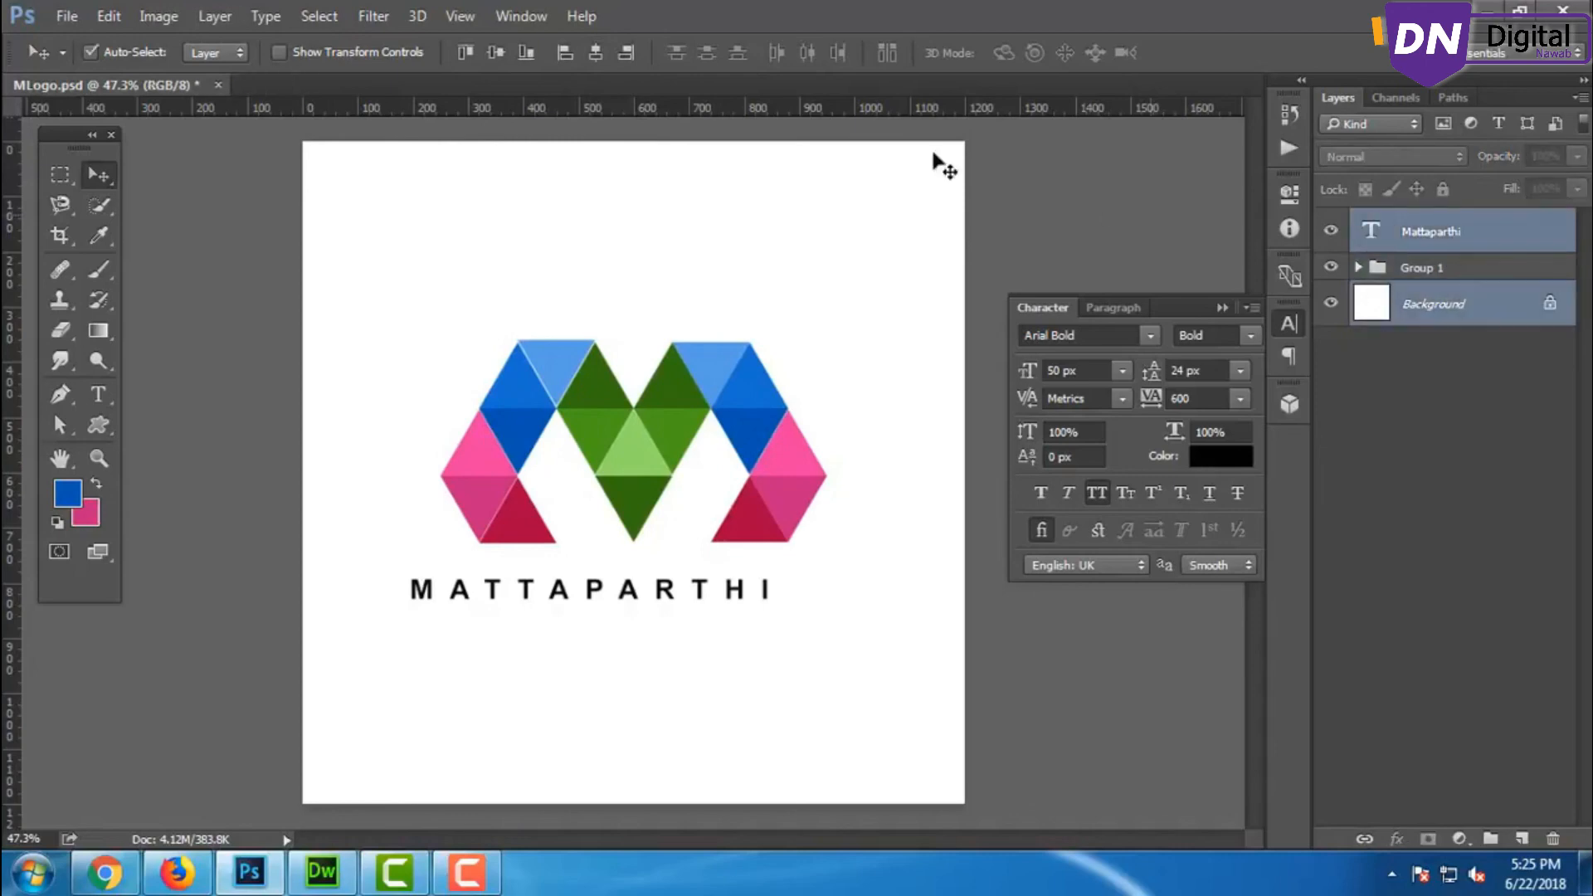
click(596, 52)
click(1468, 274)
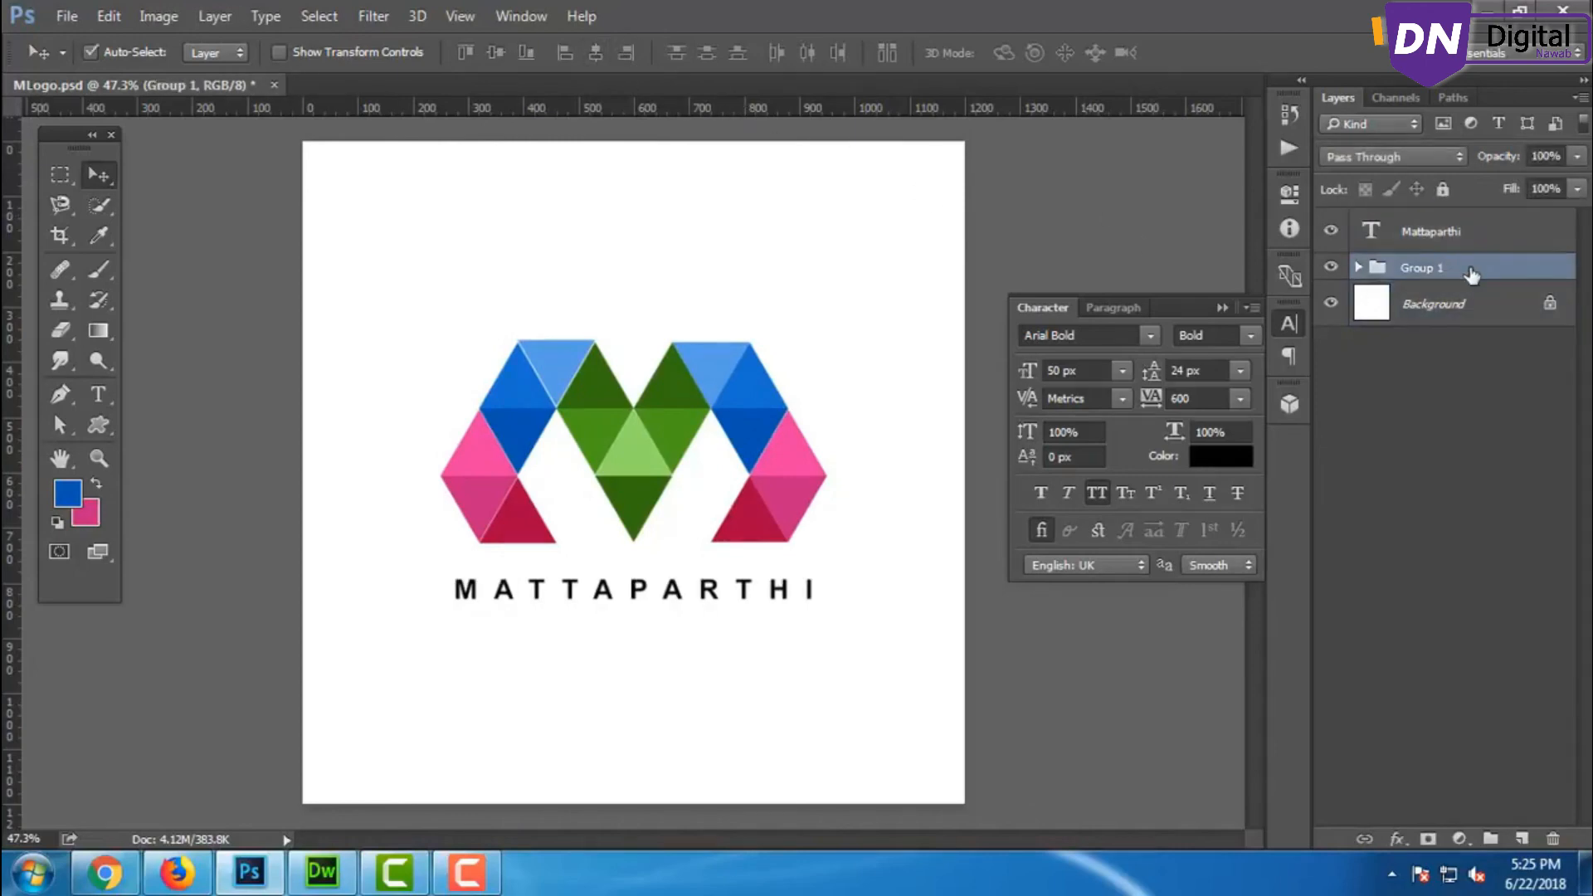
key(ctrl+s)
click(467, 871)
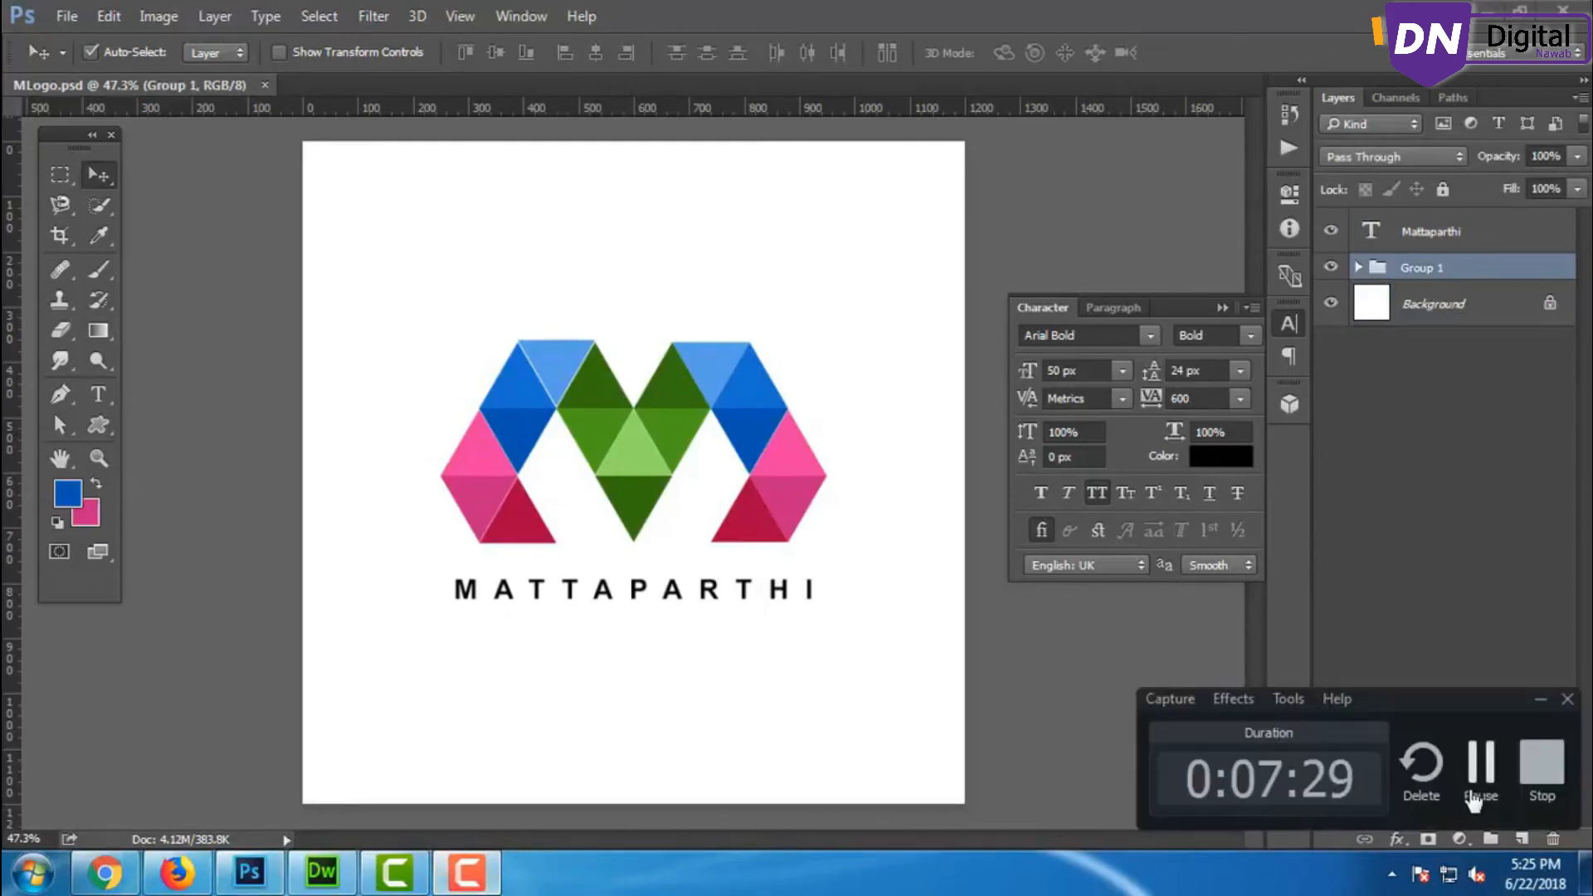